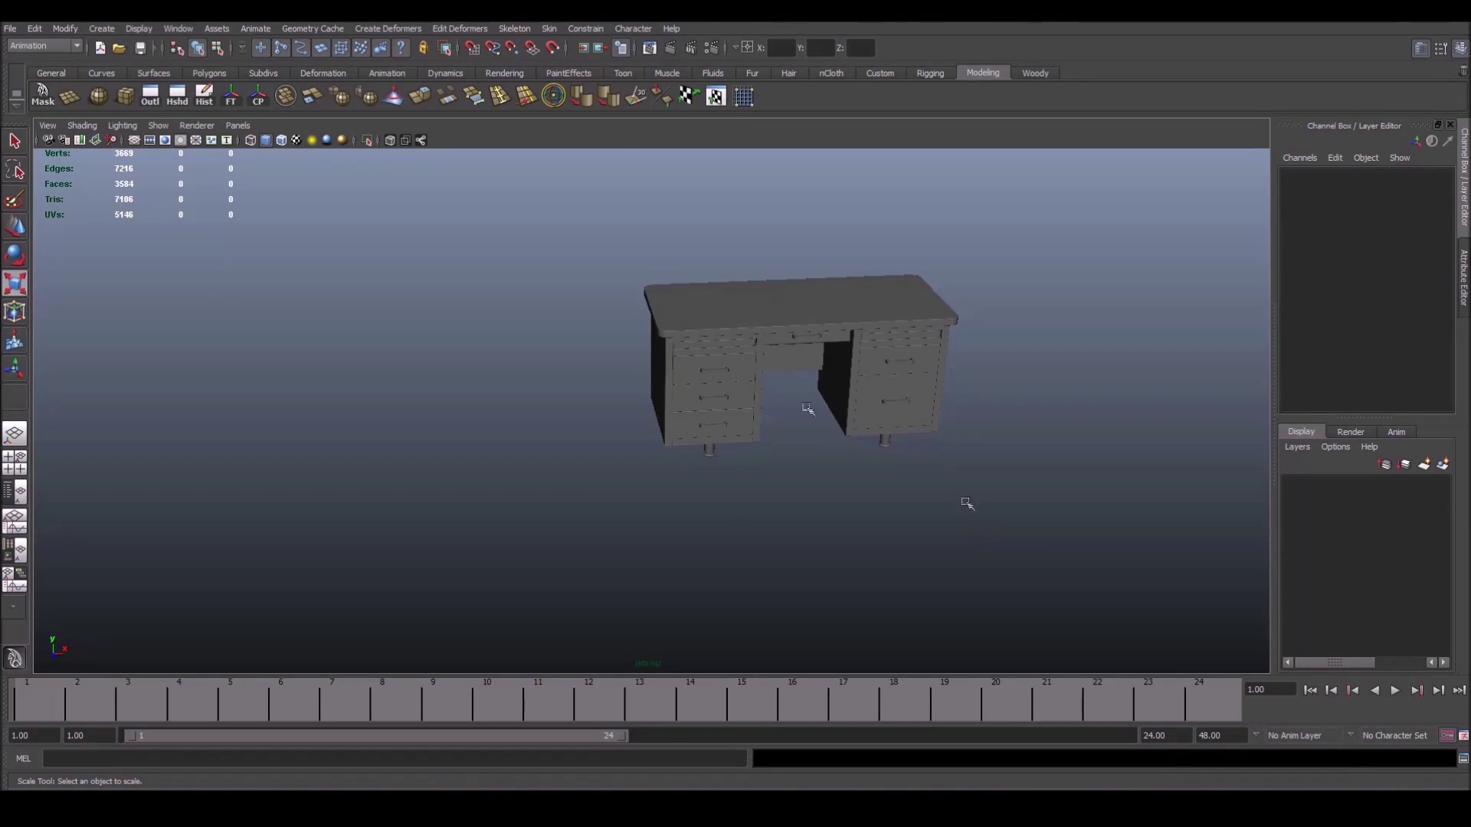
Review the steel desk reference photos, then bring up Create > Polygon Primitives in Maya
mouse_move(756, 406)
left_mouse_down("alt")
mouse_move(657, 384)
mouse_move(798, 369)
left_mouse_up("alt")
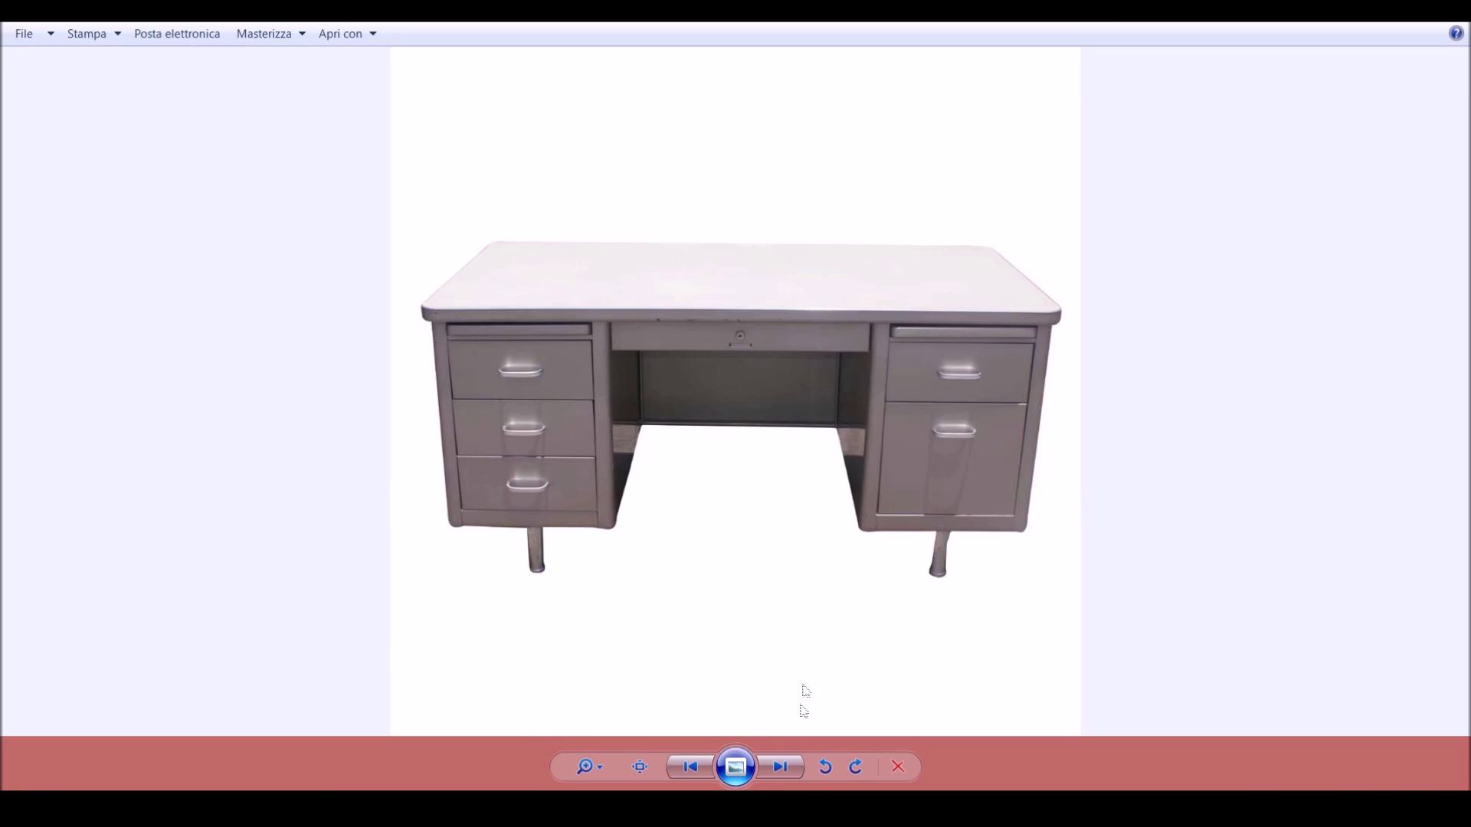
left_click(789, 766)
left_click(790, 766)
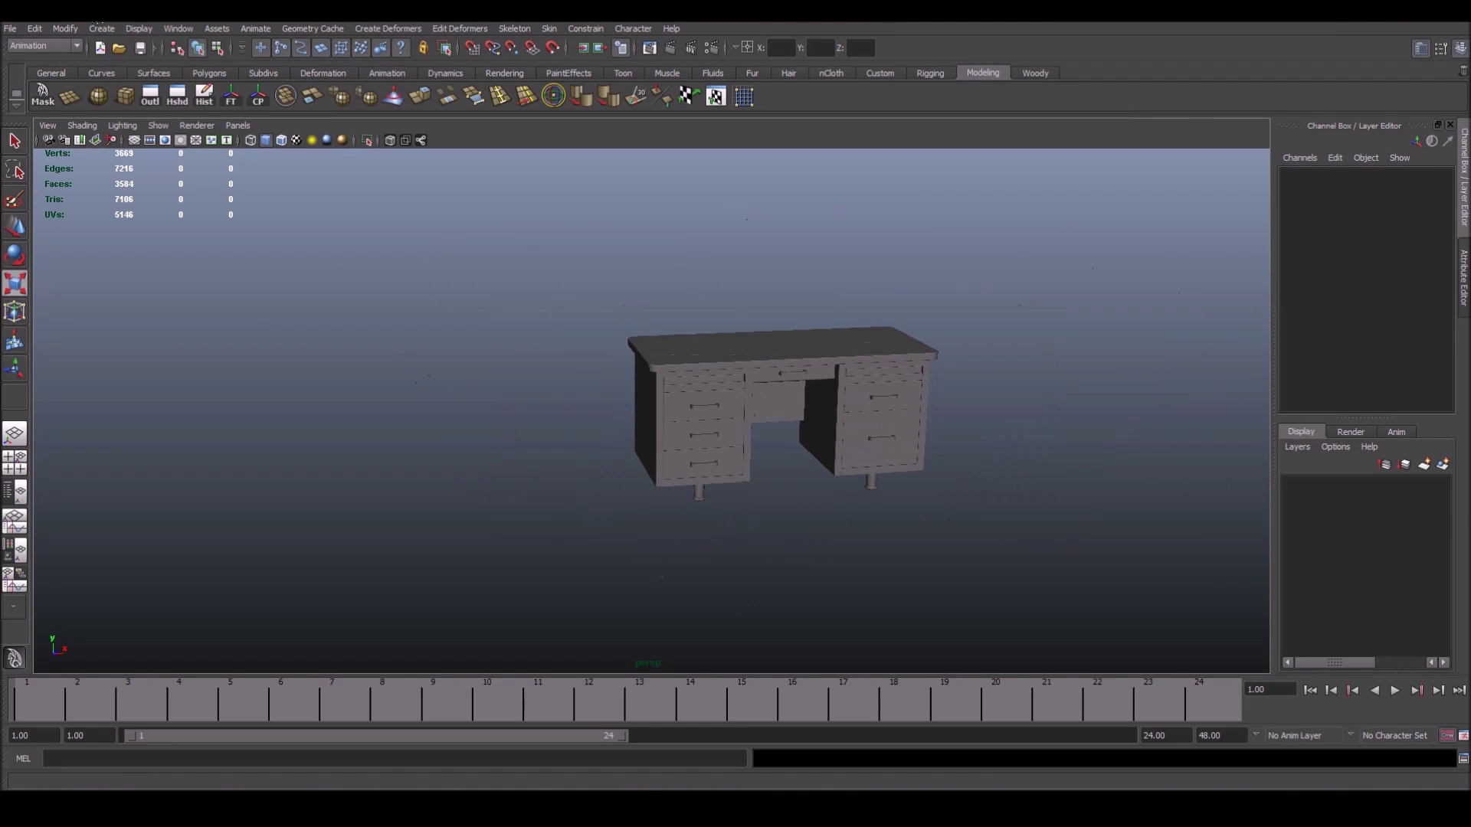
left_click(102, 28)
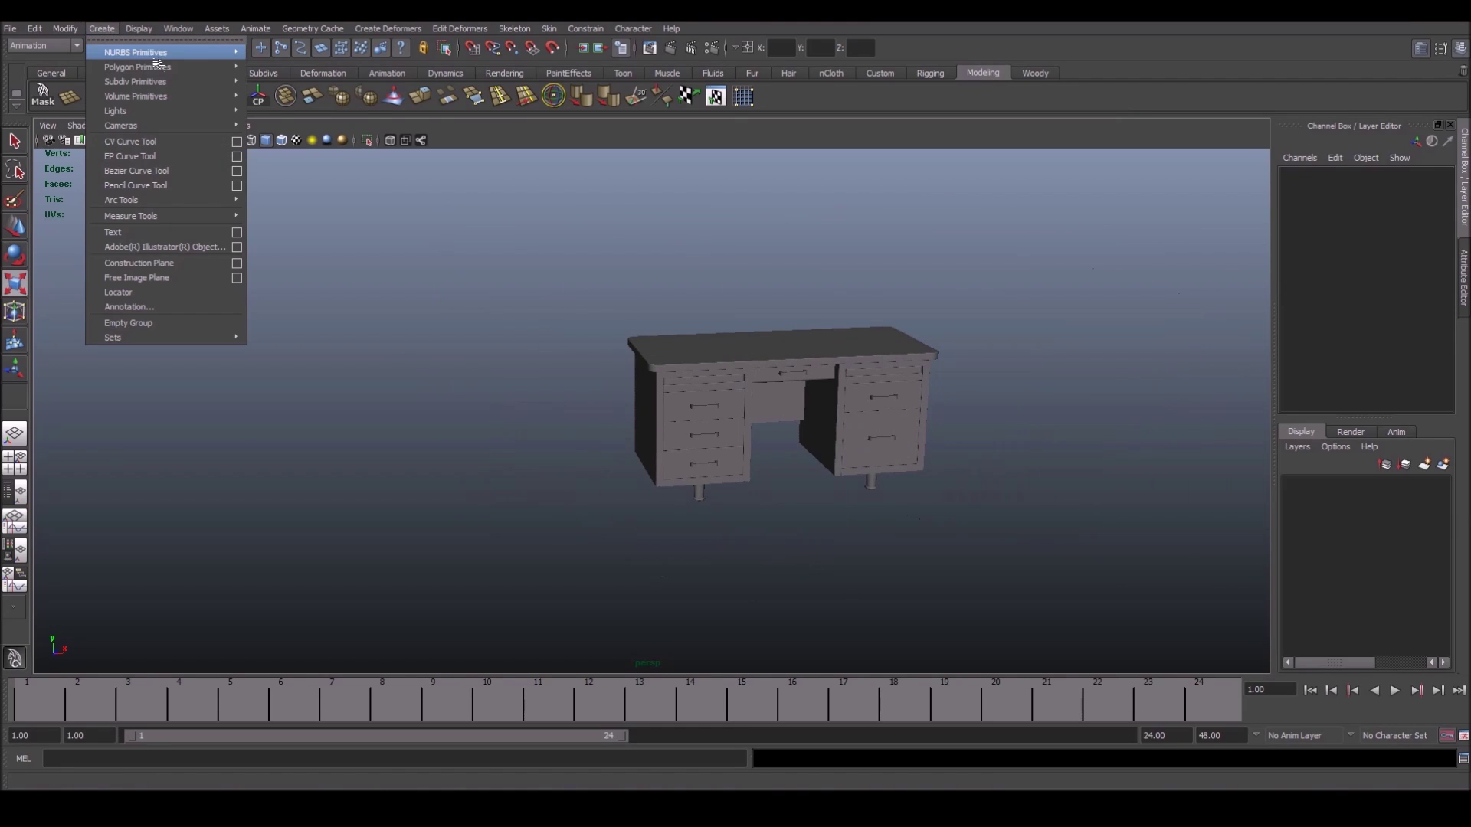
mouse_move(138, 67)
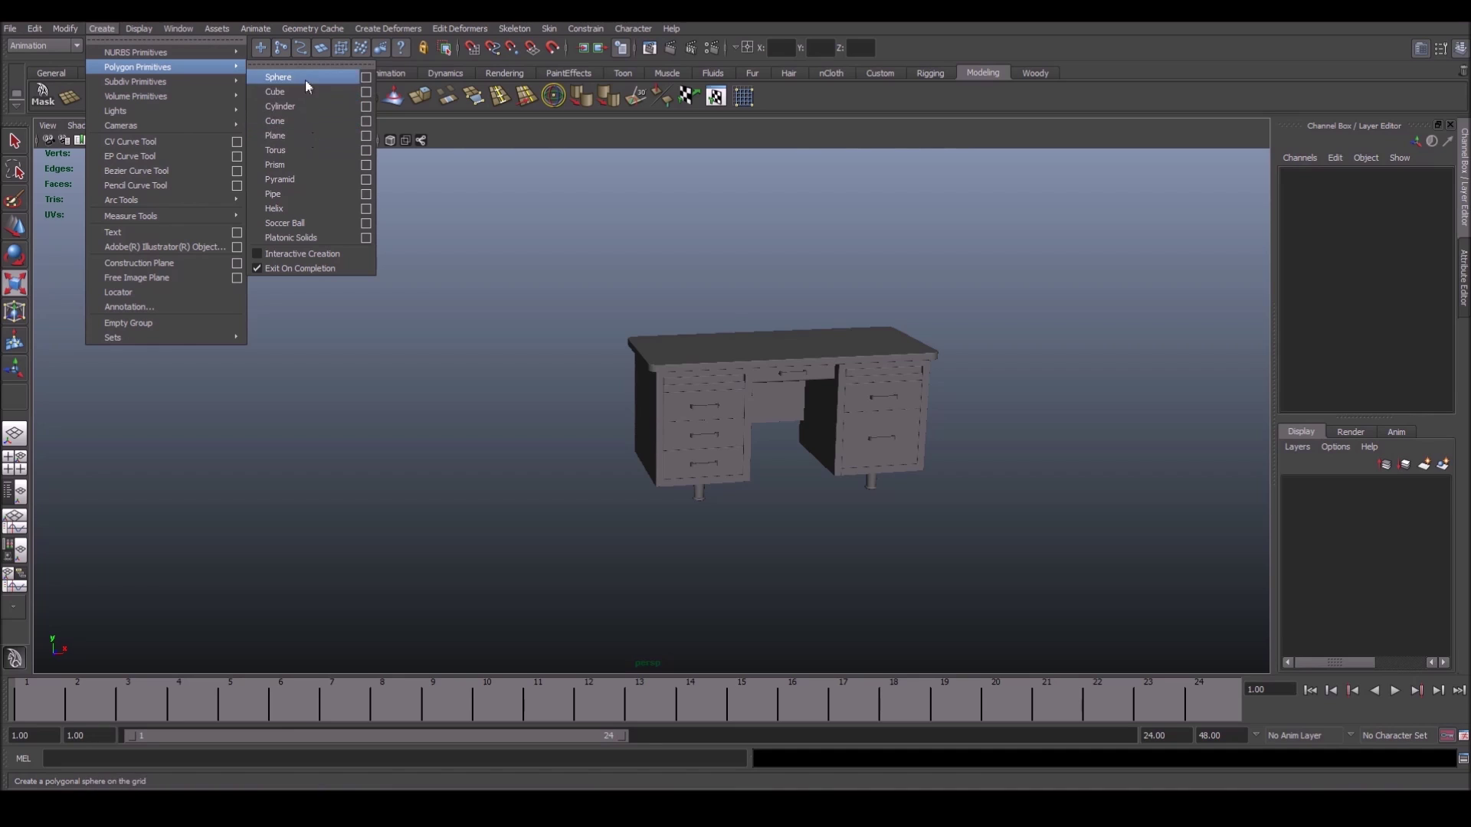
Add a polygon cube, move it beside the desk, and flatten it into a wide slab
left_click(305, 91)
mouse_move(452, 460)
left_mouse_down()
mouse_move(500, 460)
mouse_move(468, 458)
left_mouse_up()
key("w")
middle_click_drag(468, 458, 599, 404, "alt")
key("r")
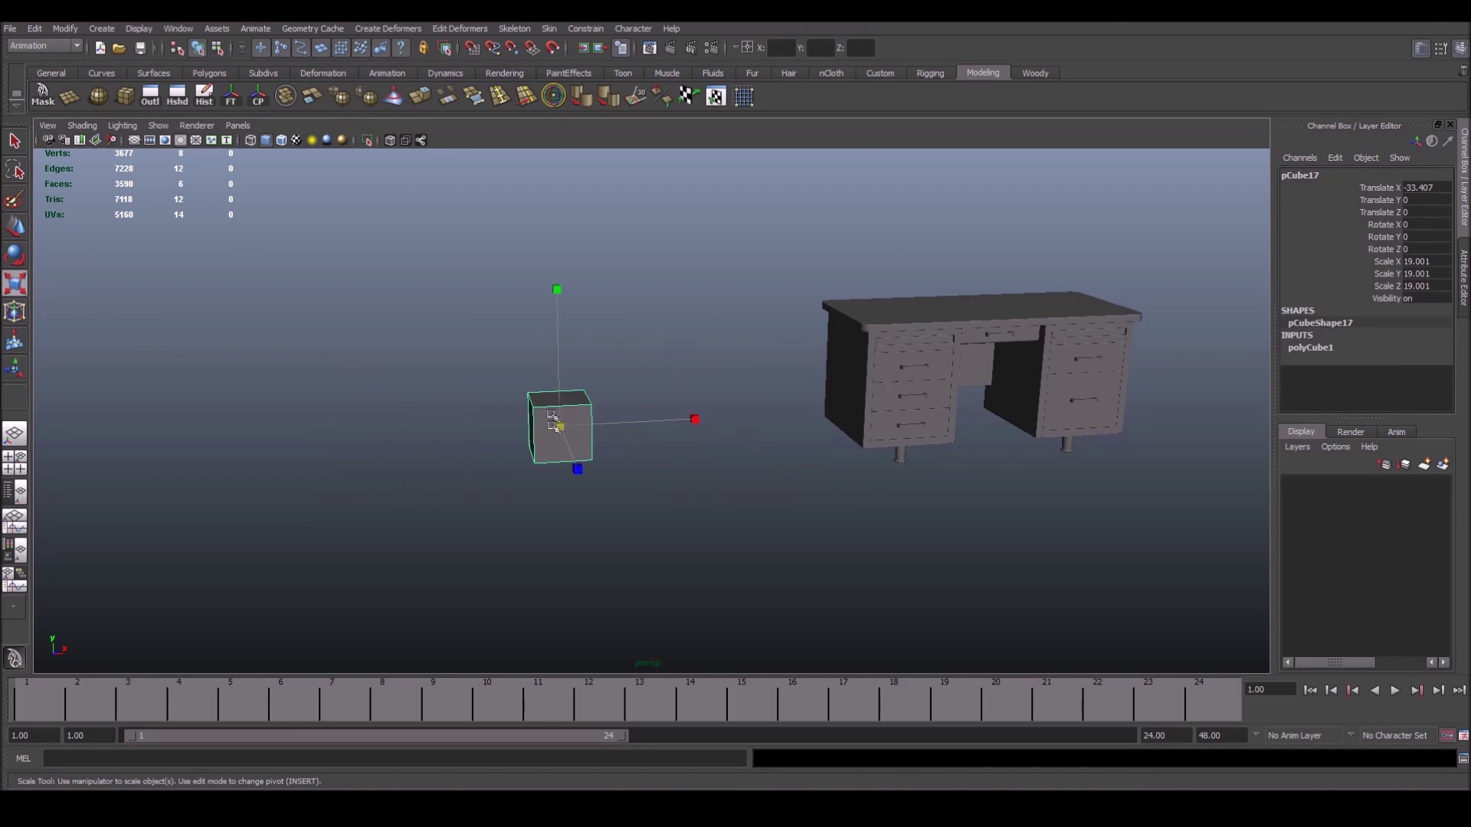
mouse_move(558, 290)
left_mouse_down()
mouse_move(575, 367)
mouse_move(536, 470)
mouse_move(679, 391)
left_mouse_up()
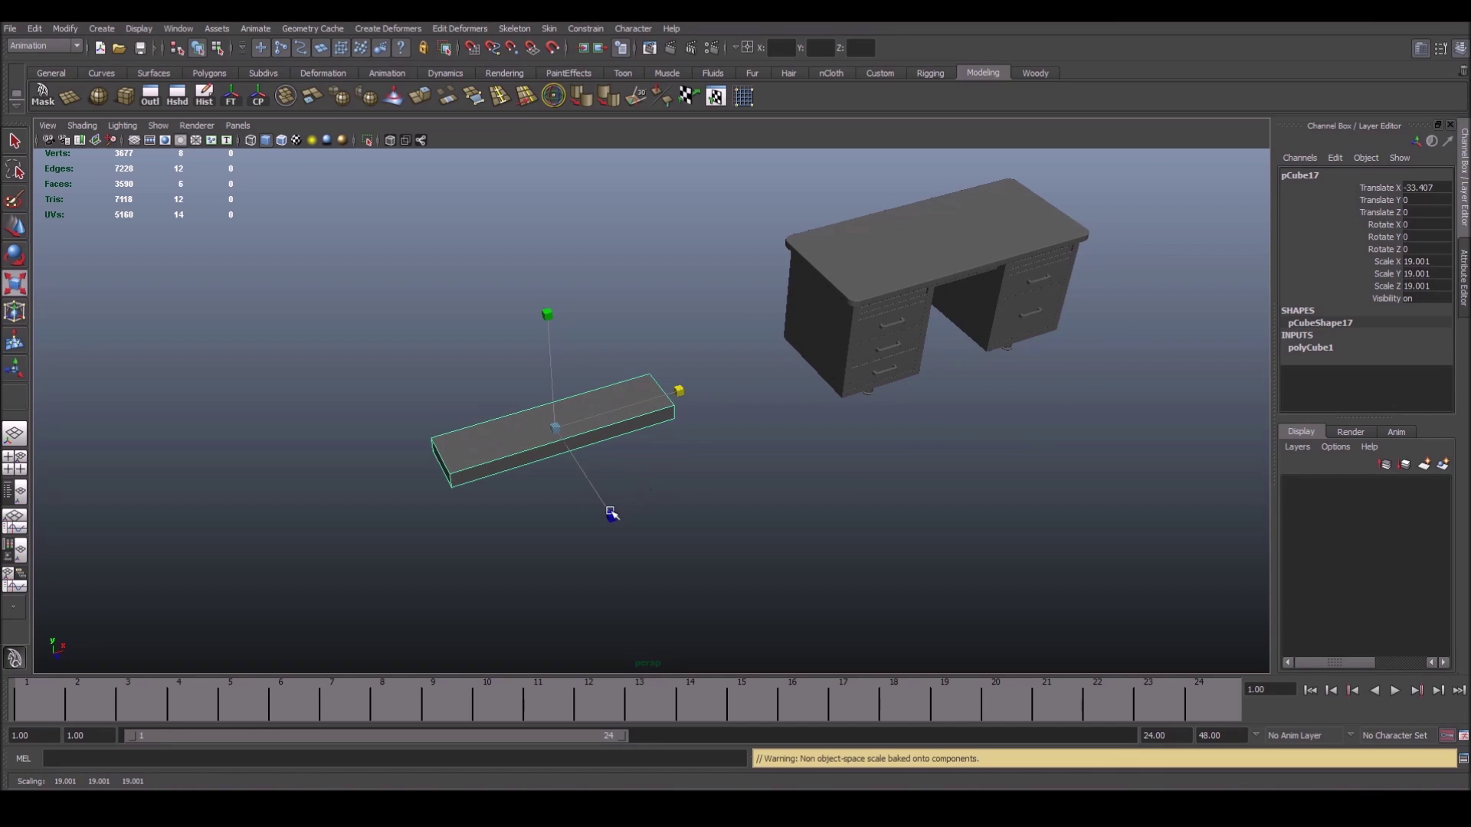
left_click_drag(612, 514, 679, 633)
left_click_drag(590, 512, 591, 501, "alt")
key("f")
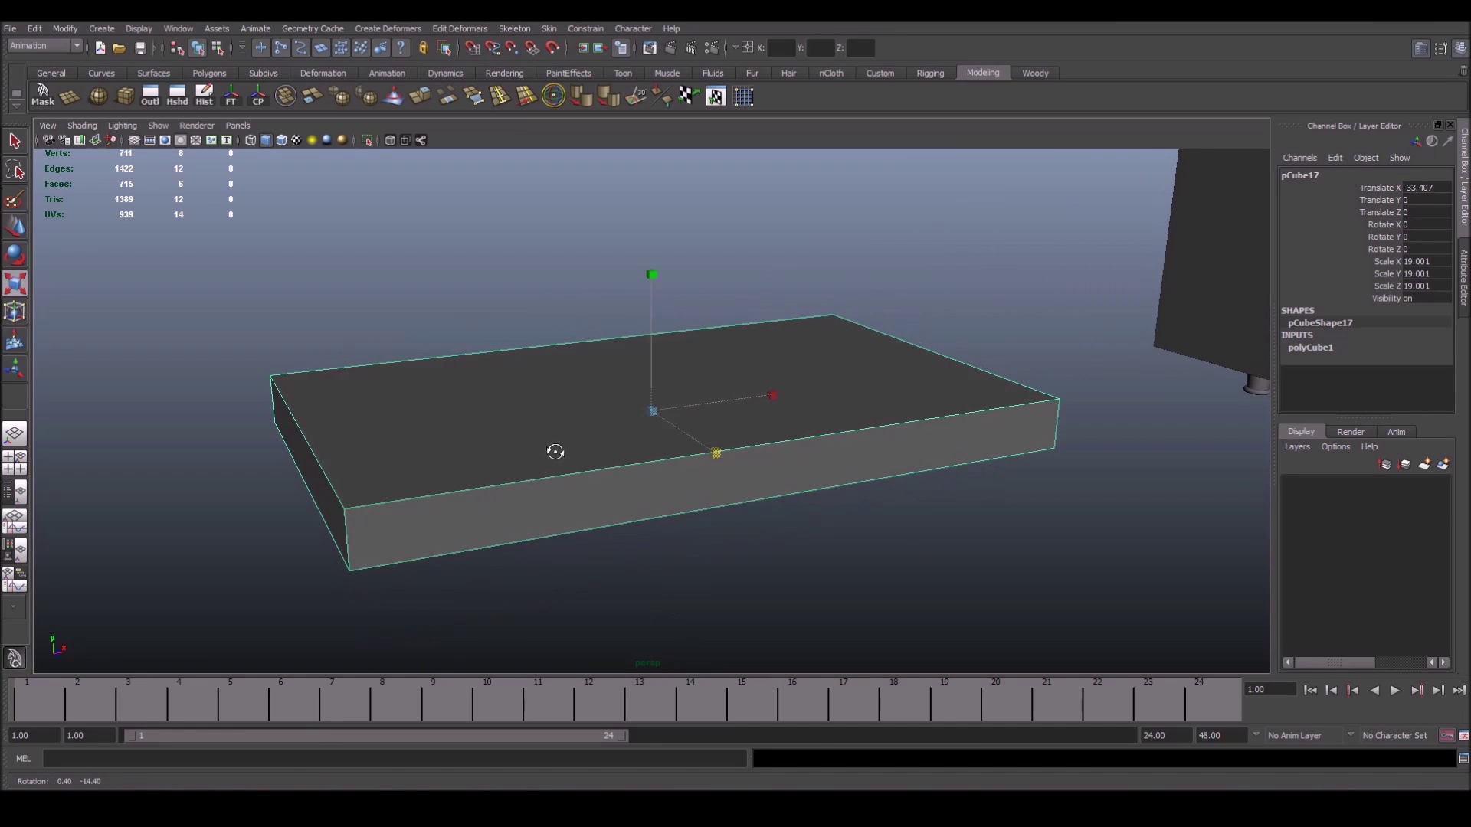
Thin the slab, enlarge it evenly, and raise it to desk height
left_click_drag(651, 278, 663, 345)
left_click(653, 410)
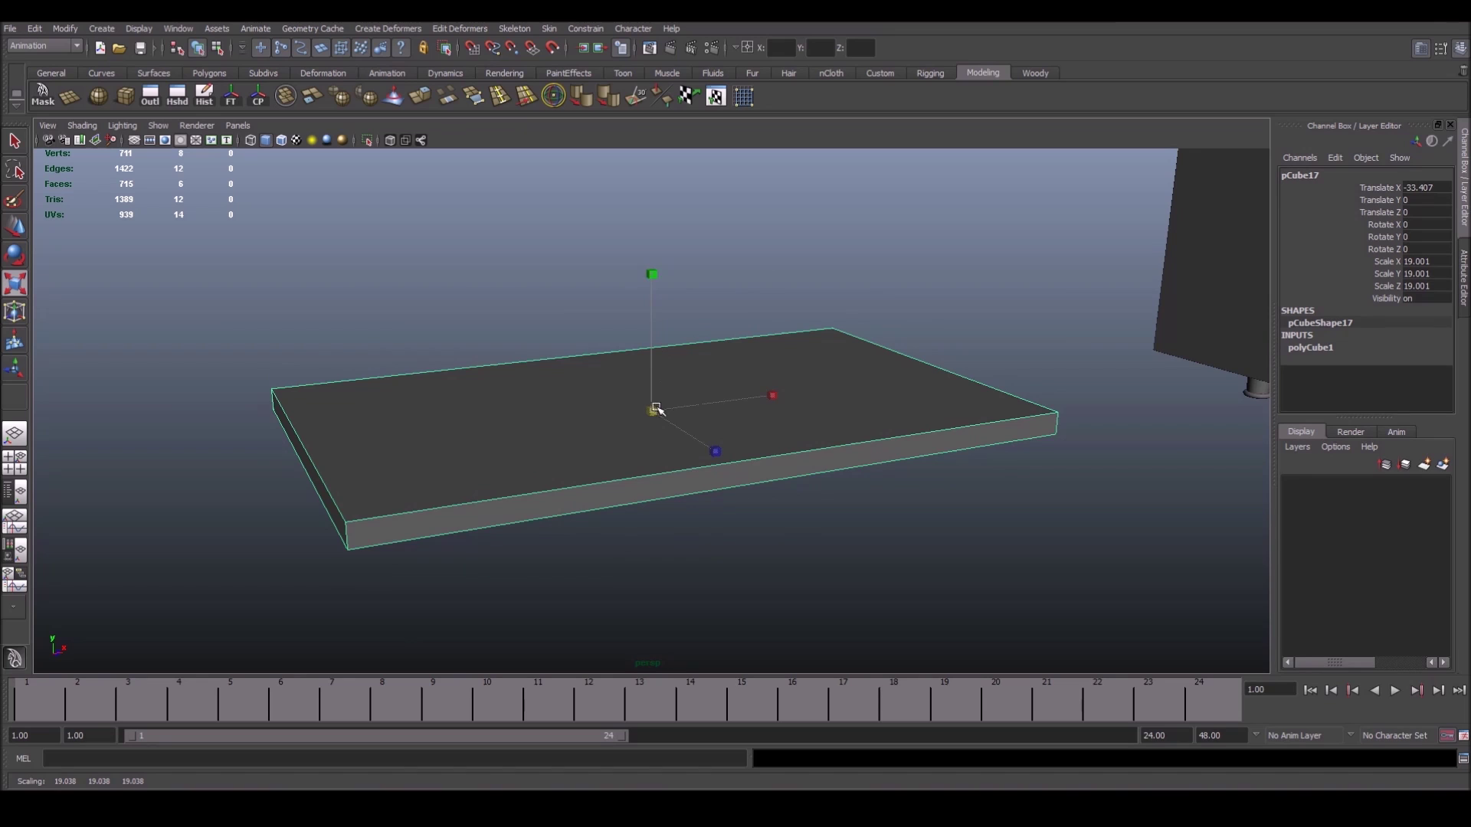
left_click_drag(657, 410, 863, 394)
scroll(799, 338, "down", 5)
left_click_drag(800, 338, 765, 322, "alt")
key("w")
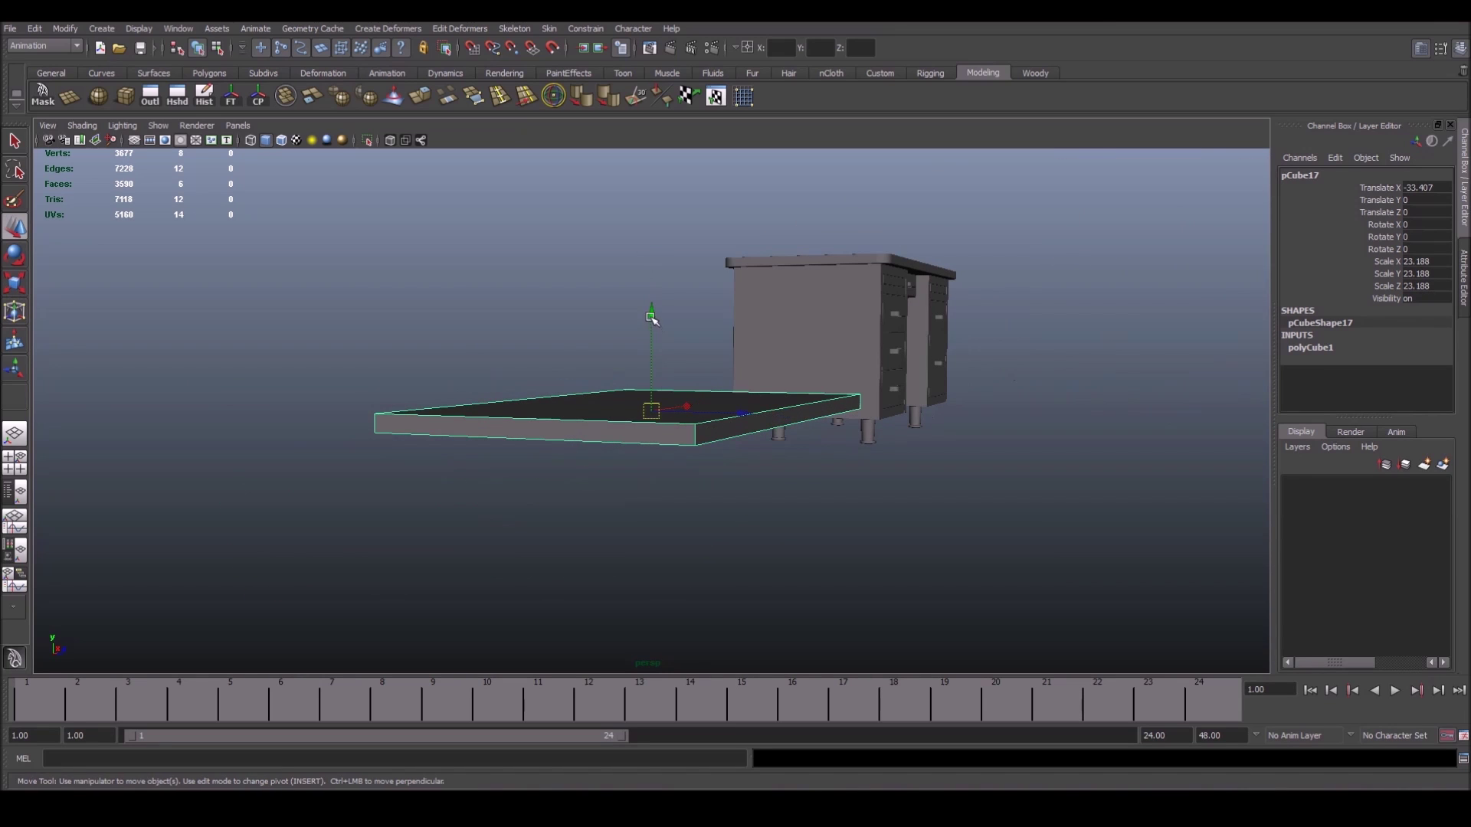
mouse_move(651, 317)
left_mouse_down()
mouse_move(651, 107)
mouse_move(640, 335)
mouse_move(861, 410)
mouse_move(613, 390)
mouse_move(460, 478)
left_mouse_up()
scroll(601, 457, "up", 3)
mouse_move(600, 456)
left_mouse_down("alt")
mouse_move(512, 500)
mouse_move(587, 444)
left_mouse_up("alt")
left_click_drag(655, 485, 505, 728)
left_click_drag(515, 436, 630, 336, "alt")
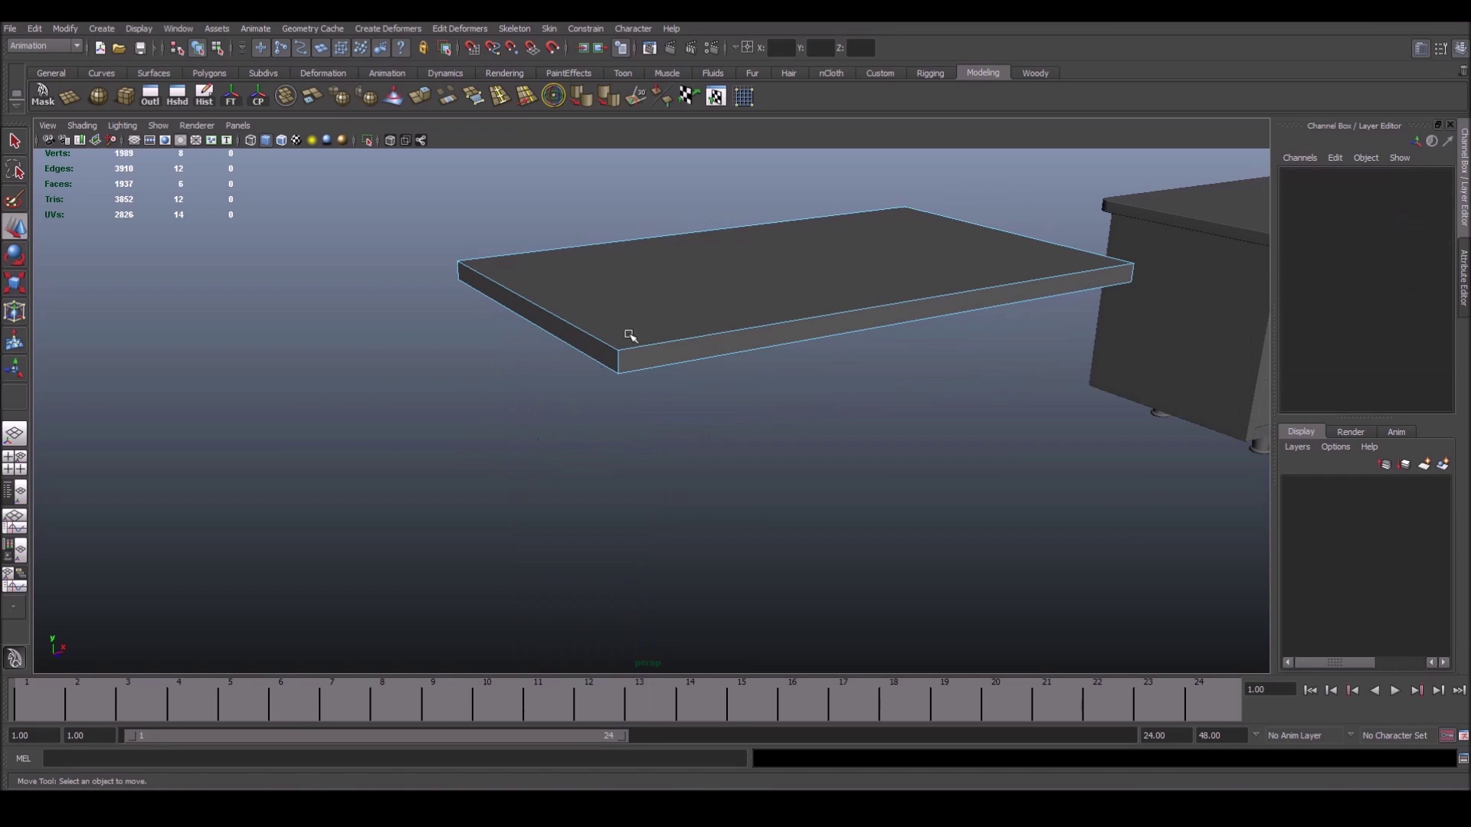
Select the slab's corner edges and apply Bevel Edge
left_click(617, 361)
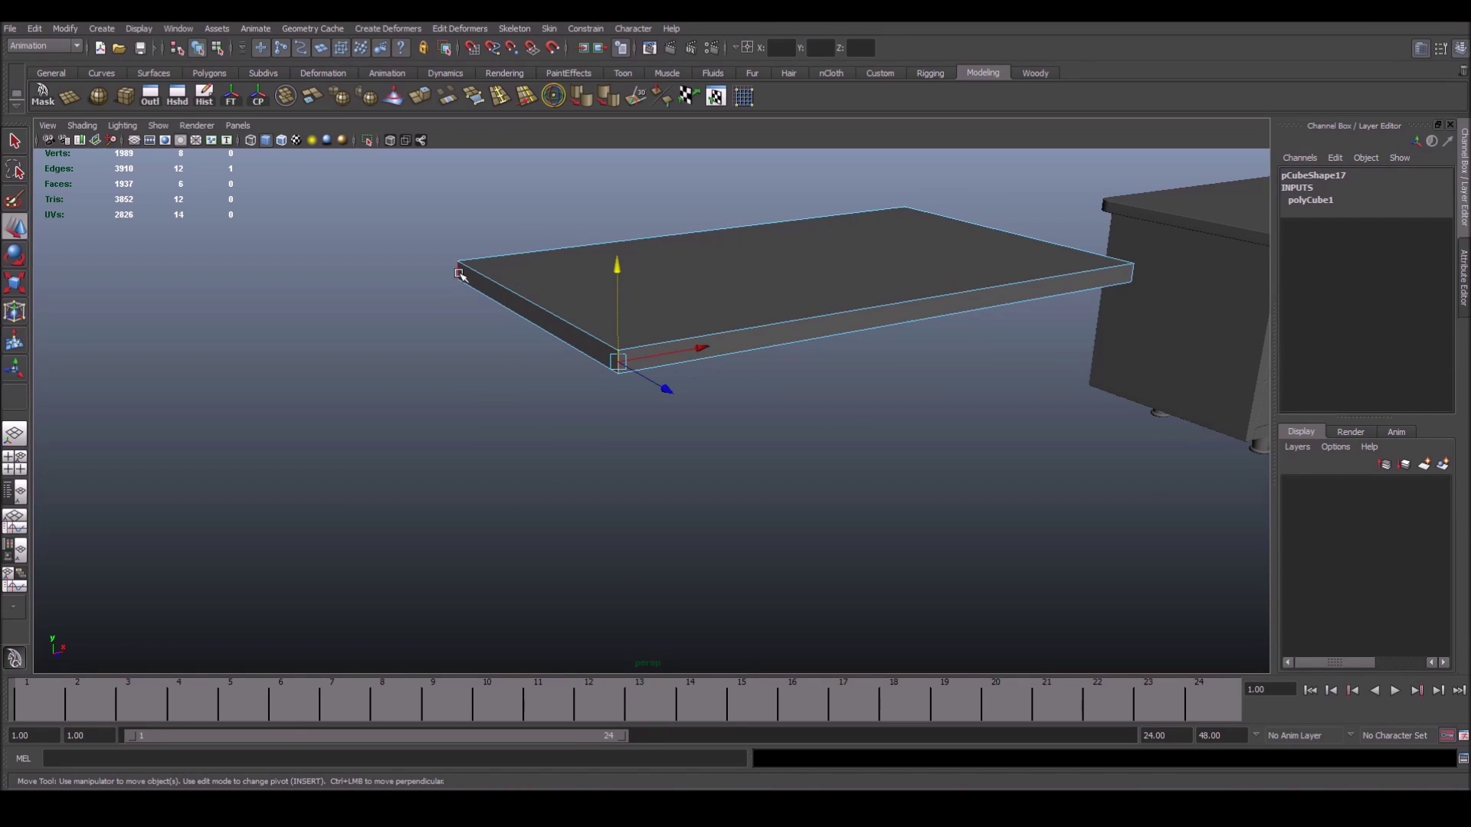
mouse_move(670, 368)
left_mouse_down("alt")
mouse_move(588, 401)
mouse_move(888, 414)
left_mouse_up("alt")
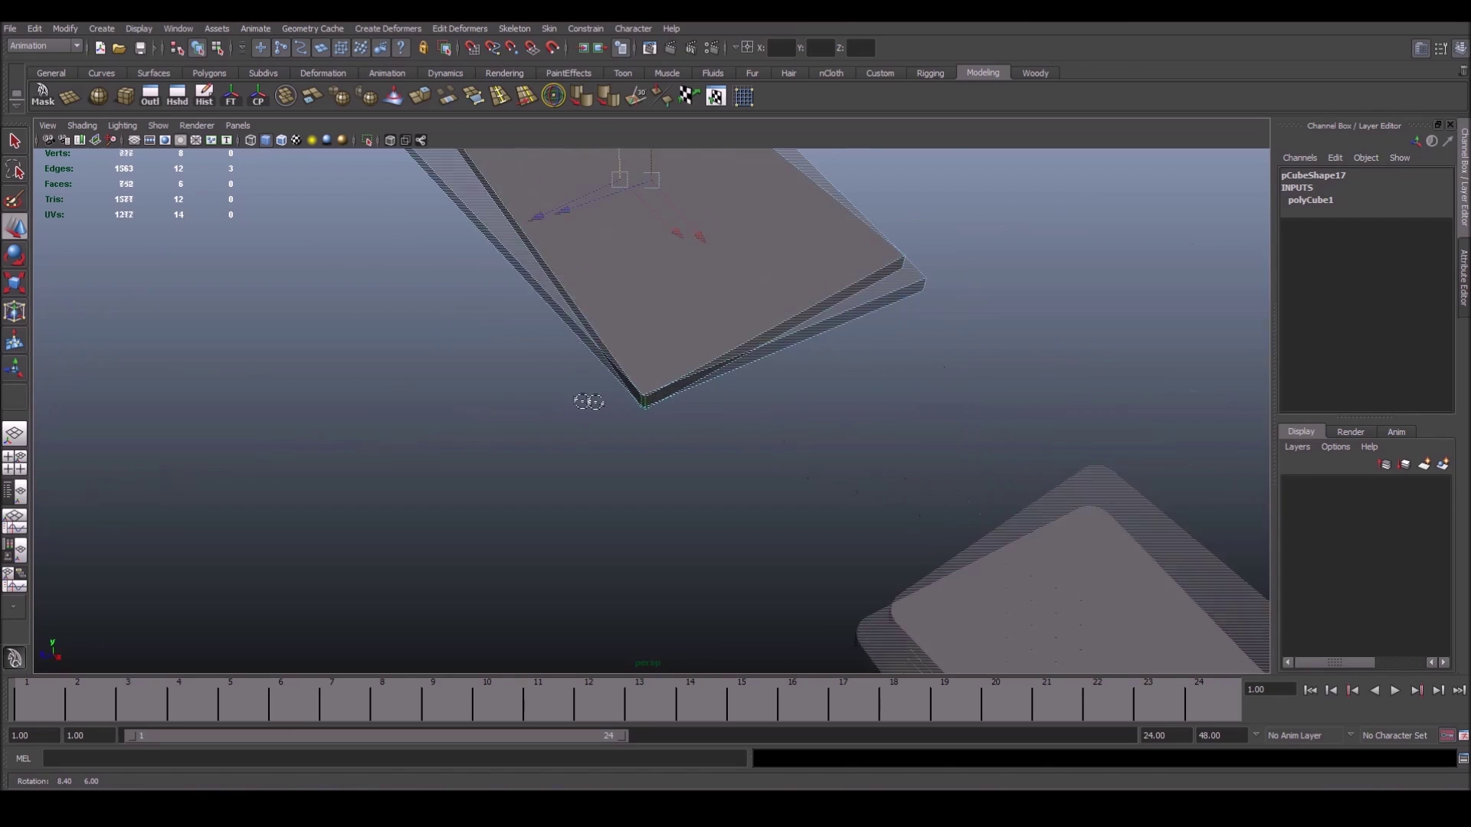
left_click_drag(674, 368, 730, 381, "alt")
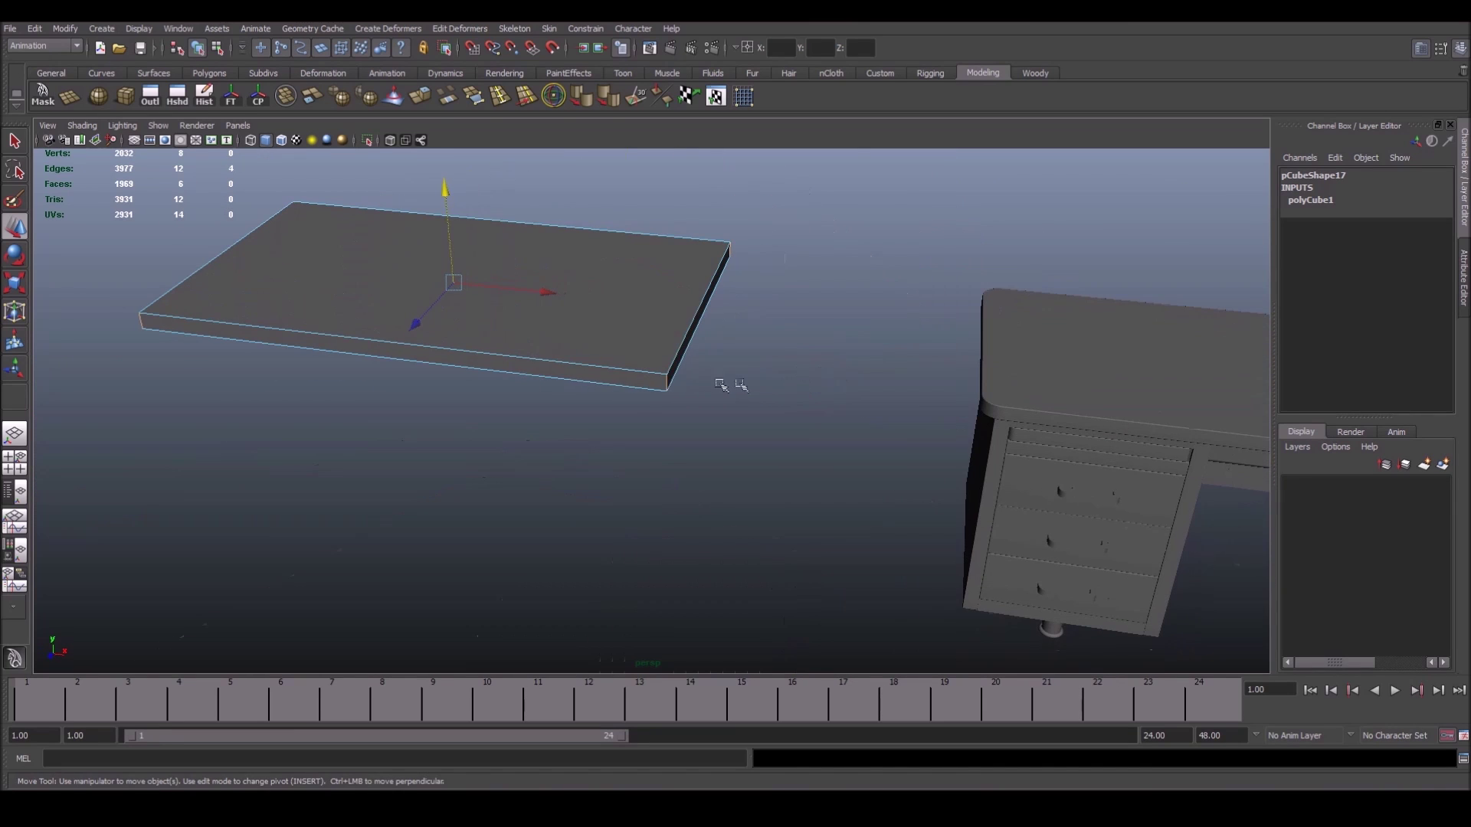
right_click(660, 385, "shift")
left_click(719, 387)
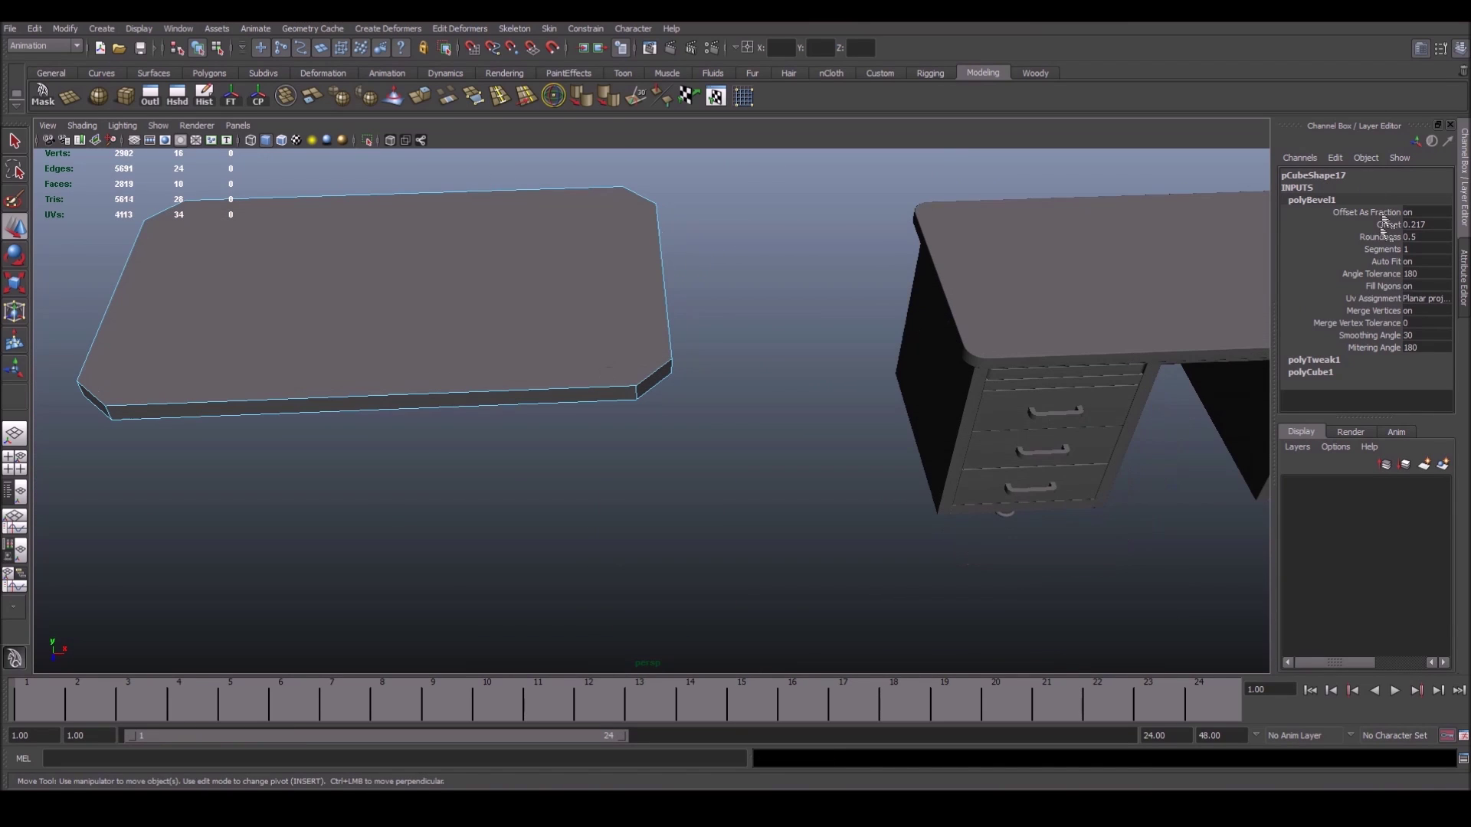
Set polyBevel1 to offset 0.117 with 9 segments and inspect a rounded corner
left_click(1383, 249)
mouse_move(881, 271)
middle_mouse_down()
mouse_move(913, 266)
mouse_move(888, 267)
middle_mouse_up()
left_click(1387, 224)
double_click(1417, 225)
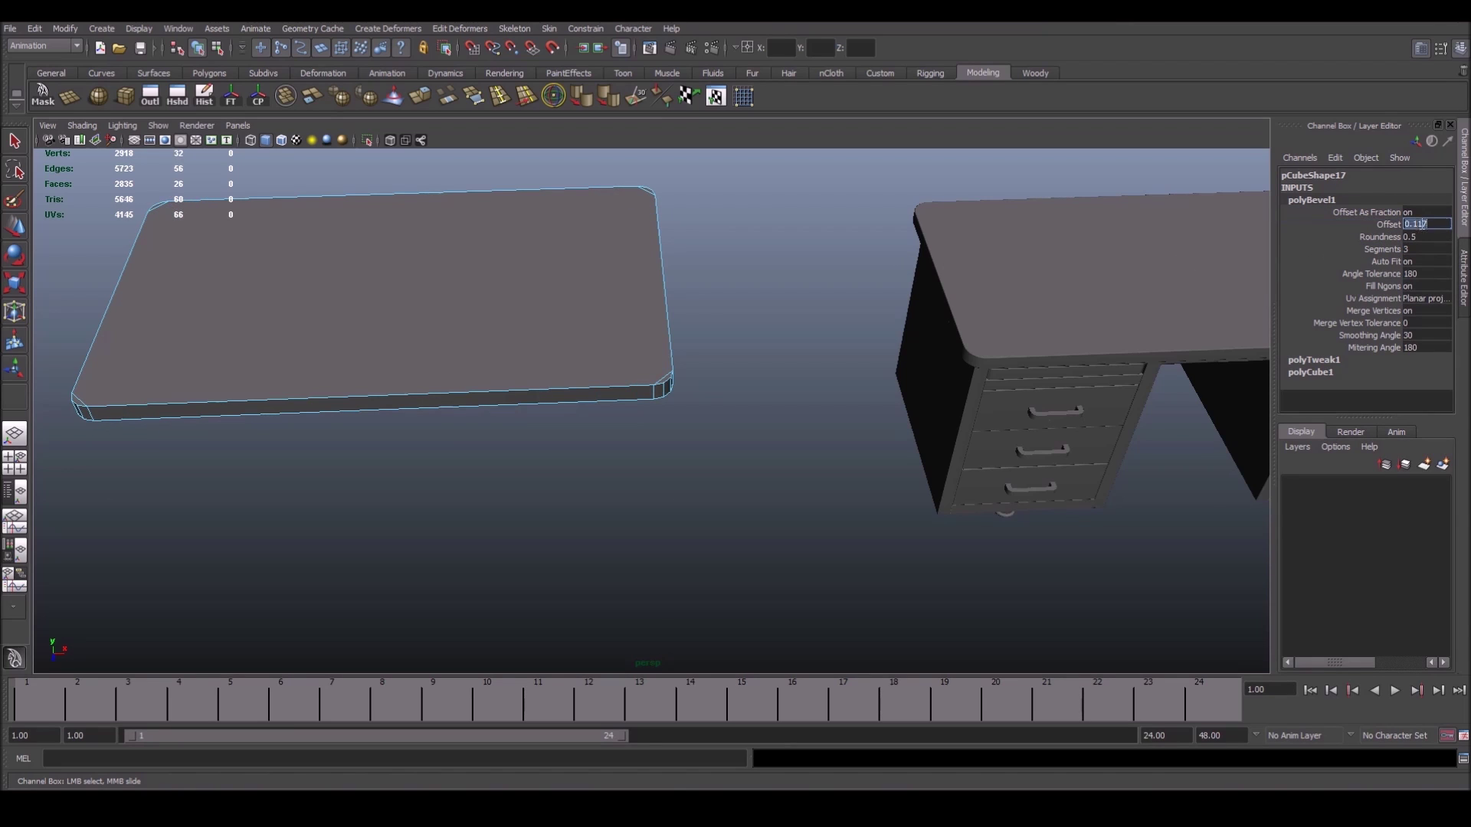
left_click(1382, 249)
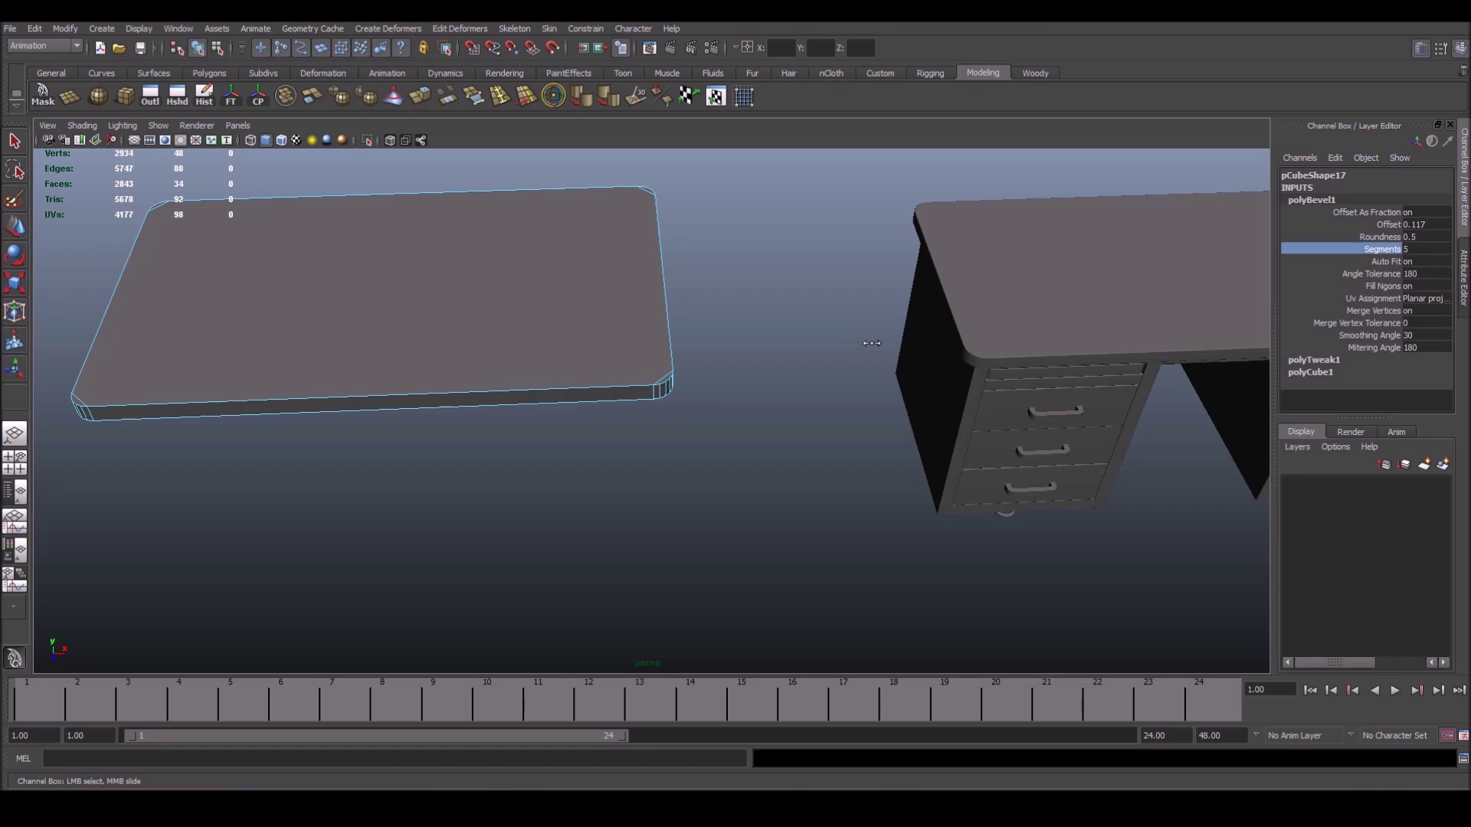
mouse_move(881, 343)
left_mouse_down("alt")
mouse_move(748, 322)
mouse_move(597, 410)
mouse_move(407, 417)
left_mouse_up("alt")
right_click_drag(406, 417, 860, 443, "alt")
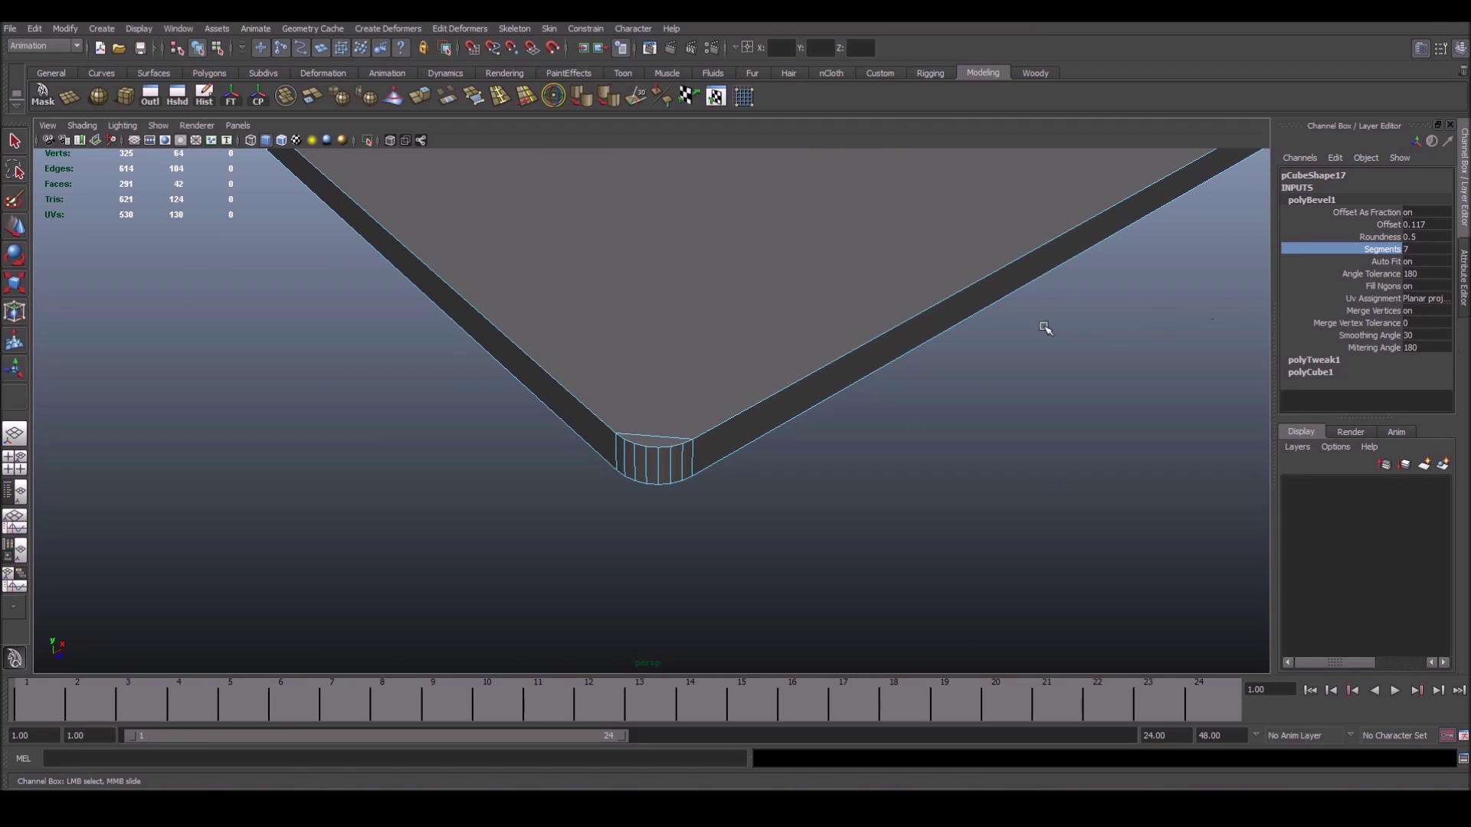
left_click(646, 438)
Delete the stray edge at the slab's corner
key("w")
left_click_drag(613, 294, 653, 452, "alt")
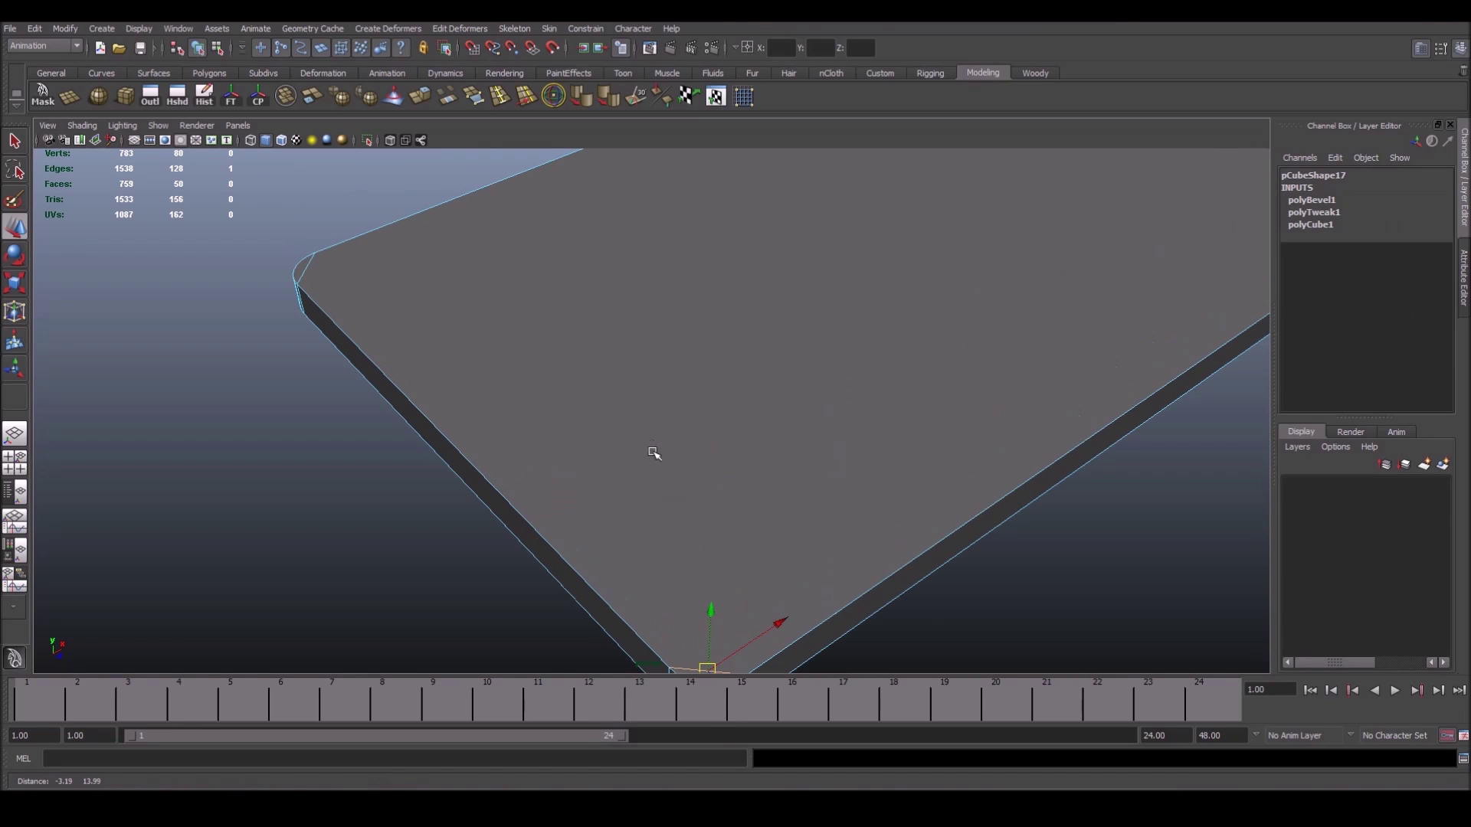
mouse_move(351, 289)
left_mouse_down("alt")
mouse_move(670, 318)
mouse_move(784, 263)
mouse_move(777, 203)
left_mouse_up("alt")
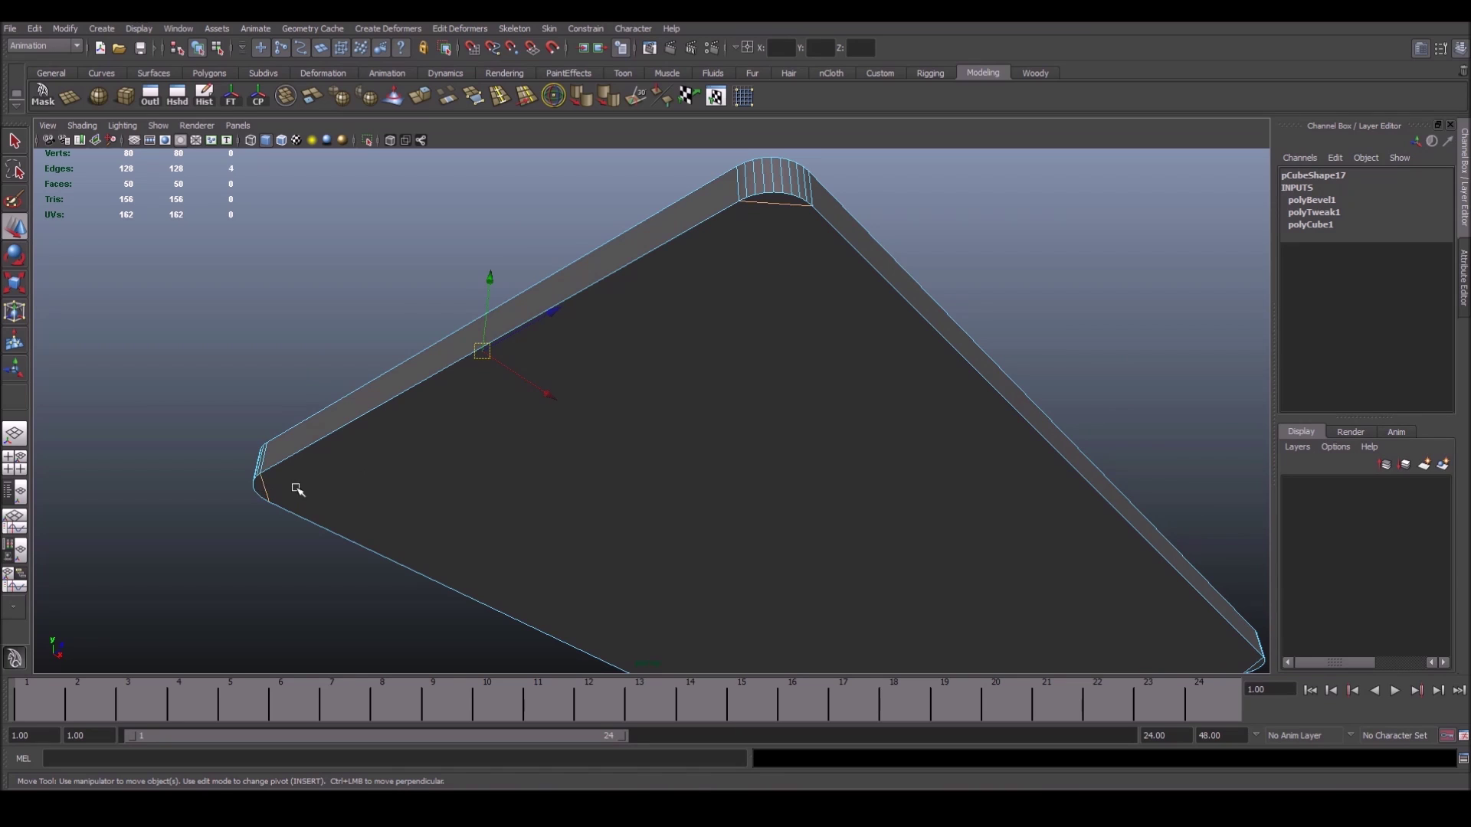
mouse_move(297, 489)
left_mouse_down("alt")
mouse_move(439, 358)
mouse_move(834, 495)
left_mouse_up("alt")
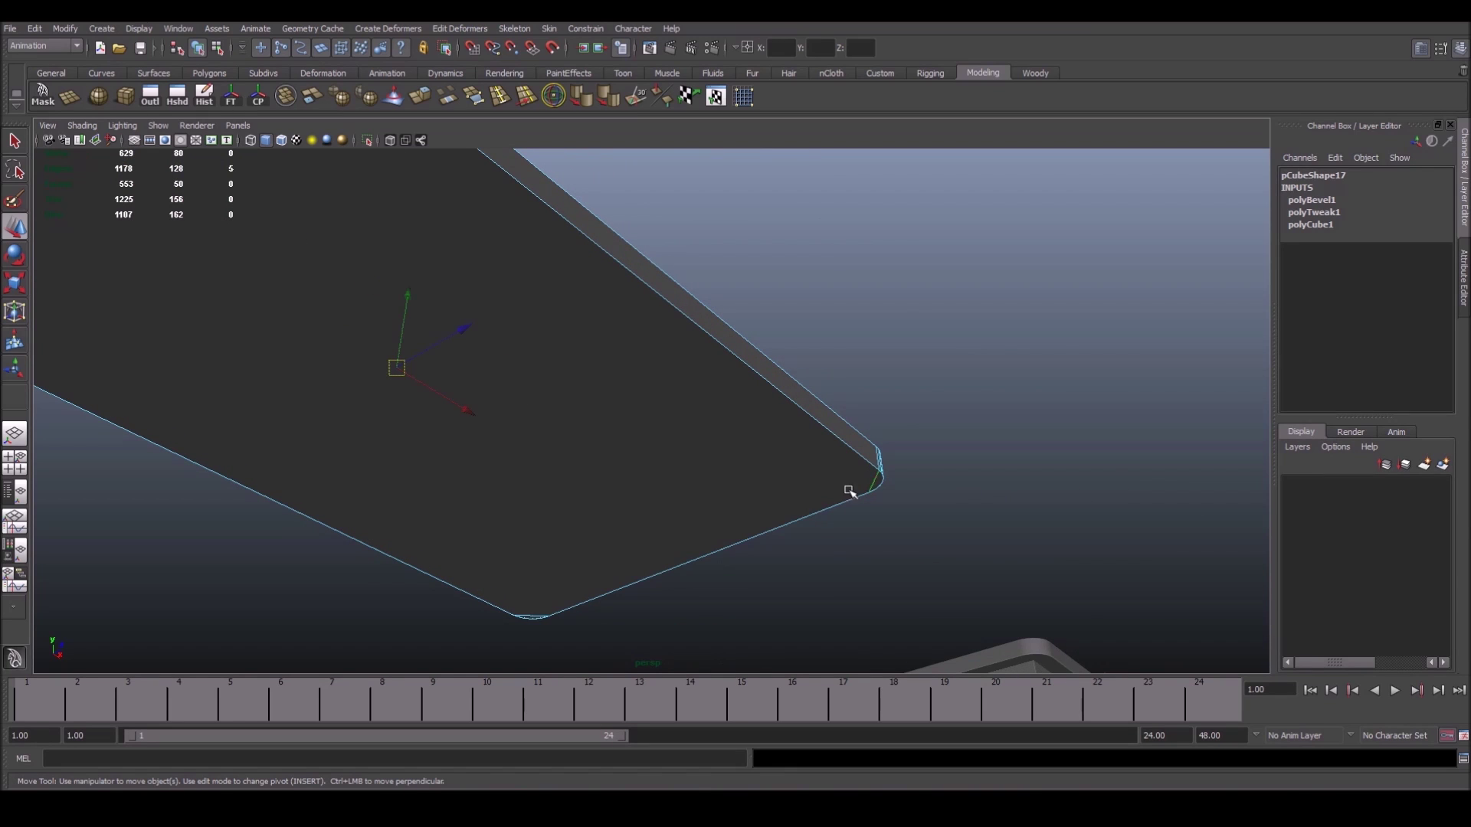
right_click_drag(529, 616, 485, 609, "shift")
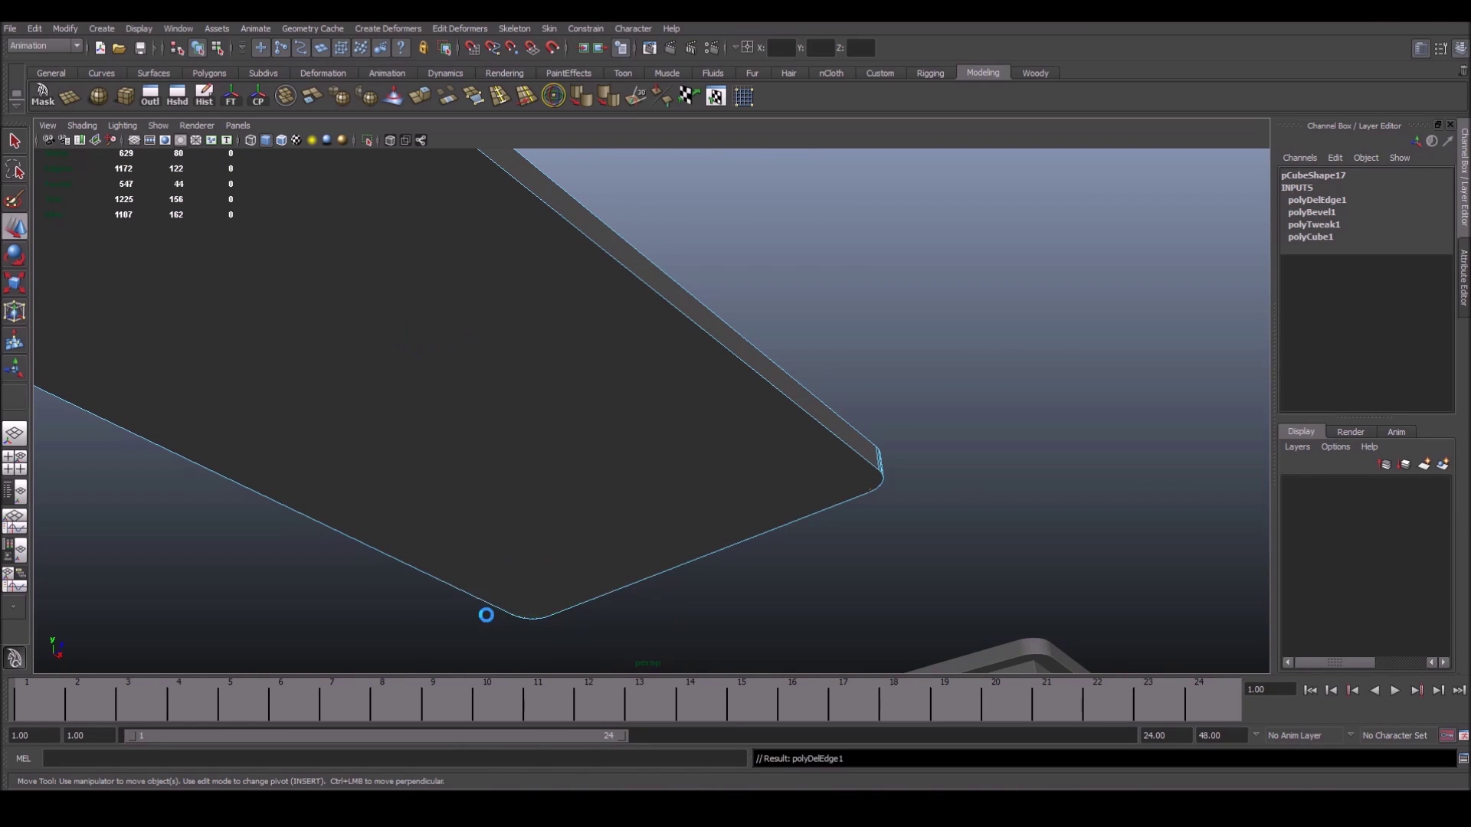
mouse_move(485, 609)
left_mouse_down("alt")
mouse_move(604, 532)
mouse_move(520, 316)
left_mouse_up("alt")
Select the slab's long front edges and frame the slab
left_click(486, 290)
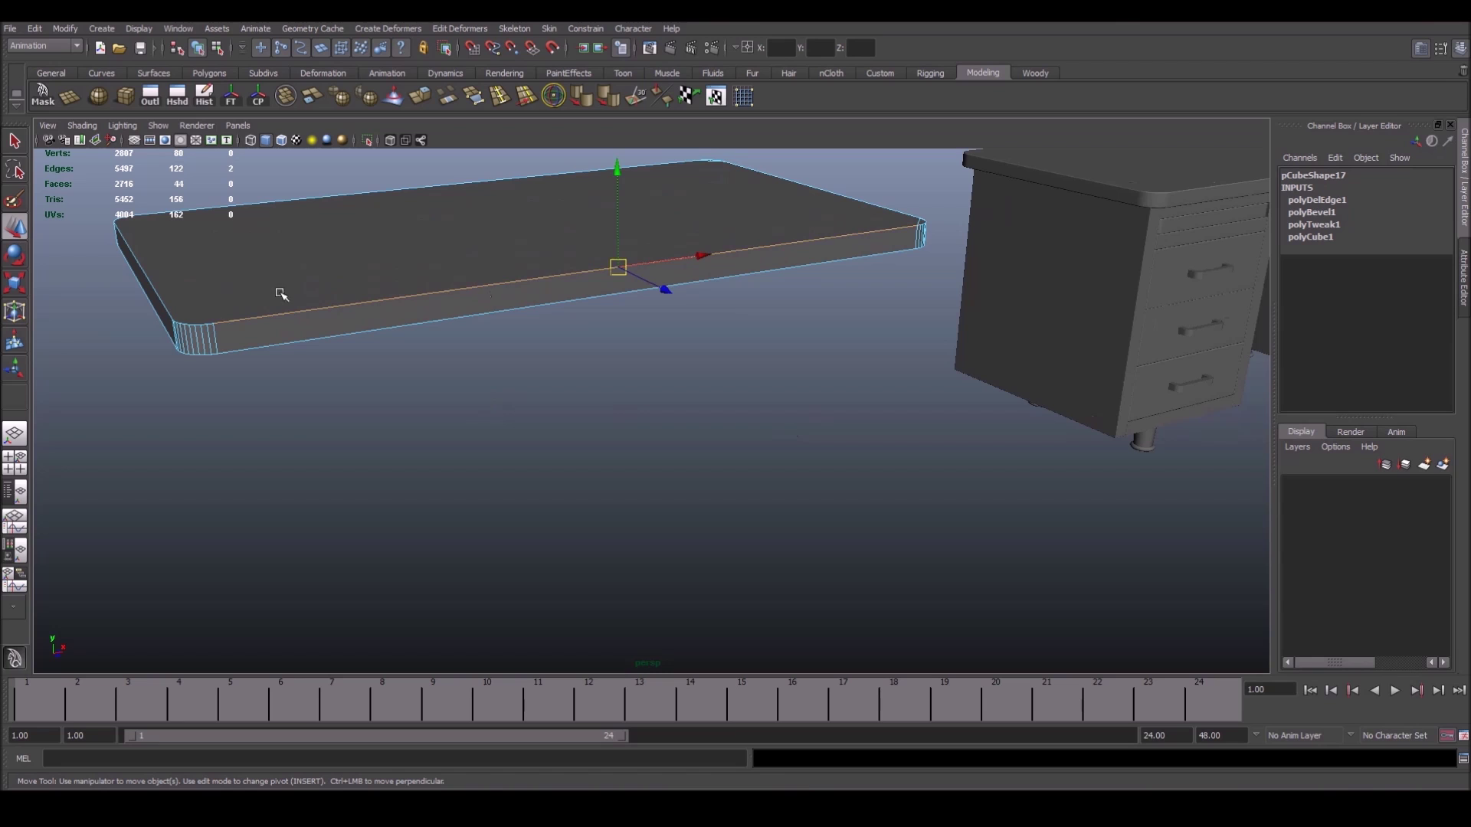
mouse_move(302, 321)
left_mouse_down("alt")
mouse_move(358, 331)
mouse_move(436, 414)
left_mouse_up("alt")
left_click(437, 411, "shift")
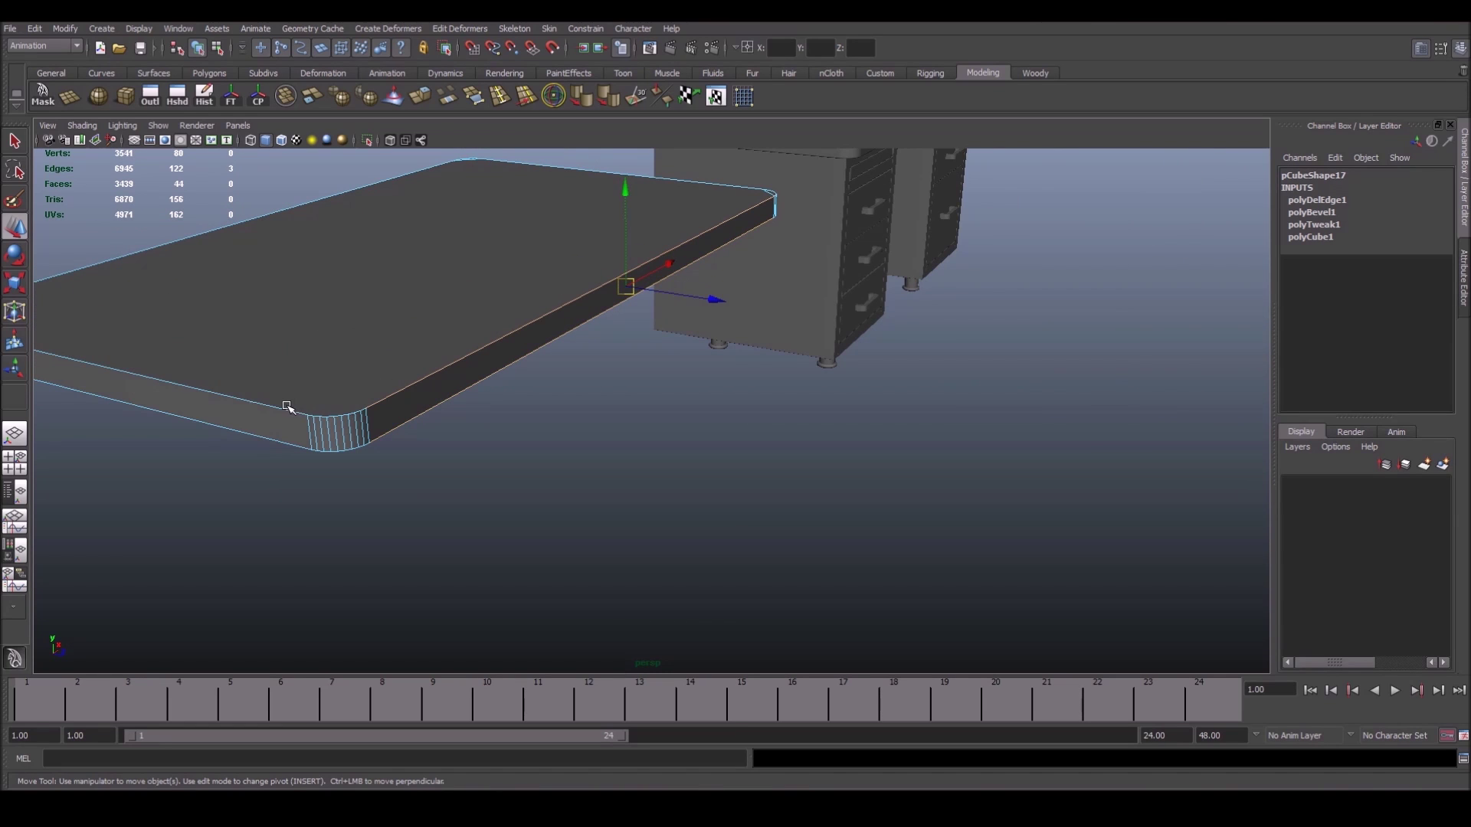
left_click_drag(284, 408, 396, 460, "alt")
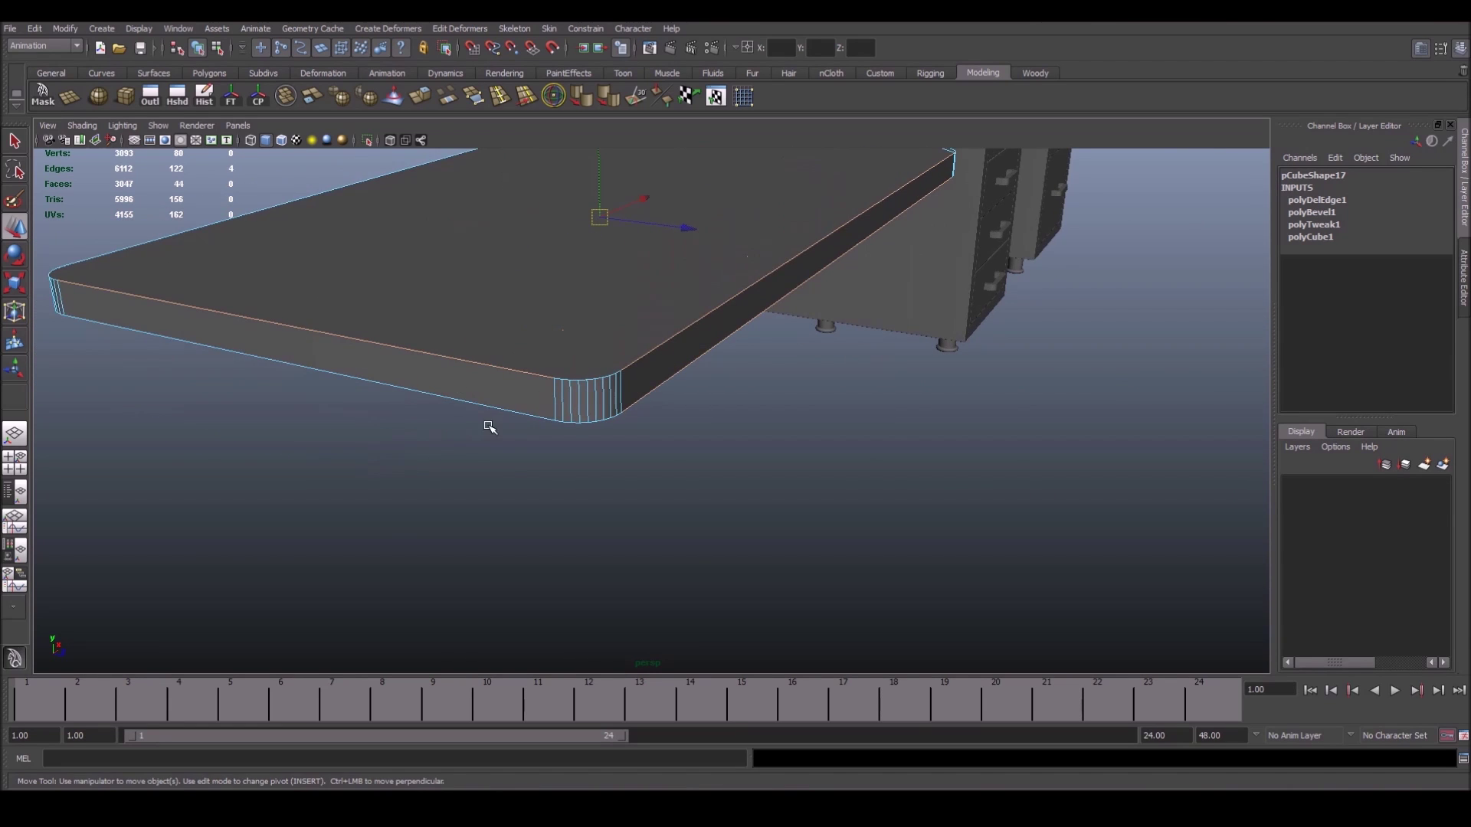
left_click_drag(490, 428, 554, 379, "alt")
scroll(563, 416, "up", 3)
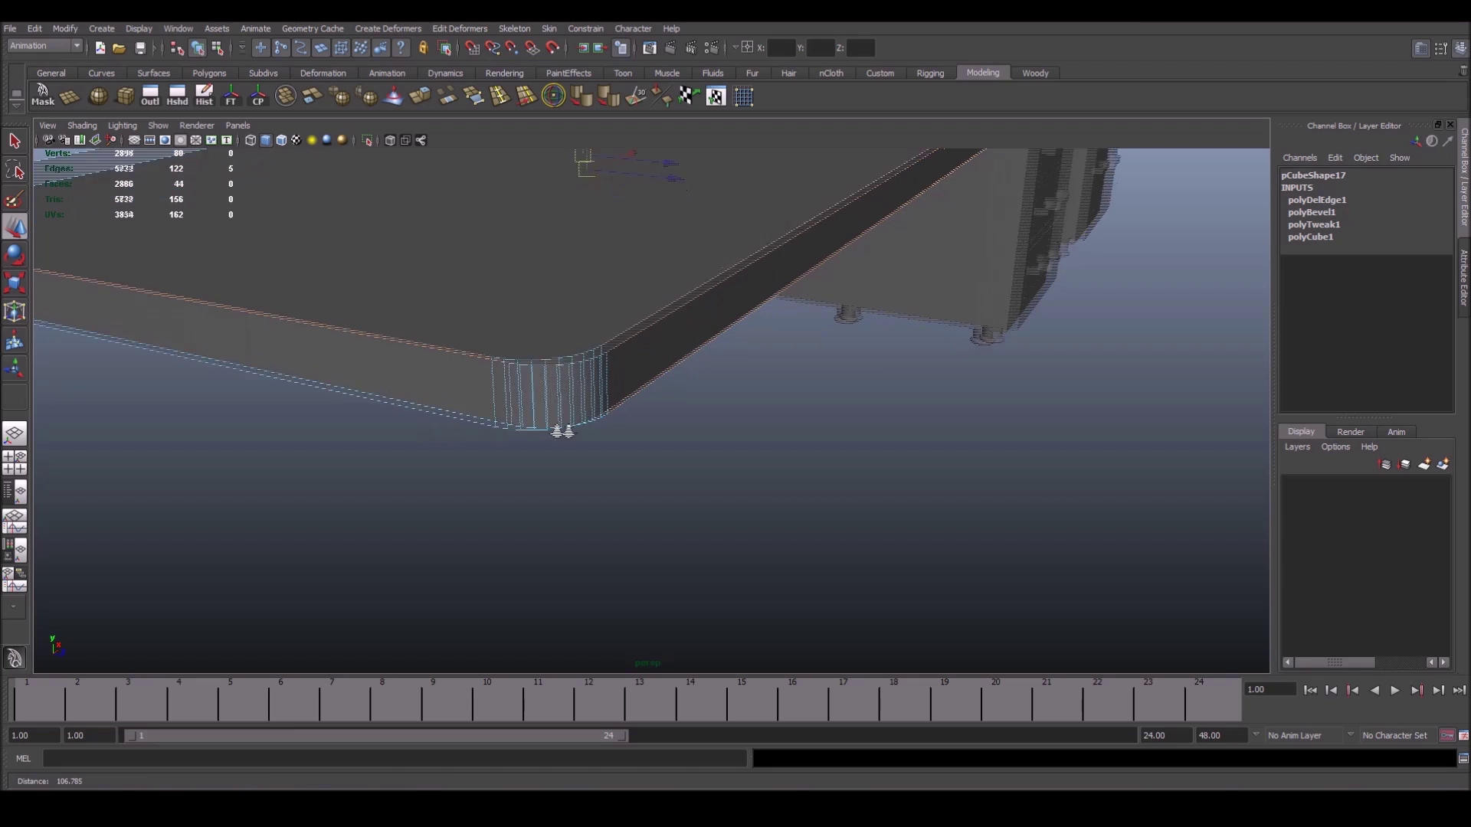
scroll(558, 383, "up", 2)
key("a")
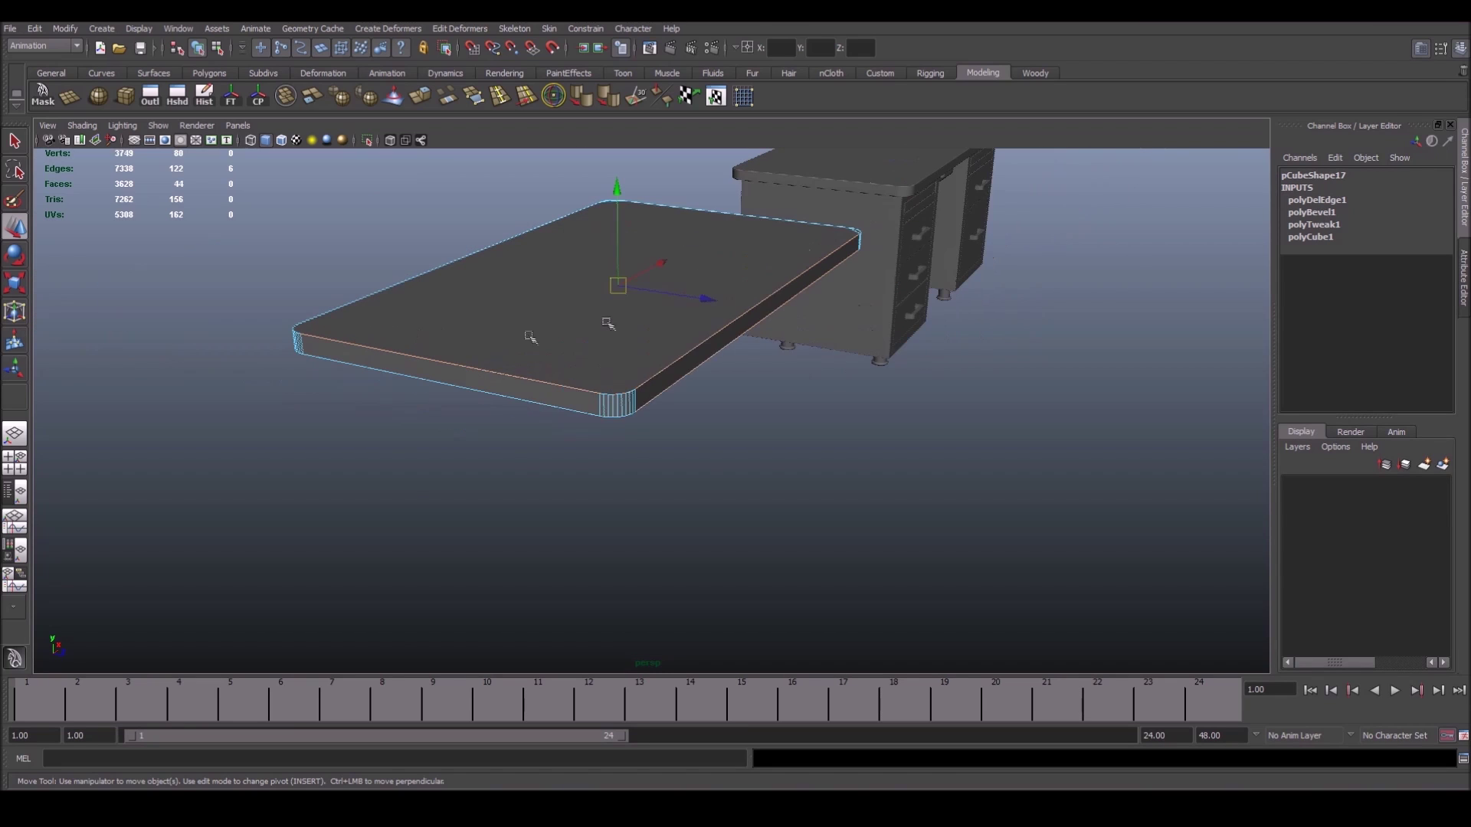
Marquee-select the slab's rim edges in side view, then bevel them in perspective
key("space")
left_click_drag(697, 337, 720, 339)
key("f")
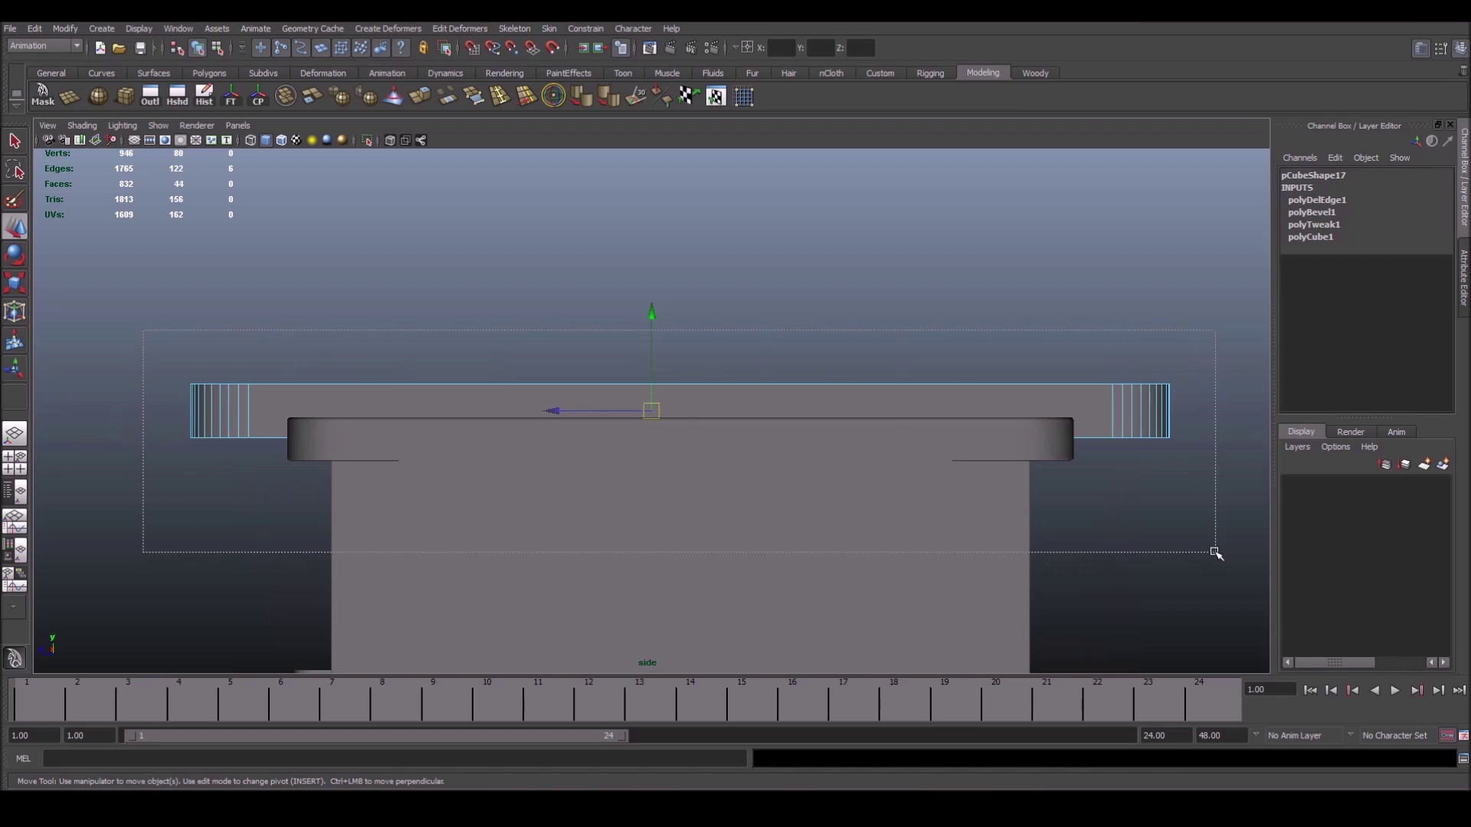
left_click_drag(1167, 559, 1217, 559)
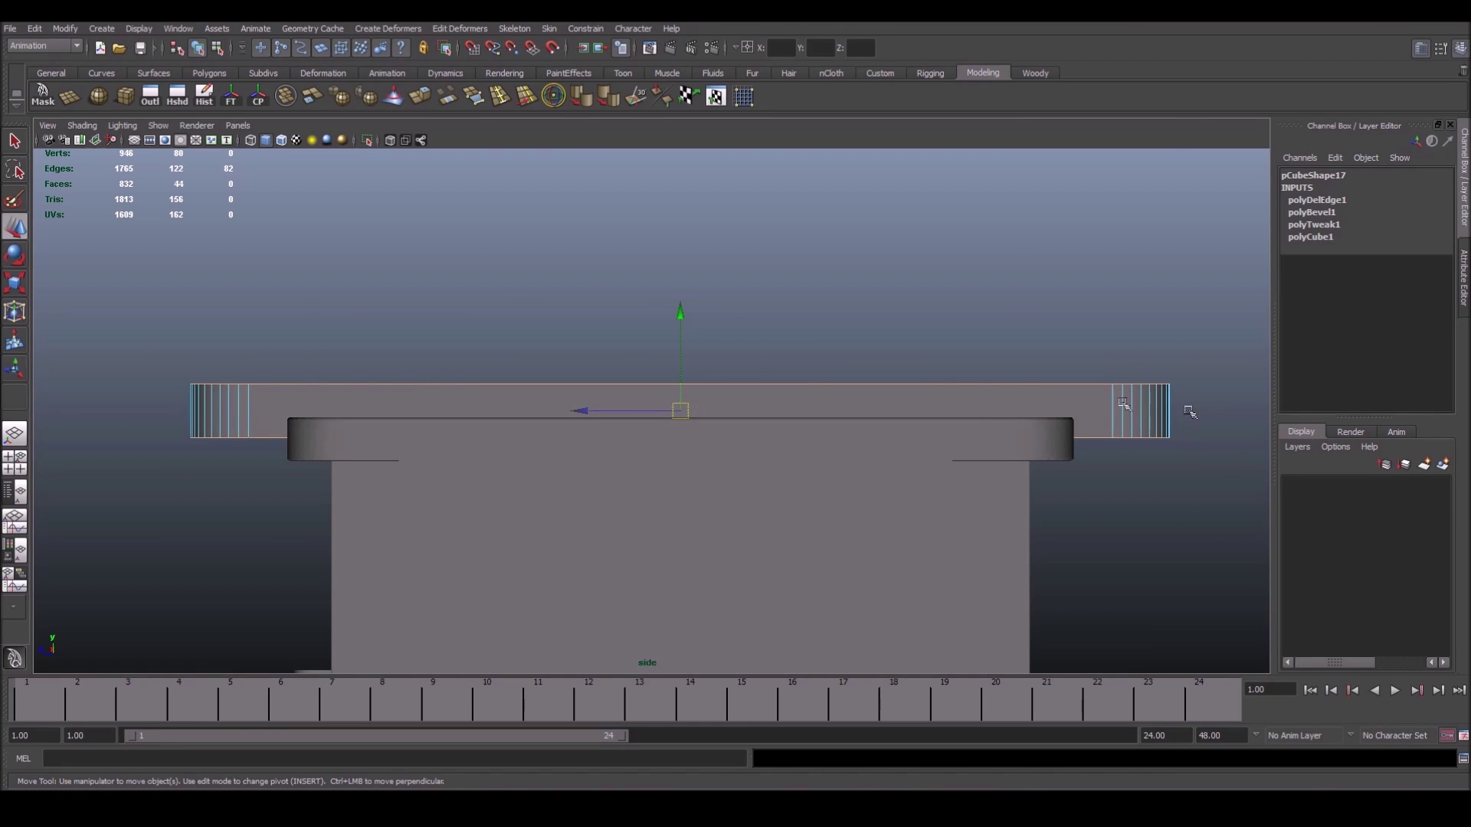
key("space")
mouse_move(902, 393)
left_mouse_down()
mouse_move(427, 421)
mouse_move(452, 431)
left_mouse_up()
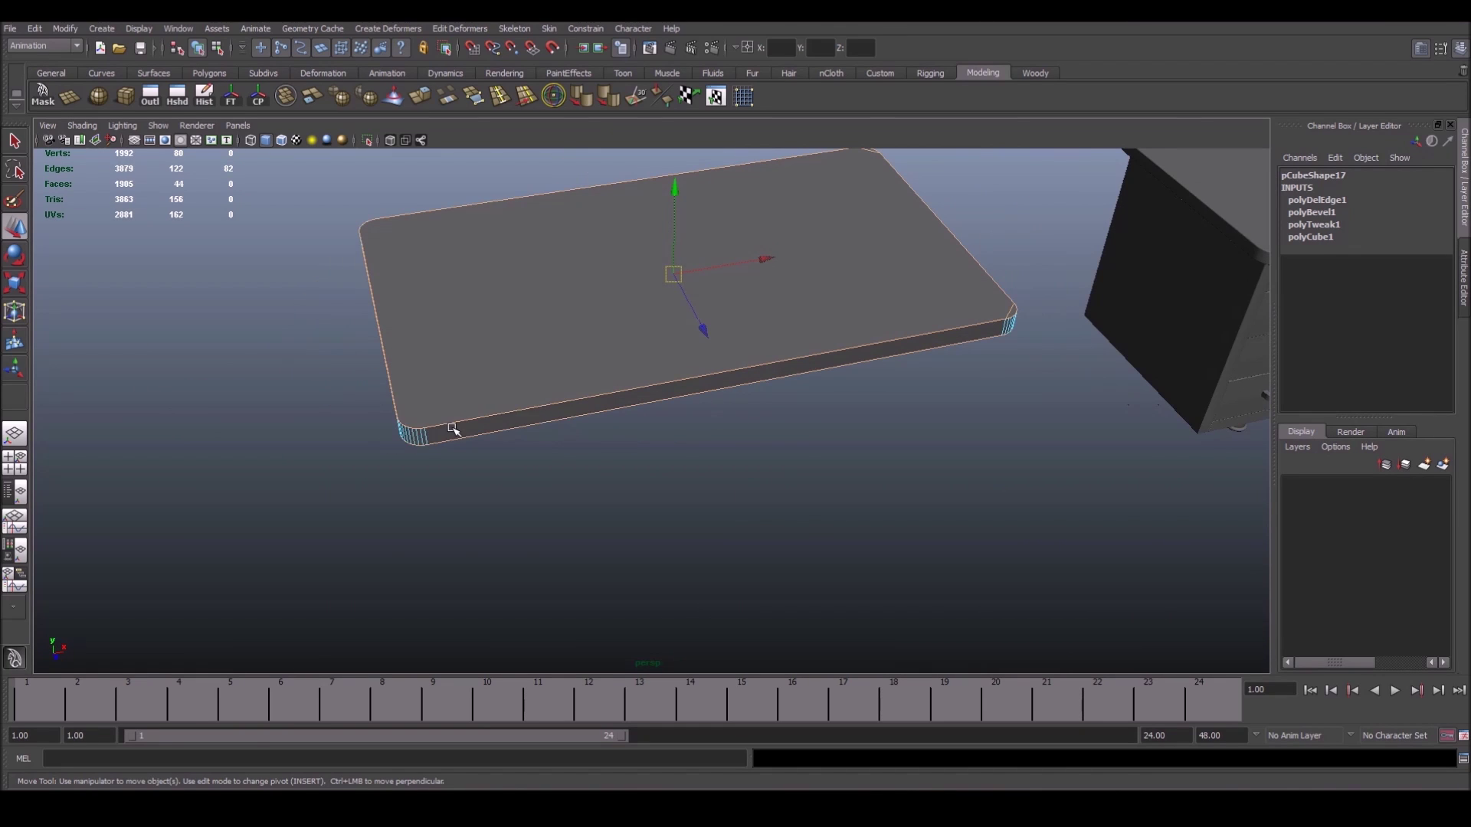
right_click_drag(451, 430, 520, 425, "shift")
left_click_drag(475, 466, 352, 427, "alt")
right_click_drag(352, 426, 929, 411, "alt")
Adjust polyBevel2, trying 2 segments and an offset of 2
right_click_drag(486, 417, 818, 367, "alt")
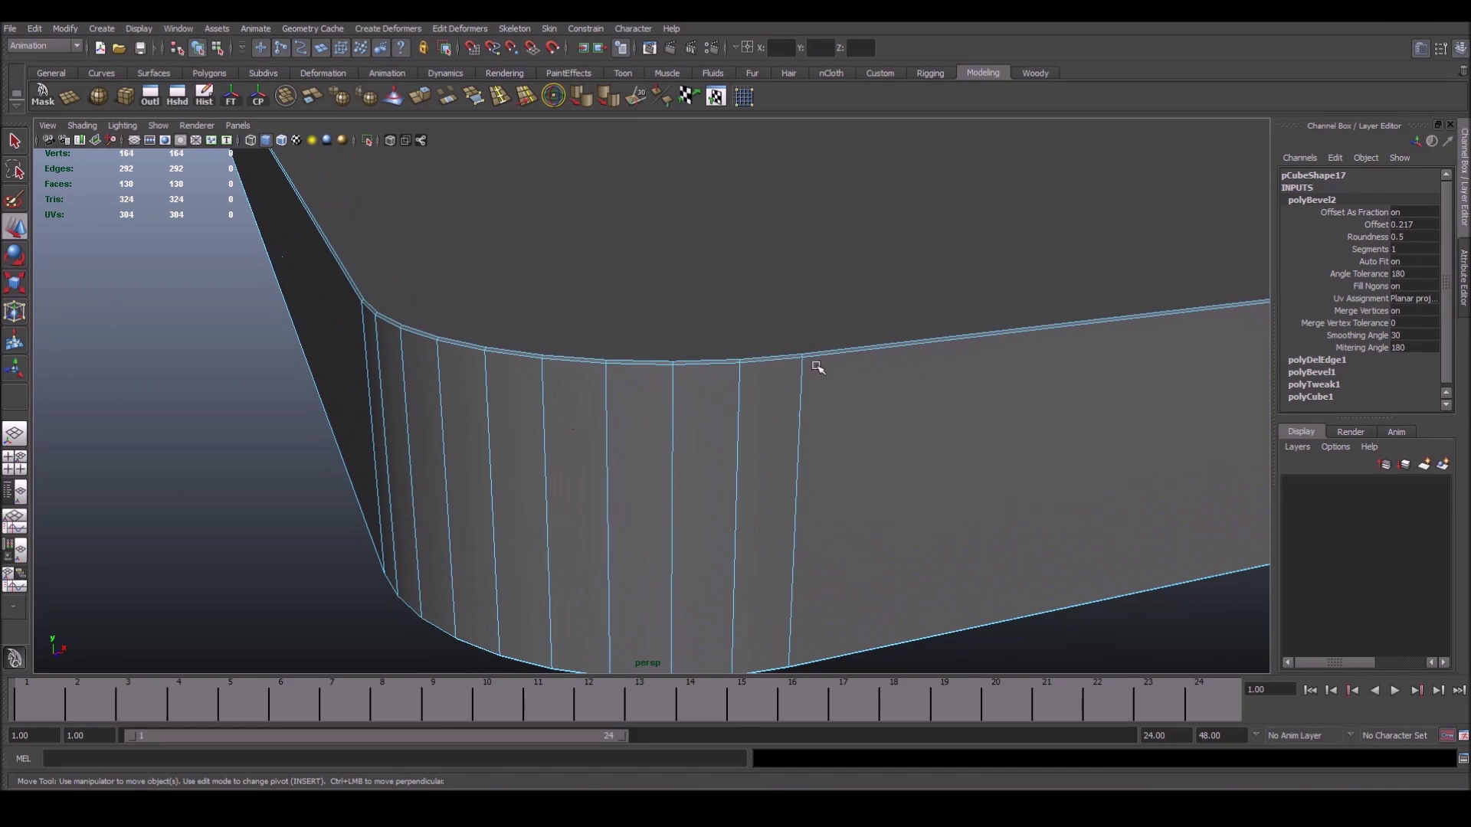
left_click(1375, 224)
middle_click_drag(919, 240, 1014, 239)
left_click(1369, 249)
middle_click_drag(1024, 312, 1025, 311)
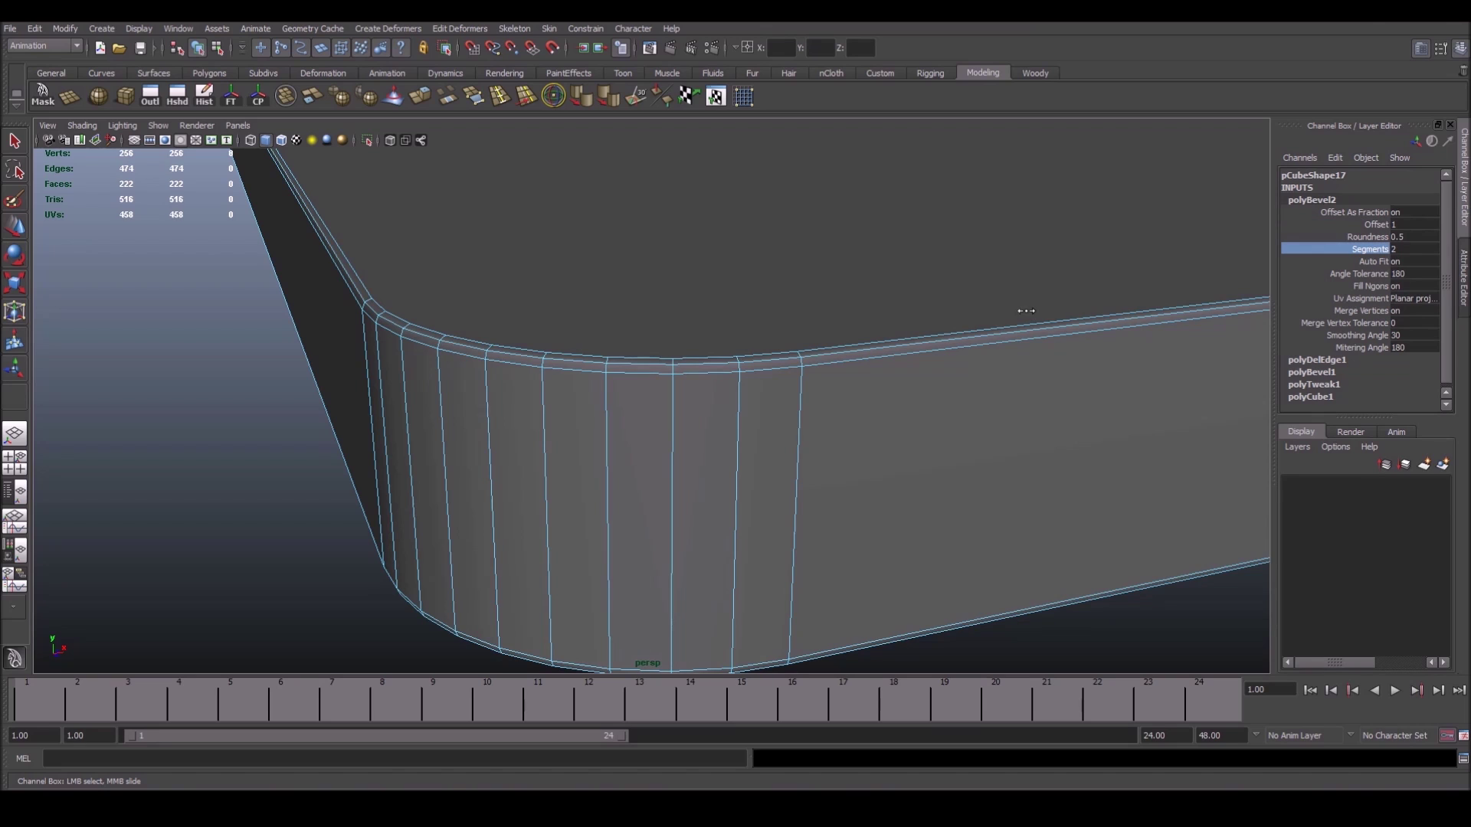
left_click(1406, 225)
type("2")
key("Return")
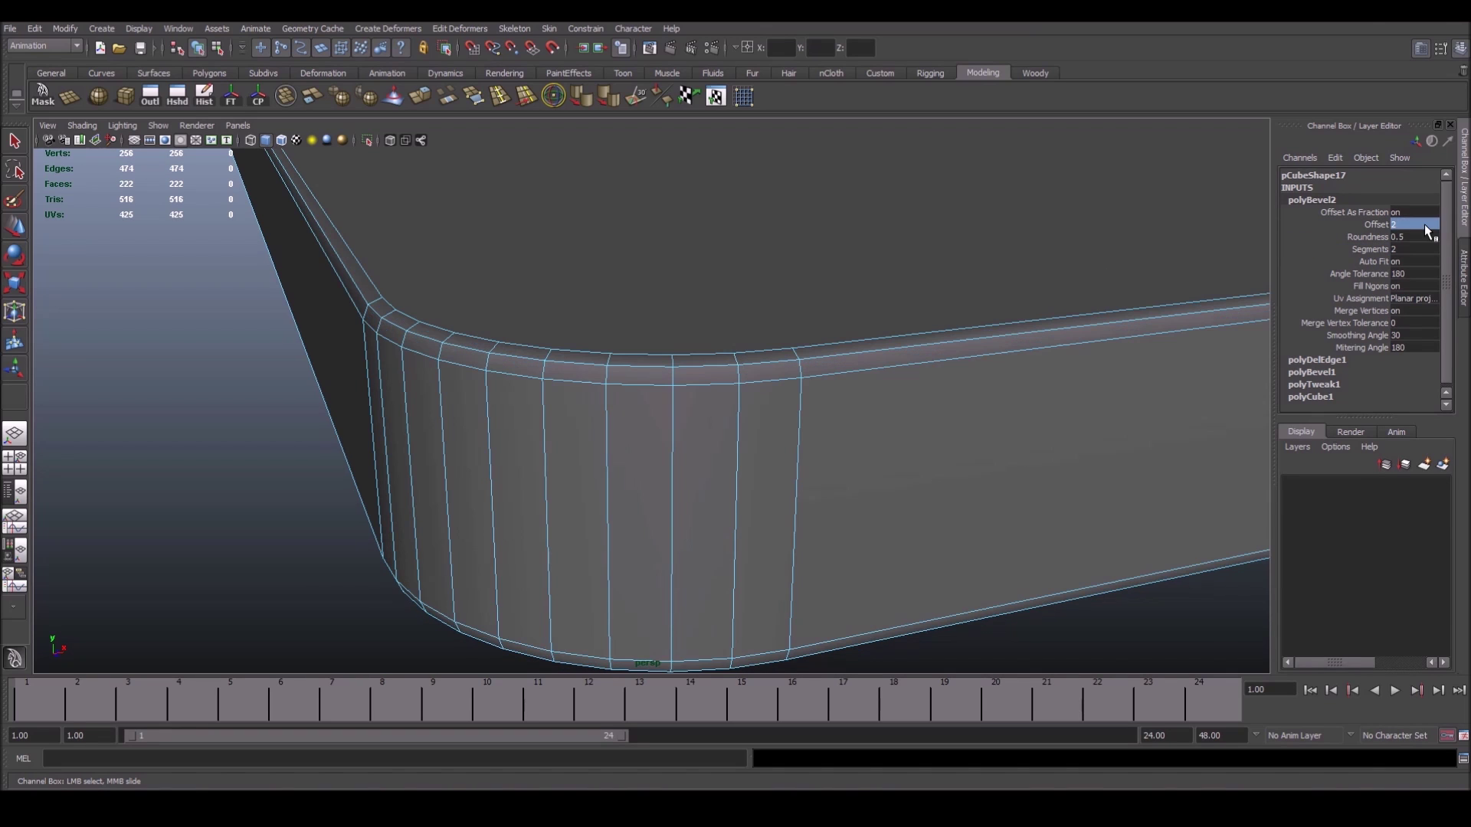
Settle polyBevel2 at 3 segments with an offset of 1.5
left_click(1370, 249)
middle_click_drag(1028, 331, 997, 334)
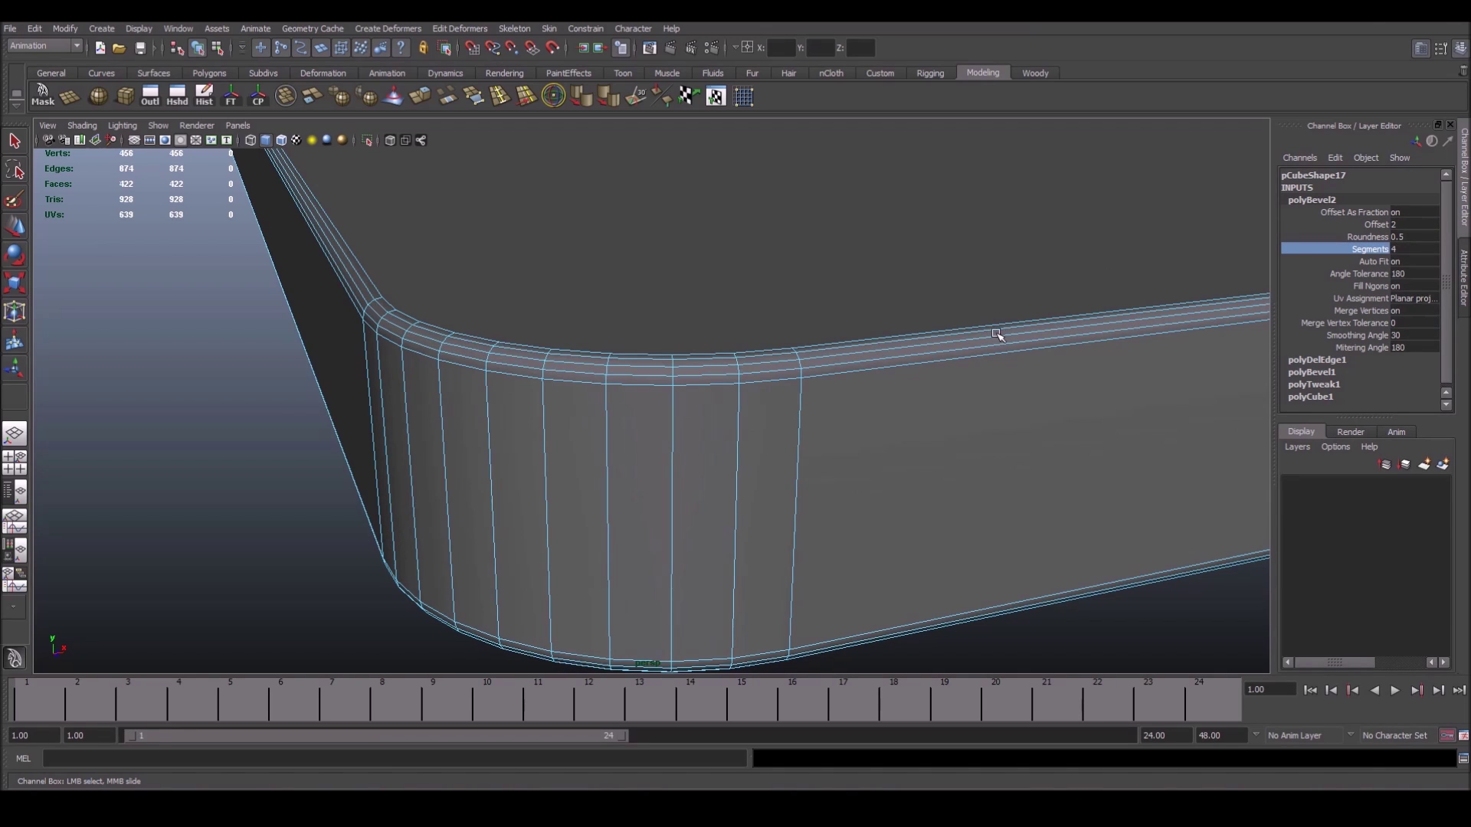
left_click(1422, 249)
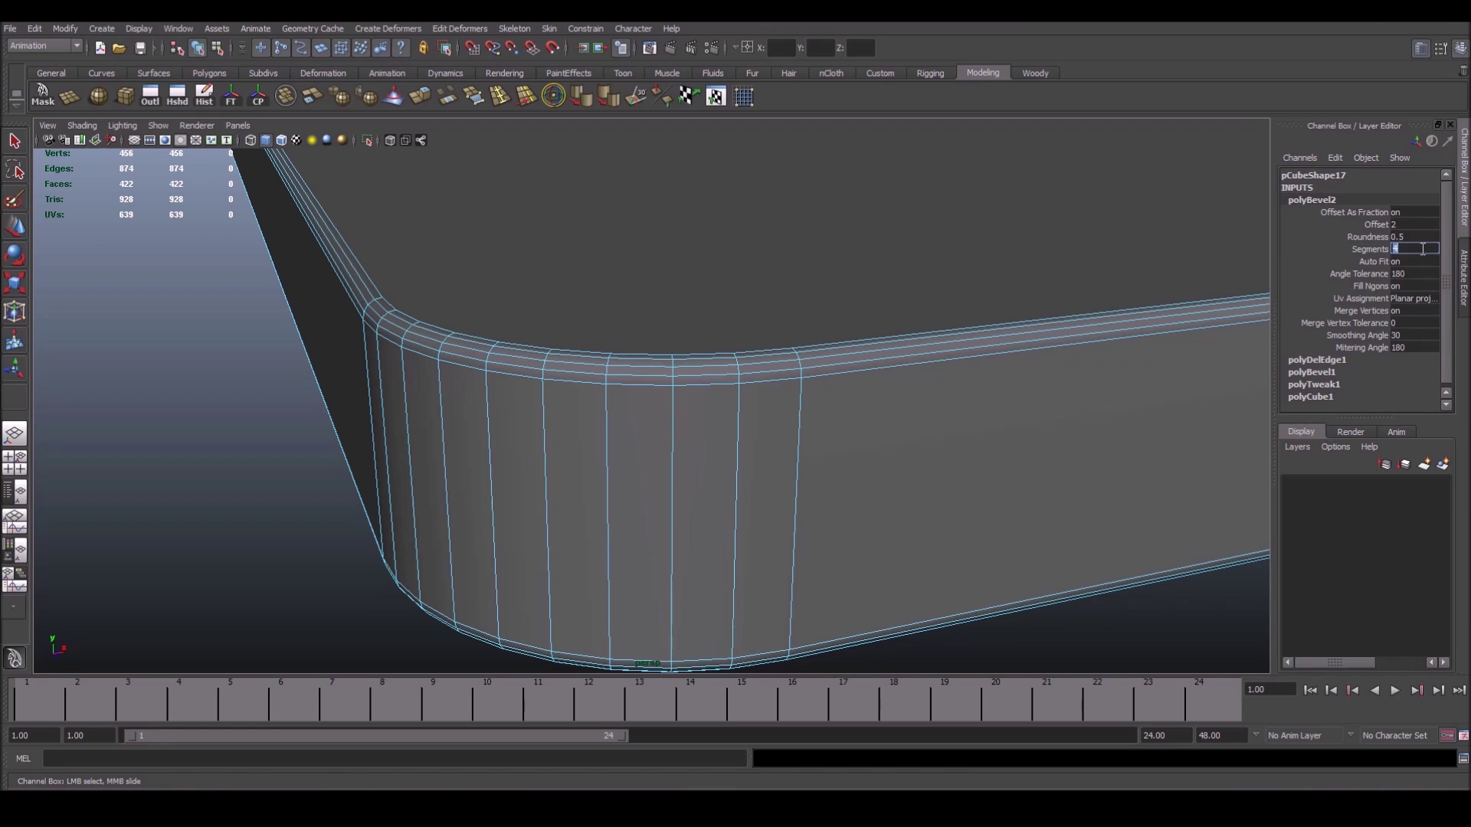
type("3")
left_click(1401, 225)
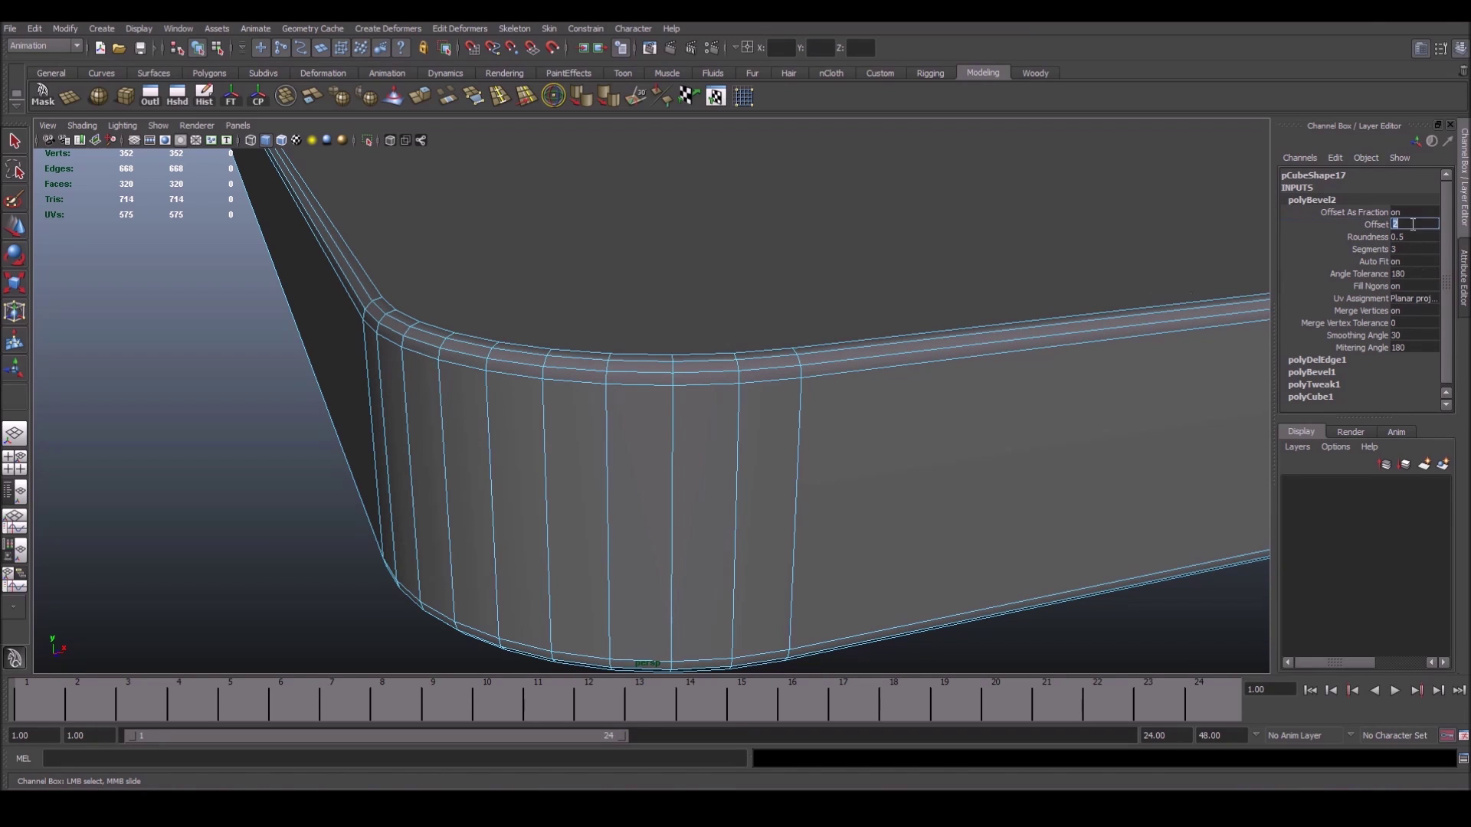
type("1.4")
key("BackSpace")
type("5")
key("Return")
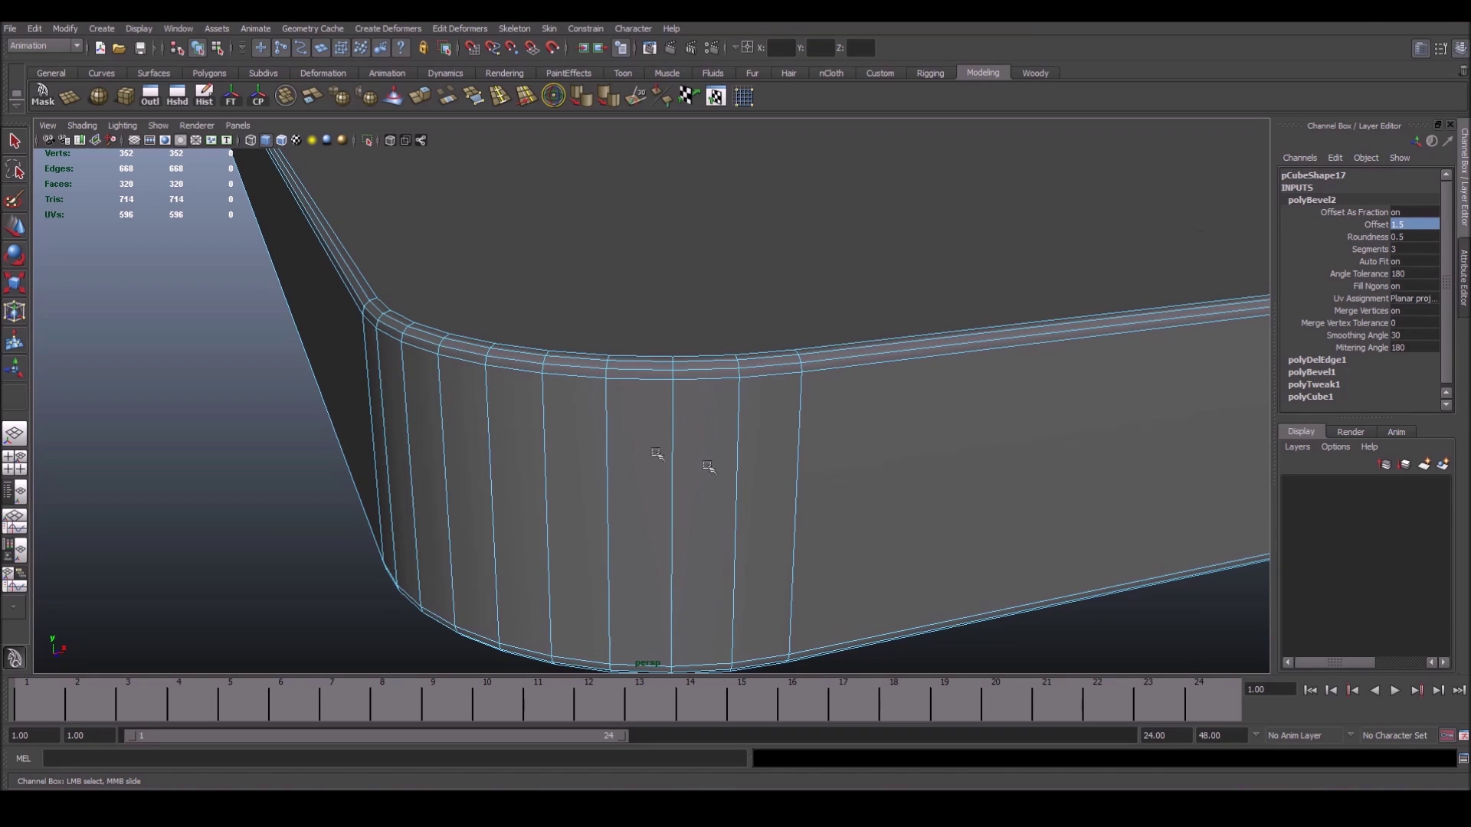
scroll(879, 400, "down", 3)
Clear the selection and select the desktop mesh
right_click_drag(846, 426, 902, 404)
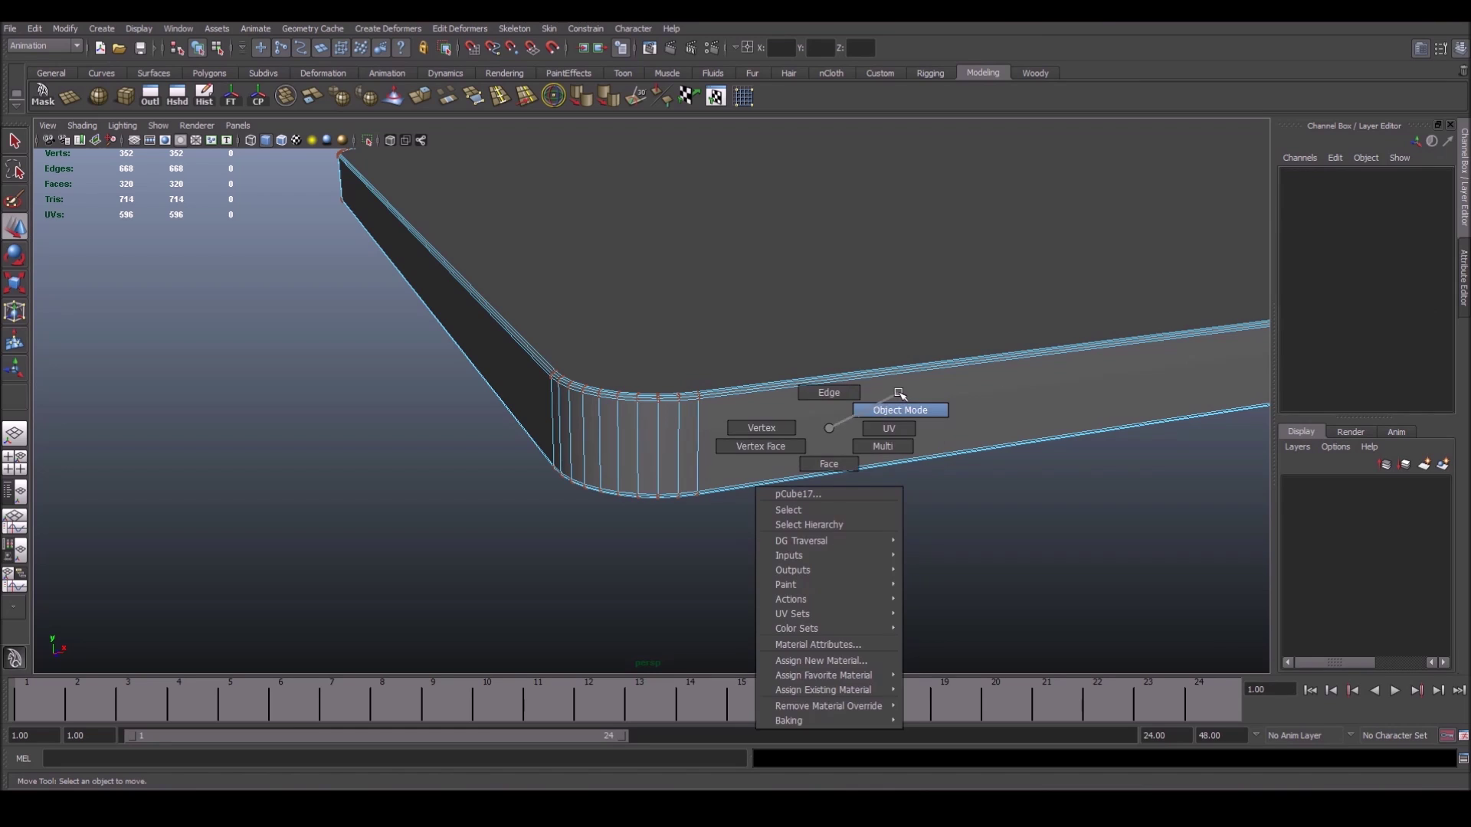
key("w")
left_click_drag(902, 384, 934, 506, "alt")
left_click(933, 506)
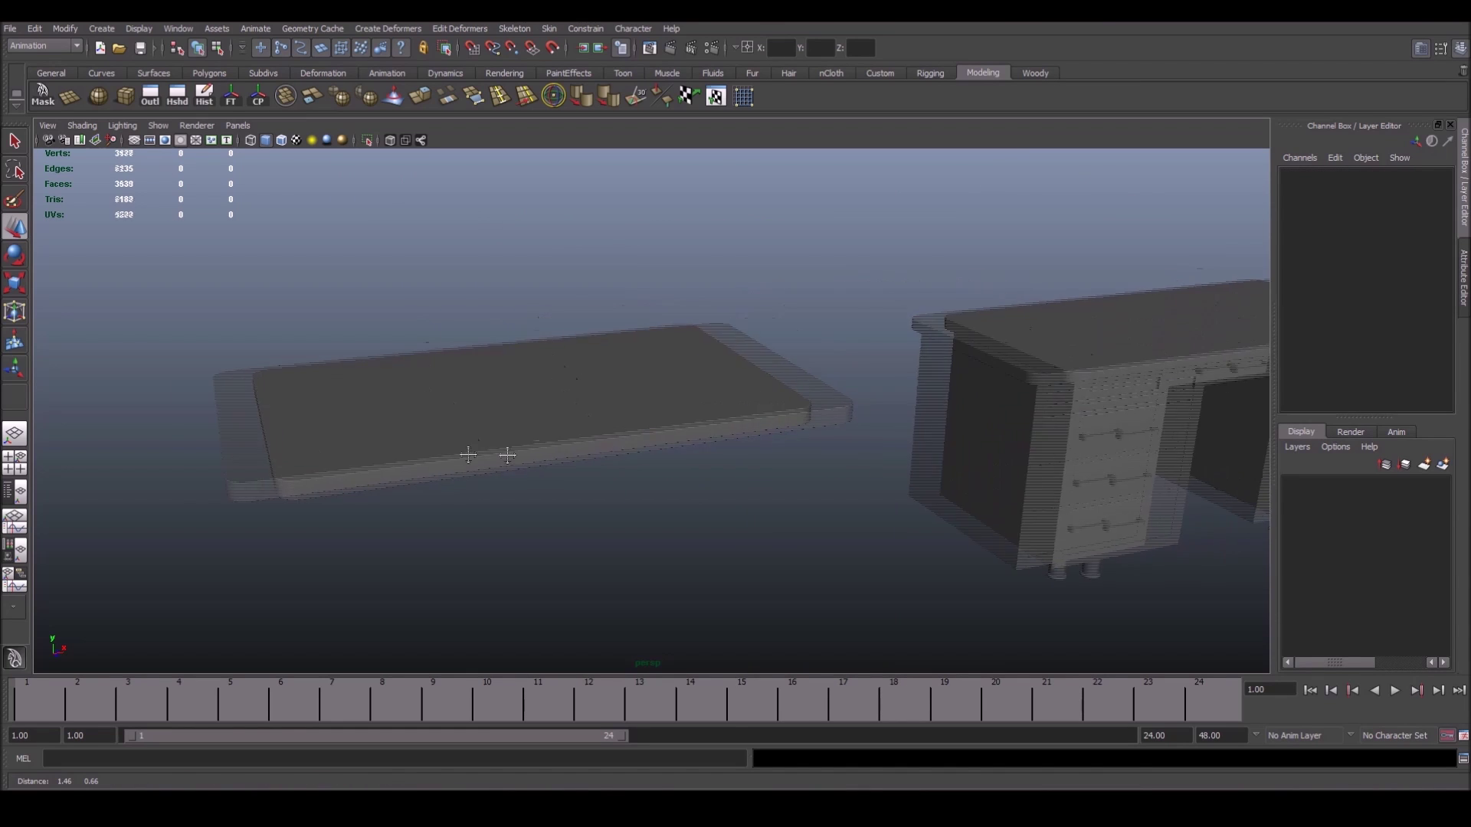
mouse_move(934, 506)
right_mouse_down("alt")
mouse_move(493, 430)
mouse_move(615, 415)
right_mouse_up("alt")
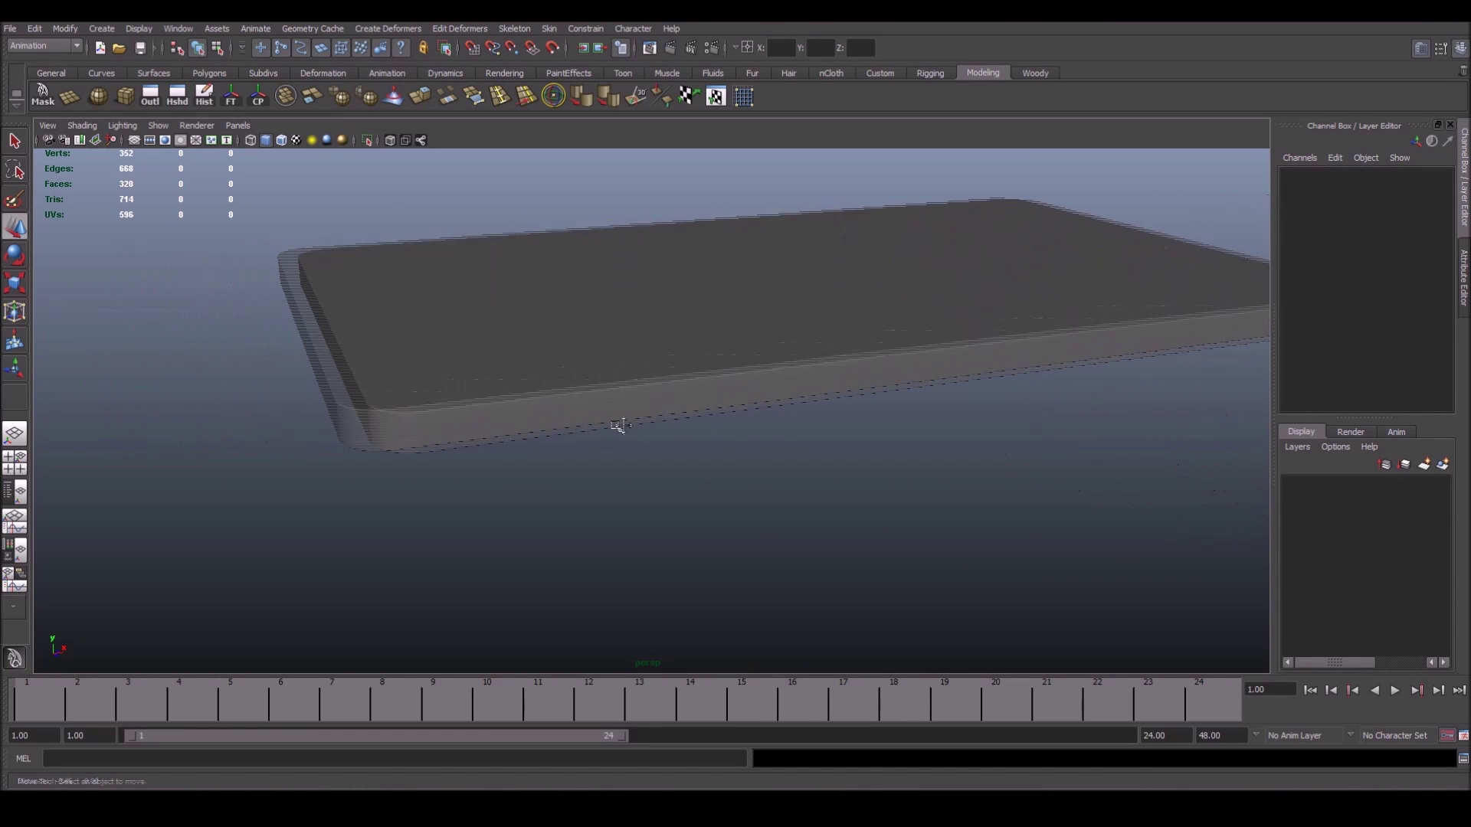
left_click(394, 417)
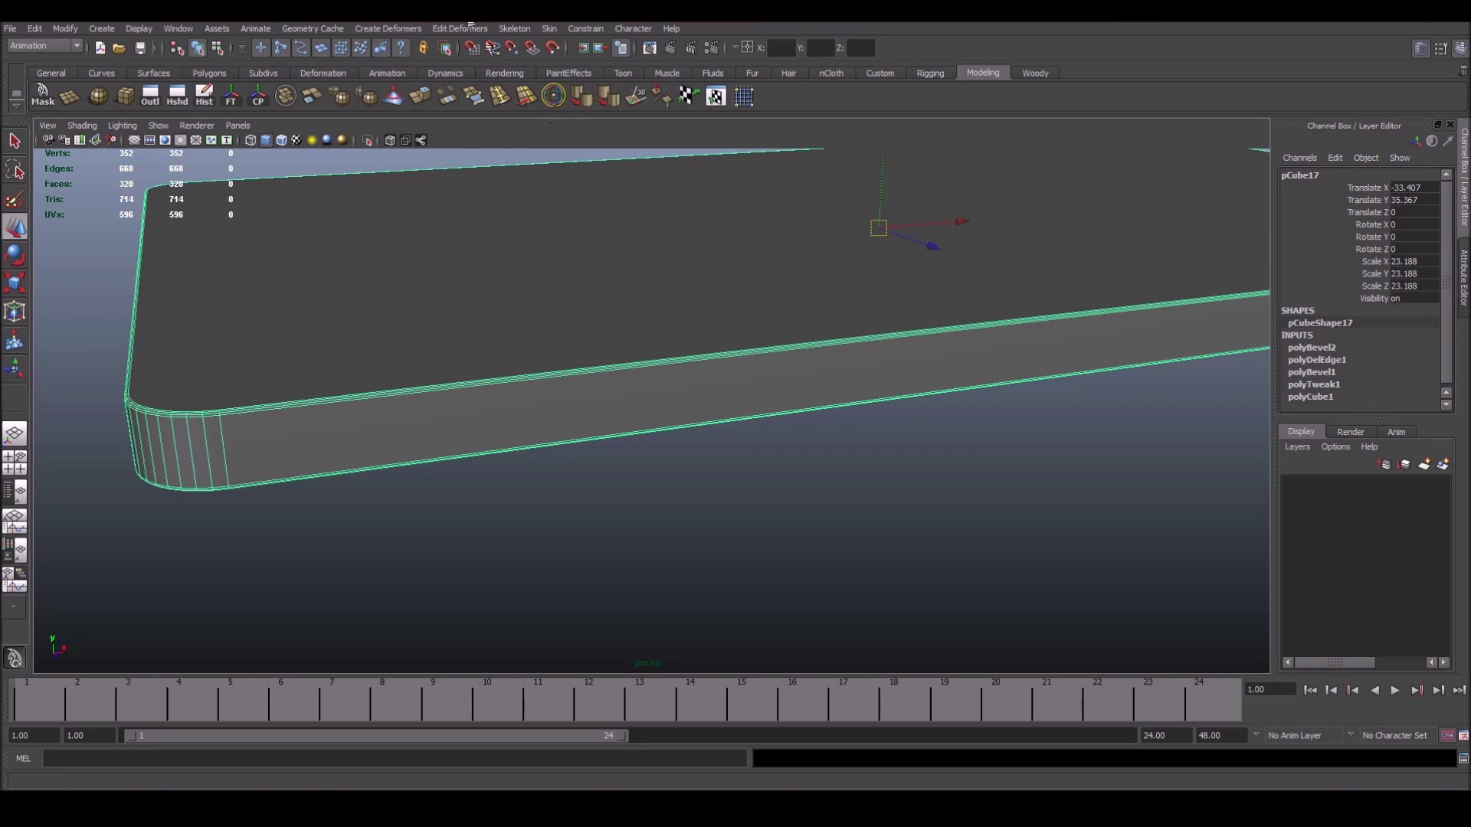
Apply Polygons > Normals > Soften Edge to the desktop, then orbit to a frontal view
left_click(76, 46)
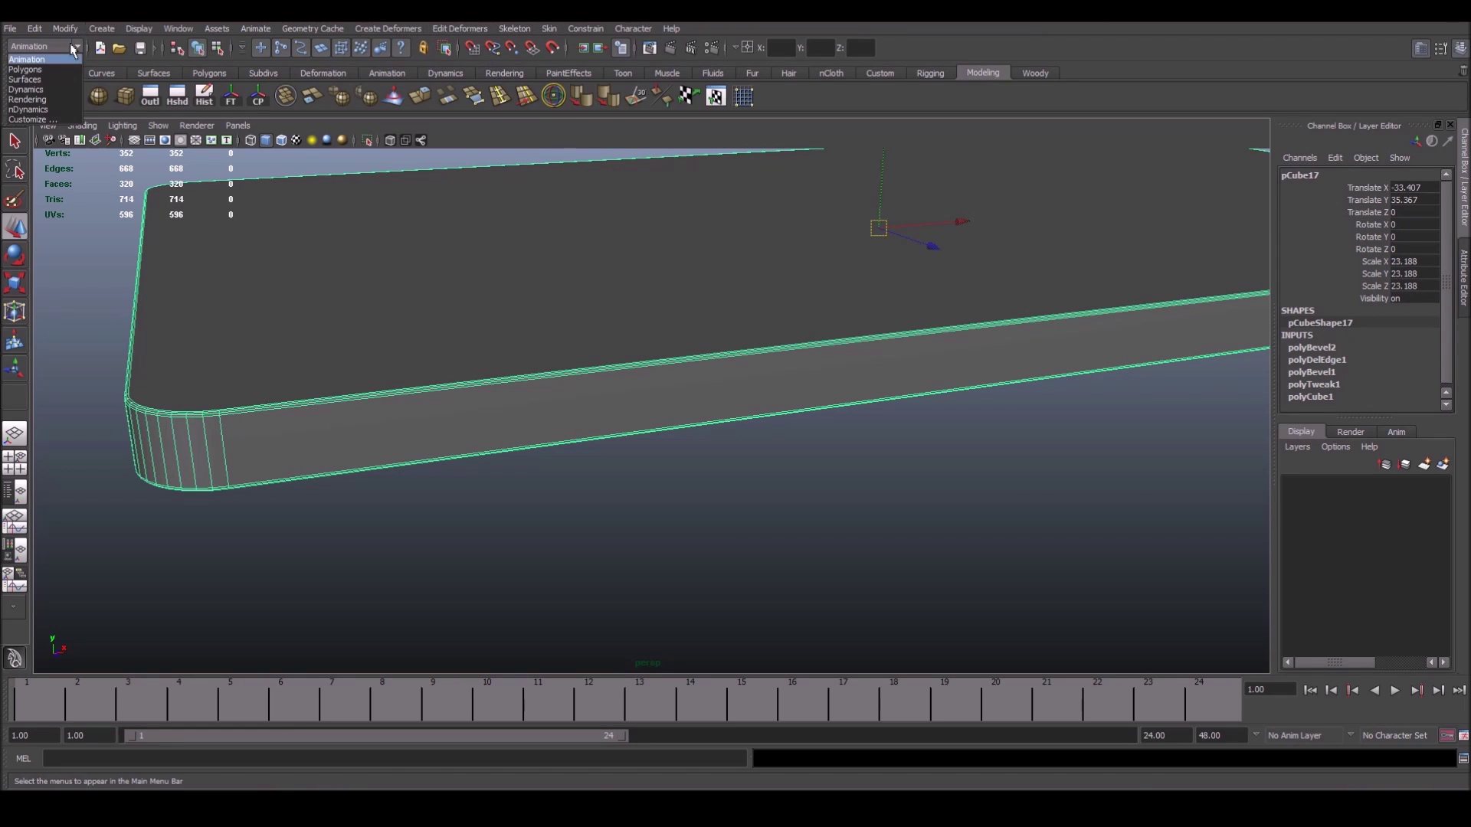
left_click(42, 68)
left_click(399, 28)
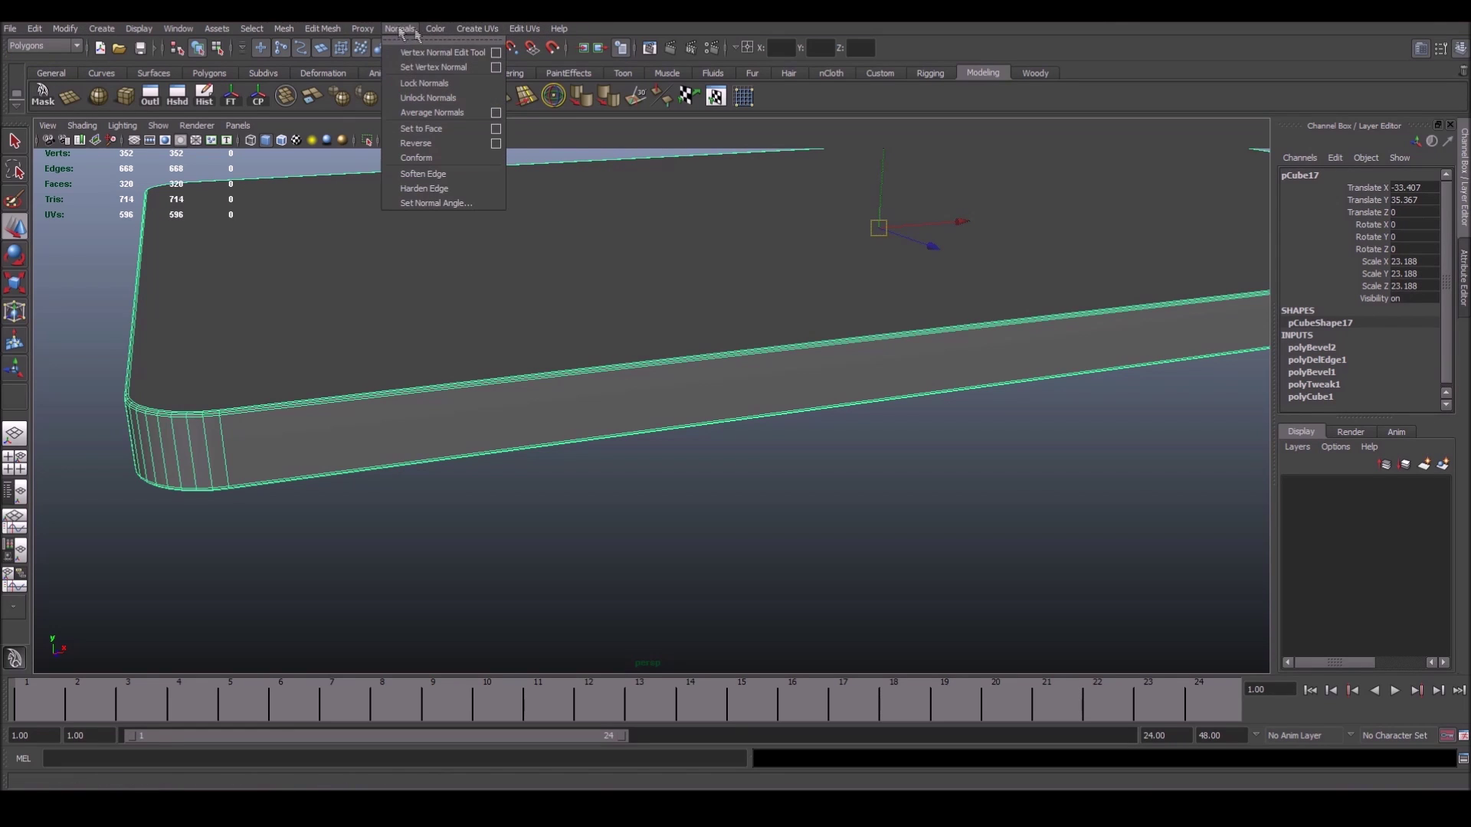
left_click(425, 175)
right_click(370, 391)
left_click(502, 515)
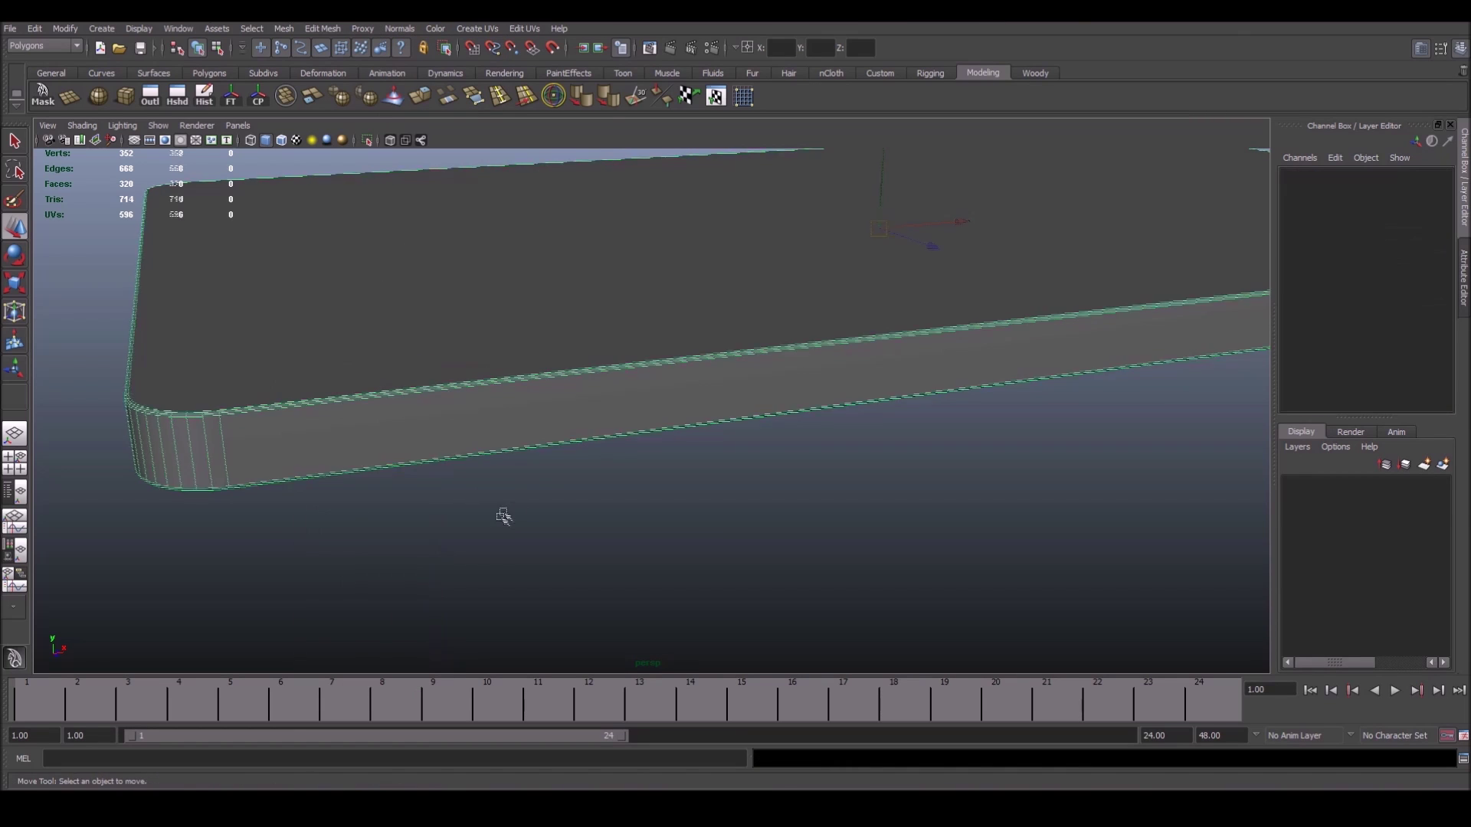
scroll(857, 398, "down", 5)
scroll(514, 404, "down", 3)
left_click_drag(514, 405, 790, 480, "alt")
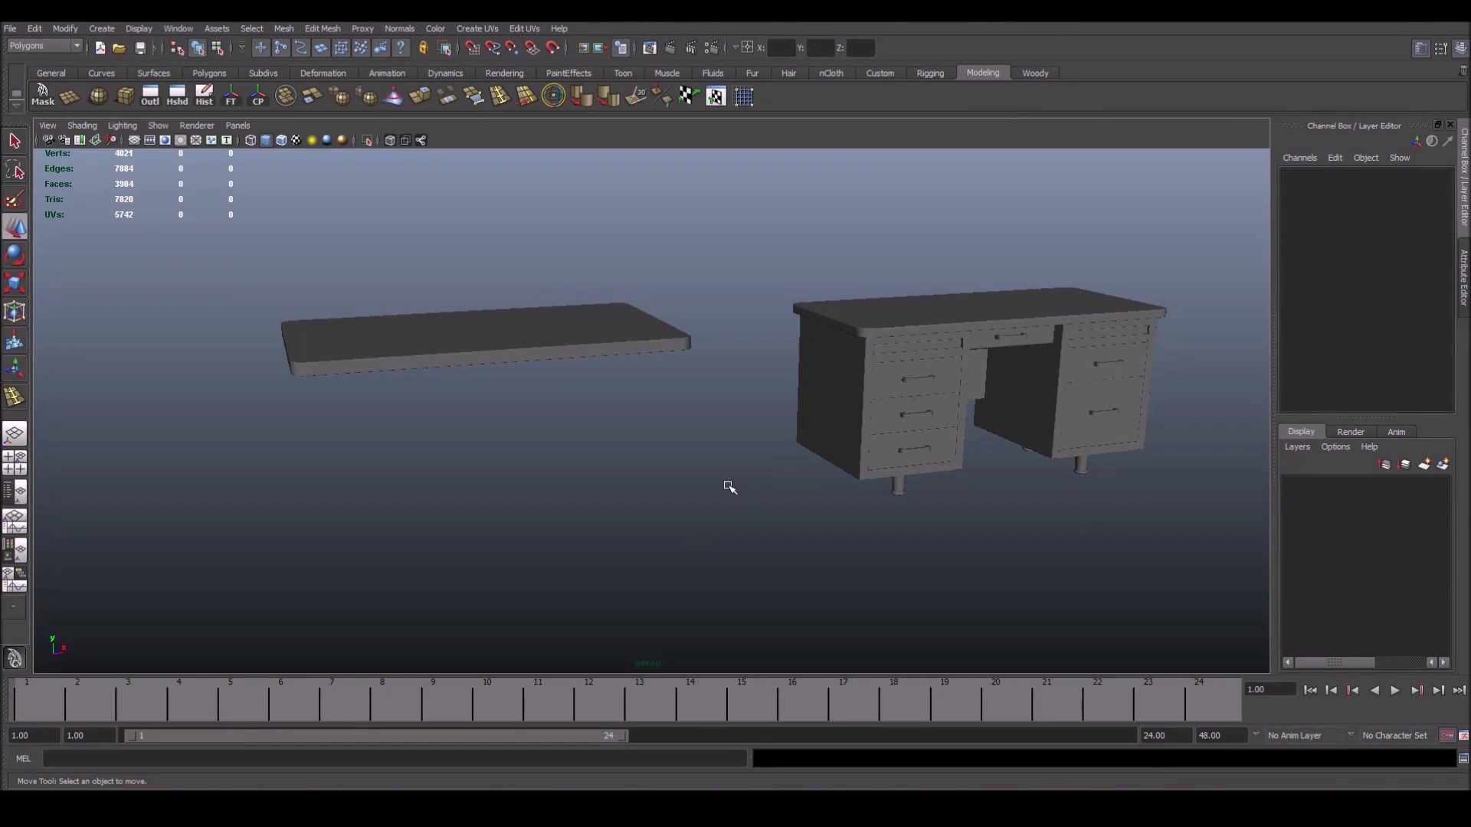
mouse_move(788, 430)
left_mouse_down("alt")
mouse_move(722, 420)
mouse_move(759, 406)
left_mouse_up("alt")
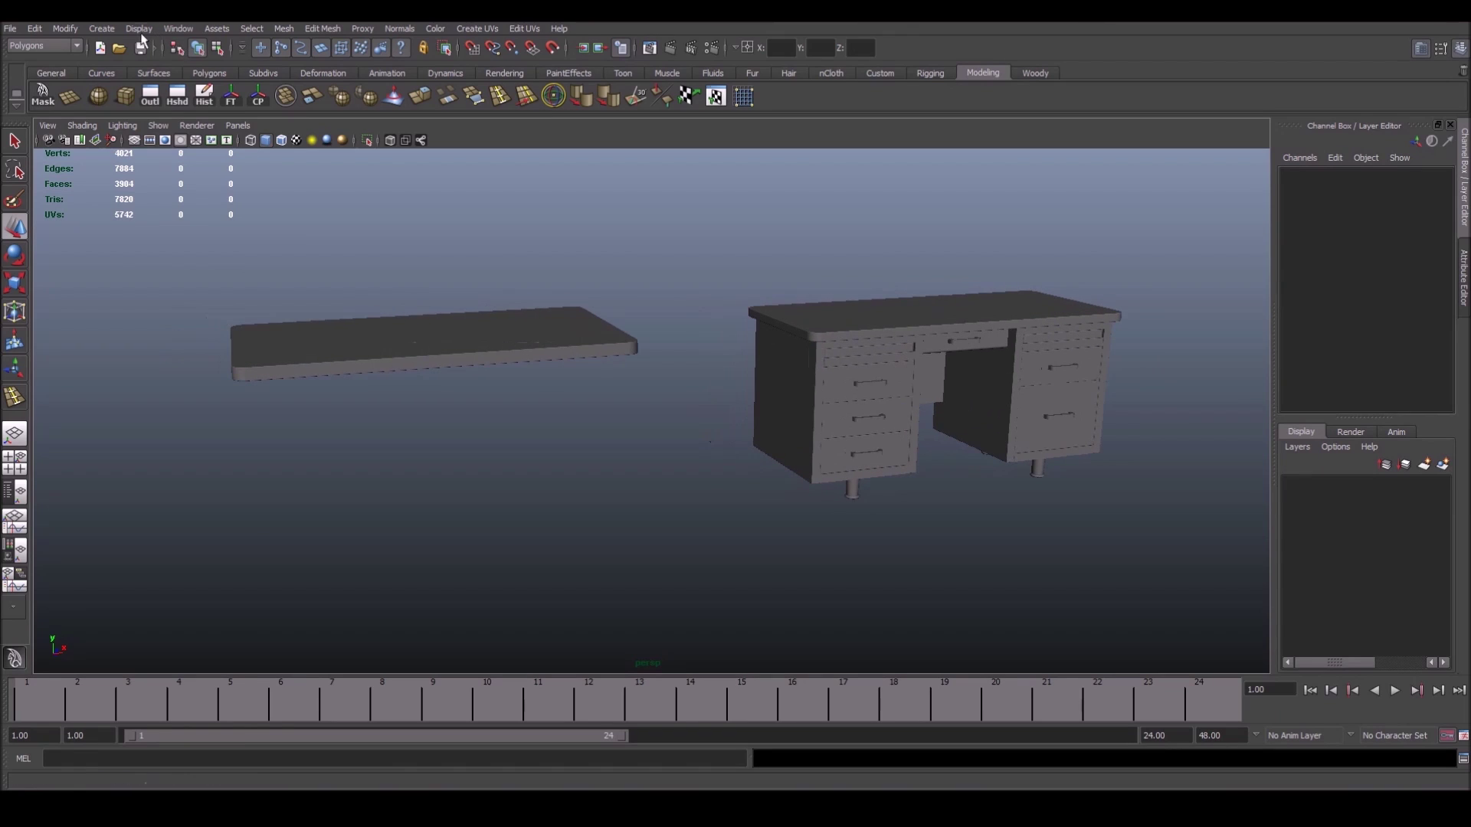
left_click(101, 29)
Create a cube, scale it uniformly to 42.216, and raise it beneath the desktop
left_click(304, 92)
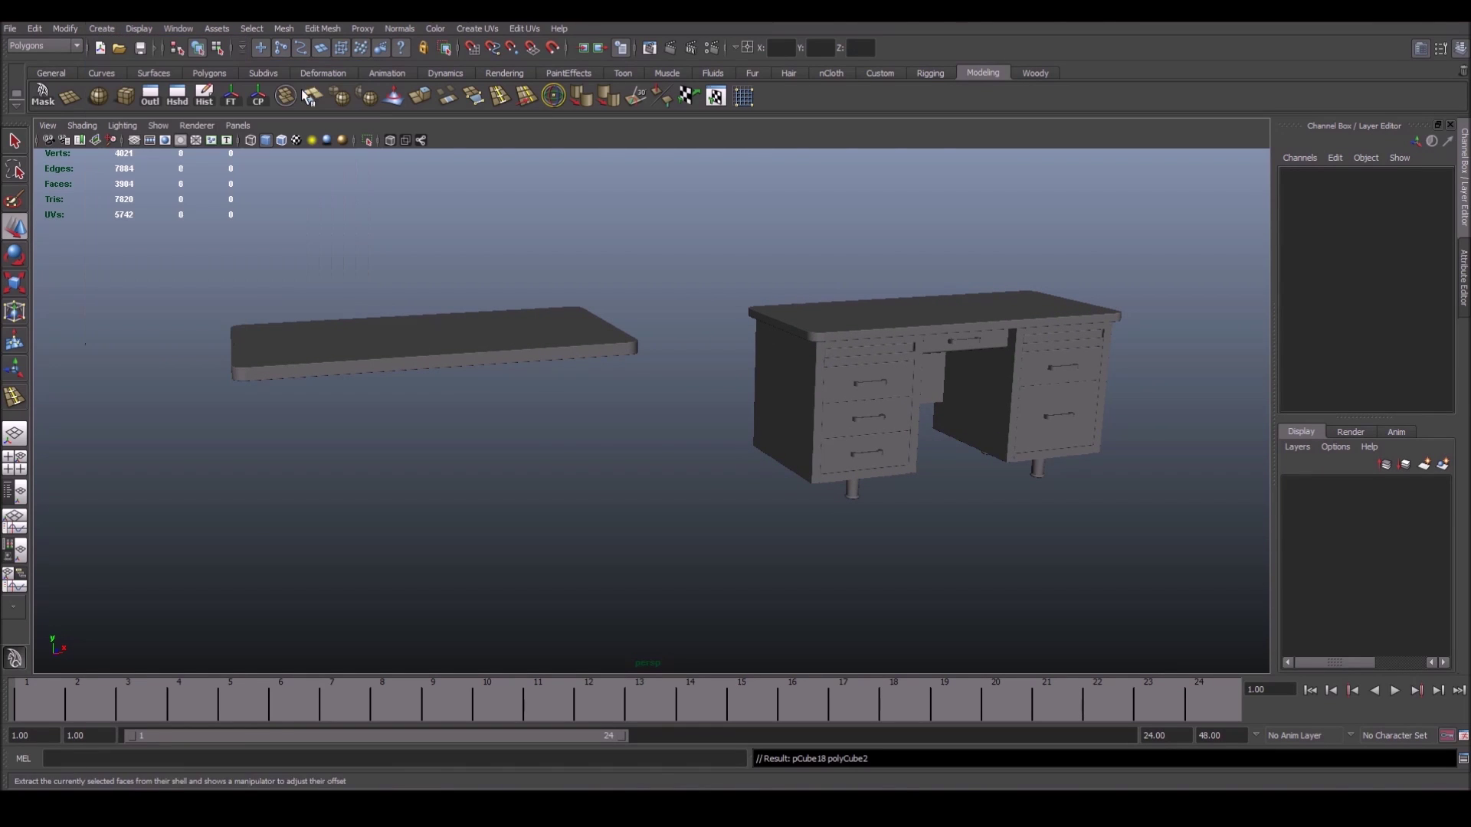
key("r")
left_click_drag(563, 461, 674, 449)
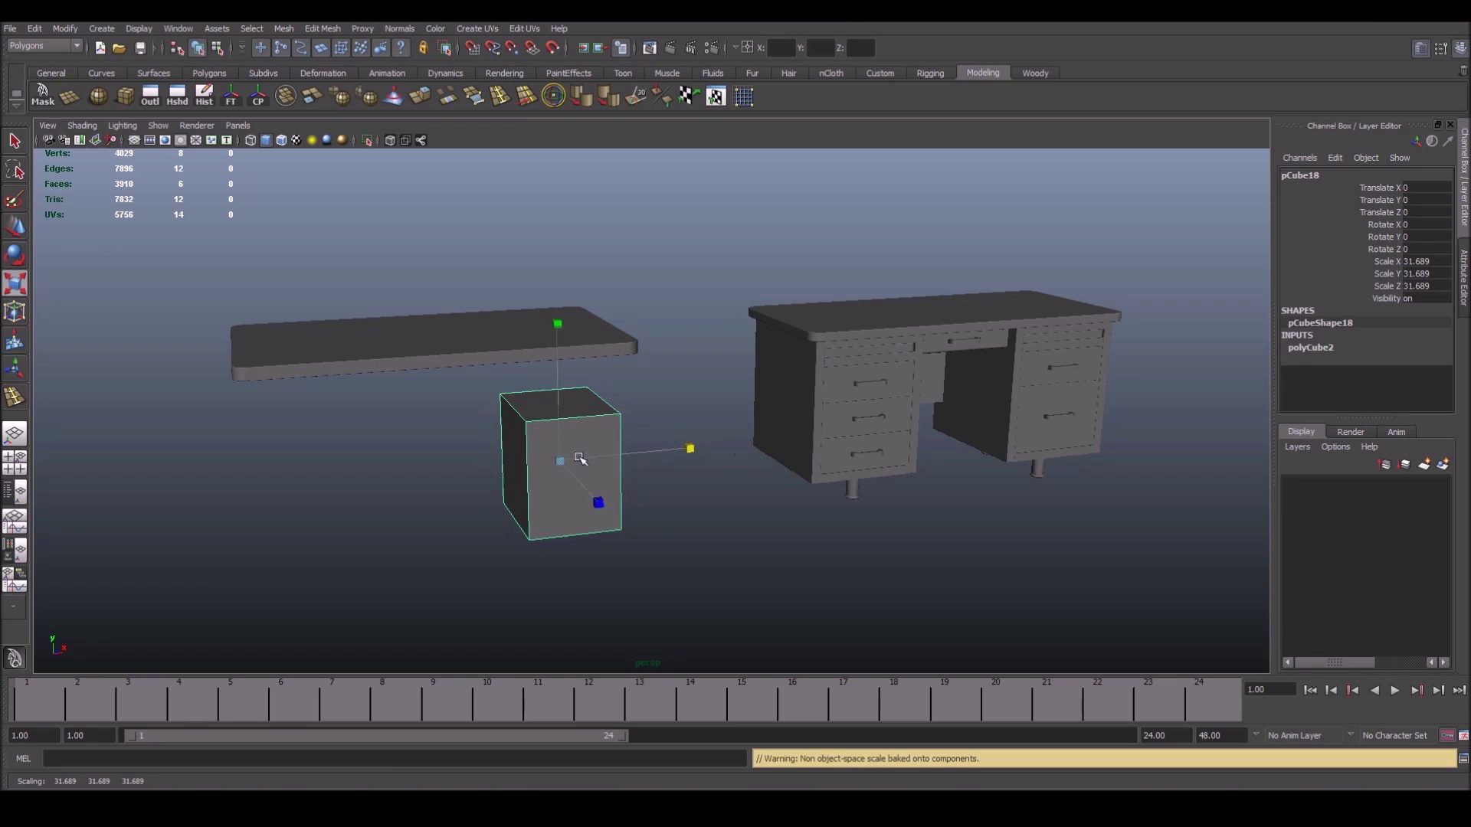
mouse_move(574, 464)
left_mouse_down()
mouse_move(643, 483)
mouse_move(624, 452)
mouse_move(529, 454)
left_mouse_up()
key("w")
key("r")
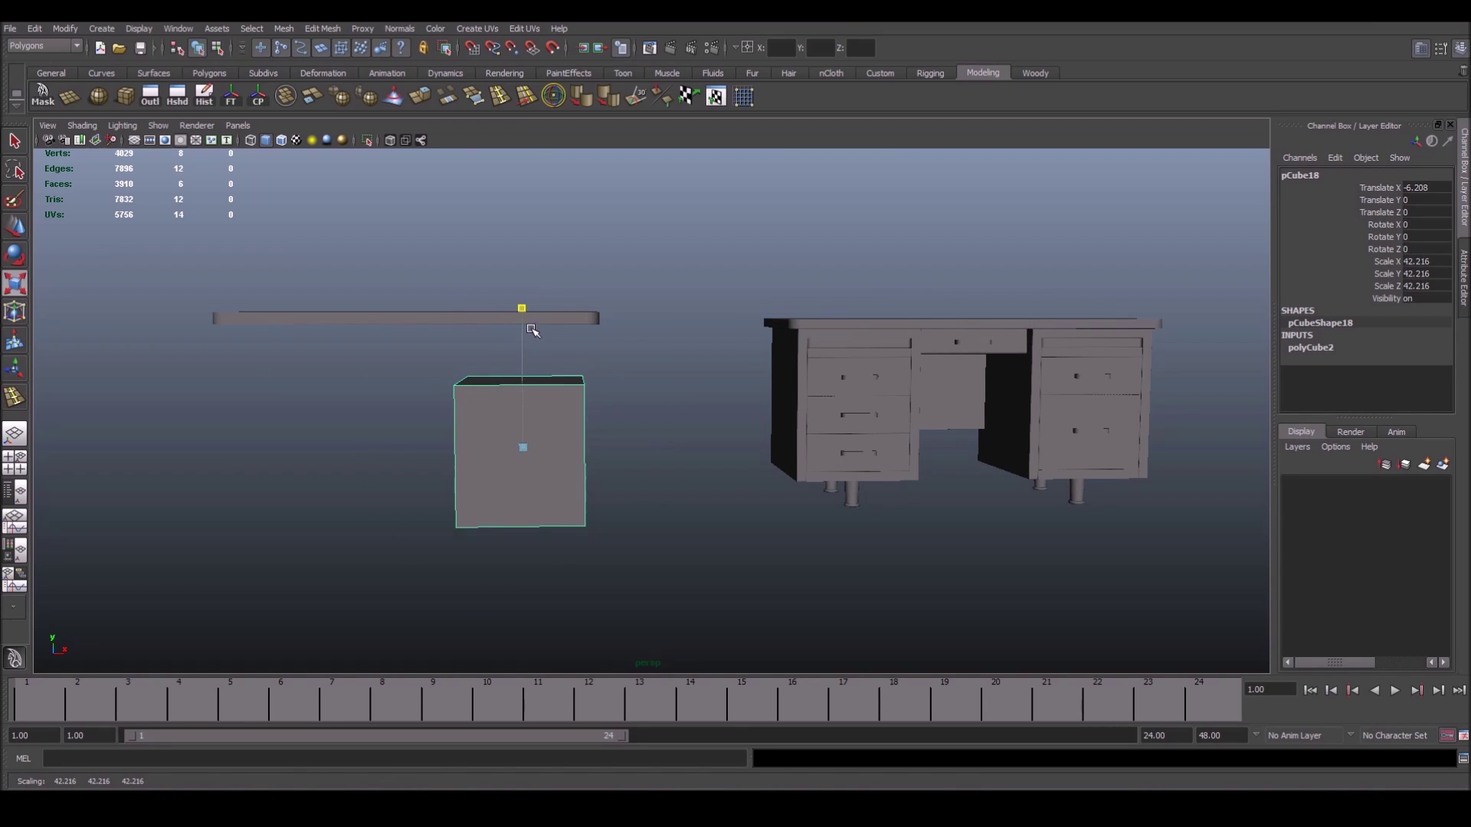
key("w")
left_click_drag(519, 344, 523, 322)
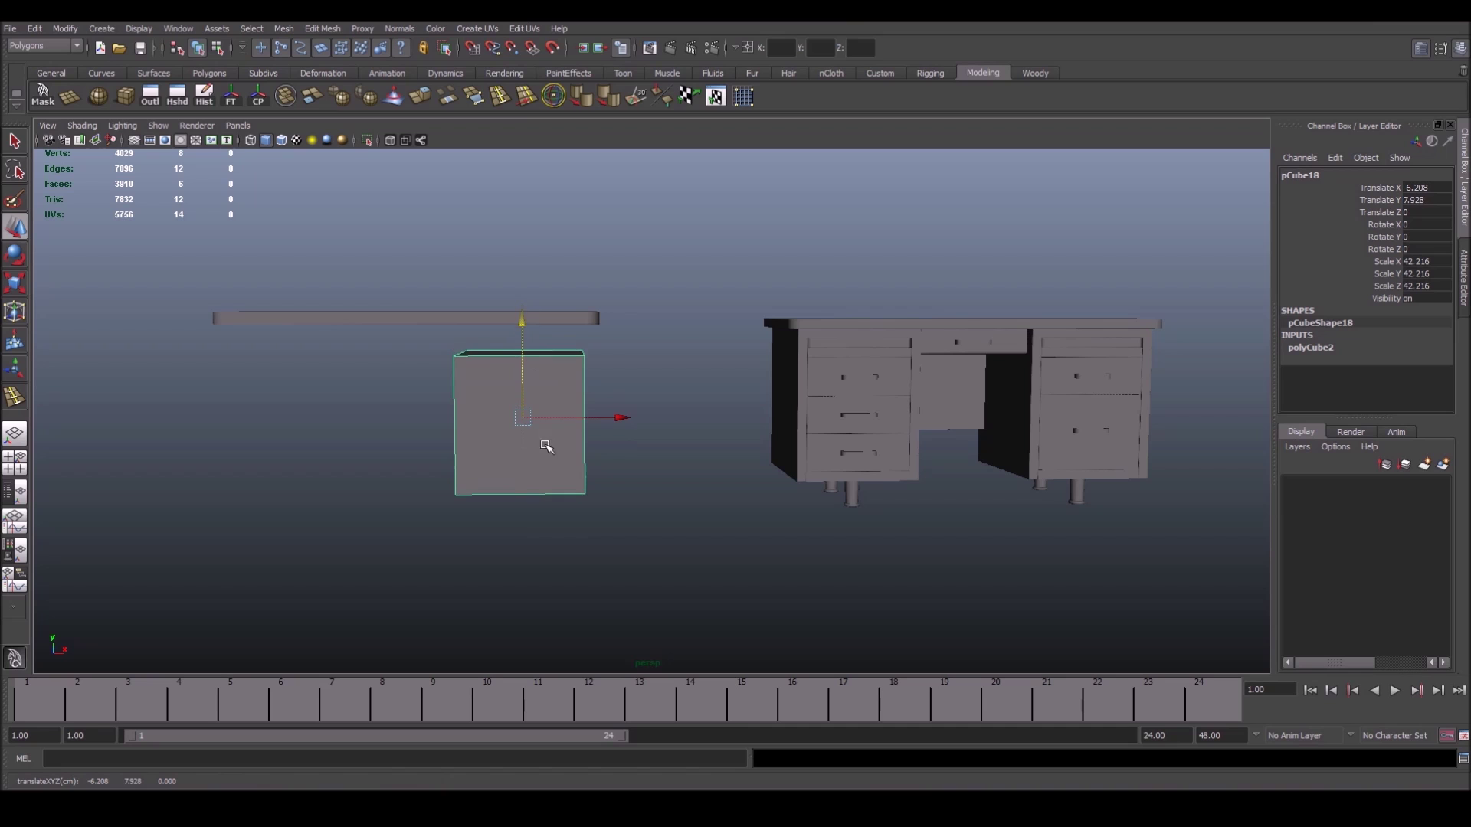
Insert two evenly spaced edge loops in each direction, making a three-by-three grid
right_click_drag(547, 460, 451, 476, "shift")
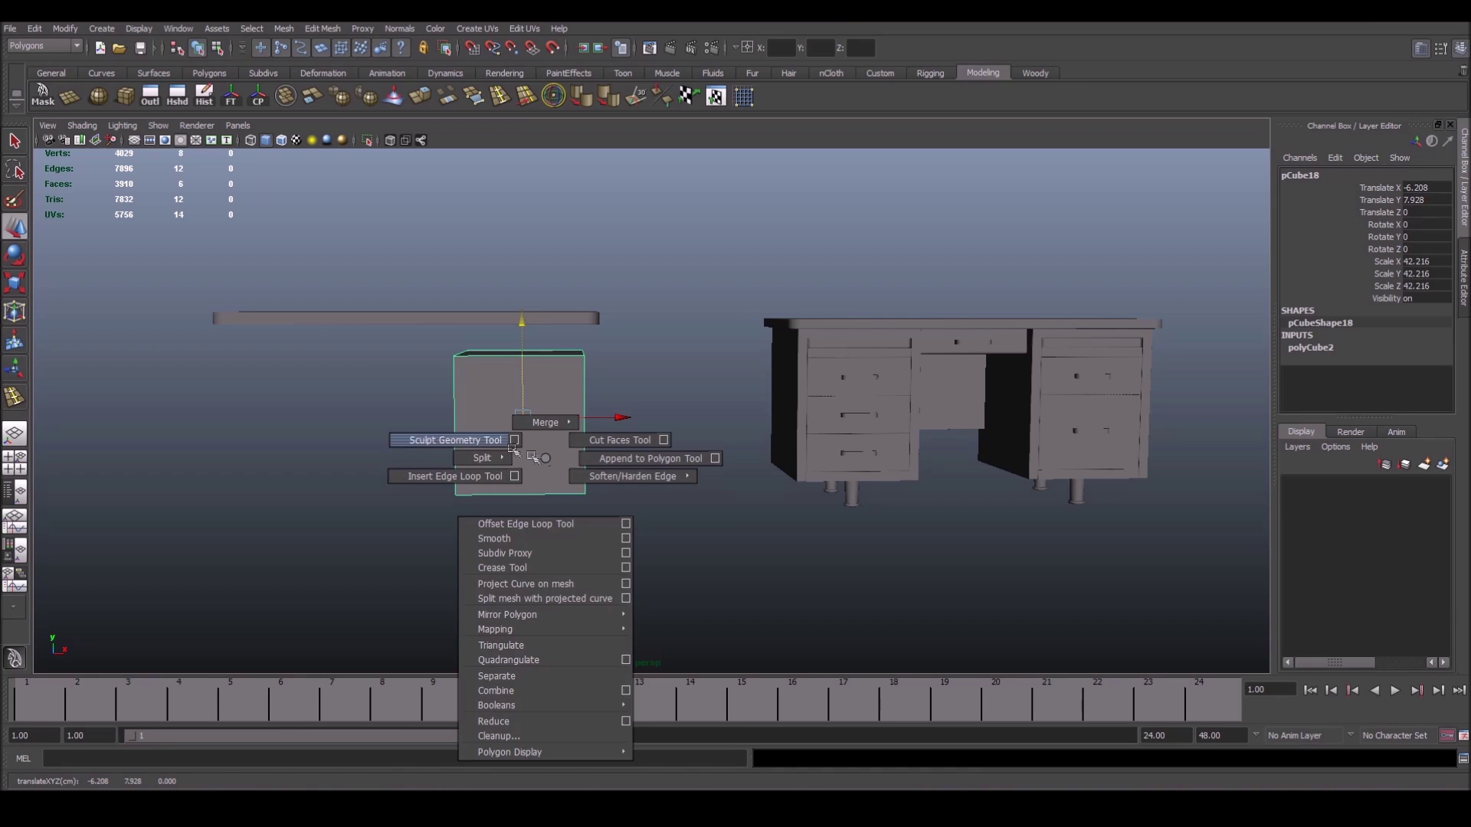
double_click(13, 399)
left_click(151, 255)
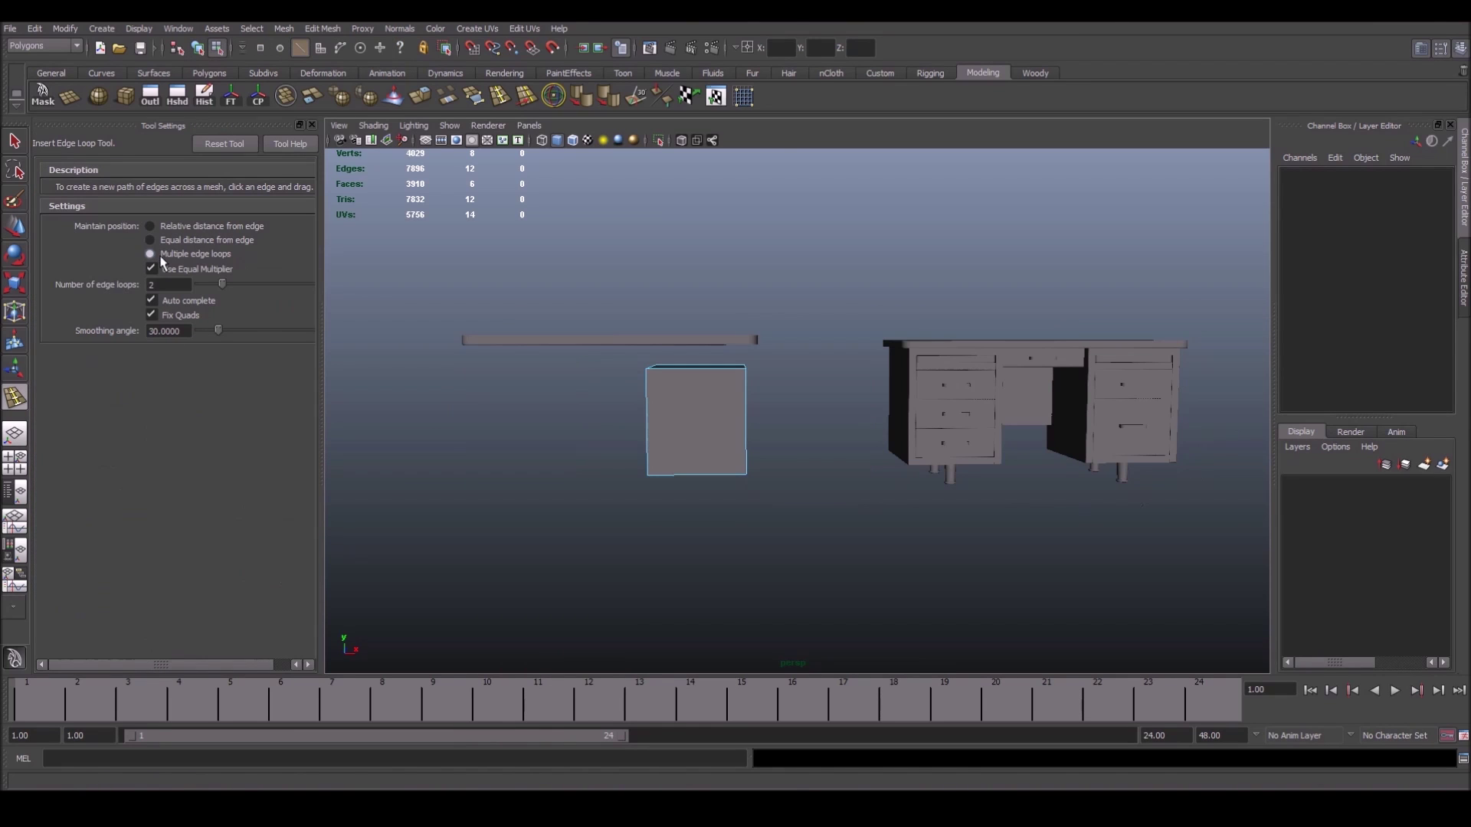
left_click(649, 422)
left_click(681, 477)
key("w")
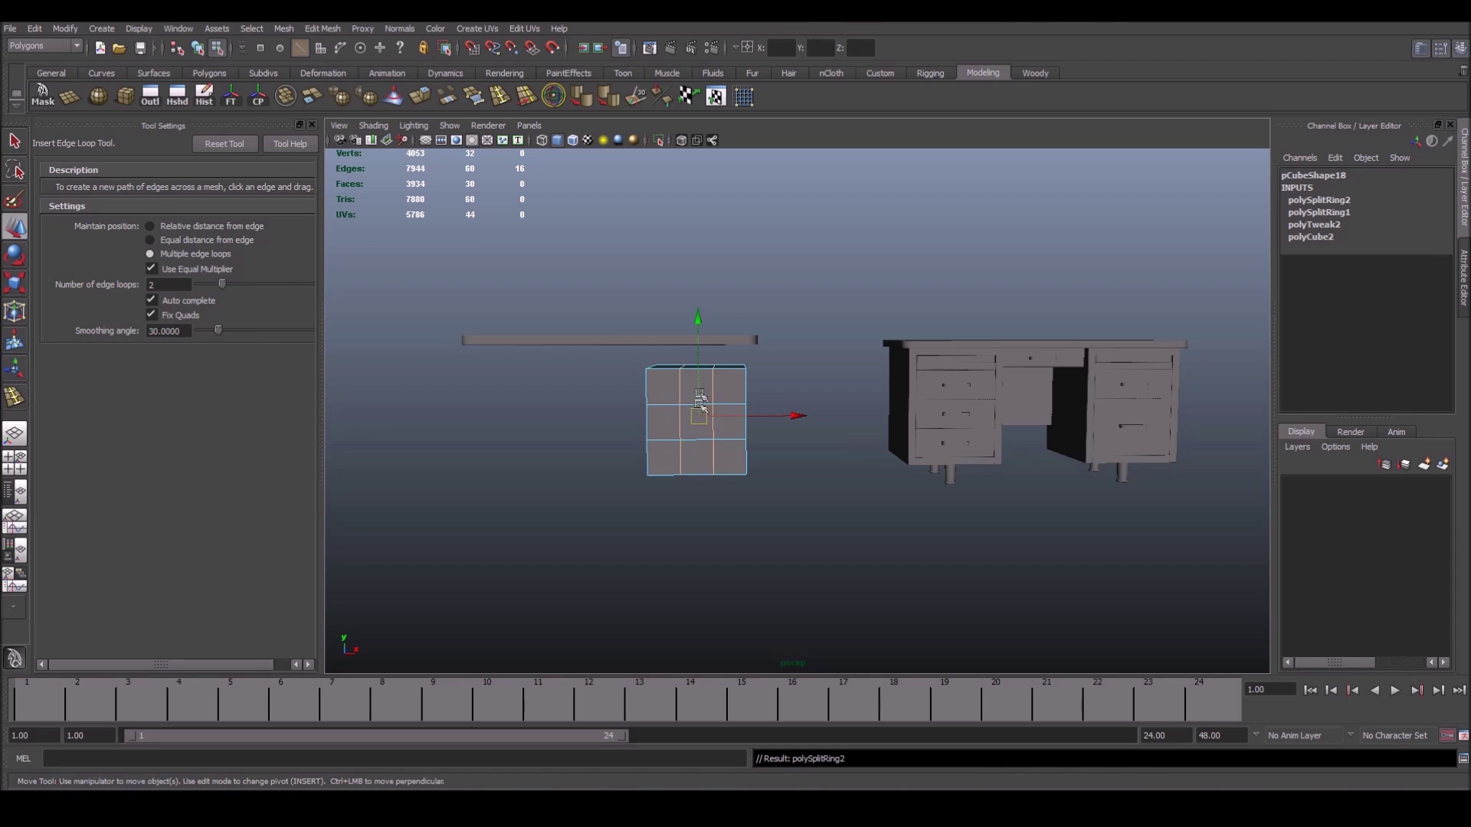
key("ctrl+F11")
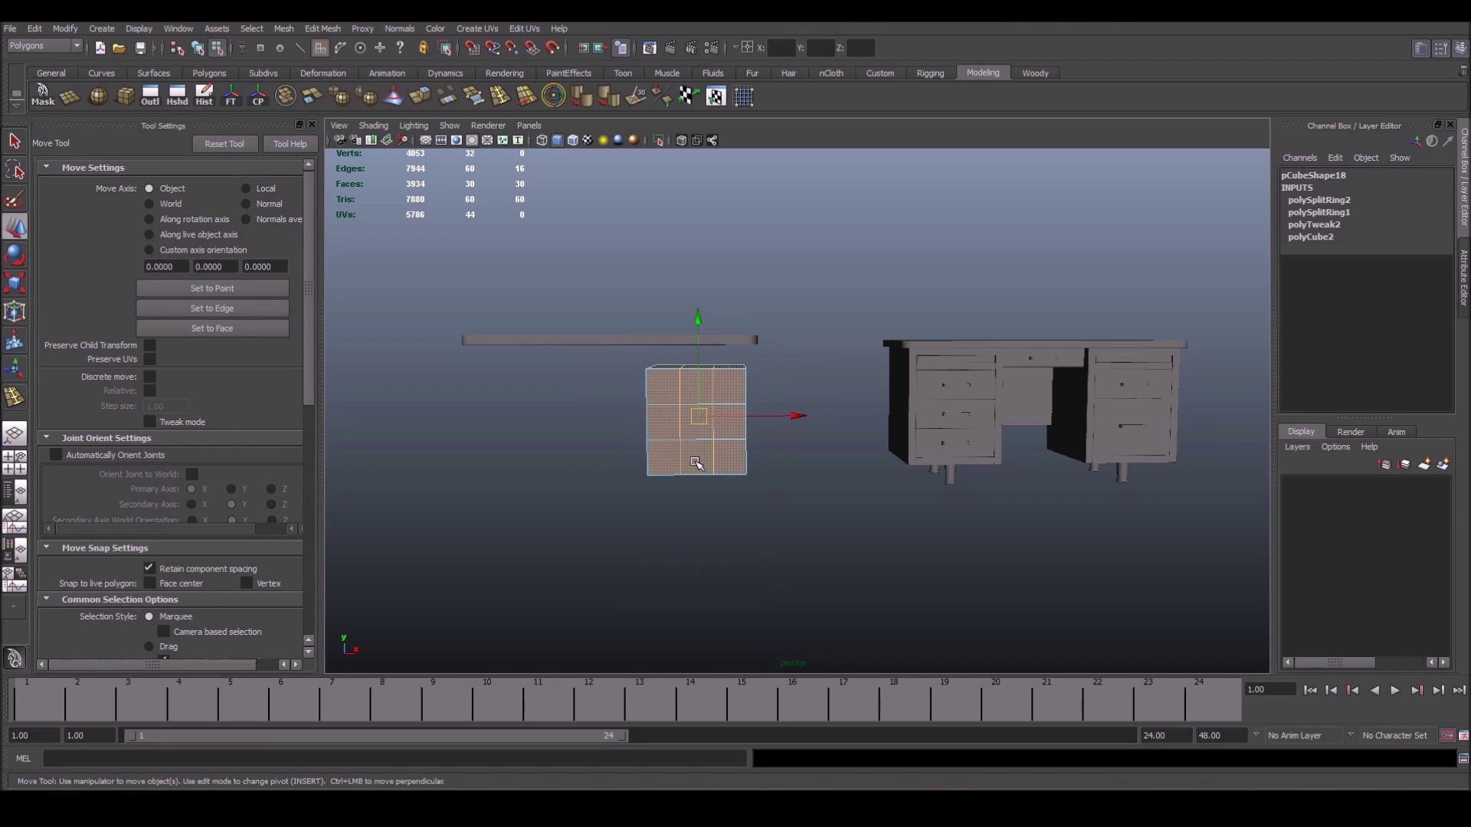
Scale the middle face column and row outward to leave thin border strips
left_click_drag(700, 464, 698, 360)
key("r")
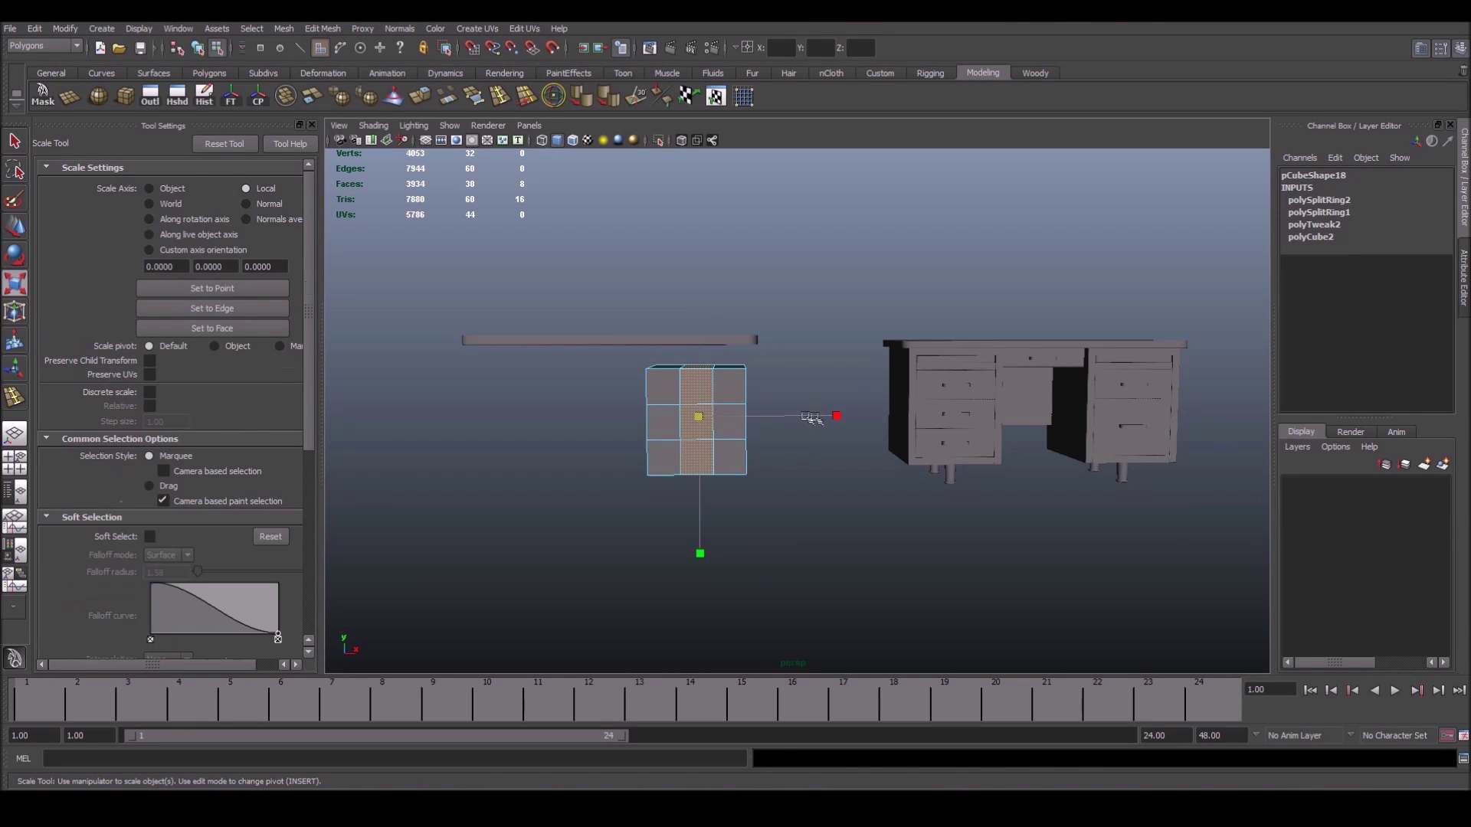
left_click_drag(835, 416, 1013, 413)
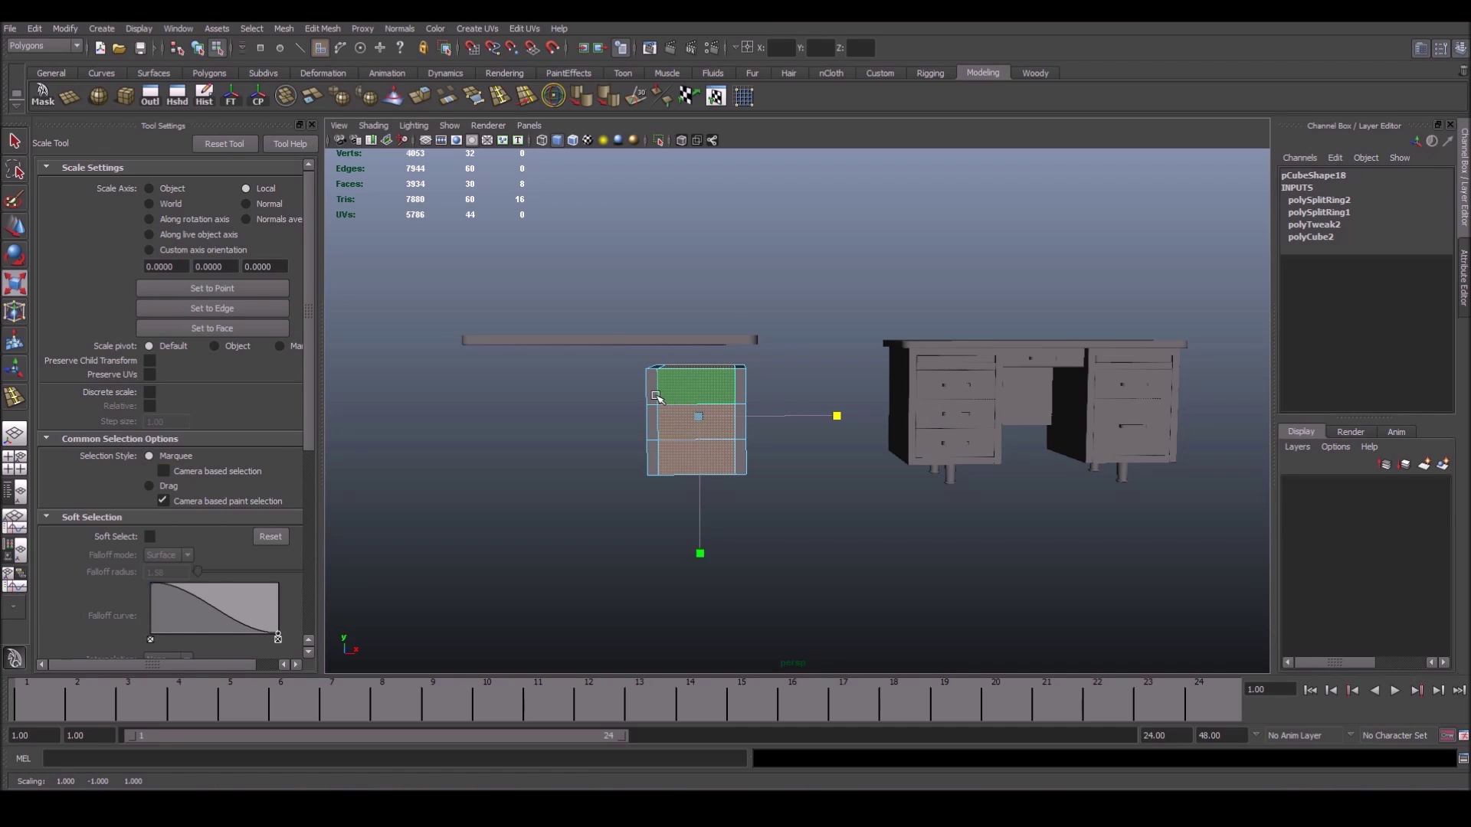
left_click_drag(651, 420, 755, 428)
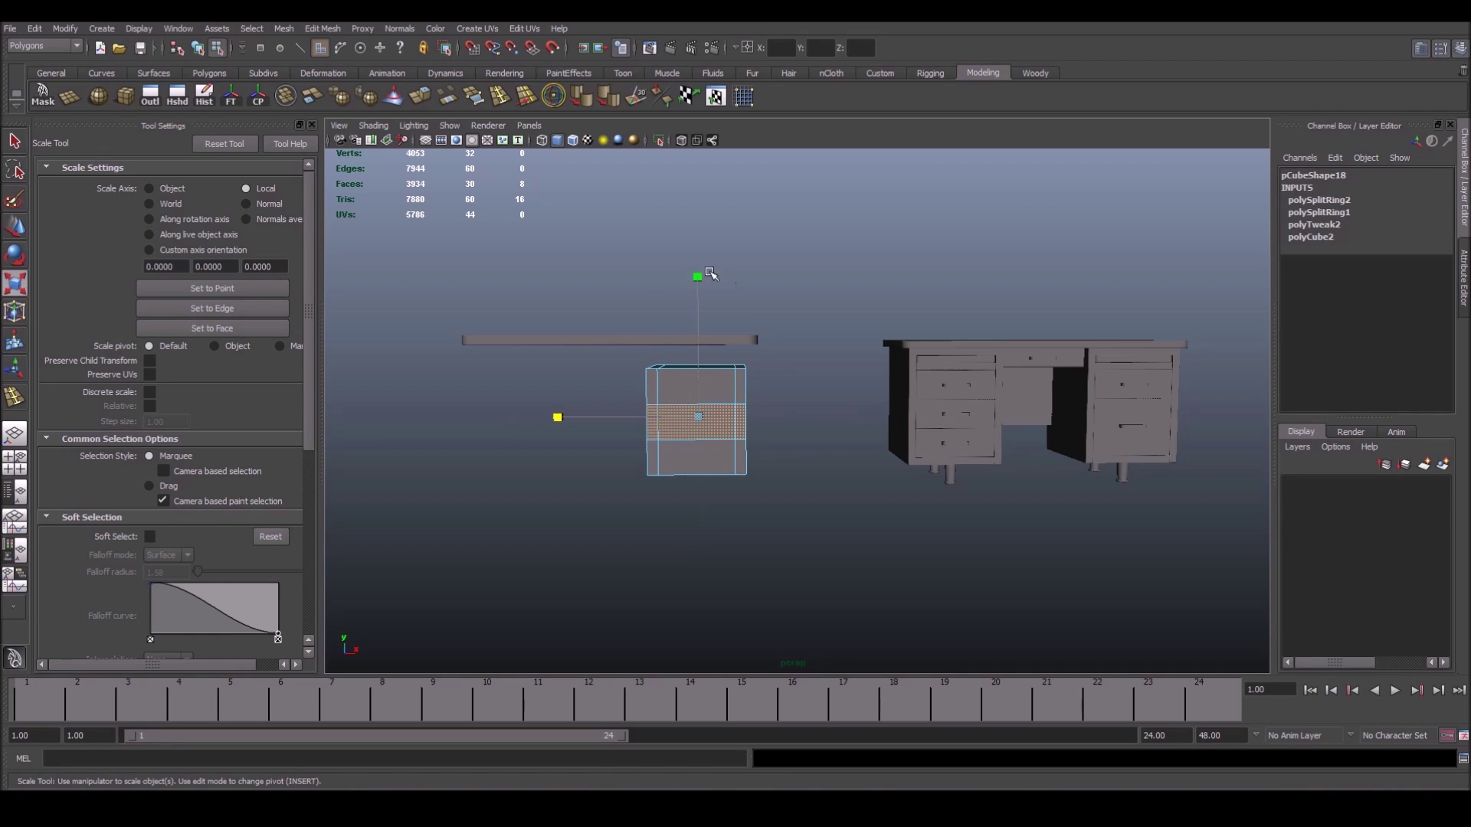
left_click_drag(699, 274, 719, 108)
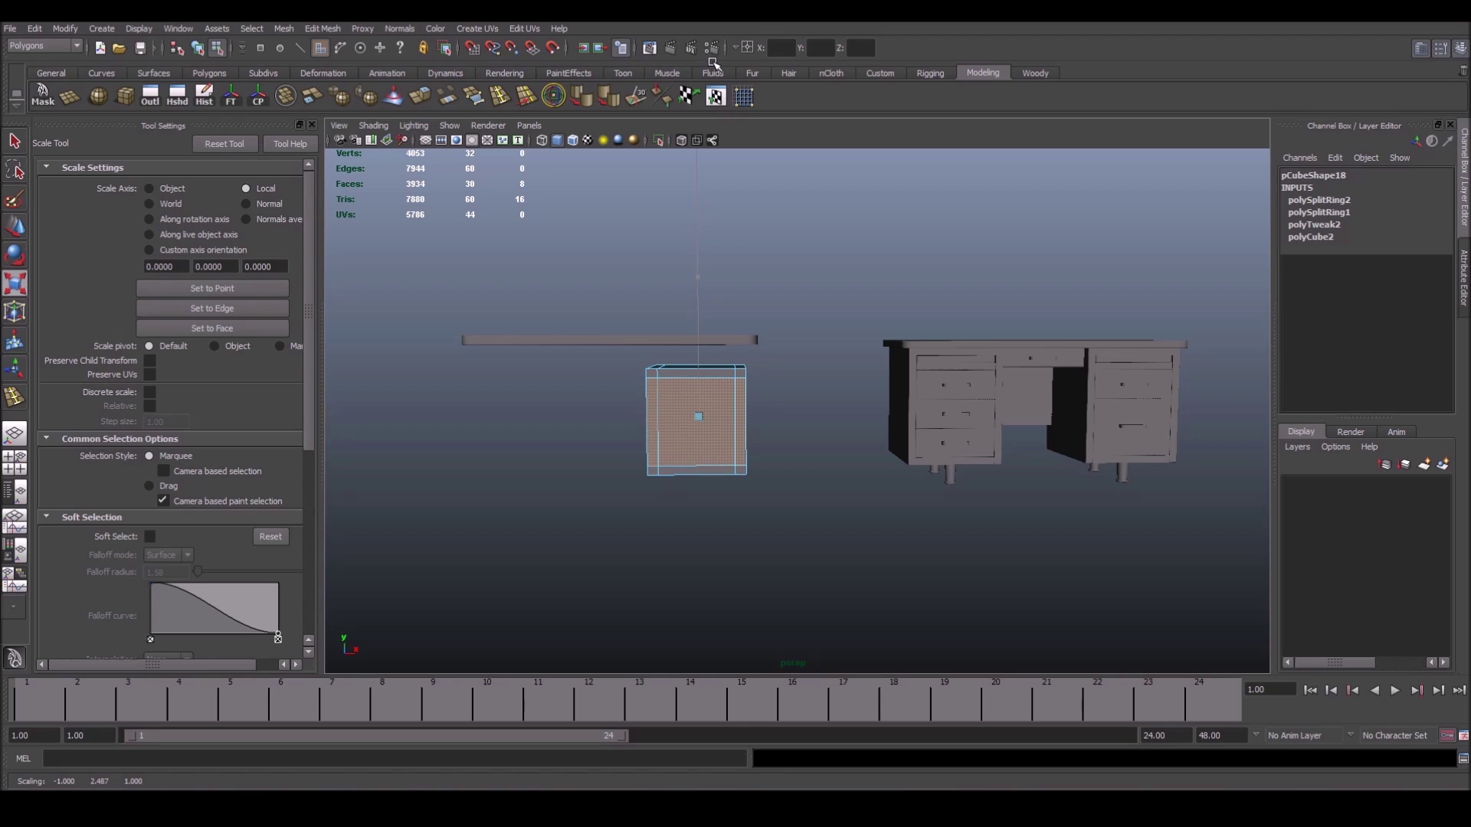
Delete the large front face and the bottom front strip
scroll(674, 428, "up", 2)
scroll(674, 429, "up", 3)
scroll(674, 429, "up", 2)
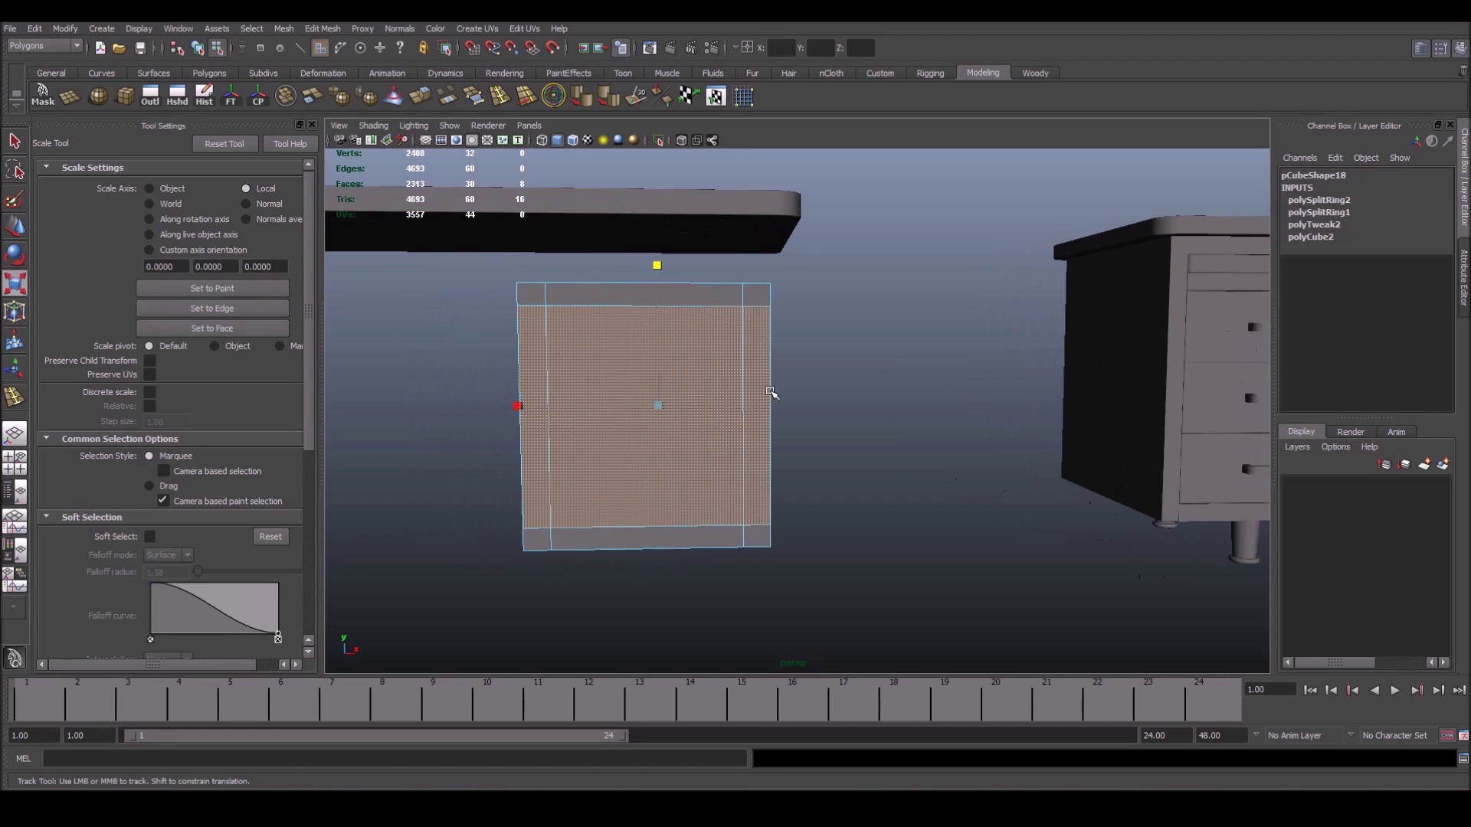
left_click(640, 476)
key("Delete")
left_click(674, 539)
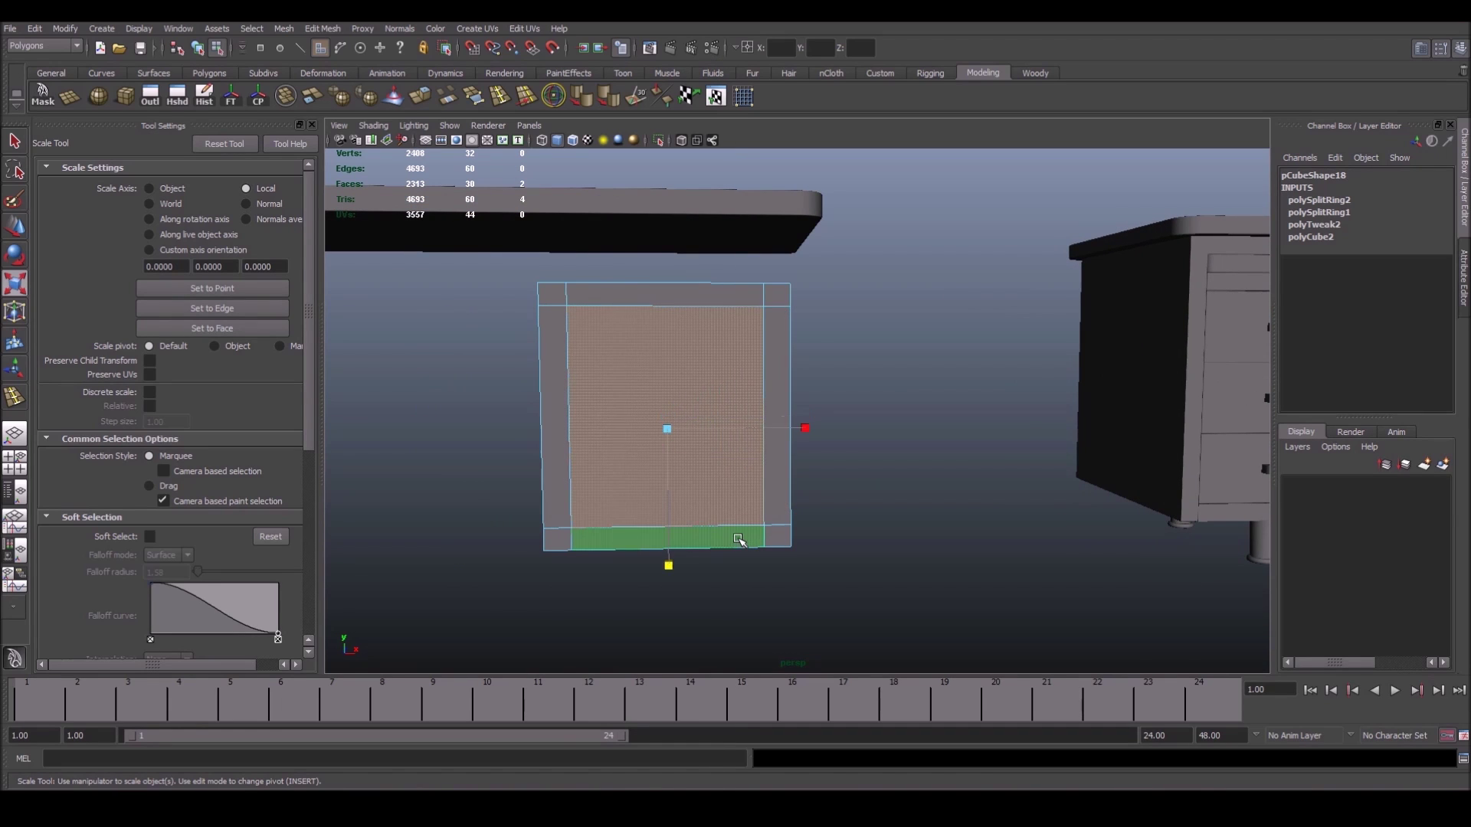
key("Delete")
Delete the top, left and right inner faces of the box
right_click(641, 487)
mouse_move(648, 536)
left_mouse_down("alt")
mouse_move(666, 257)
mouse_move(682, 327)
mouse_move(755, 338)
mouse_move(659, 460)
left_mouse_up("alt")
left_click(639, 511)
left_click(665, 257)
key("Delete")
left_click(594, 348)
key("Delete")
left_click(758, 338)
key("Delete")
Insert a single edge loop at a relative distance along the frame's side
right_click_drag(659, 460, 716, 438)
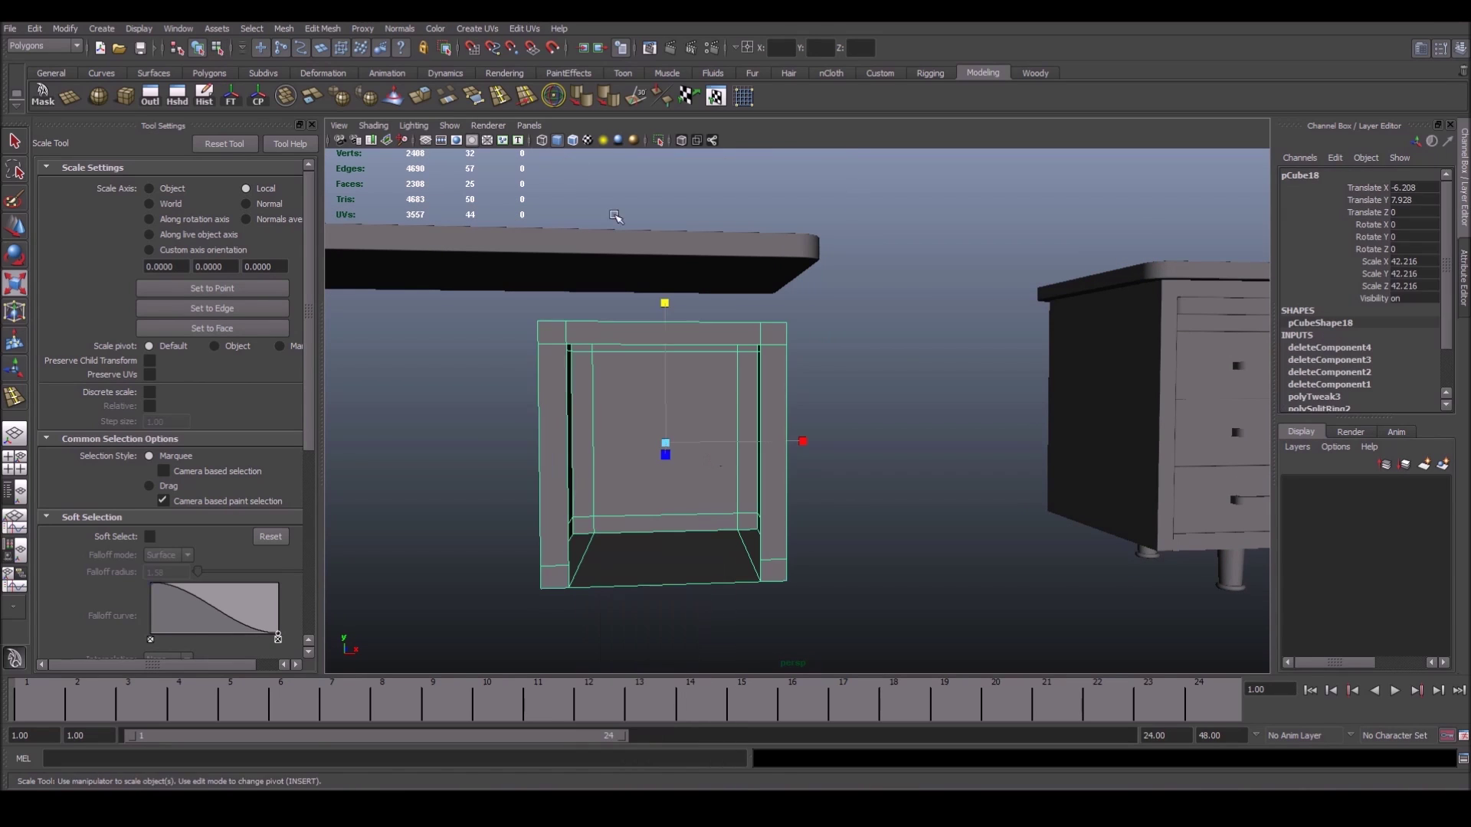
left_click(500, 96)
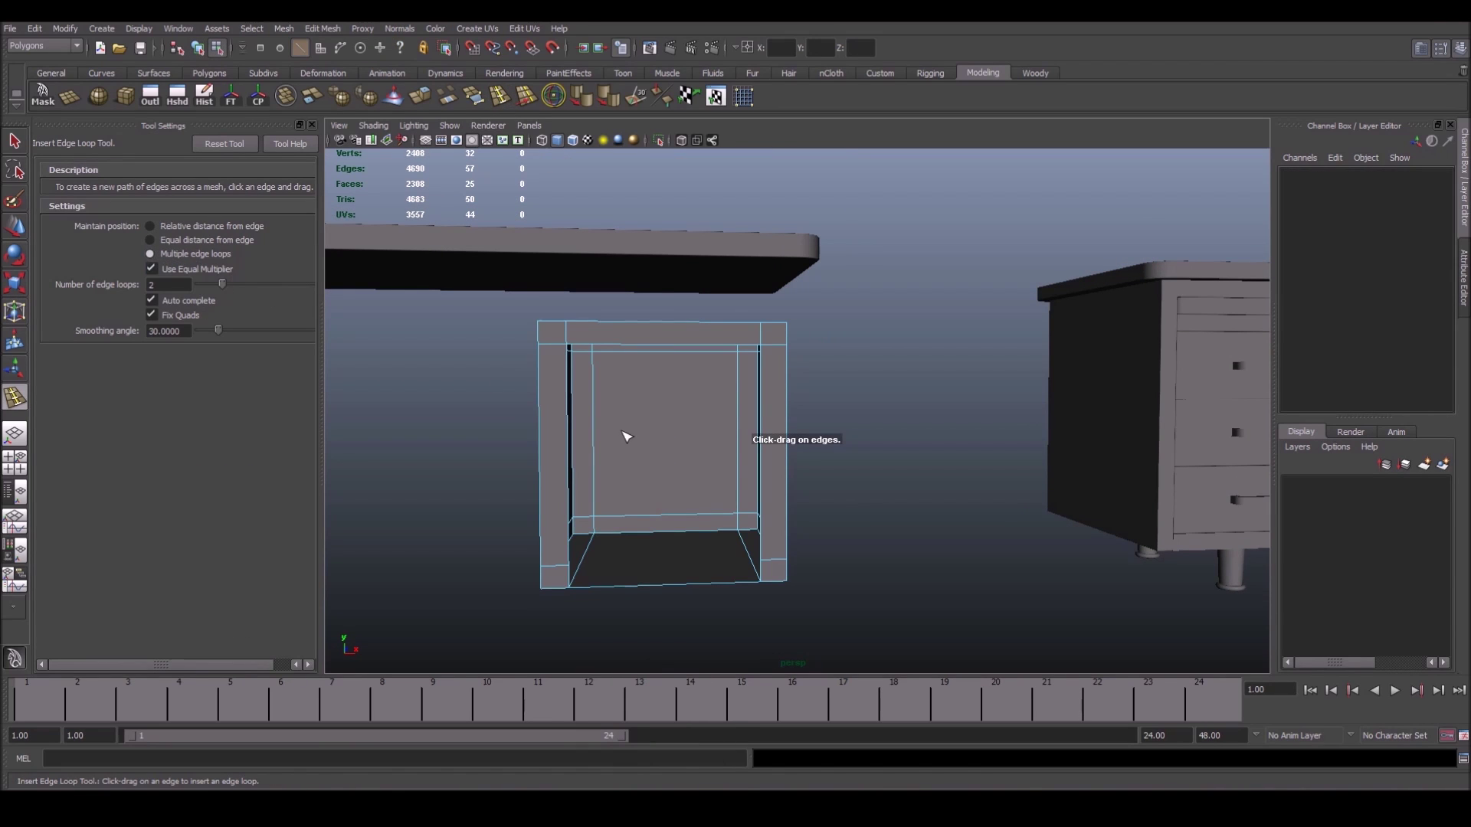
left_click(201, 228)
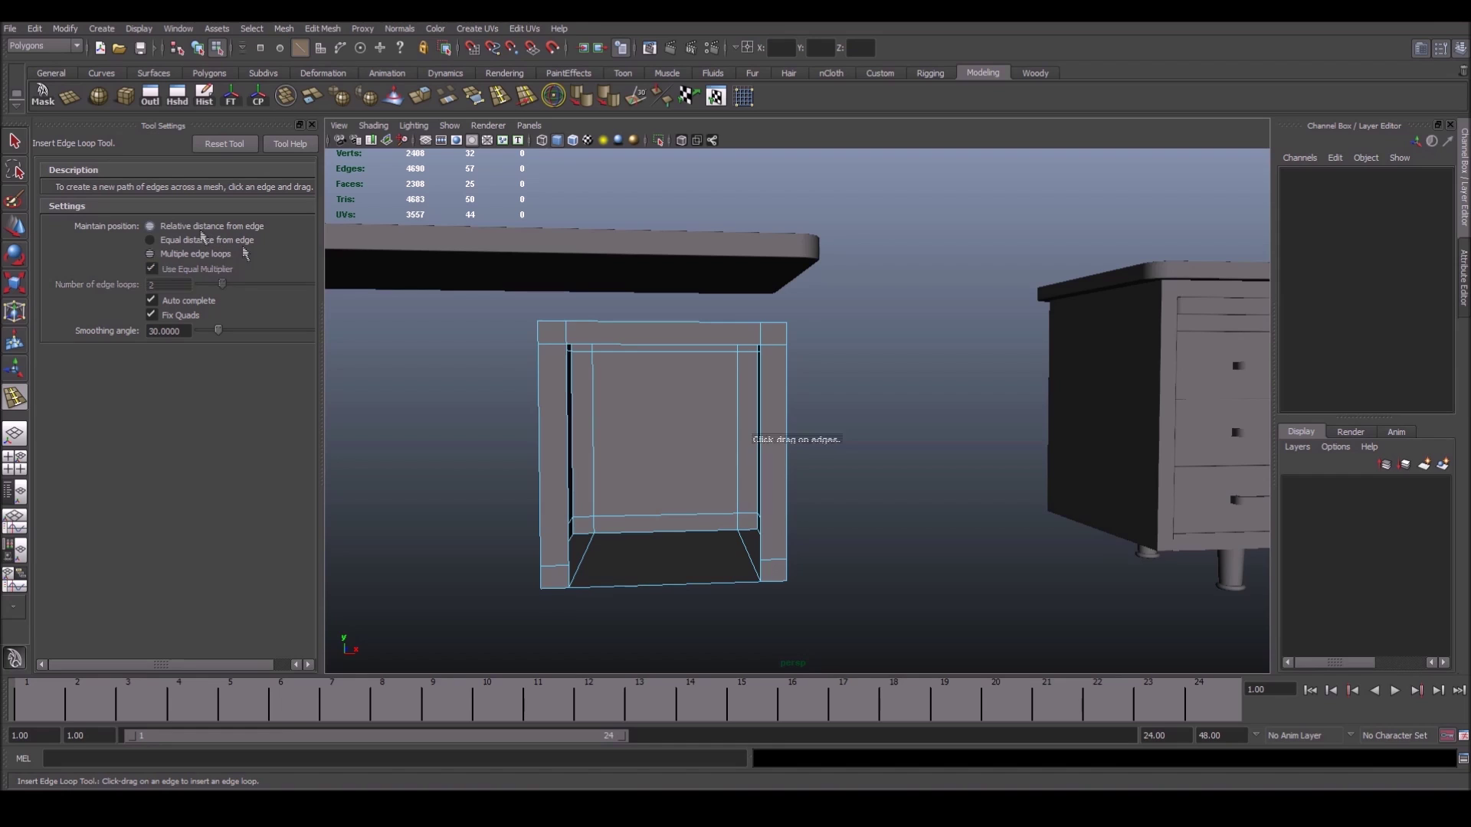
mouse_move(755, 433)
left_mouse_down("alt")
mouse_move(567, 469)
mouse_move(662, 552)
left_mouse_up("alt")
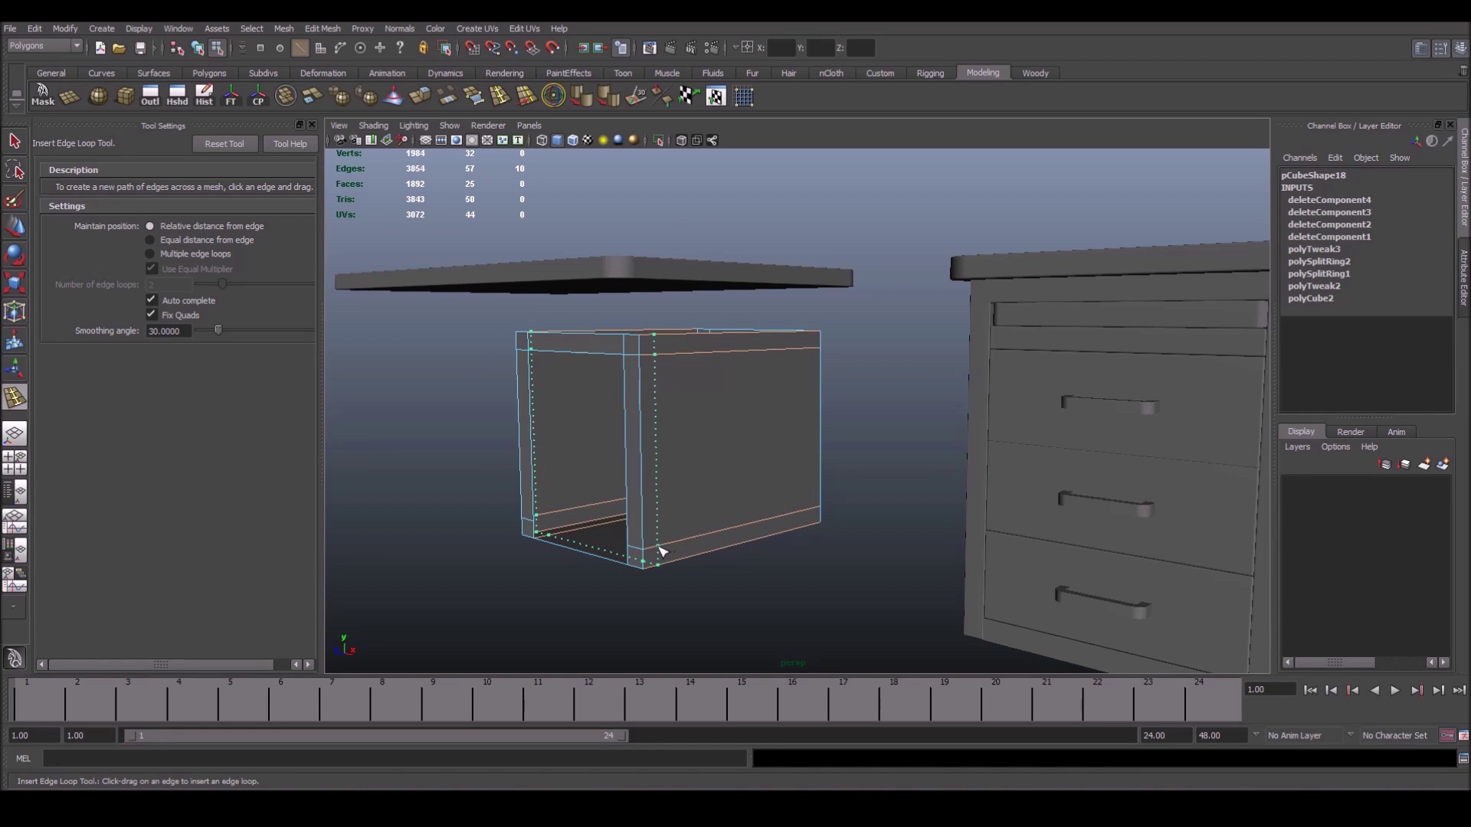
key("w")
left_click_drag(789, 429, 601, 497, "alt")
Delete the frame's bottom face strip and return to object selection
right_click_drag(601, 497, 606, 565)
left_click(605, 566)
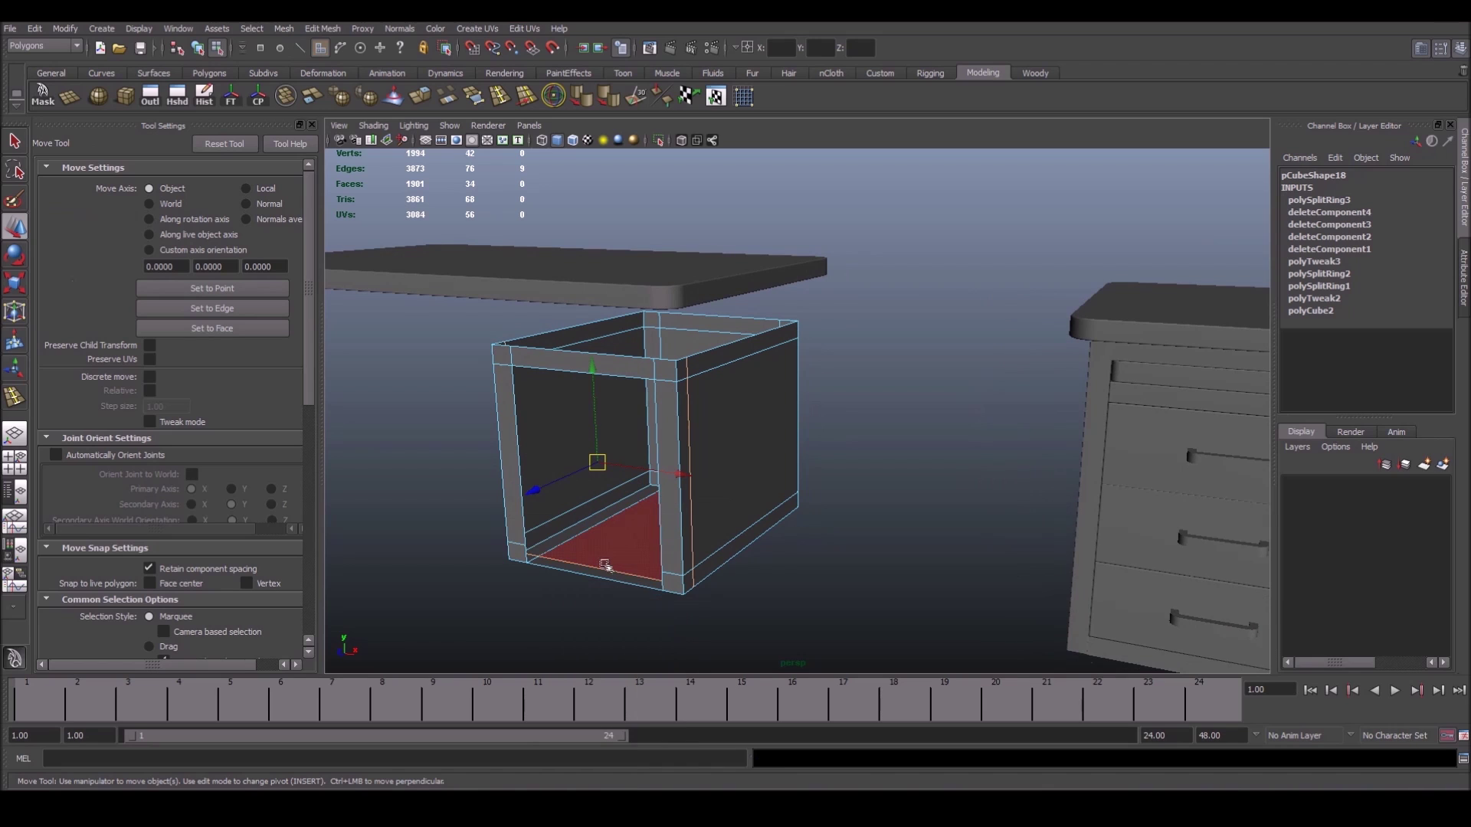
key("Delete")
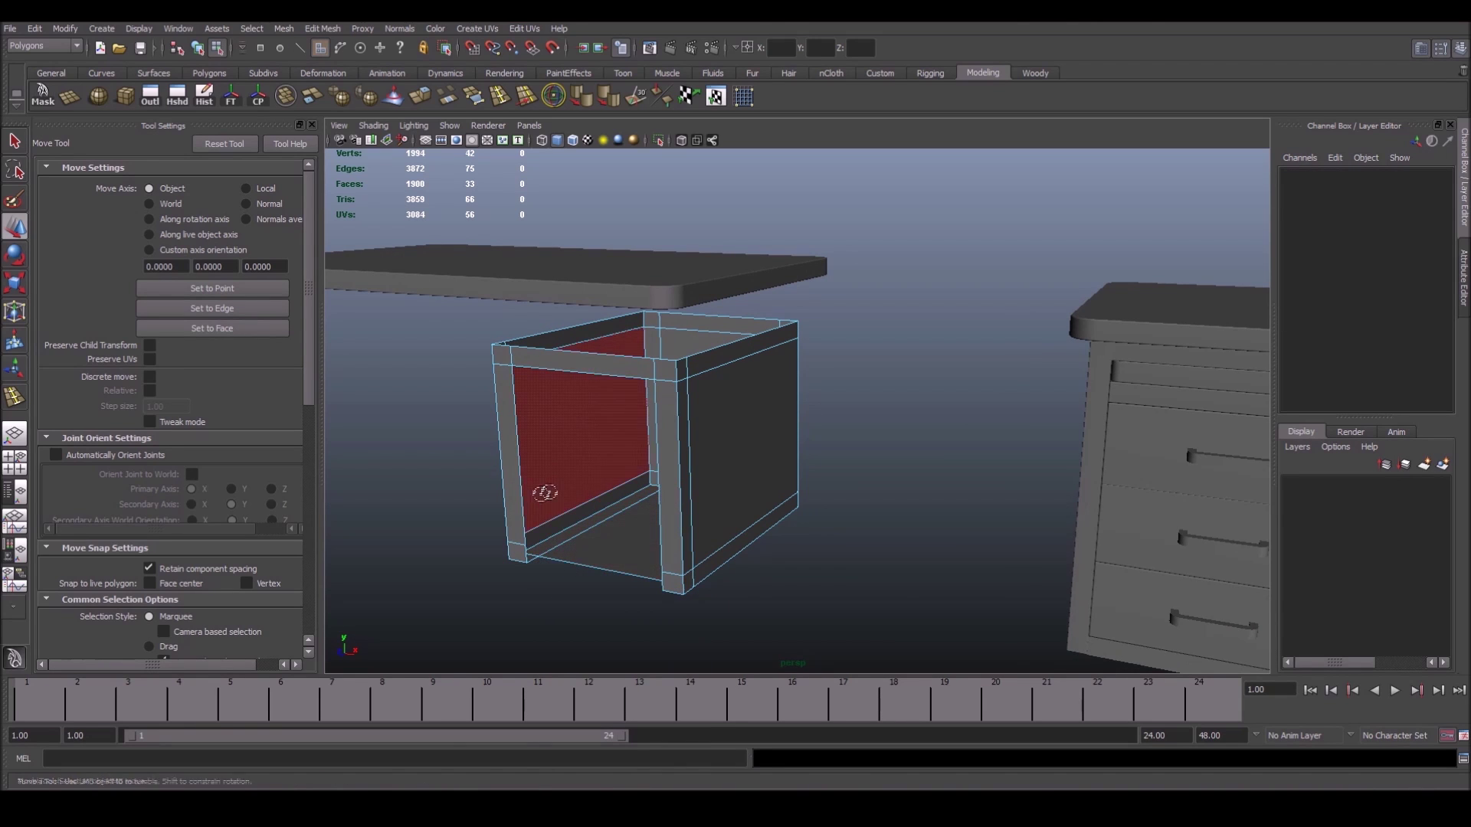
mouse_move(541, 498)
left_mouse_down("alt")
mouse_move(646, 486)
mouse_move(617, 475)
left_mouse_up("alt")
key("F8")
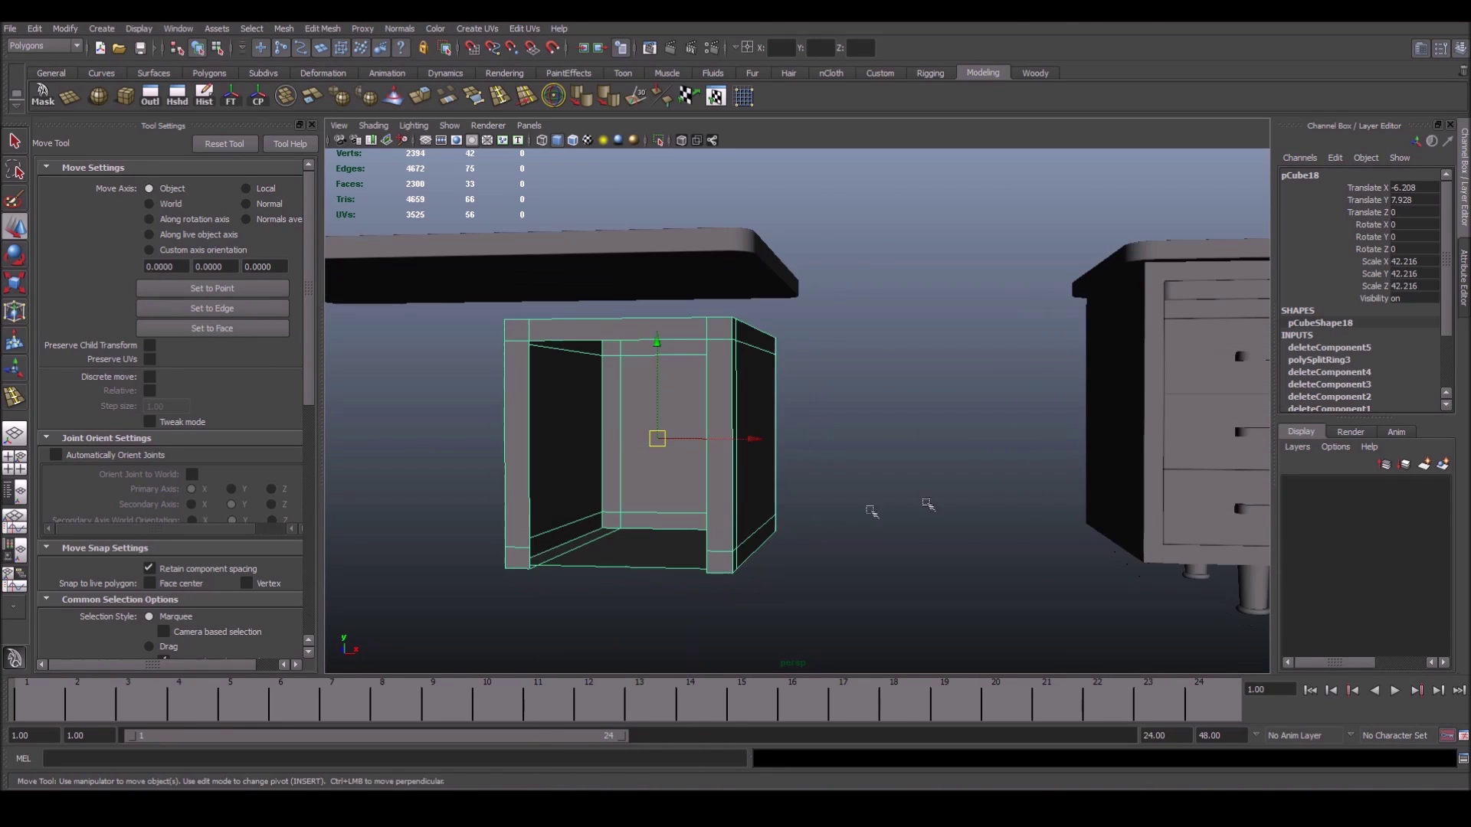
Zoom in on the pedestal box frame and switch to Edge selection mode
right_click_drag(617, 475, 637, 466, "alt")
left_click_drag(636, 465, 582, 459, "alt")
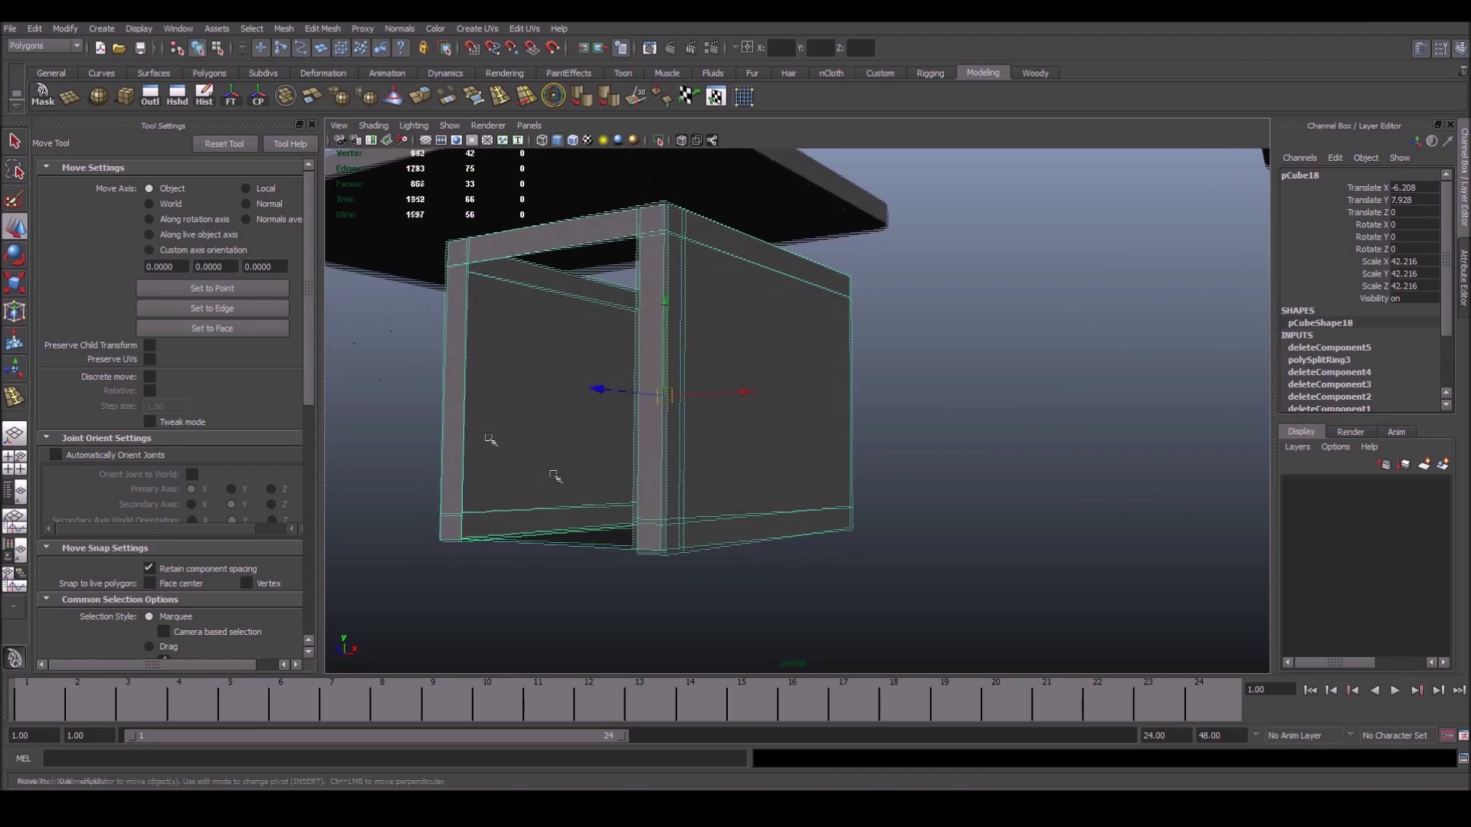
right_click_drag(582, 459, 637, 469, "alt")
right_click_drag(637, 469, 639, 433)
left_click(638, 433)
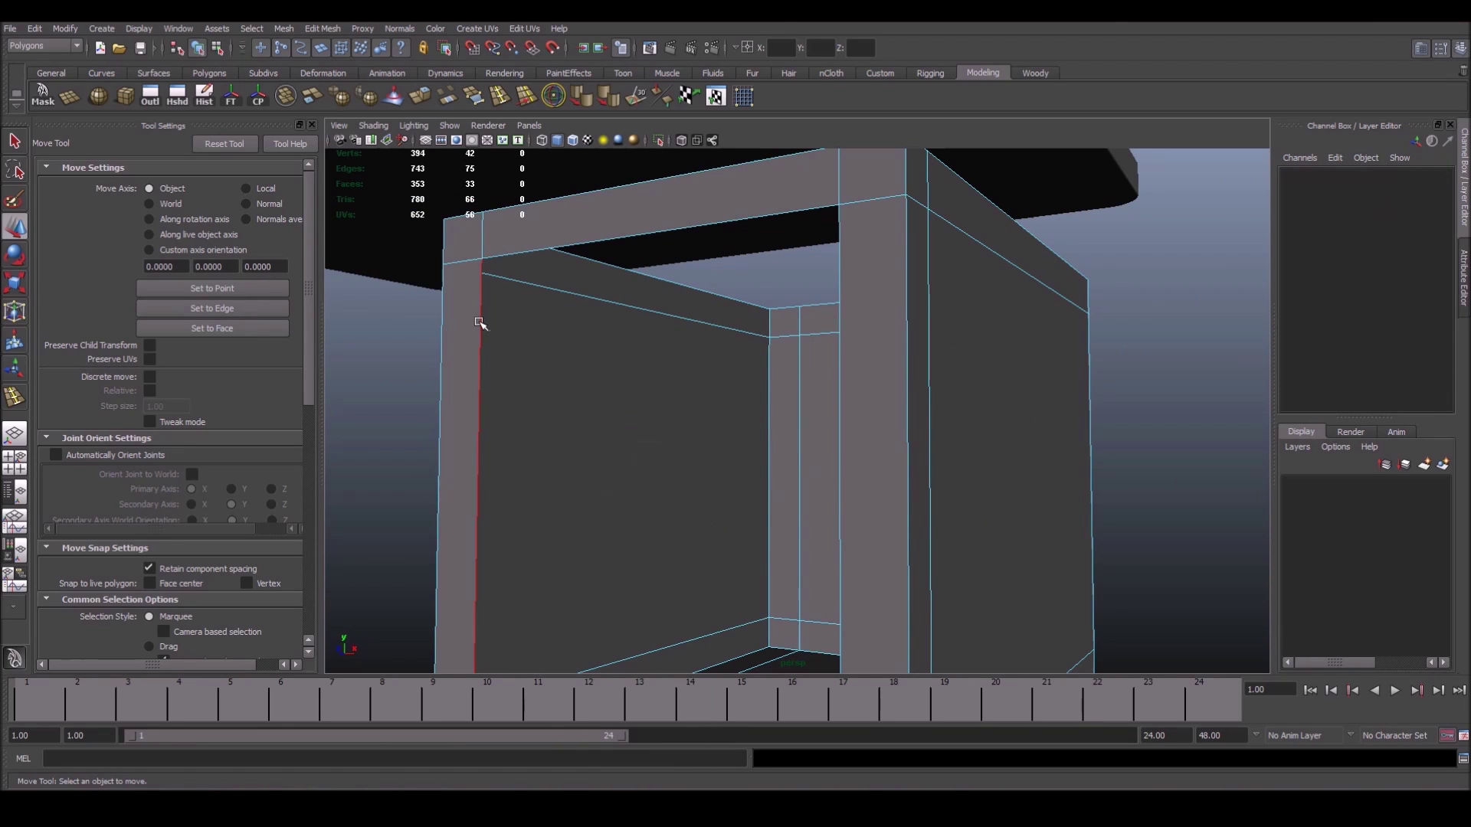
Select the bottom corner edge beside the pedestal opening, orbiting to check it
left_click(478, 323)
mouse_move(478, 322)
left_mouse_down("alt")
mouse_move(509, 531)
mouse_move(488, 601)
left_mouse_up("alt")
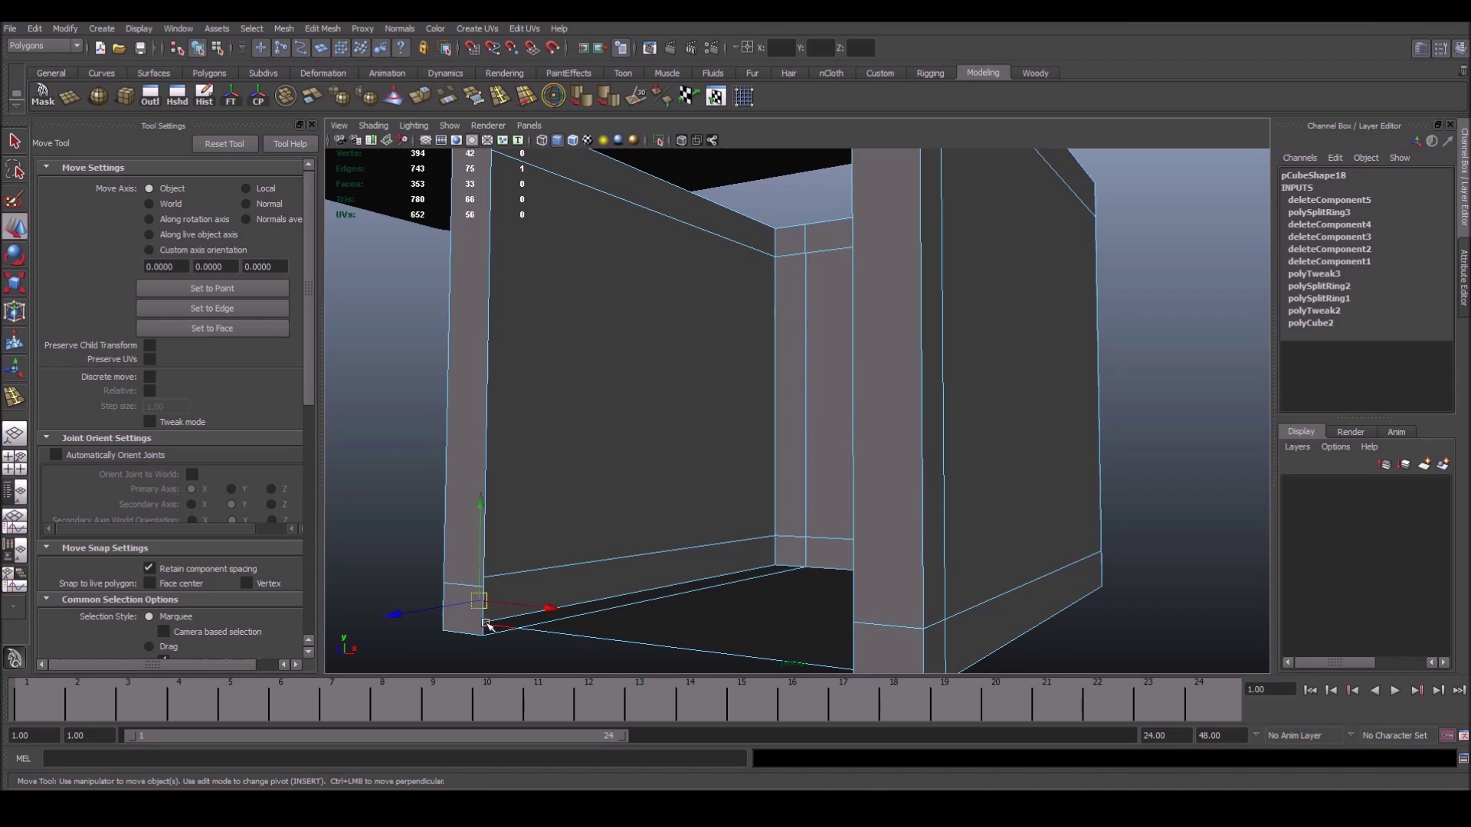
left_click(494, 387)
left_click(481, 599)
mouse_move(481, 599)
left_mouse_down("alt")
mouse_move(624, 486)
mouse_move(648, 211)
left_mouse_up("alt")
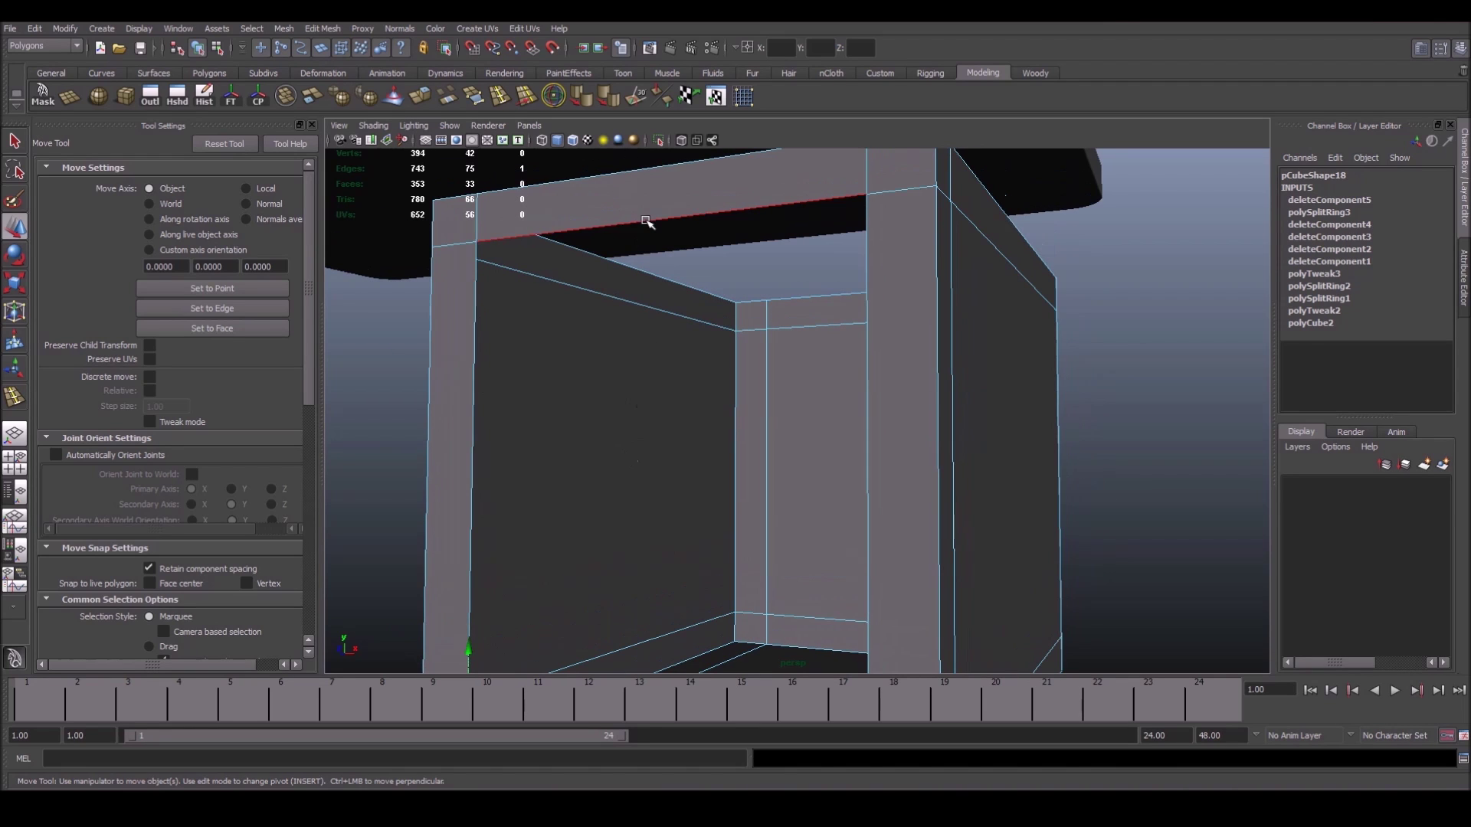
mouse_move(810, 481)
left_mouse_down("alt")
mouse_move(1011, 552)
mouse_move(910, 447)
left_mouse_up("alt")
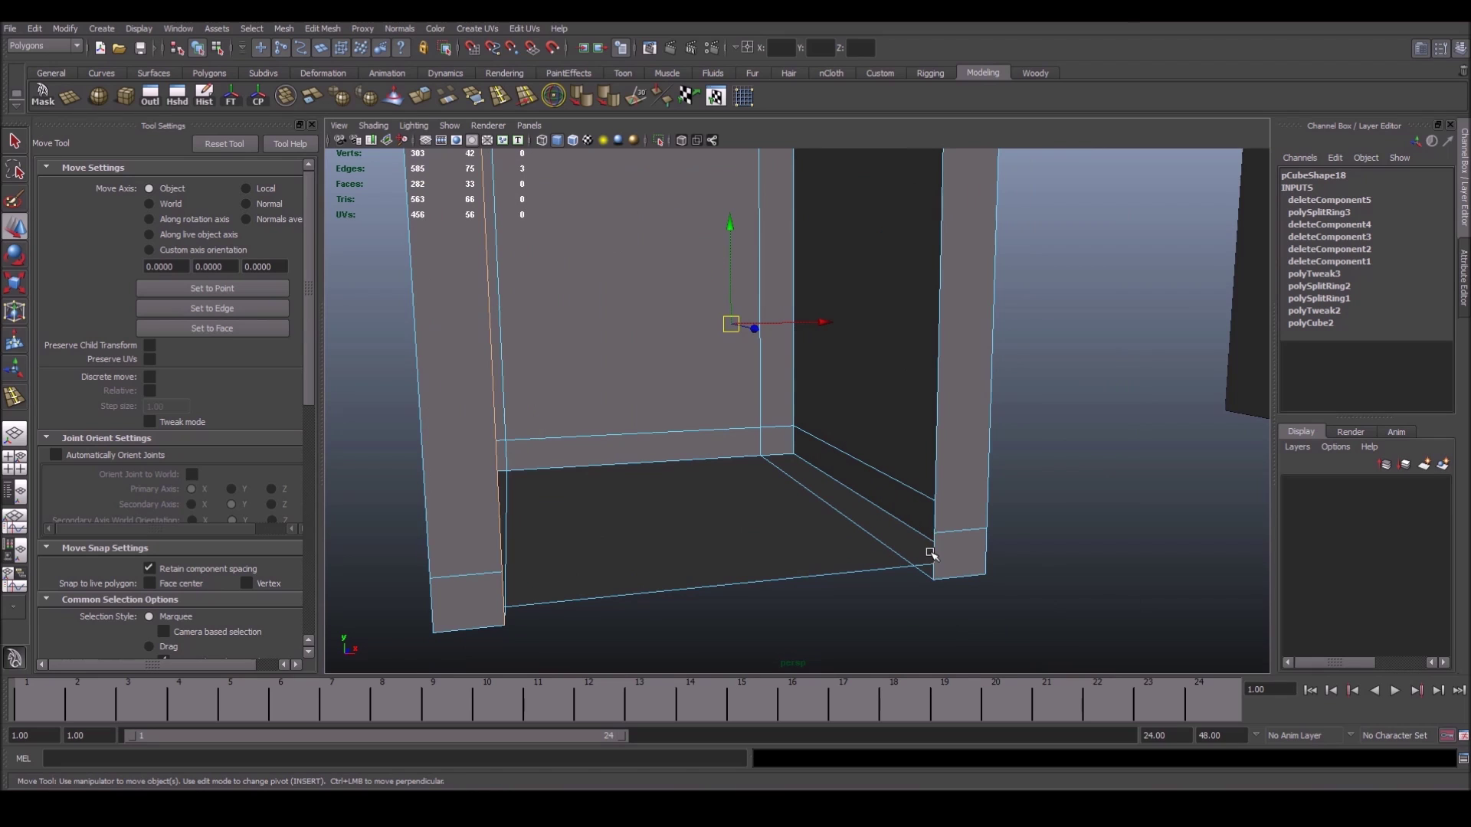
mouse_move(934, 547)
left_mouse_down("alt")
mouse_move(719, 466)
mouse_move(565, 444)
left_mouse_up("alt")
Extrude the selected bottom corner edge and pull the new edge inward
right_click_drag(594, 433, 590, 463, "shift")
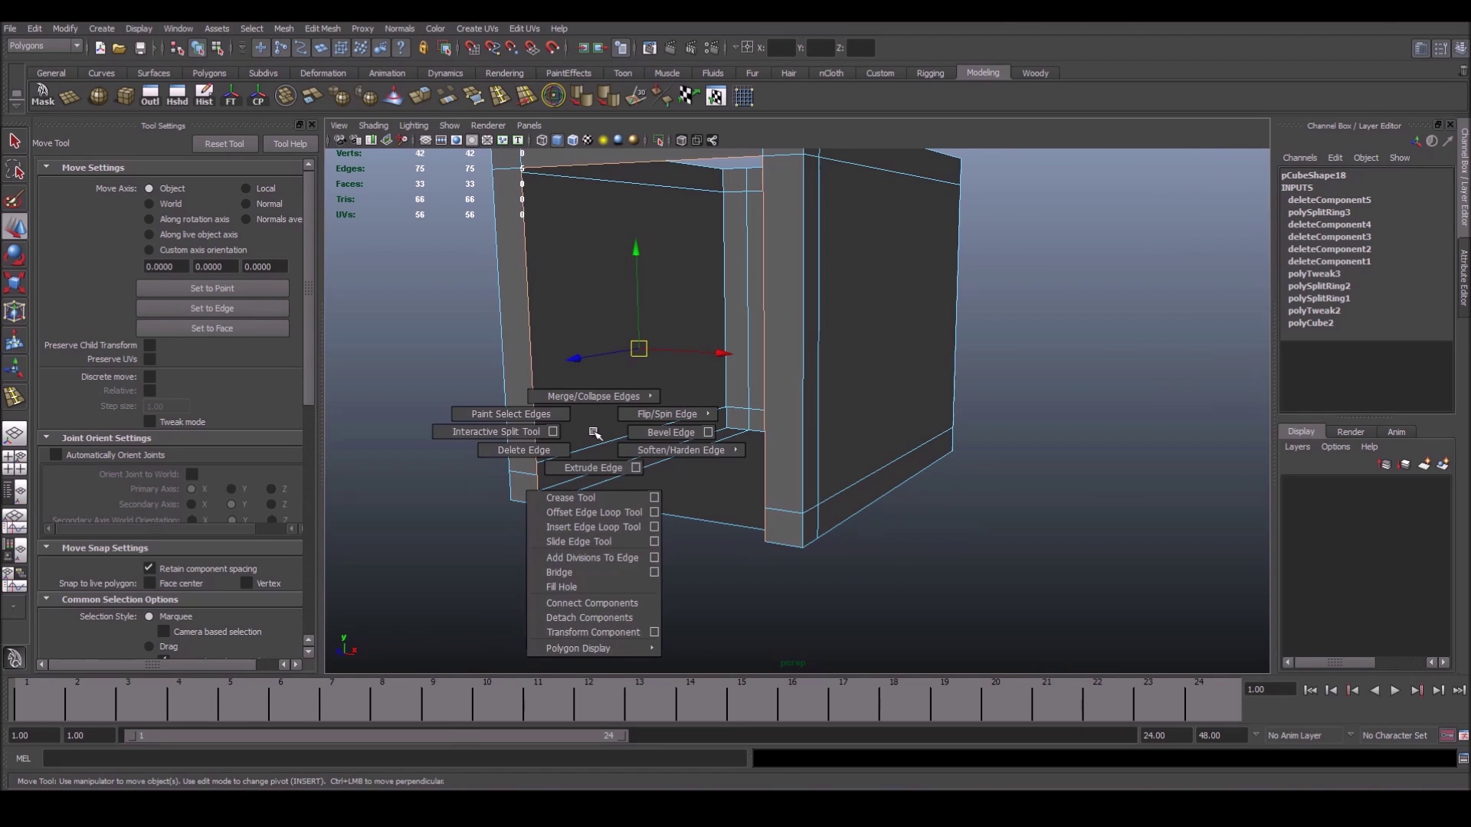
left_click_drag(716, 551, 729, 545)
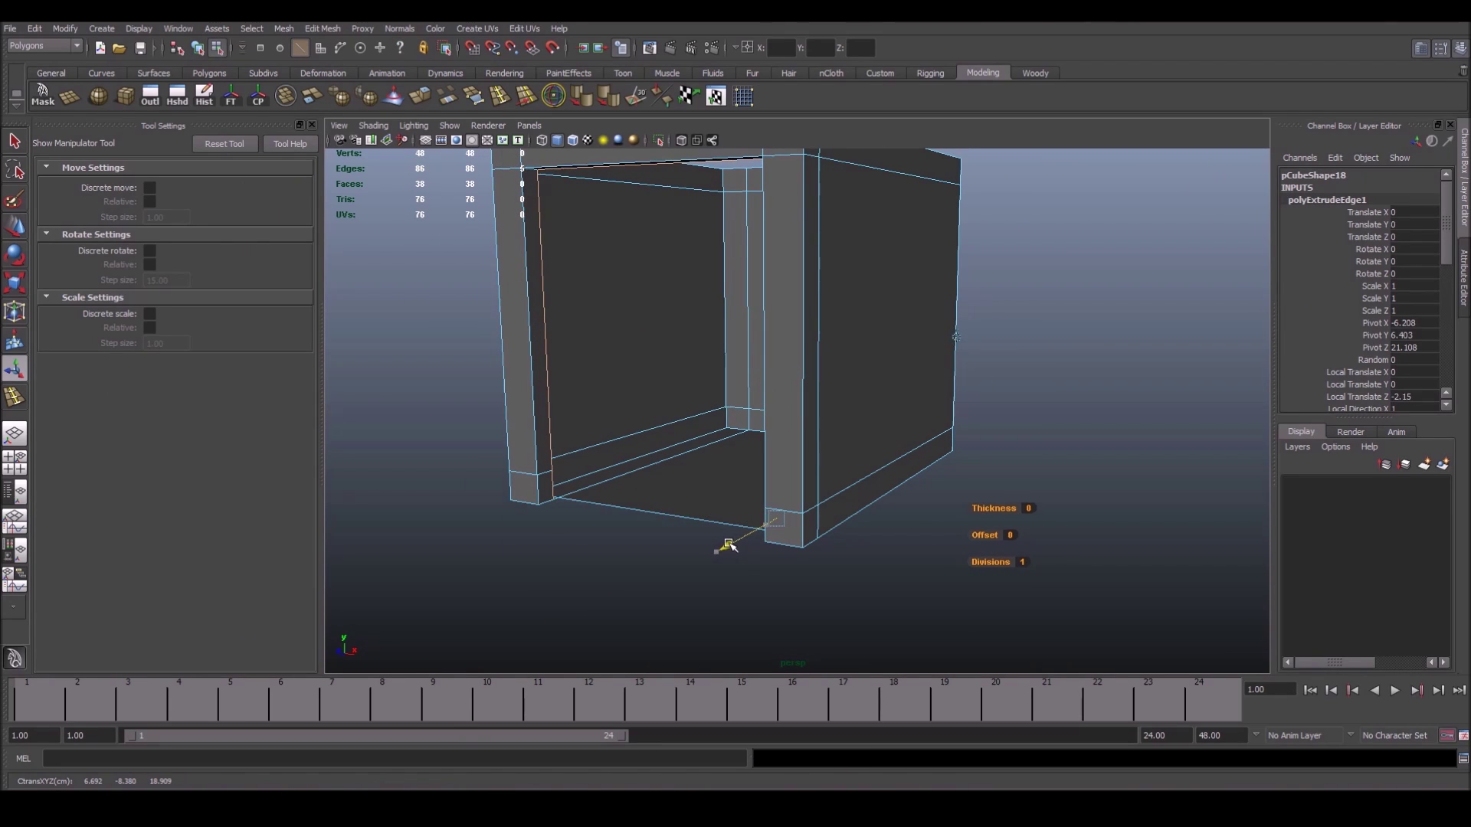
key("w")
mouse_move(618, 490)
left_mouse_down("alt")
mouse_move(576, 378)
mouse_move(565, 484)
left_mouse_up("alt")
Merge the overlapping corner vertices into the post and return to Object Mode
right_click_drag(503, 442, 617, 437)
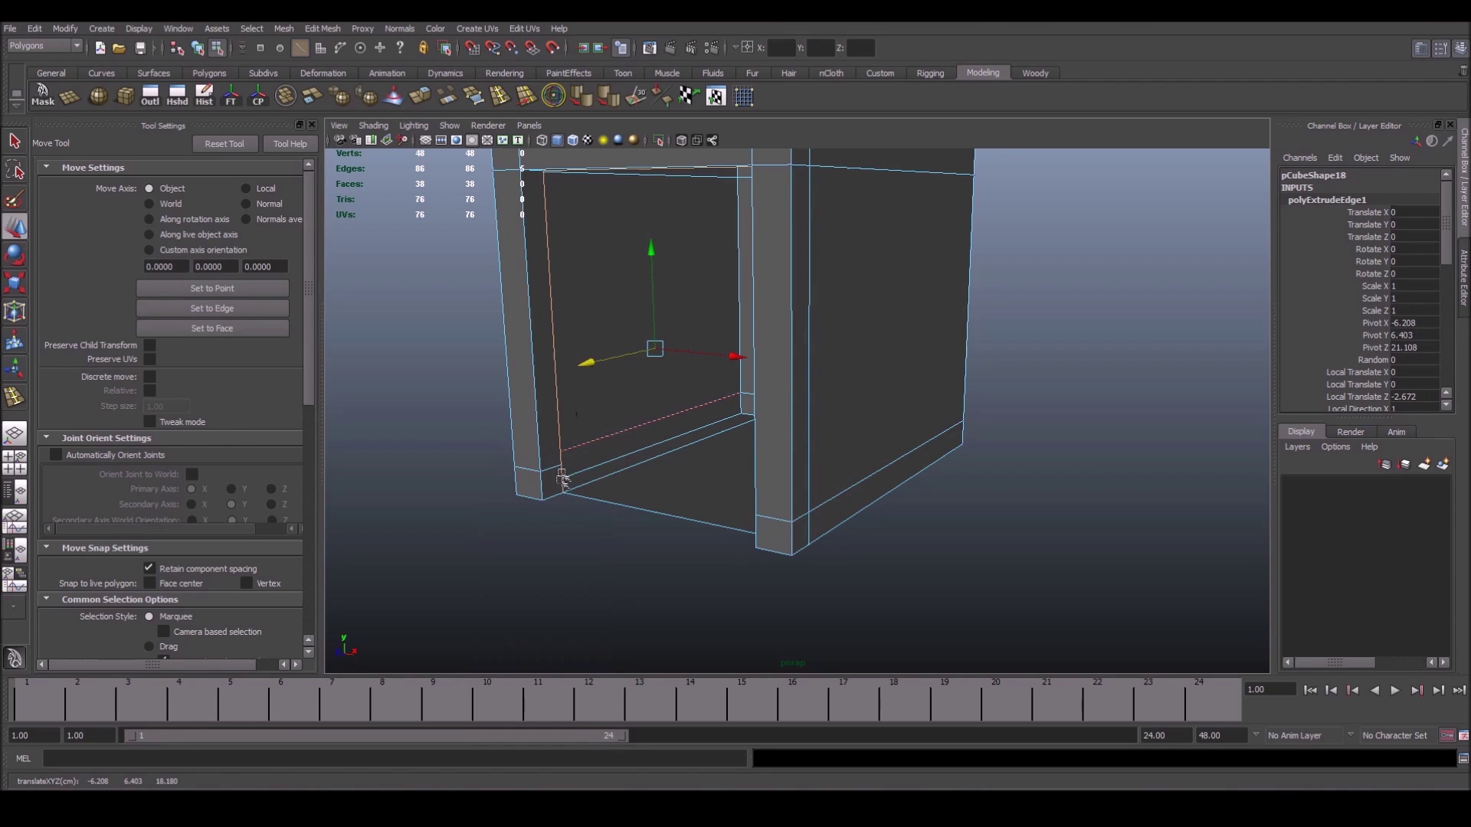
left_click_drag(600, 459, 876, 523, "alt")
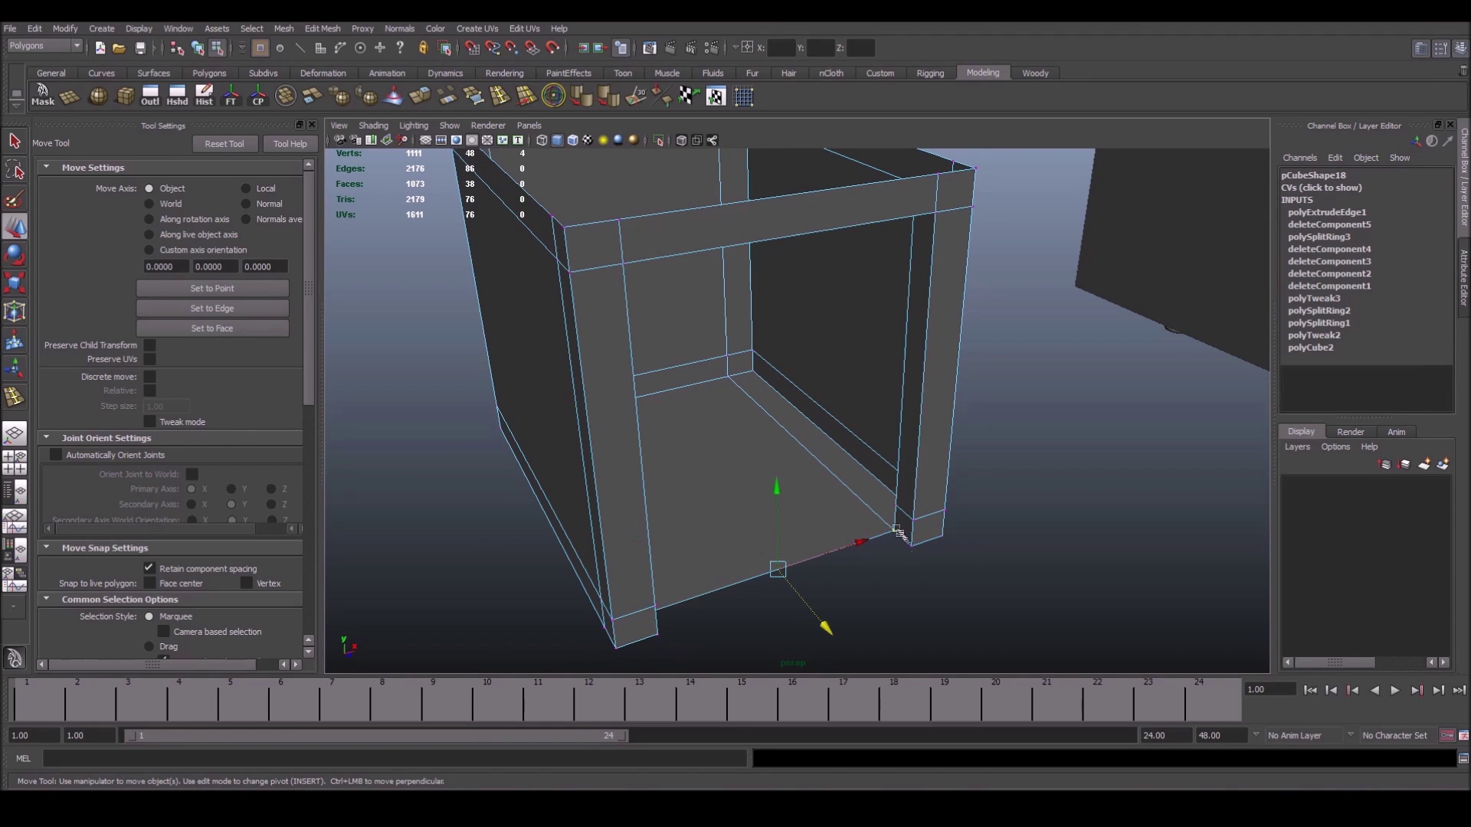
right_click_drag(891, 531, 942, 475, "shift")
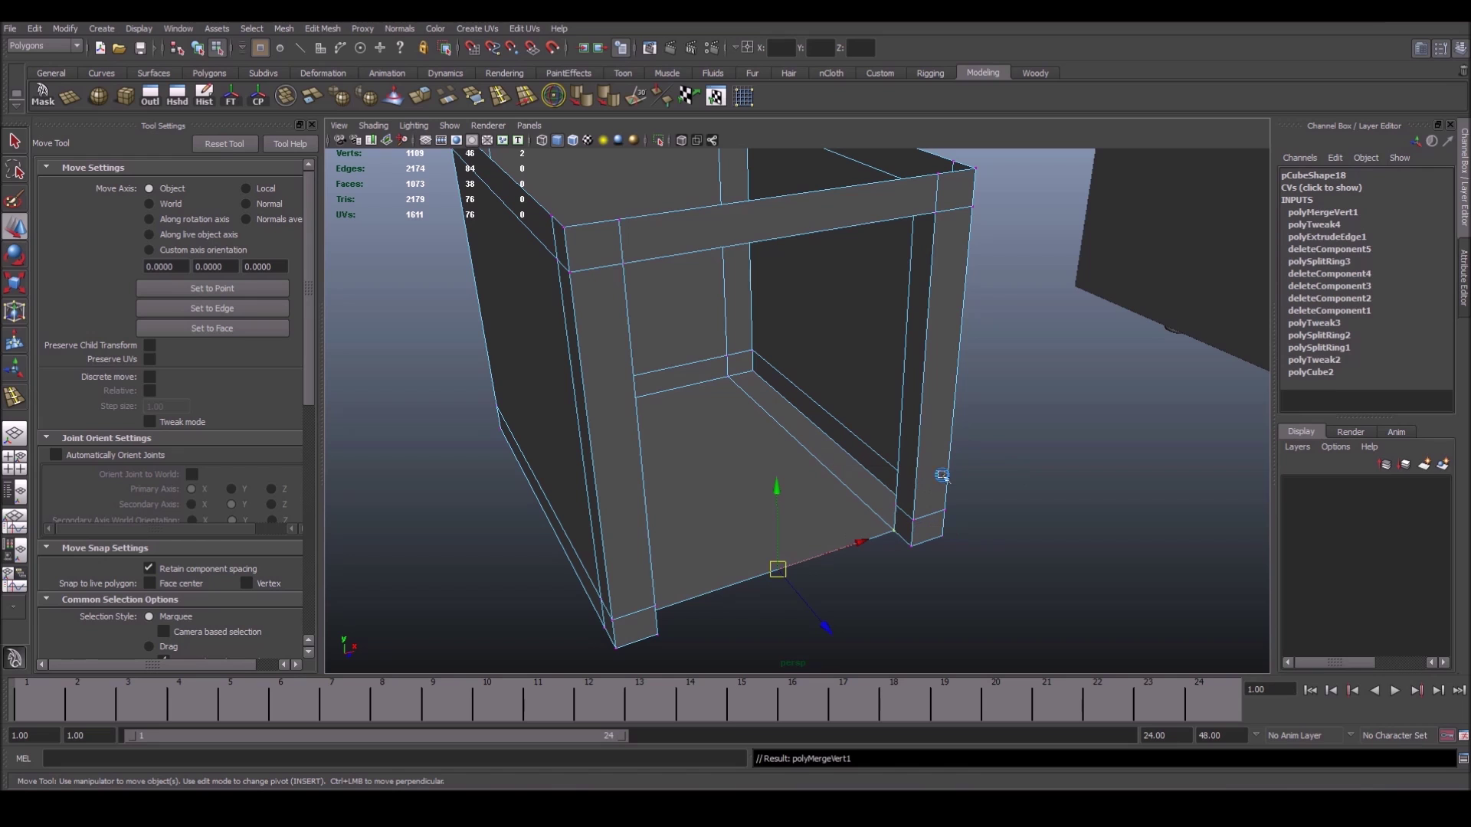
left_click_drag(906, 485, 646, 398, "alt")
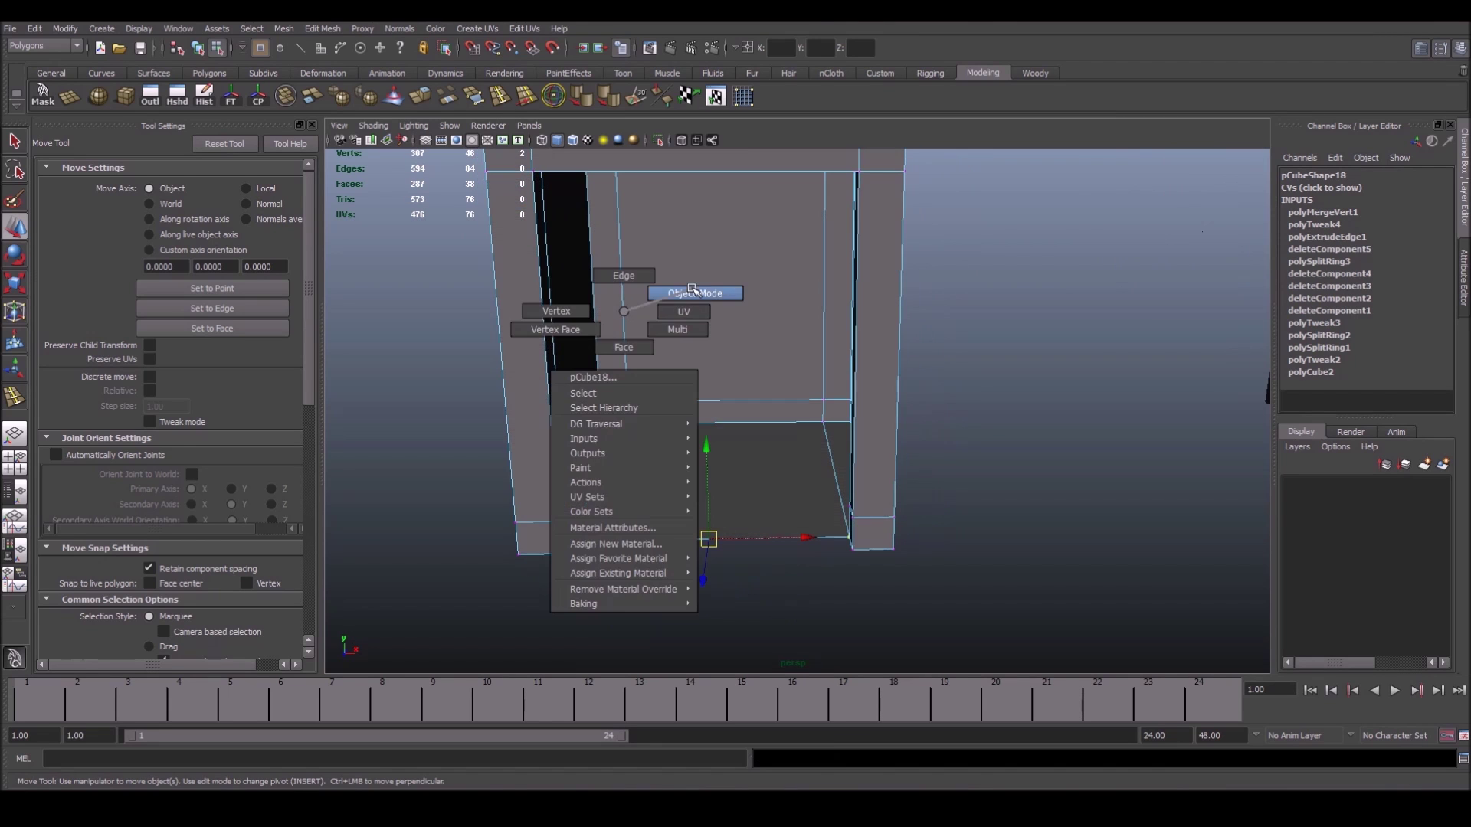
right_click_drag(591, 315, 696, 292)
mouse_move(863, 371)
left_mouse_down("alt")
mouse_move(724, 467)
mouse_move(661, 421)
mouse_move(650, 380)
mouse_move(700, 411)
mouse_move(714, 311)
mouse_move(677, 418)
left_mouse_up("alt")
Frame the pedestal box and try selecting faces along its left strip
scroll(847, 437, "down", 3)
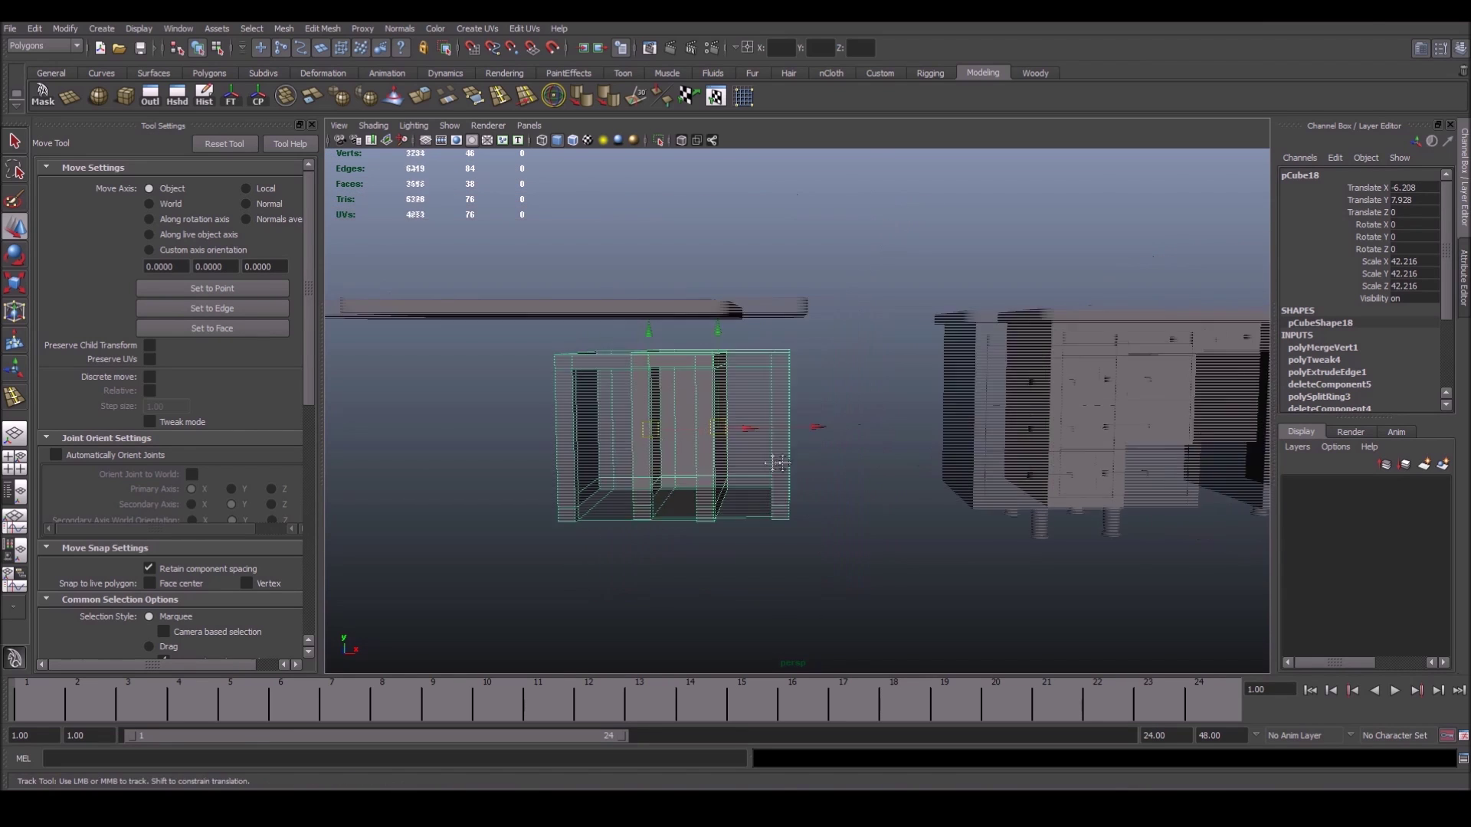
scroll(858, 438, "down", 2)
scroll(876, 439, "down", 1)
key("f")
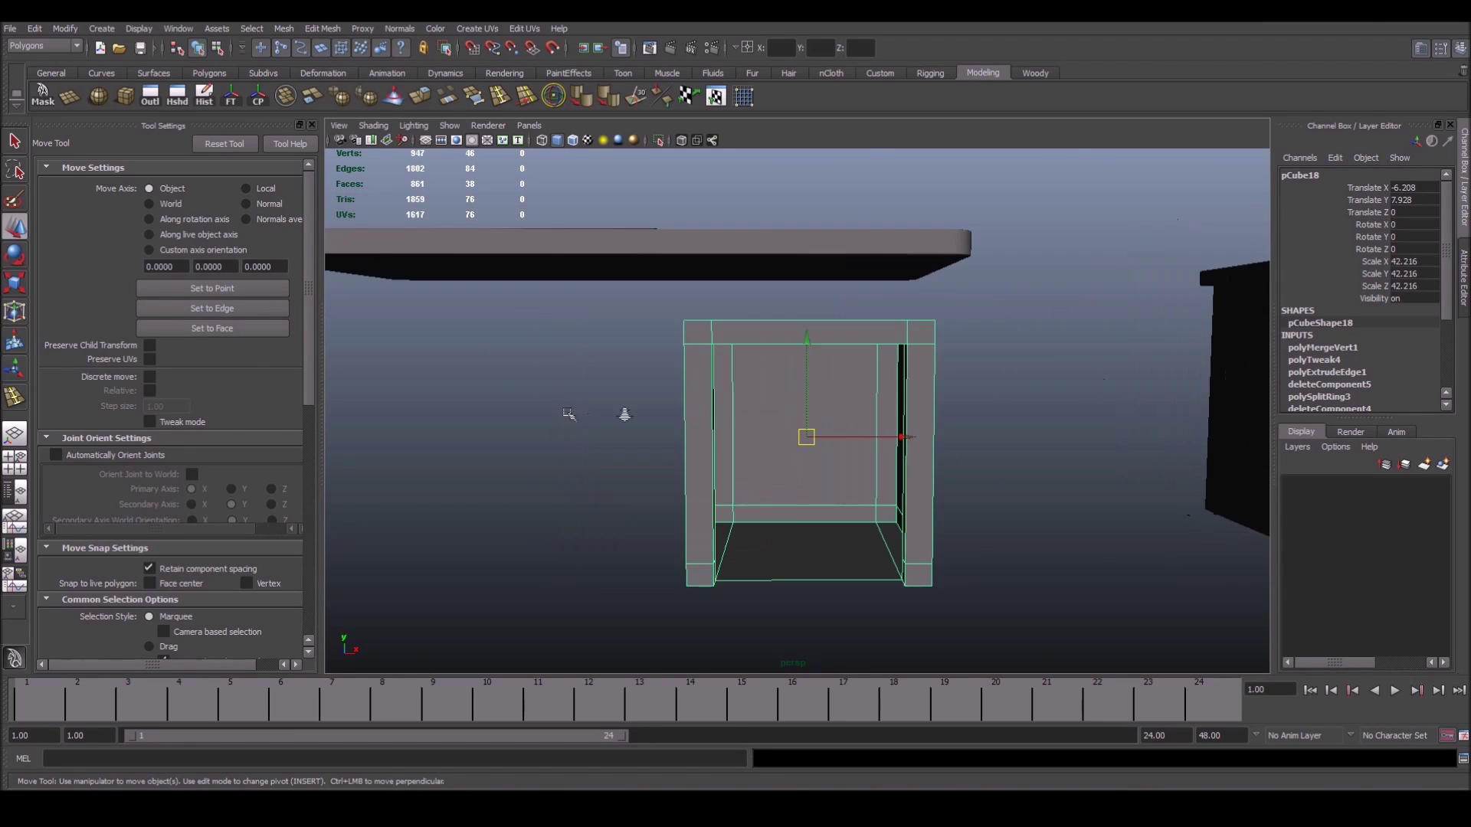
mouse_move(788, 413)
left_mouse_down("alt")
mouse_move(591, 387)
mouse_move(620, 375)
left_mouse_up("alt")
right_click_drag(618, 374, 627, 417)
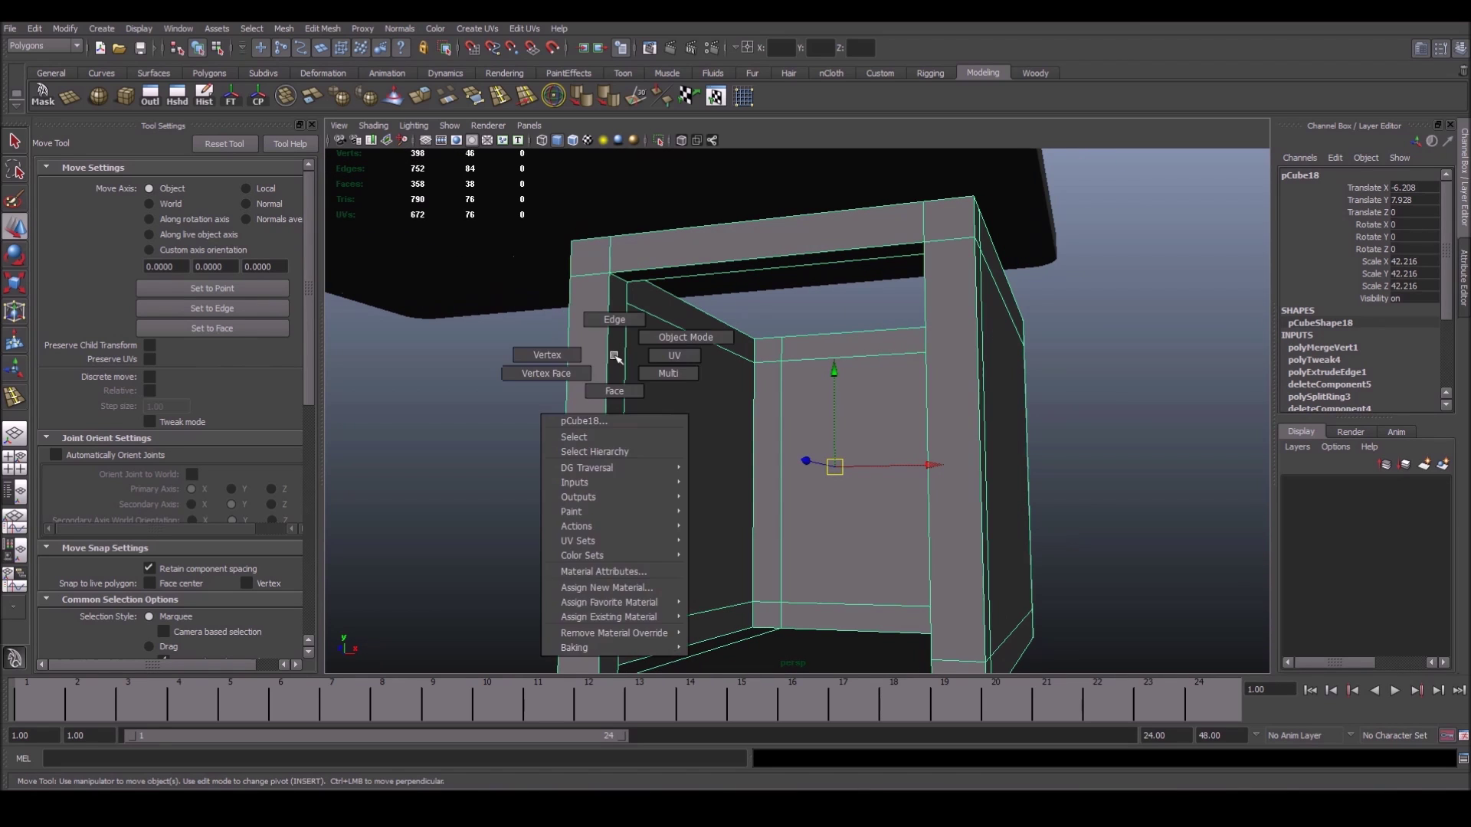
mouse_move(630, 466)
left_mouse_down("alt")
mouse_move(628, 398)
mouse_move(595, 499)
left_mouse_up("alt")
left_click(594, 460)
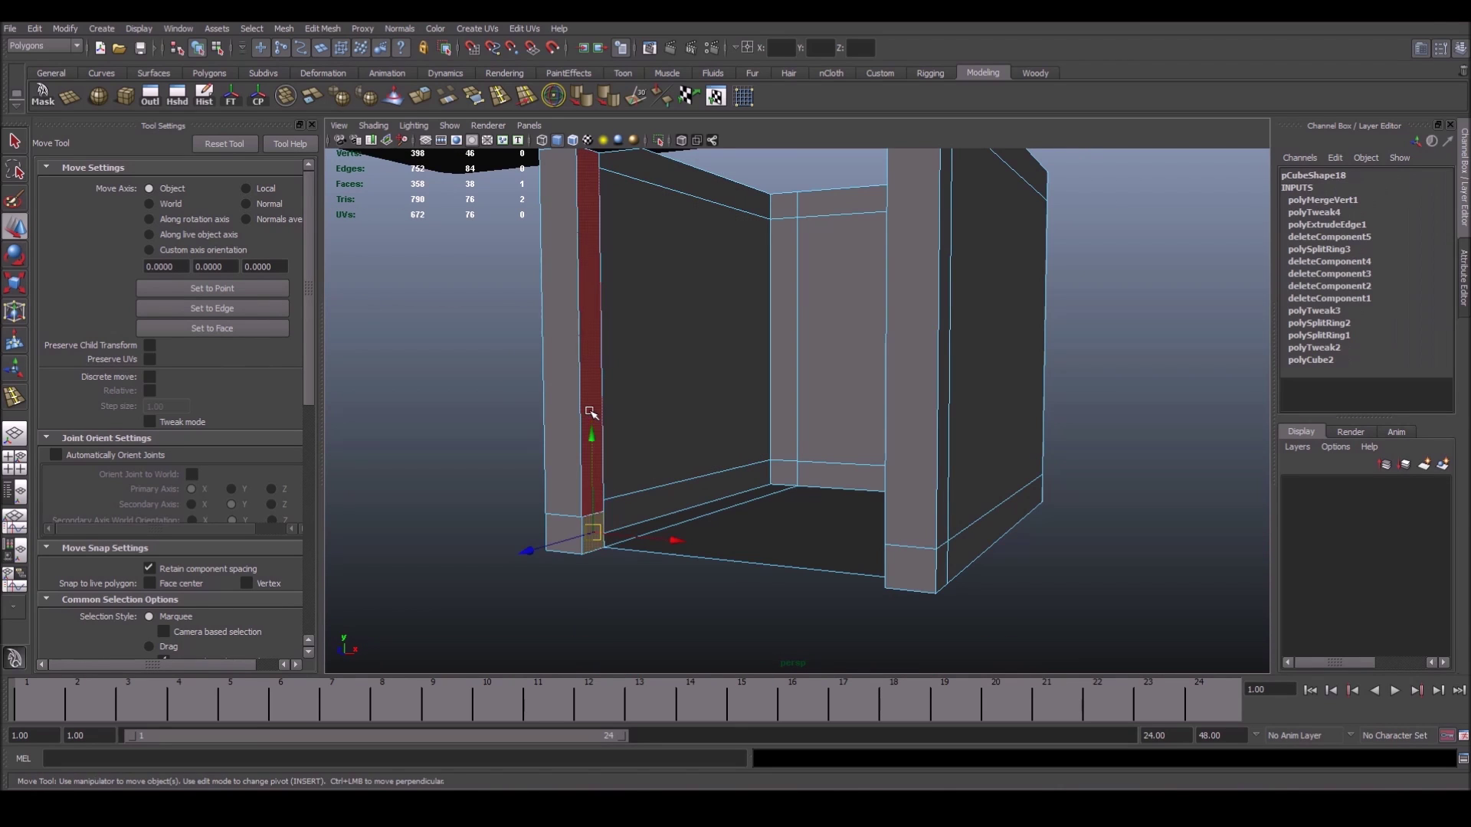
left_click(601, 383, "shift")
left_click_drag(672, 439, 613, 245, "alt")
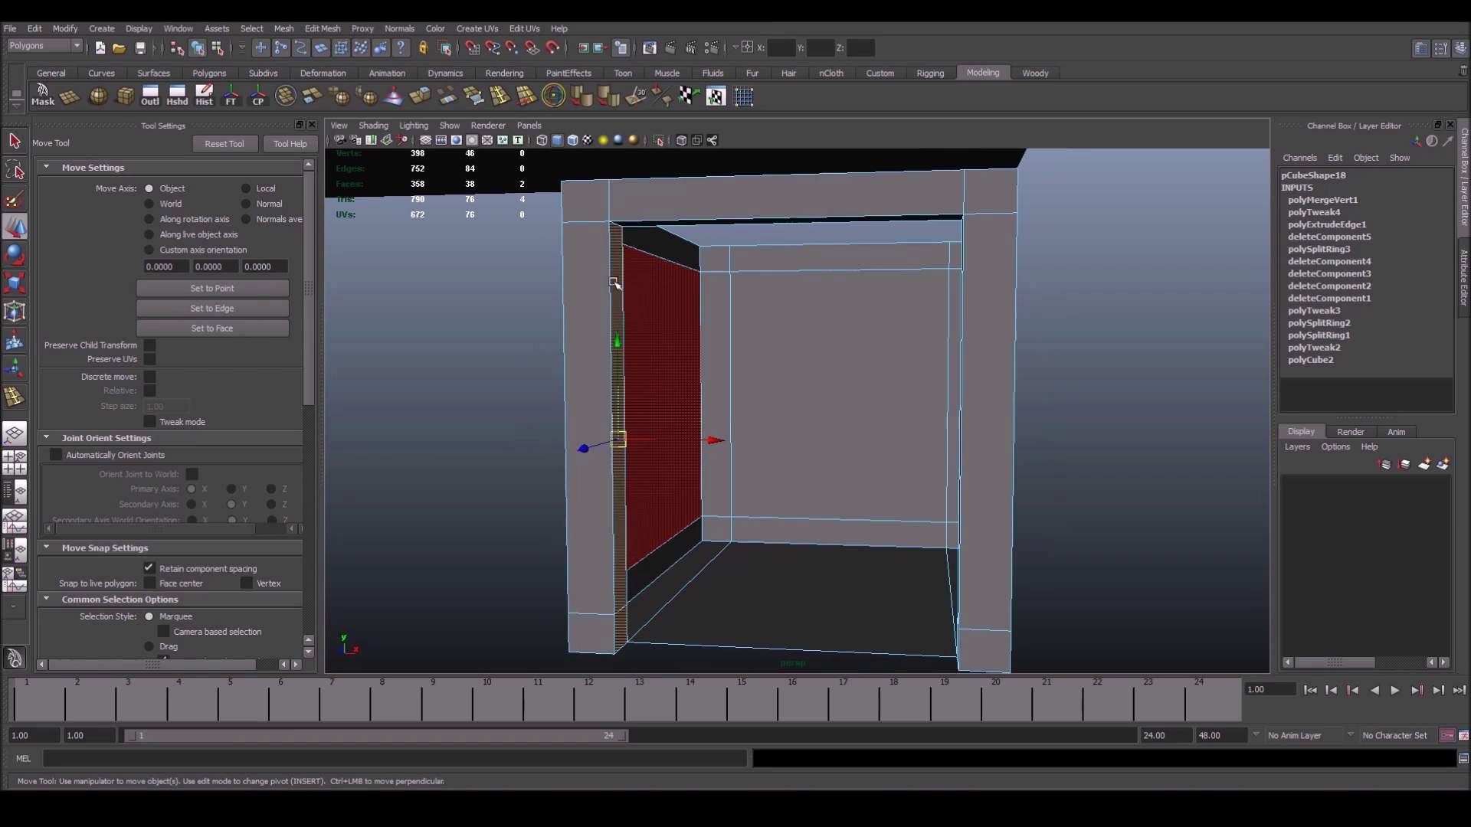
right_click_drag(613, 245, 681, 222)
In Edge mode, pick the pedestal's outer frame edges while tumbling around it
right_click(656, 202)
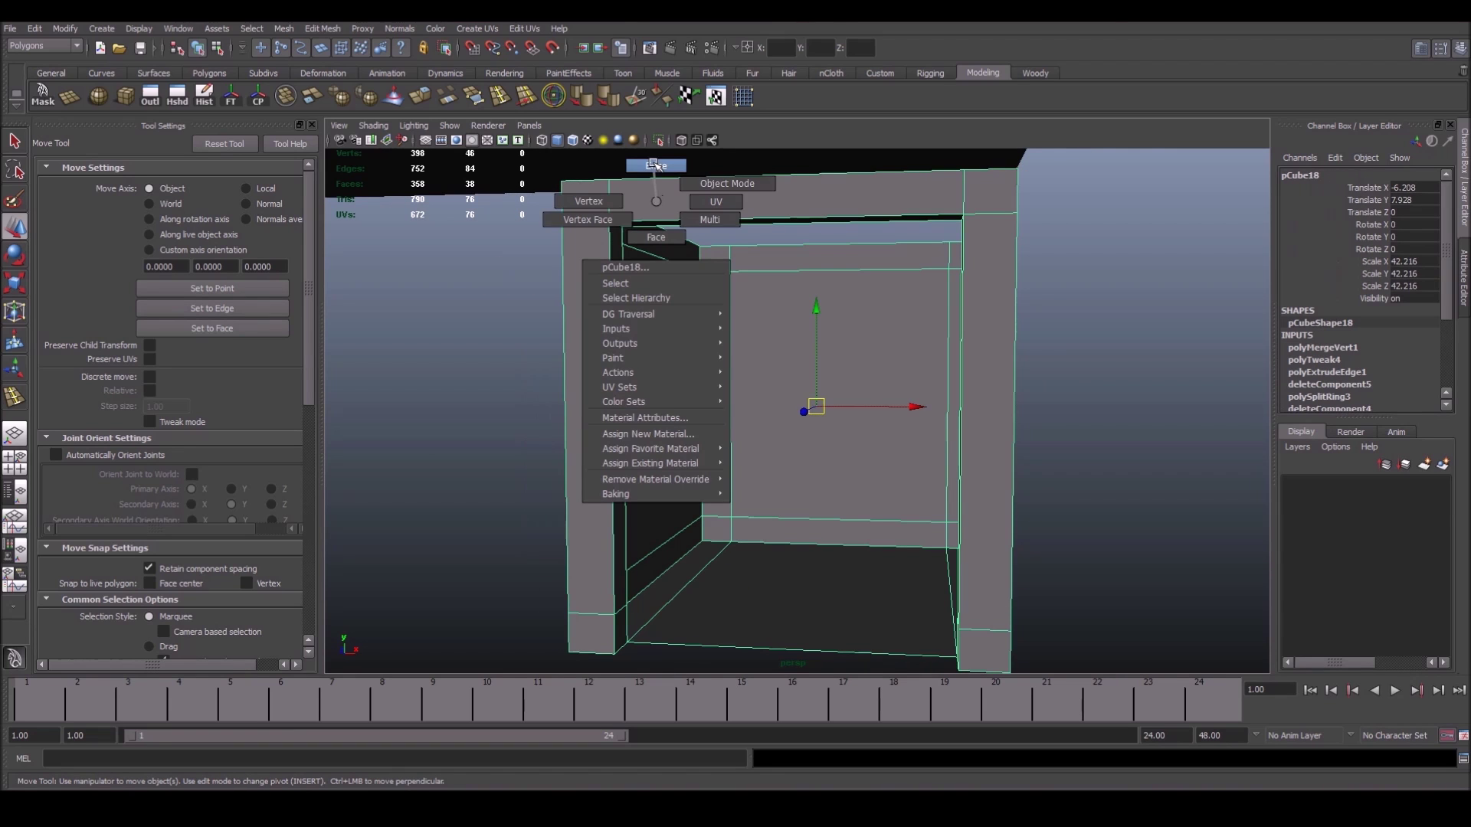
left_click(656, 164)
left_click(609, 283)
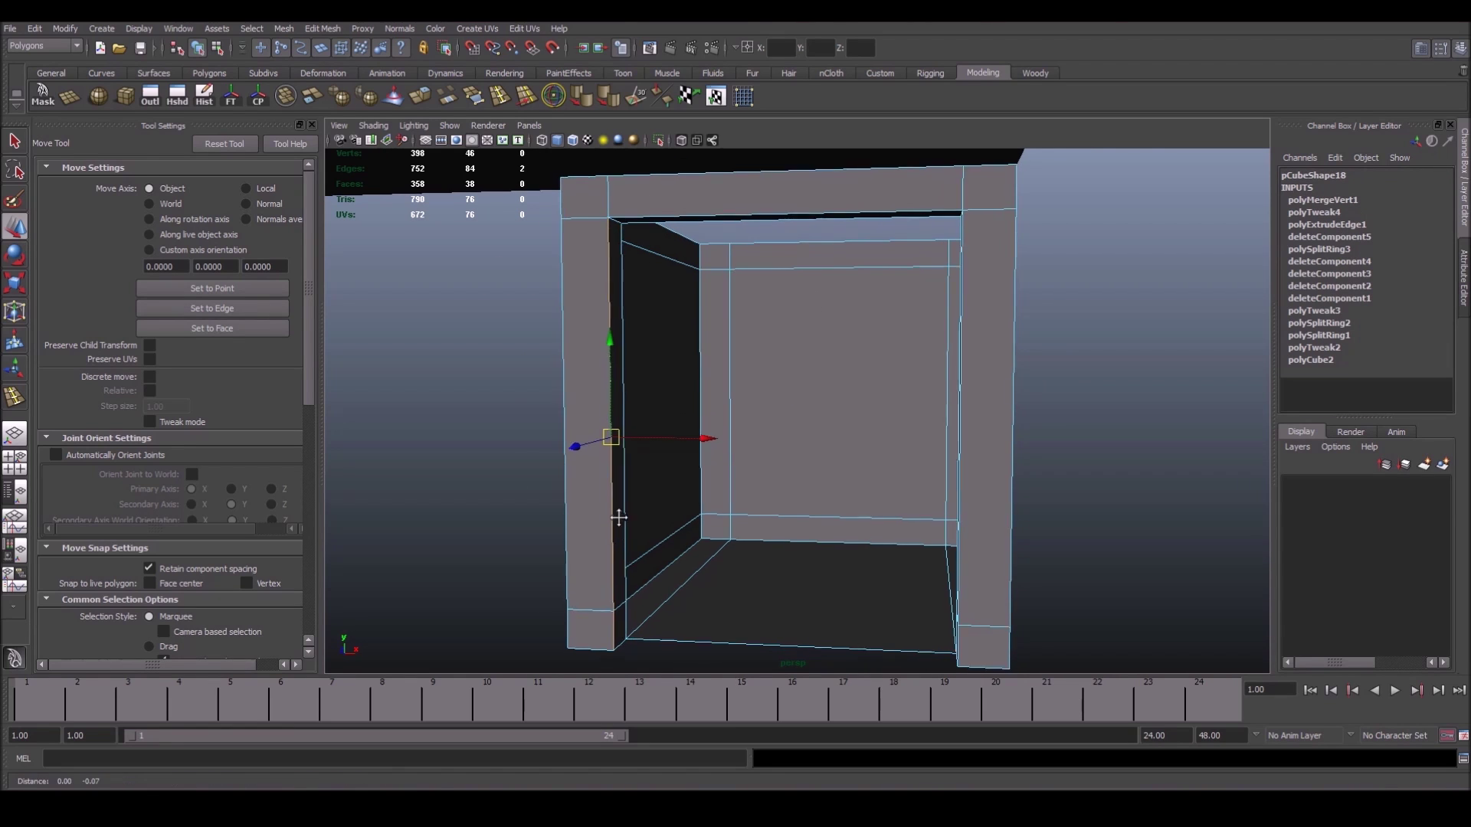
mouse_move(615, 515)
right_mouse_down("alt")
mouse_move(777, 421)
mouse_move(716, 435)
right_mouse_up("alt")
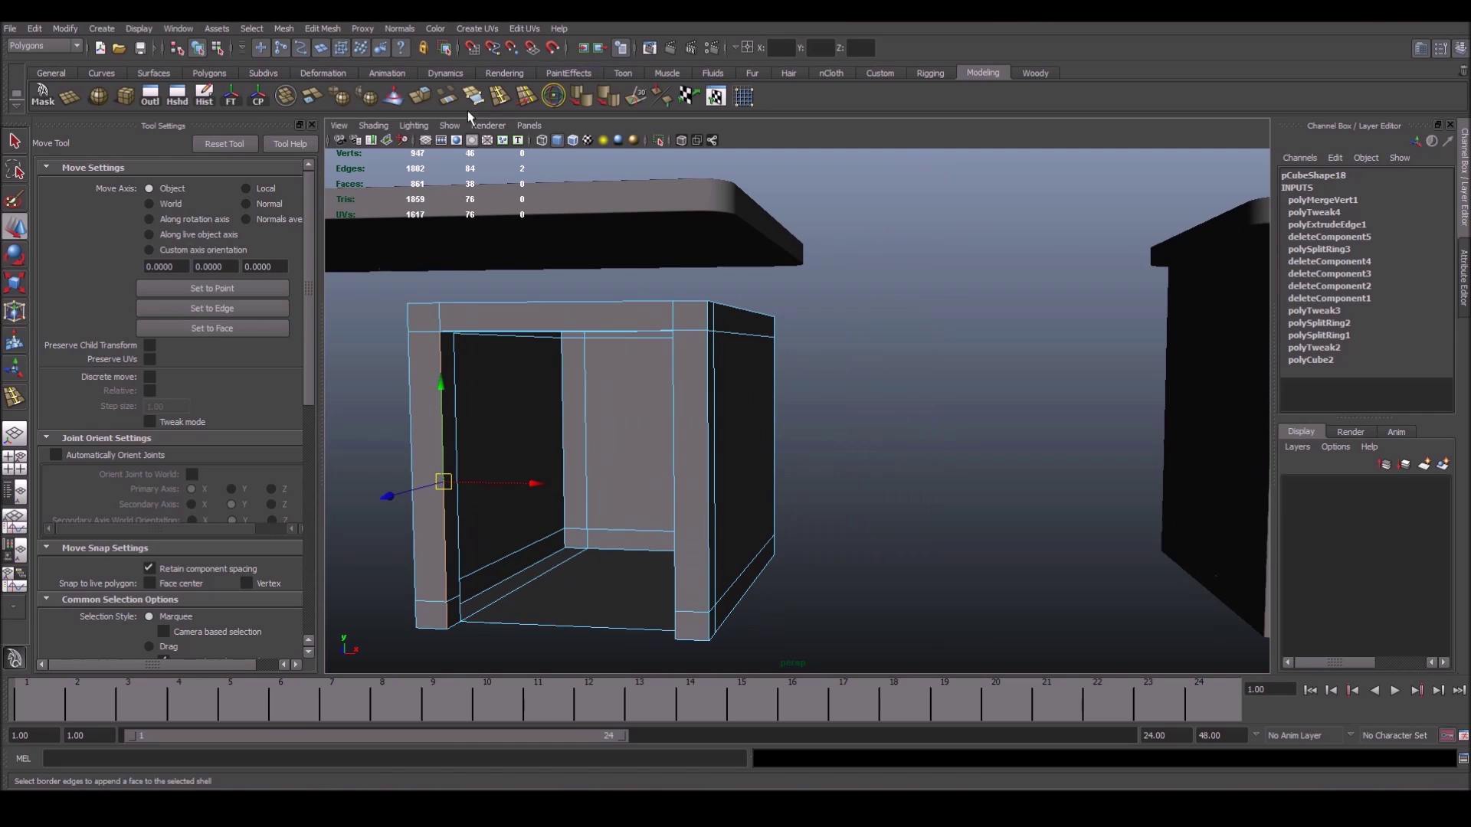
mouse_move(470, 384)
left_mouse_down("alt")
mouse_move(531, 384)
mouse_move(503, 320)
left_mouse_up("alt")
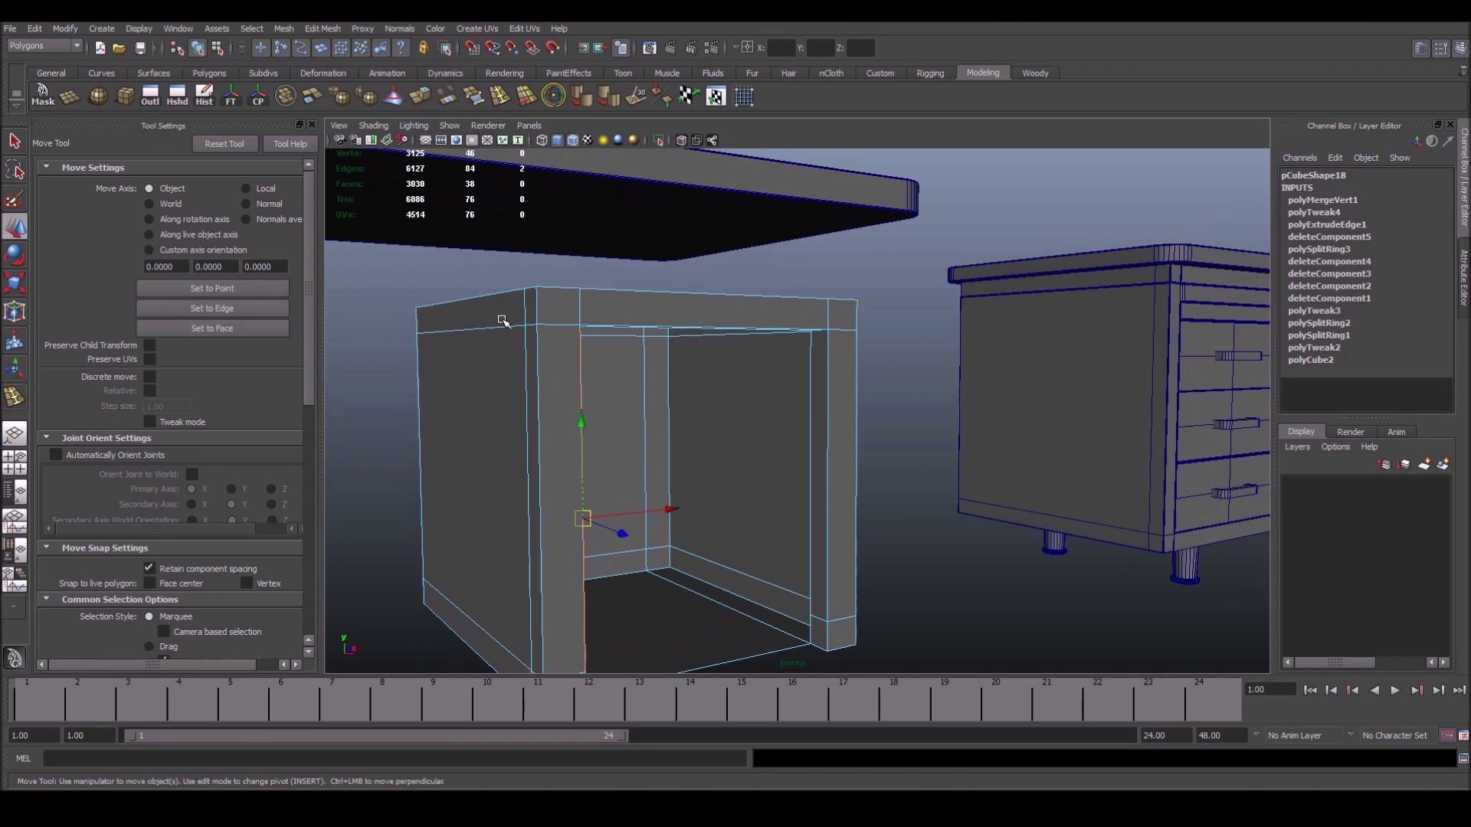
mouse_move(653, 402)
left_mouse_down("alt")
mouse_move(696, 368)
mouse_move(420, 542)
left_mouse_up("alt")
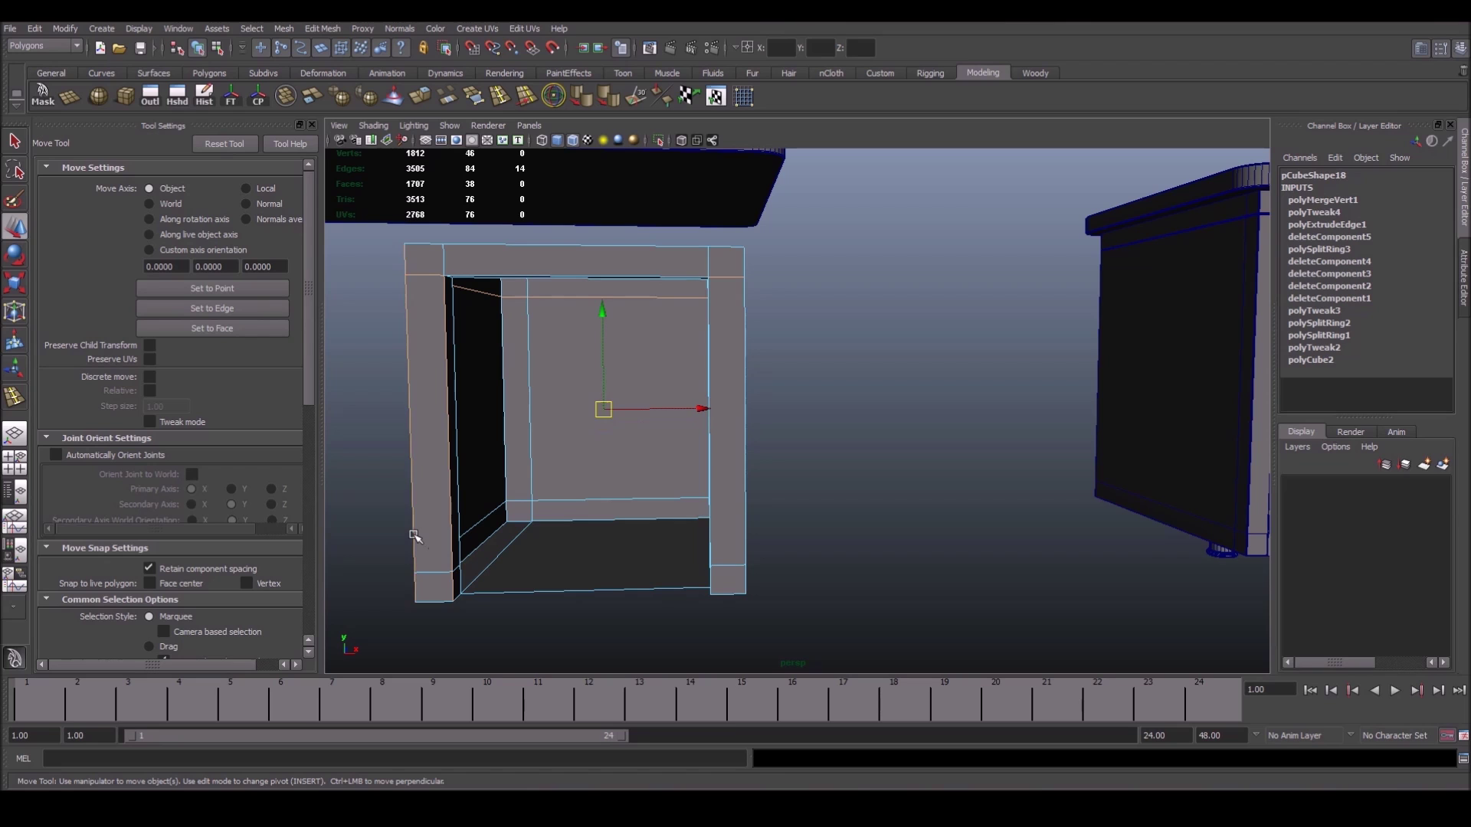
left_click_drag(749, 469, 789, 419, "alt")
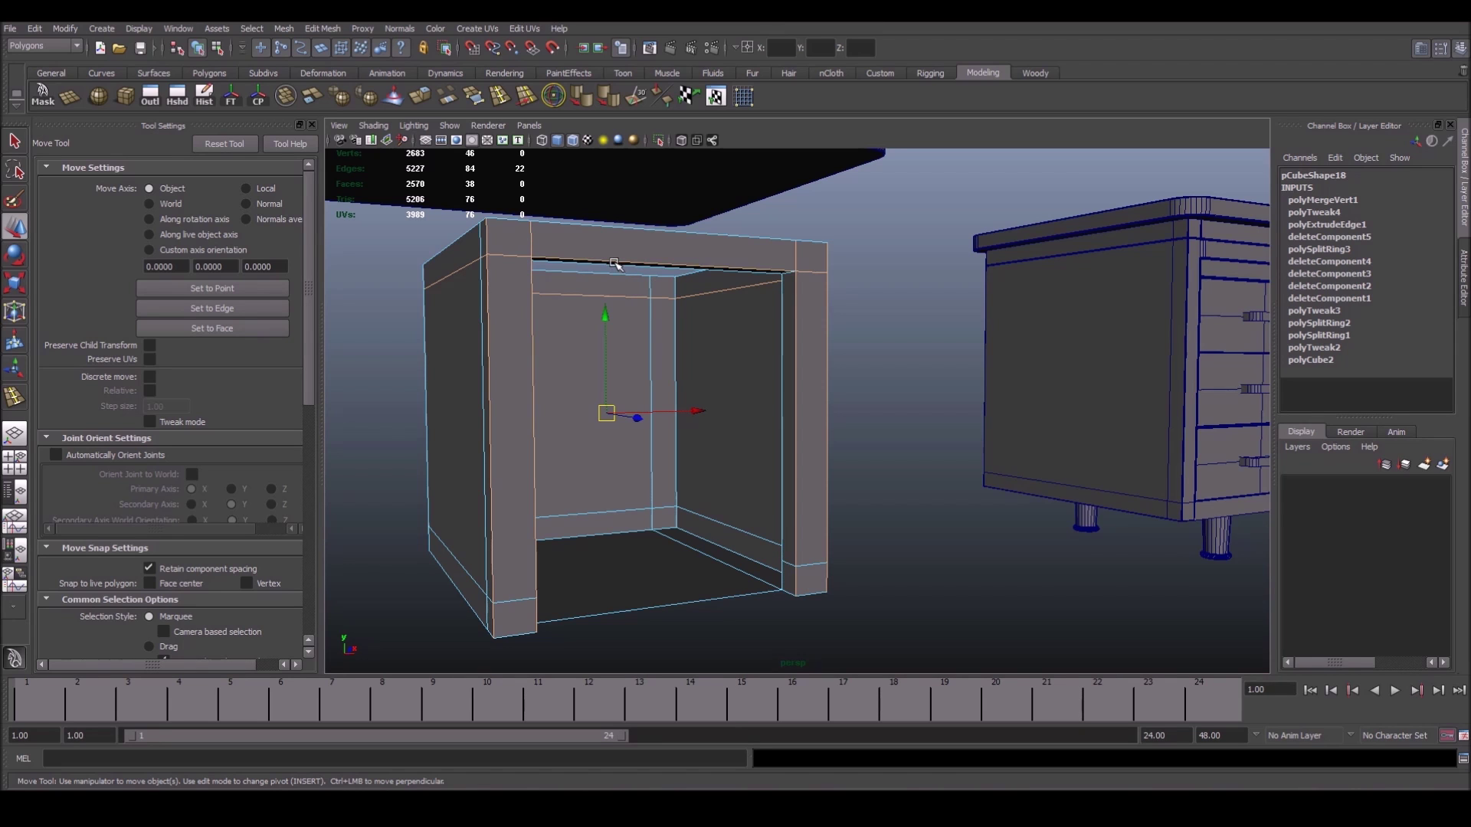
left_click_drag(614, 263, 641, 262, "alt")
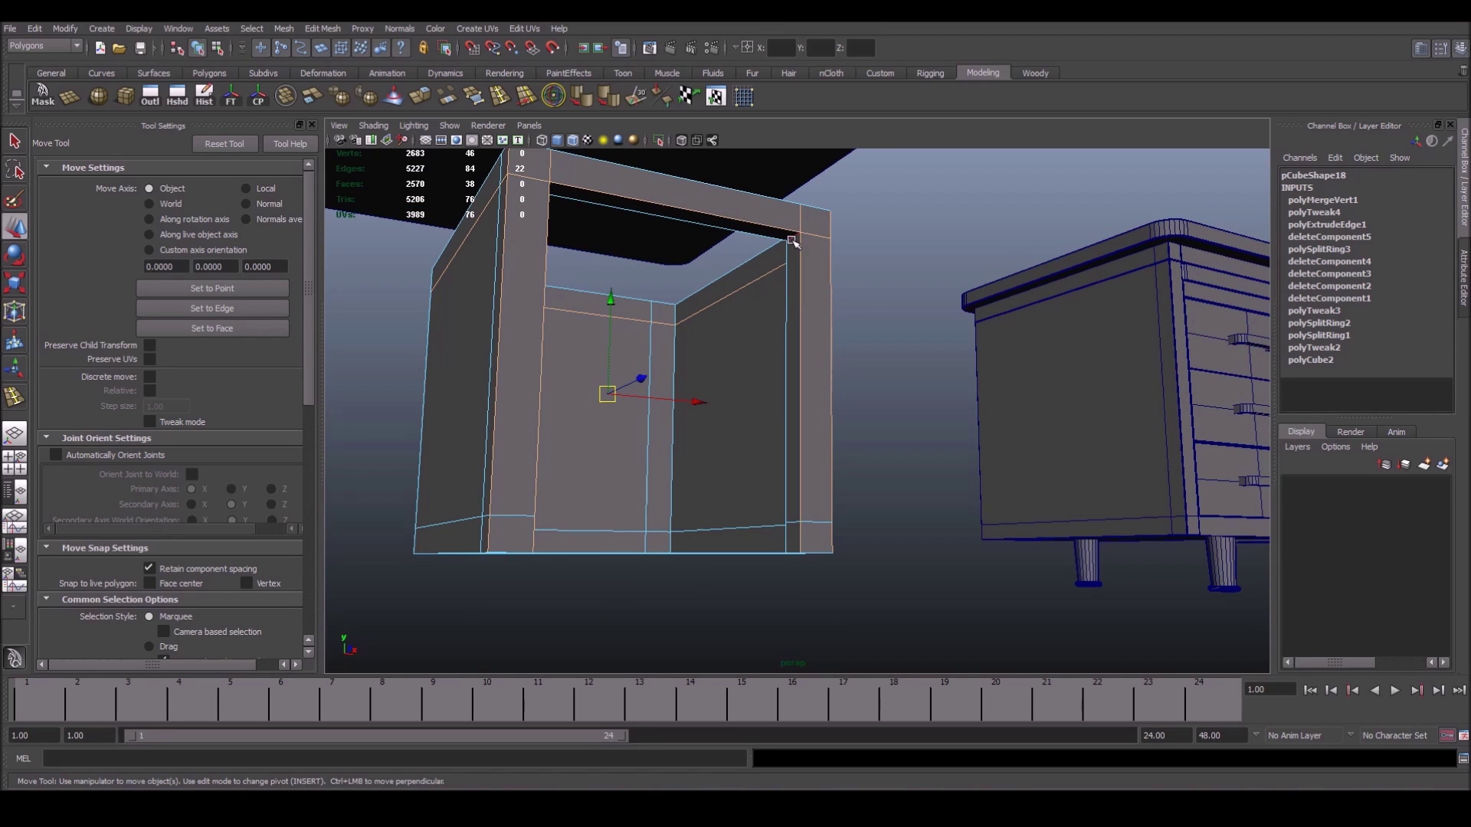
mouse_move(792, 242)
left_mouse_down("alt")
mouse_move(449, 266)
mouse_move(747, 441)
mouse_move(616, 395)
mouse_move(611, 322)
mouse_move(733, 396)
mouse_move(697, 385)
left_mouse_up("alt")
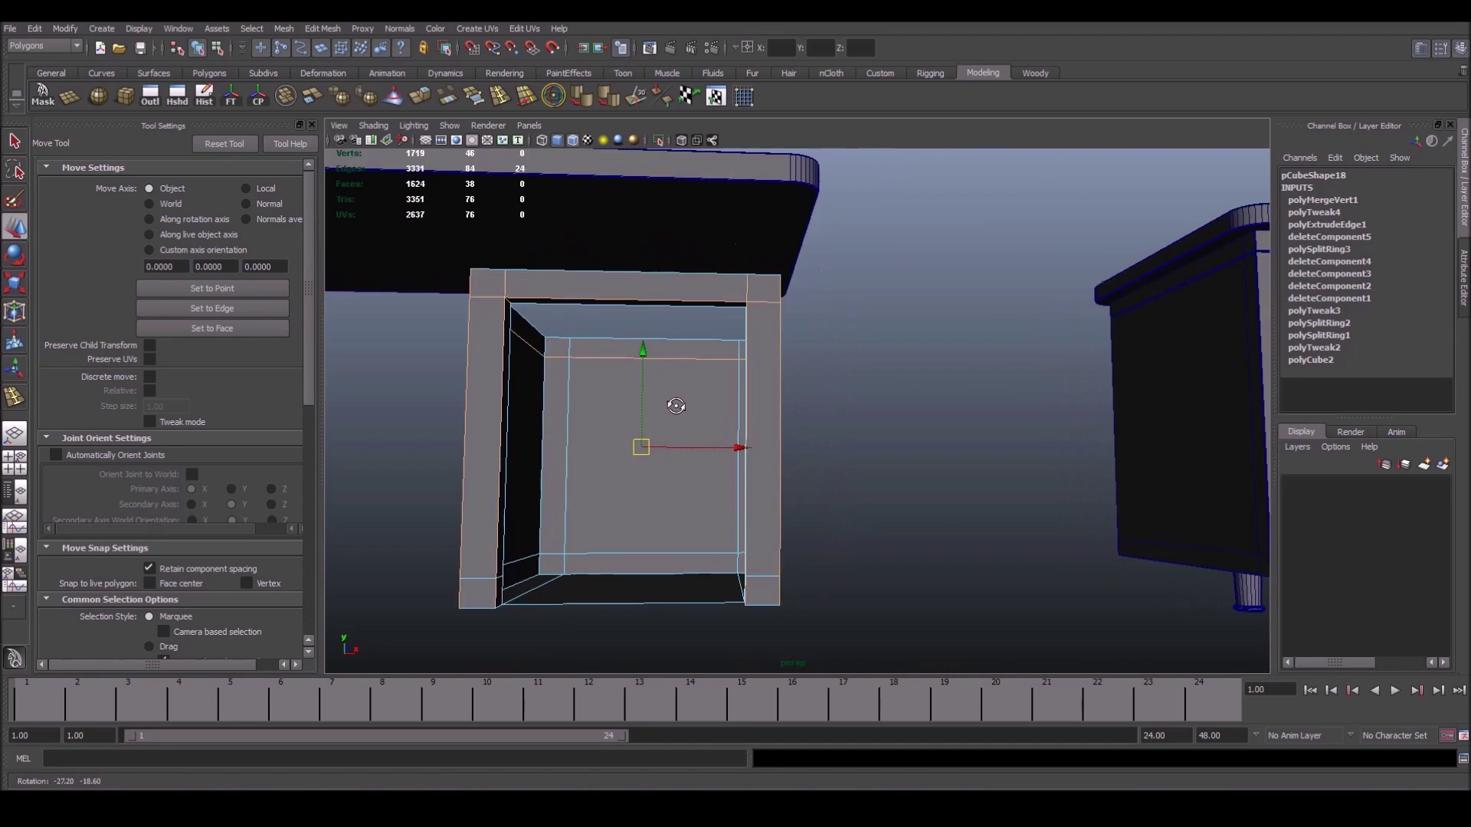
Bevel the selected frame edges and raise the bevel segments to 3
right_click_drag(697, 385, 1262, 266, "shift")
left_click(1370, 249)
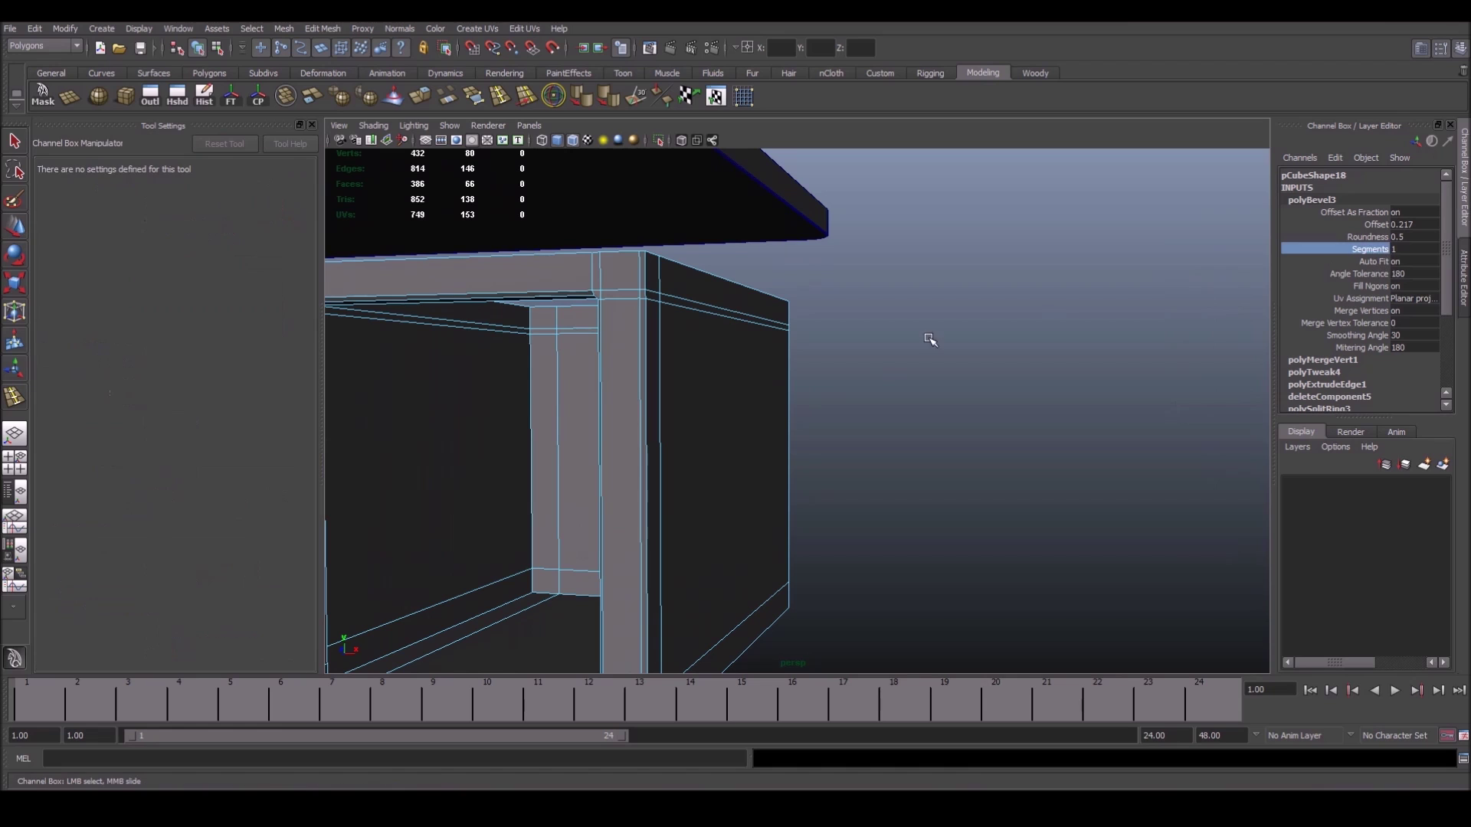
middle_click_drag(927, 338, 946, 341)
mouse_move(946, 341)
left_mouse_down("alt")
mouse_move(773, 370)
mouse_move(728, 360)
mouse_move(765, 362)
left_mouse_up("alt")
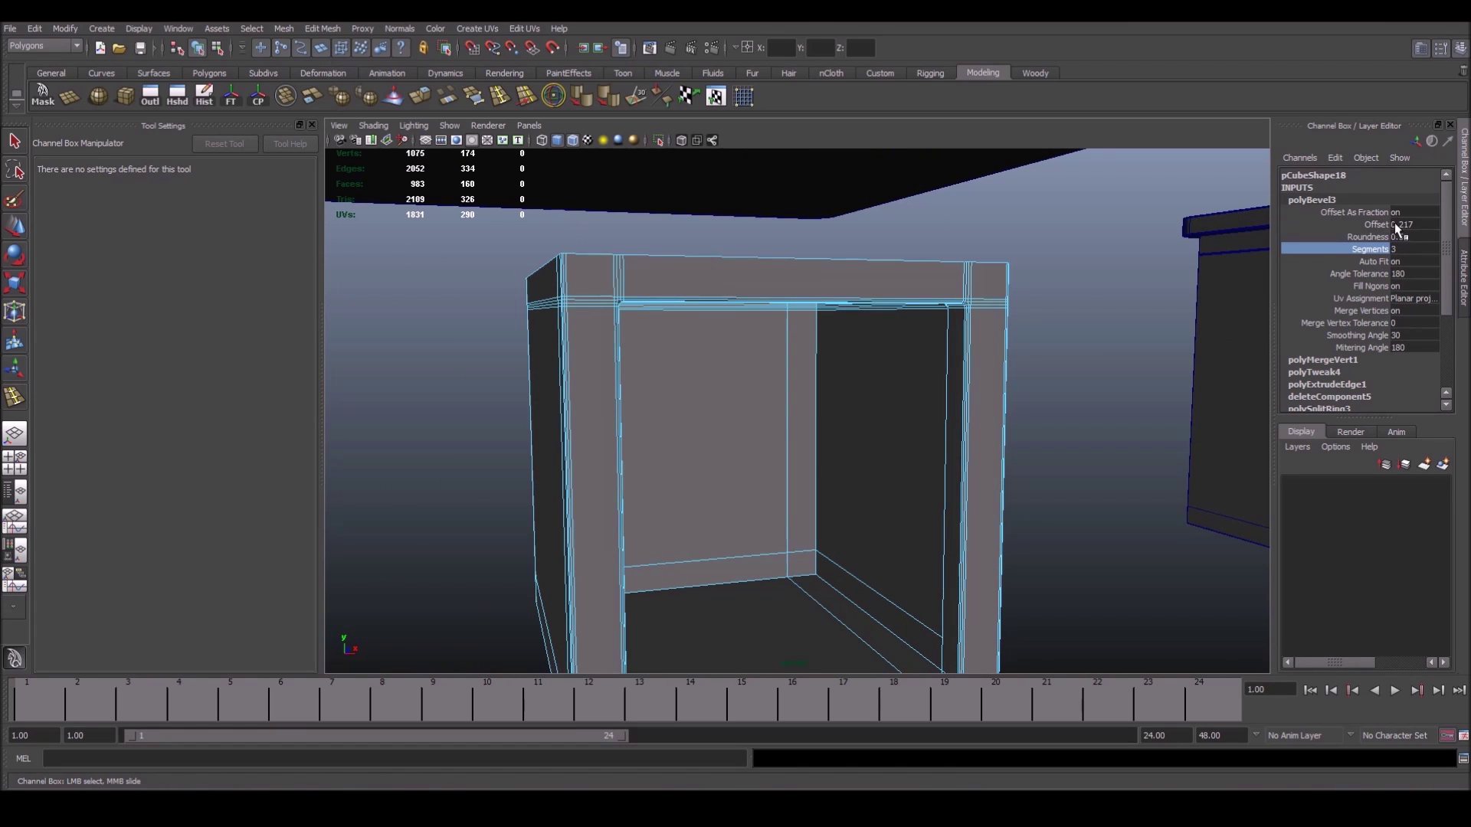
Try bevel offset values of about 0.1 and 0.05 in the polyBevel3 inputs
left_click(1376, 224)
middle_click_drag(766, 383, 727, 383)
left_click_drag(728, 383, 558, 413, "alt")
right_click_drag(558, 414, 735, 387, "alt")
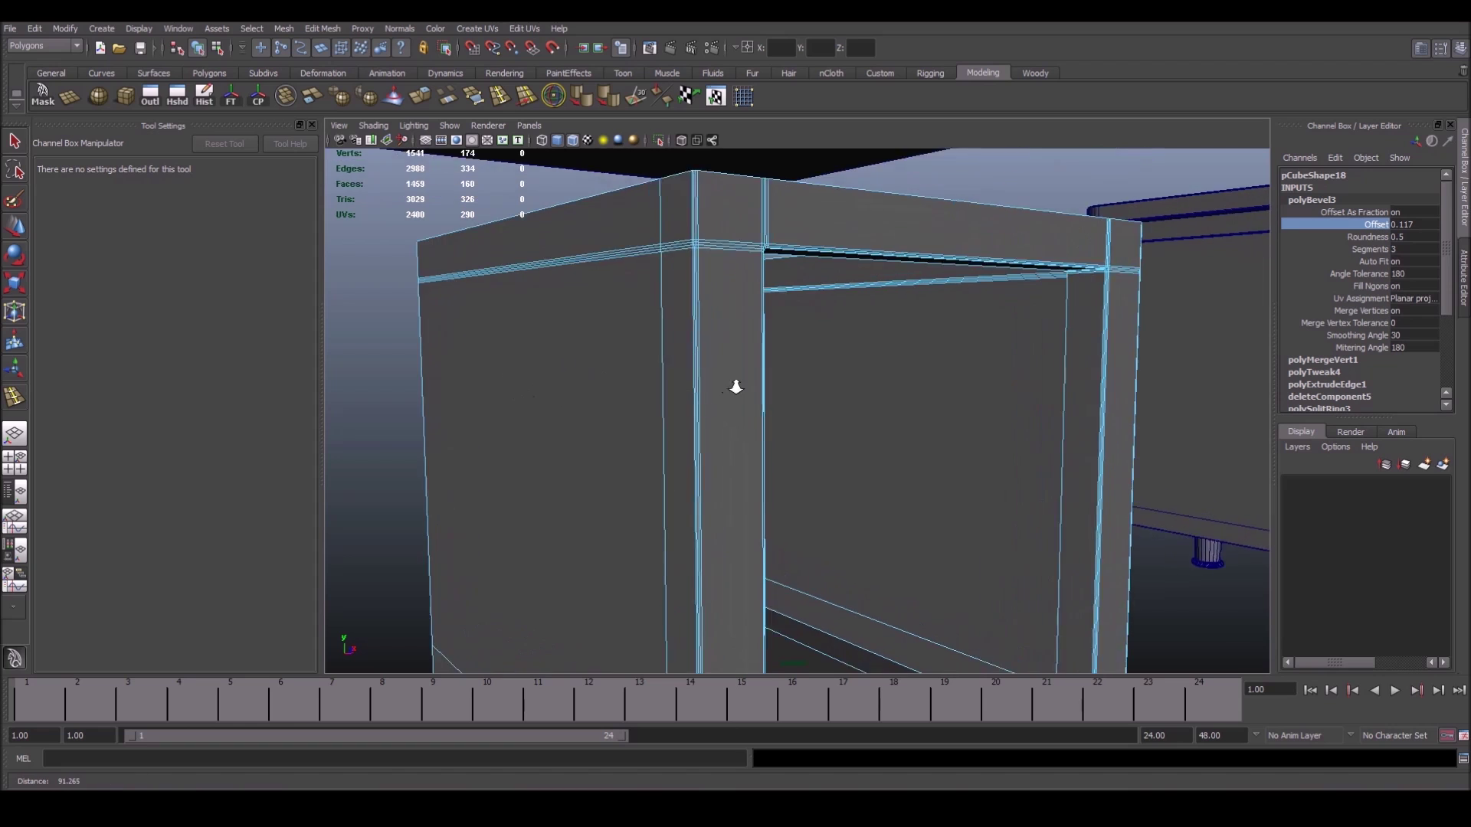
mouse_move(735, 387)
left_mouse_down("alt")
mouse_move(689, 399)
mouse_move(962, 363)
left_mouse_up("alt")
right_click_drag(962, 363, 762, 358, "alt")
type("0.1")
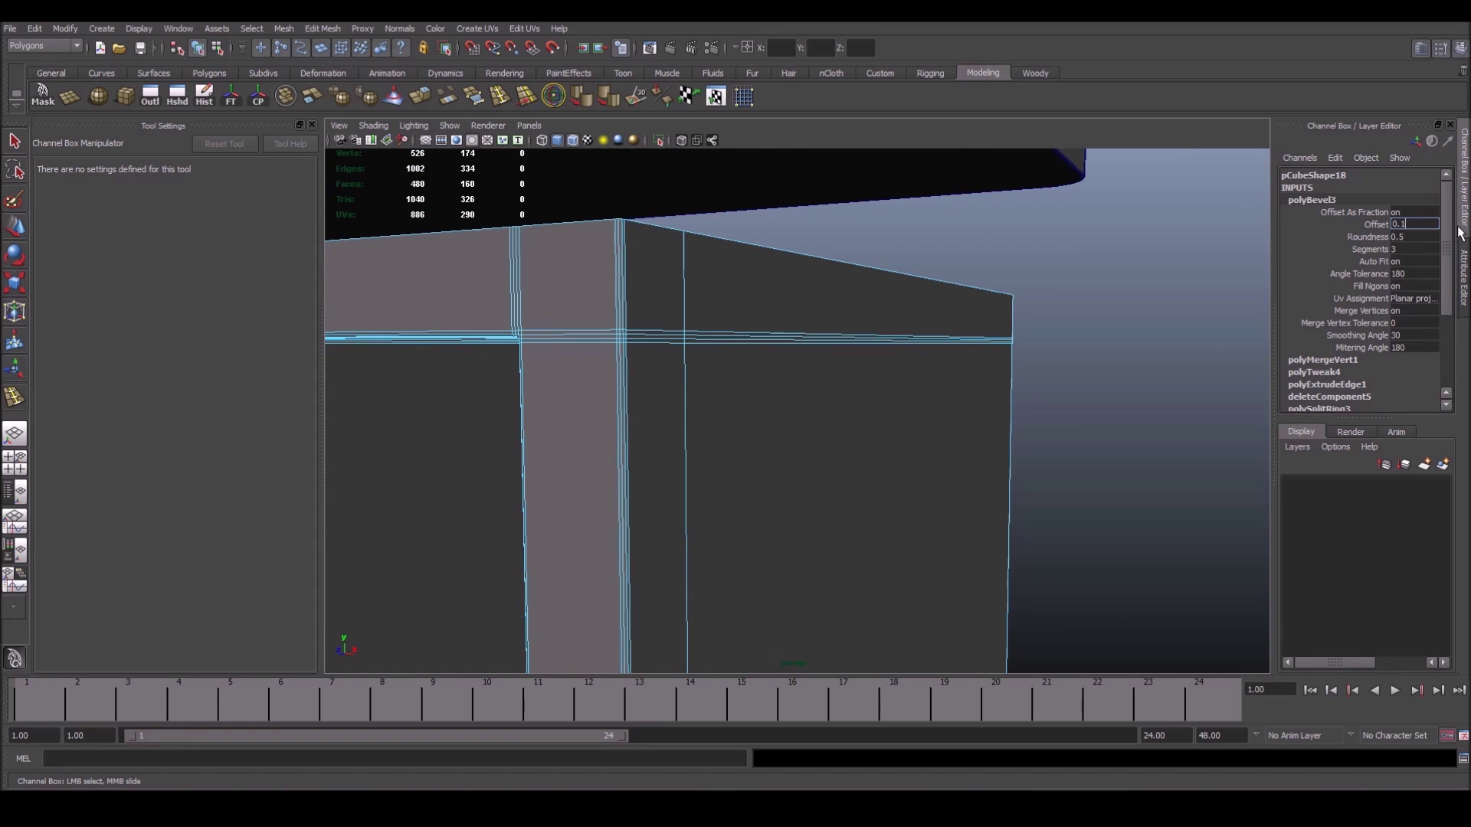
key("Return")
left_click(1417, 236)
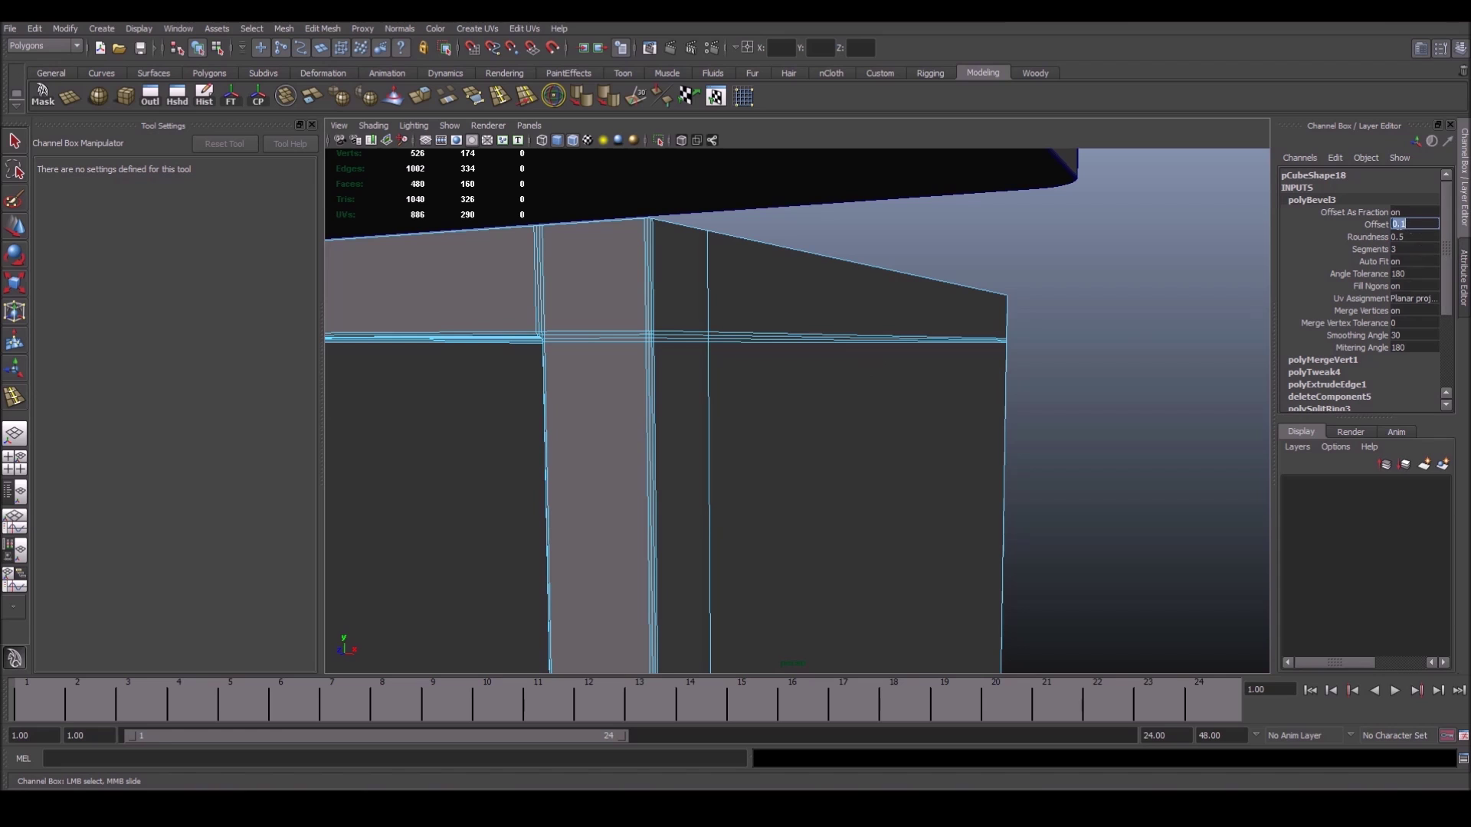
type("0.05")
key("Return")
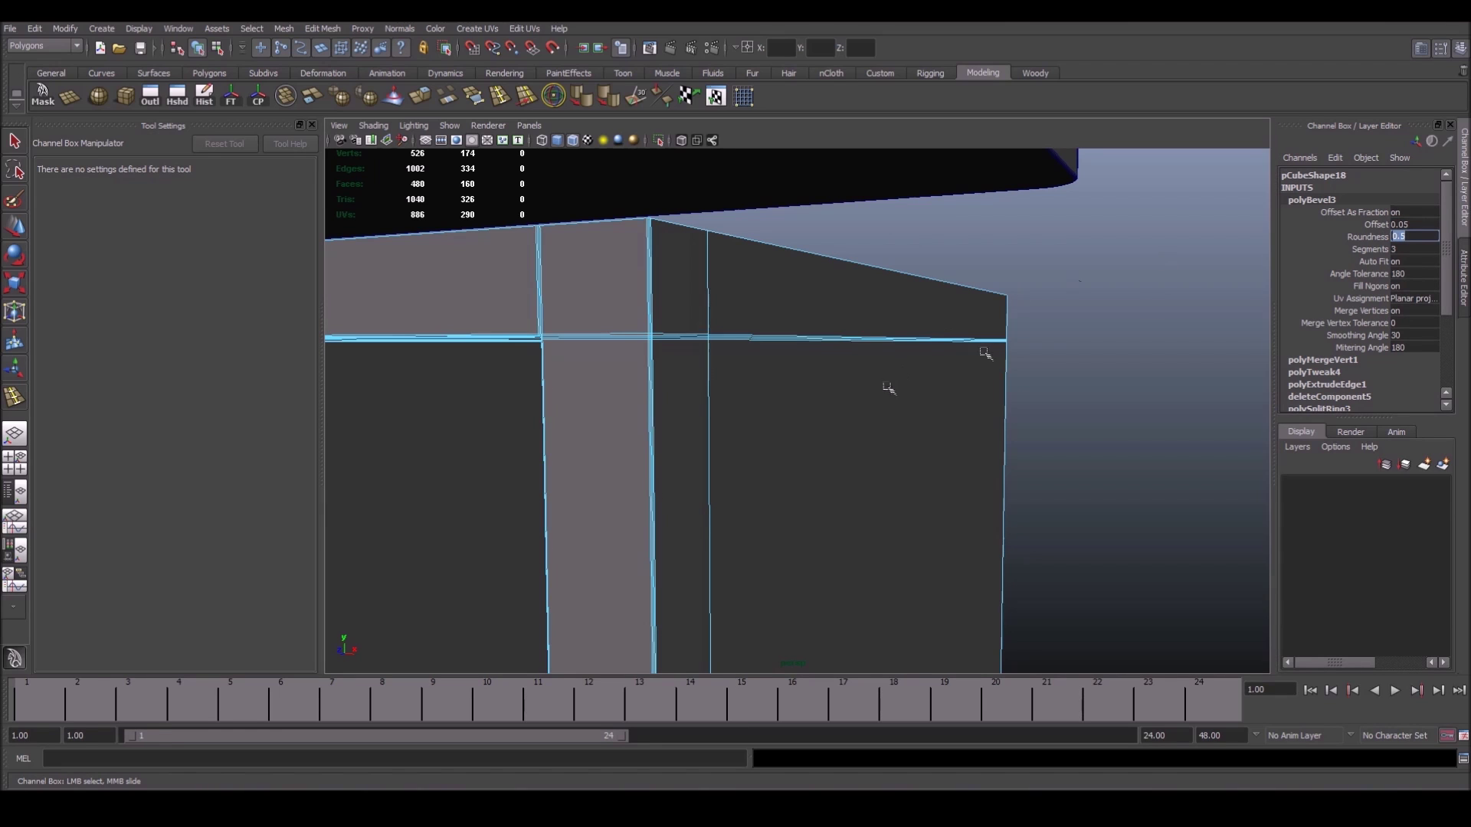
Set the bevel roundness to 0.5 and the offset back to 0.1
mouse_move(887, 388)
left_mouse_down("alt")
mouse_move(804, 352)
mouse_move(886, 312)
left_mouse_up("alt")
left_click(1414, 236)
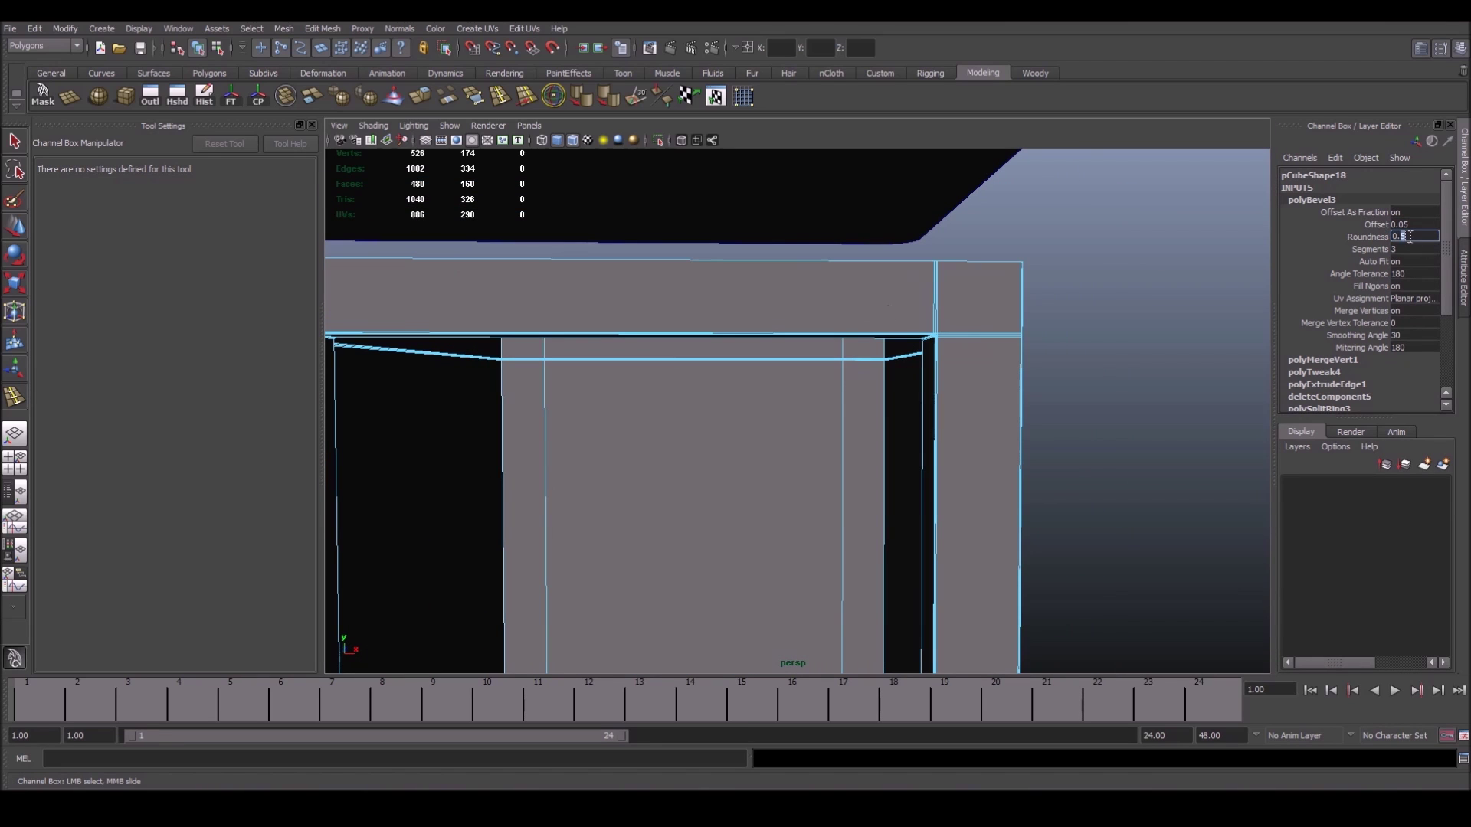
key("Tab")
mouse_move(1006, 417)
left_mouse_down("alt")
mouse_move(879, 485)
mouse_move(751, 370)
mouse_move(776, 376)
left_mouse_up("alt")
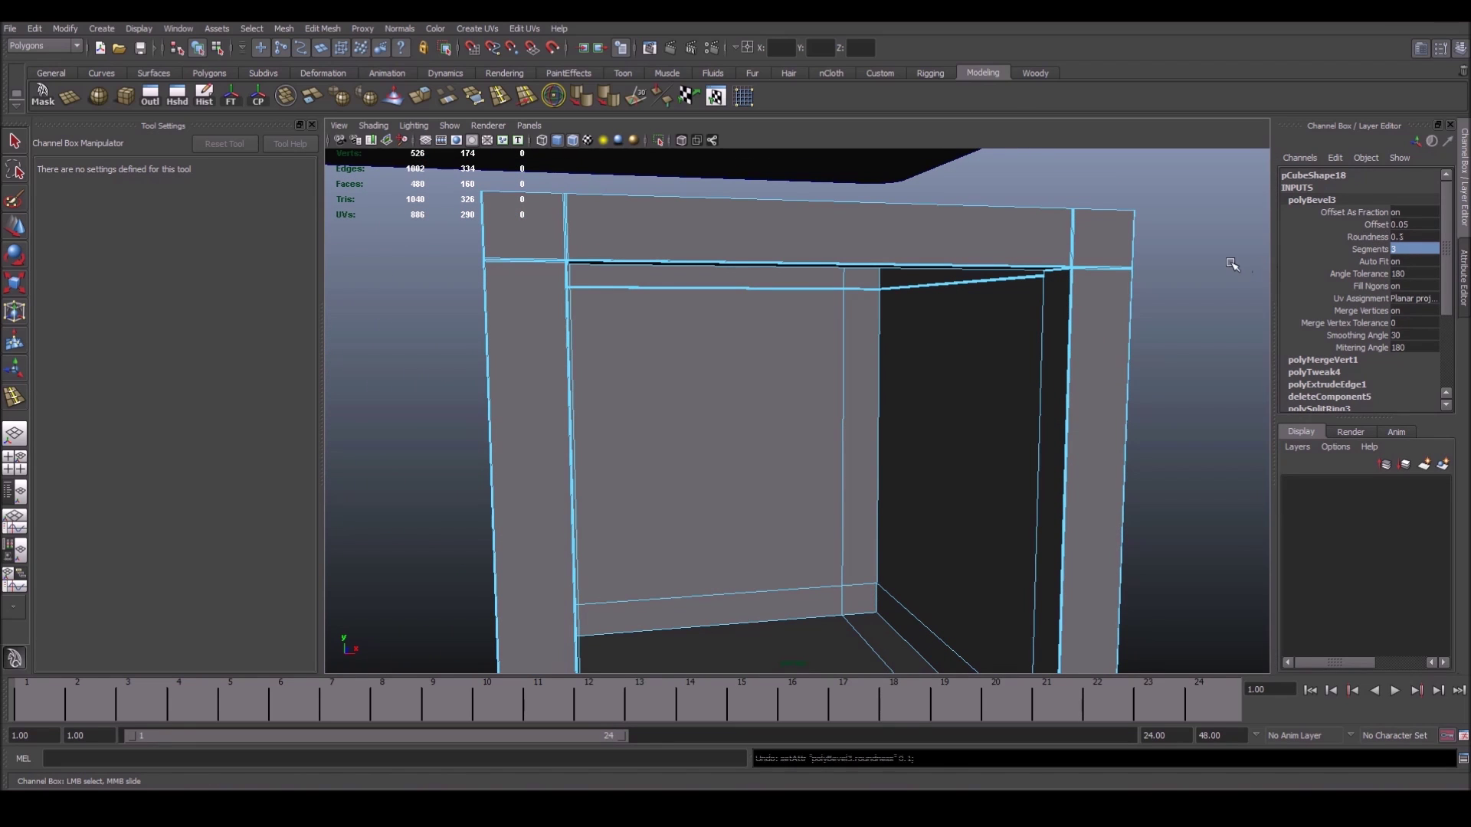
middle_click_drag(1187, 282, 1186, 281)
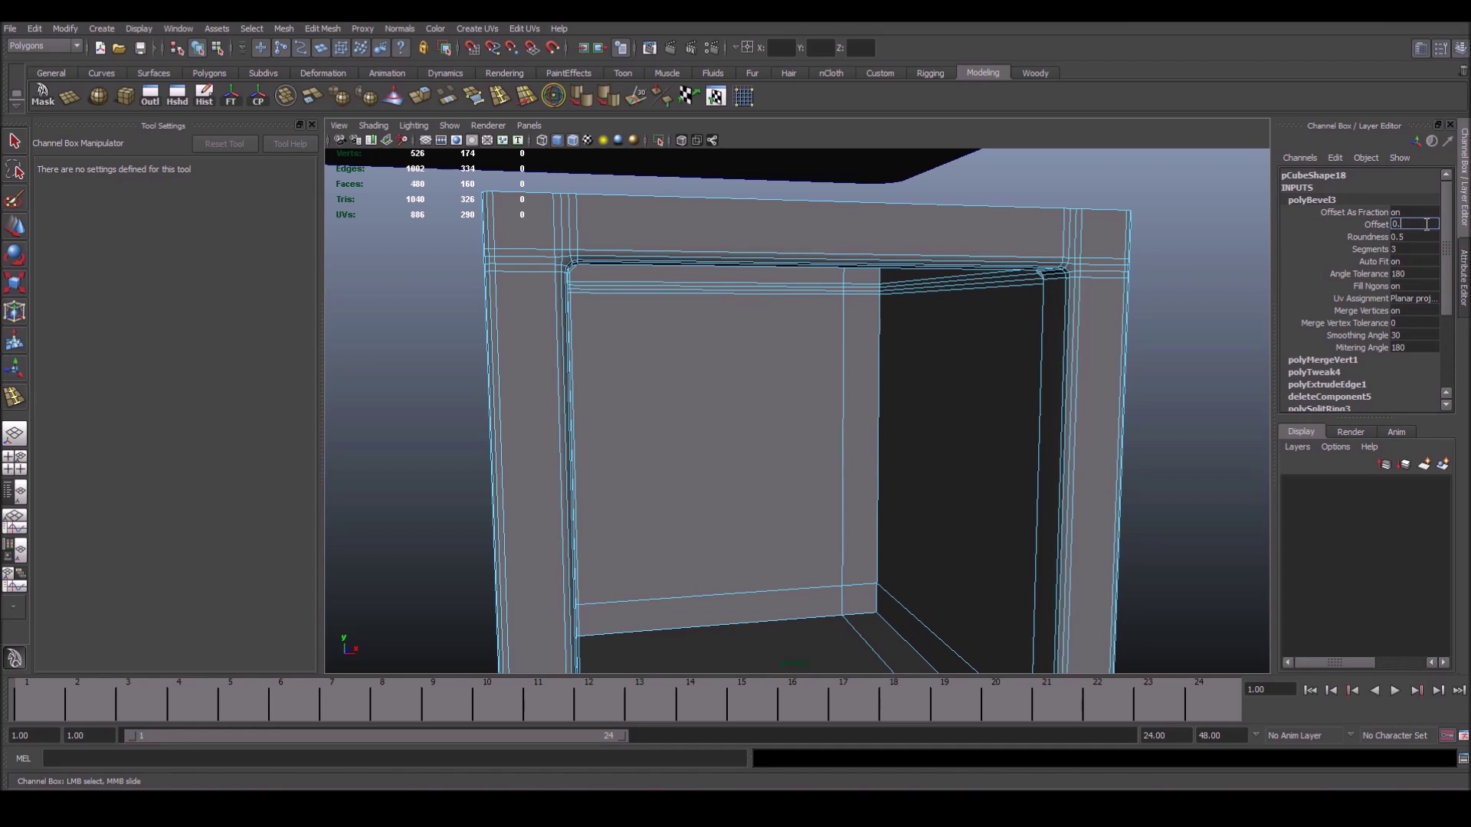
type("1")
key("Tab")
Return the bevelled pedestal frame to Object Mode with the Move tool active
mouse_move(1060, 328)
left_mouse_down("alt")
mouse_move(863, 312)
mouse_move(906, 334)
mouse_move(739, 456)
mouse_move(805, 458)
mouse_move(853, 394)
mouse_move(879, 452)
mouse_move(835, 403)
left_mouse_up("alt")
right_click(906, 334)
left_click(977, 316)
key("w")
scroll(942, 341, "down", 5)
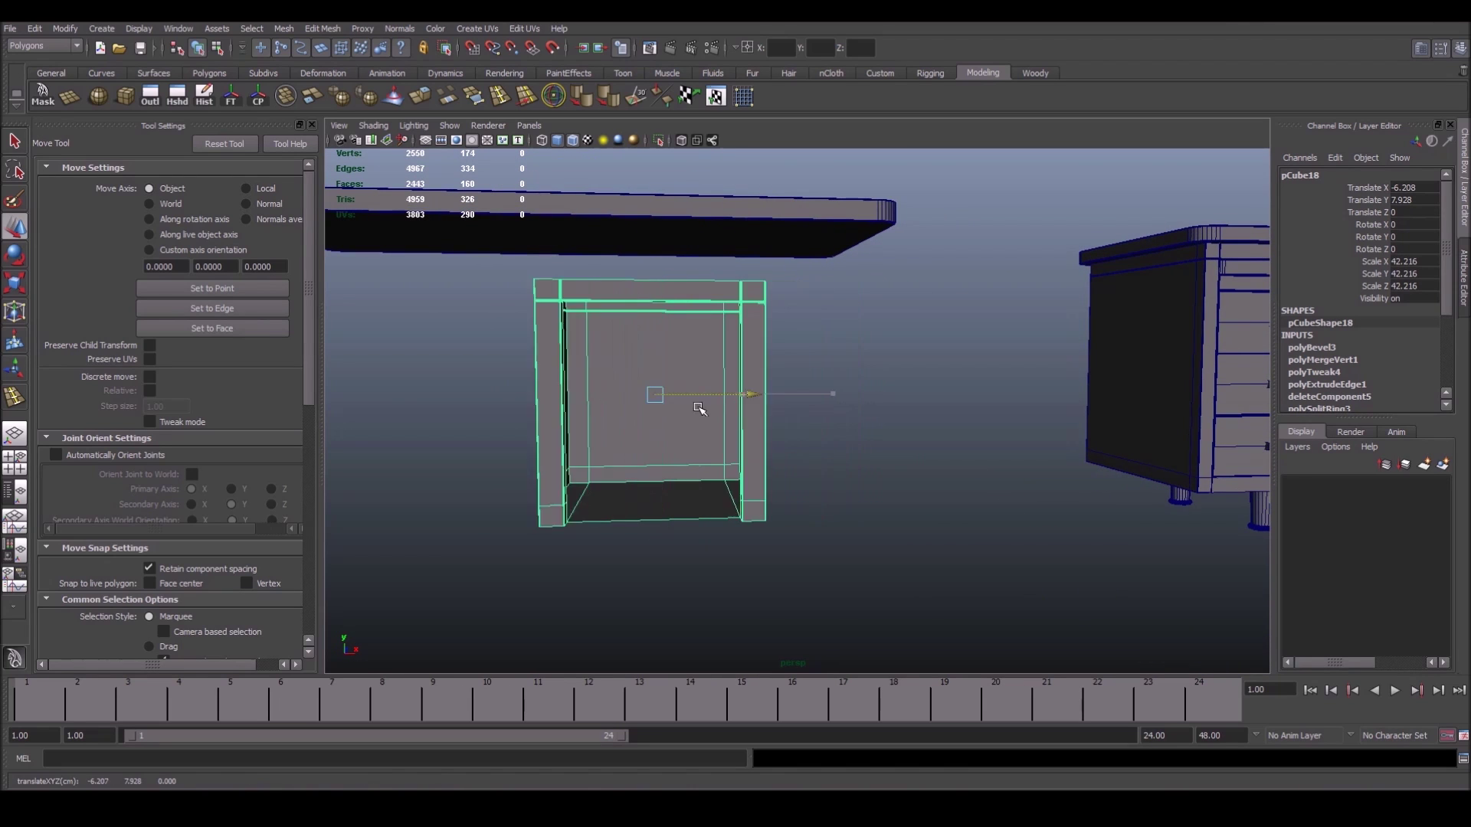
Move the pedestal frame to about X -58.7, Y 16.2, flush beneath the desktop
mouse_move(700, 408)
left_mouse_down()
mouse_move(926, 427)
mouse_move(881, 400)
left_mouse_up()
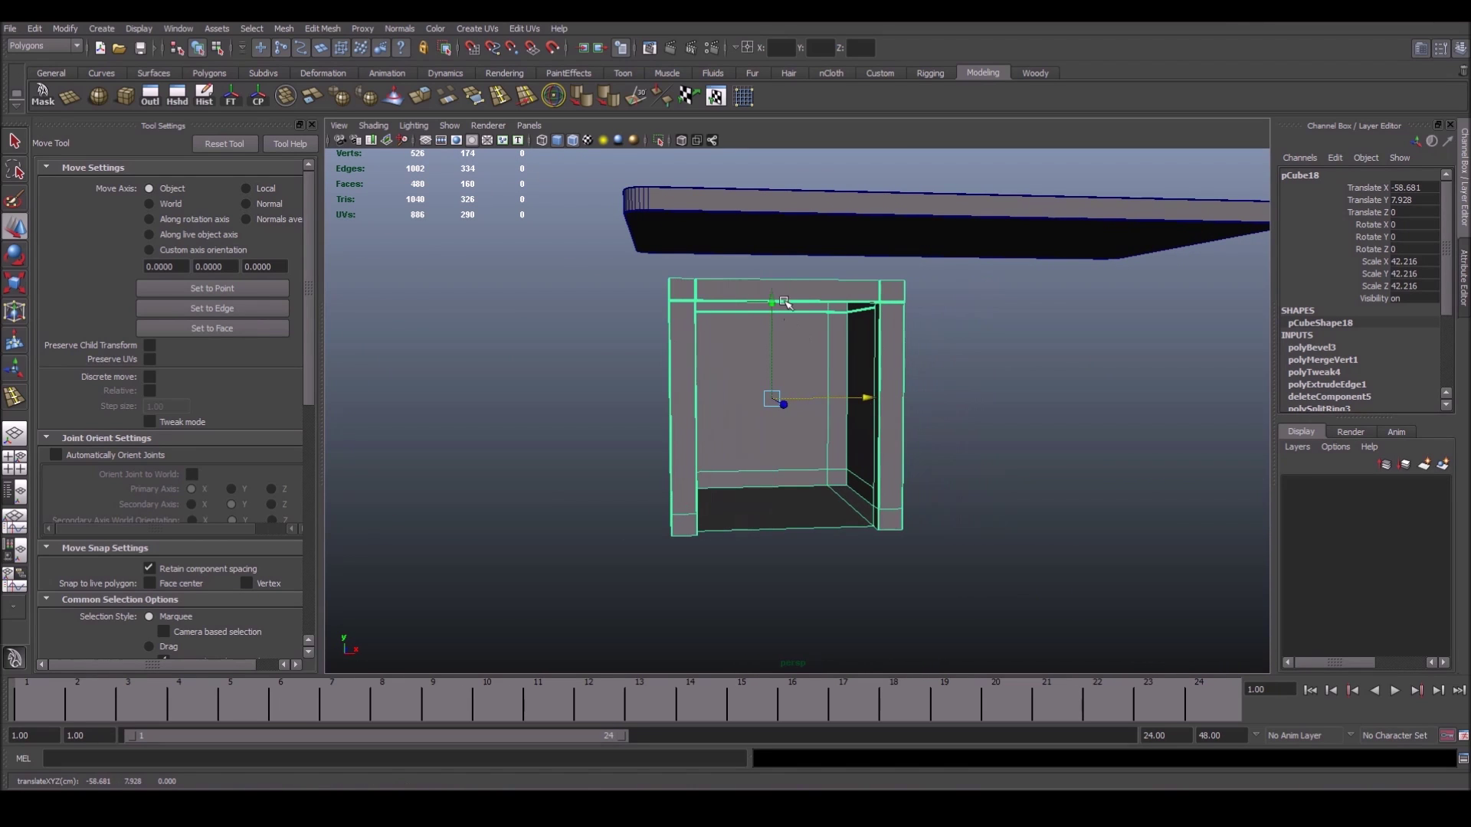
left_click_drag(783, 301, 780, 252)
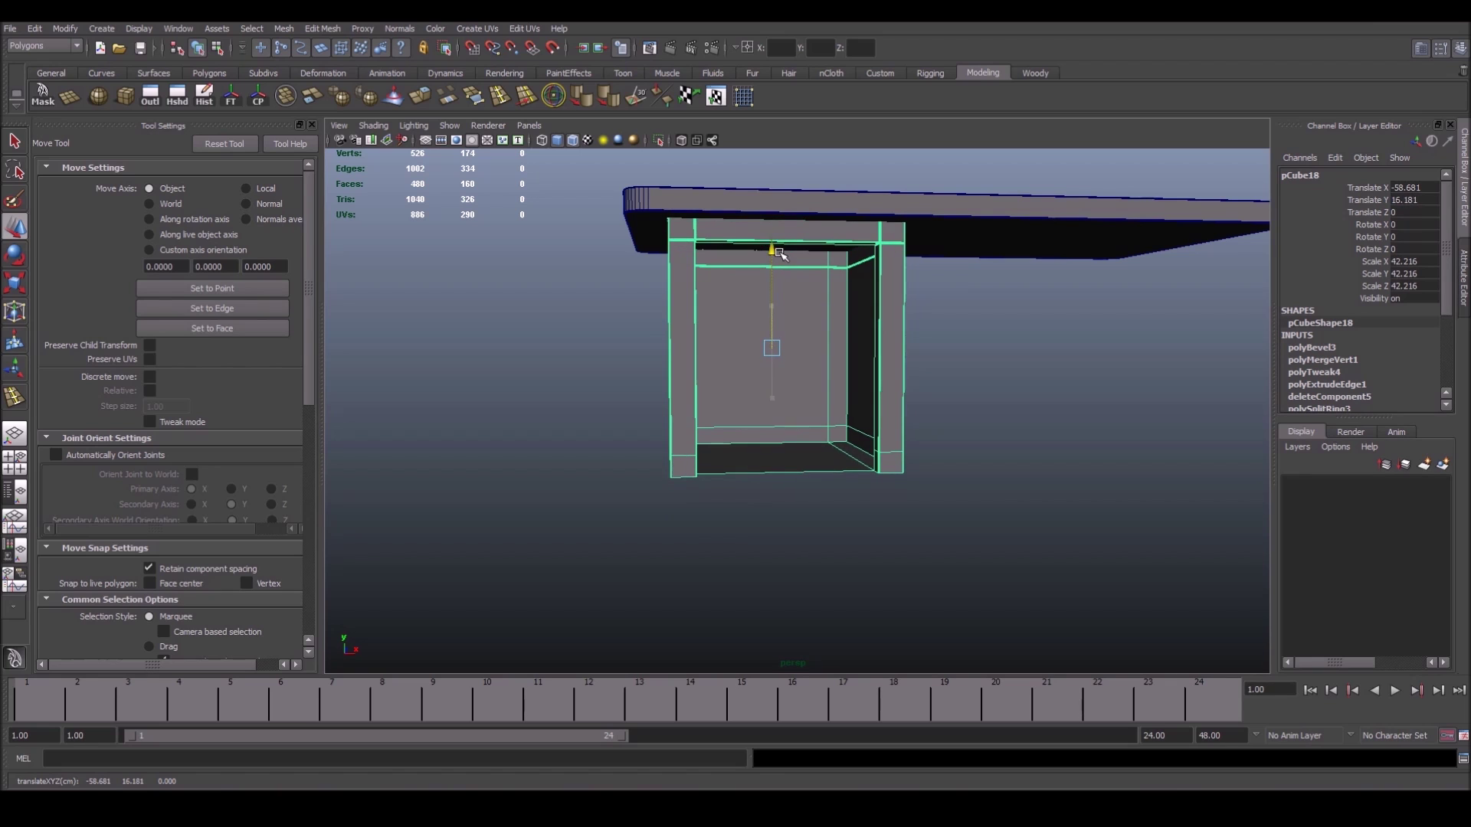
mouse_move(776, 253)
left_mouse_down("alt")
mouse_move(1034, 460)
mouse_move(1001, 469)
left_mouse_up("alt")
left_click(1054, 473)
right_click_drag(1000, 469, 575, 397, "alt")
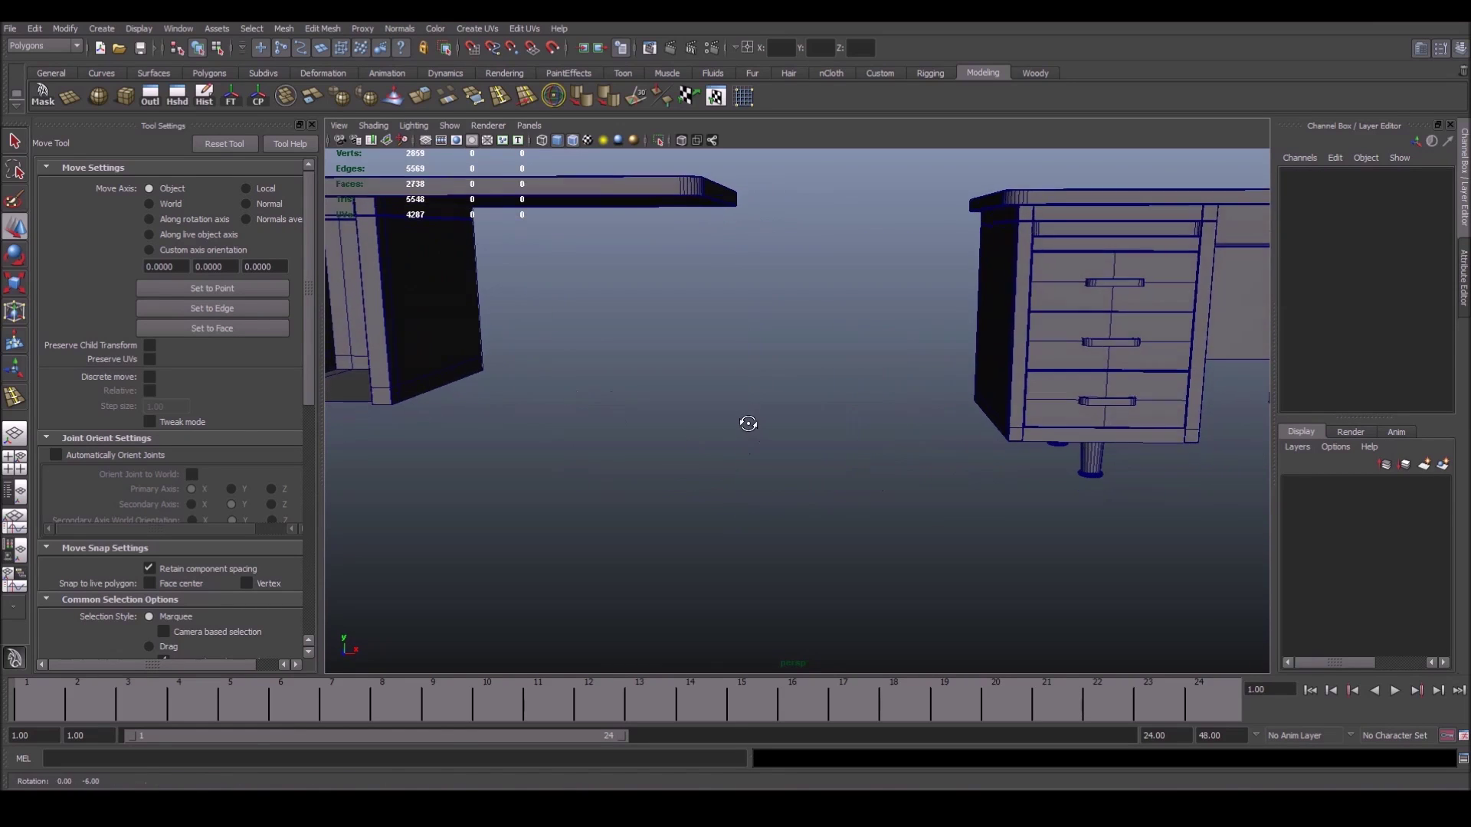
mouse_move(575, 397)
middle_mouse_down("alt")
mouse_move(841, 421)
mouse_move(767, 391)
middle_mouse_up("alt")
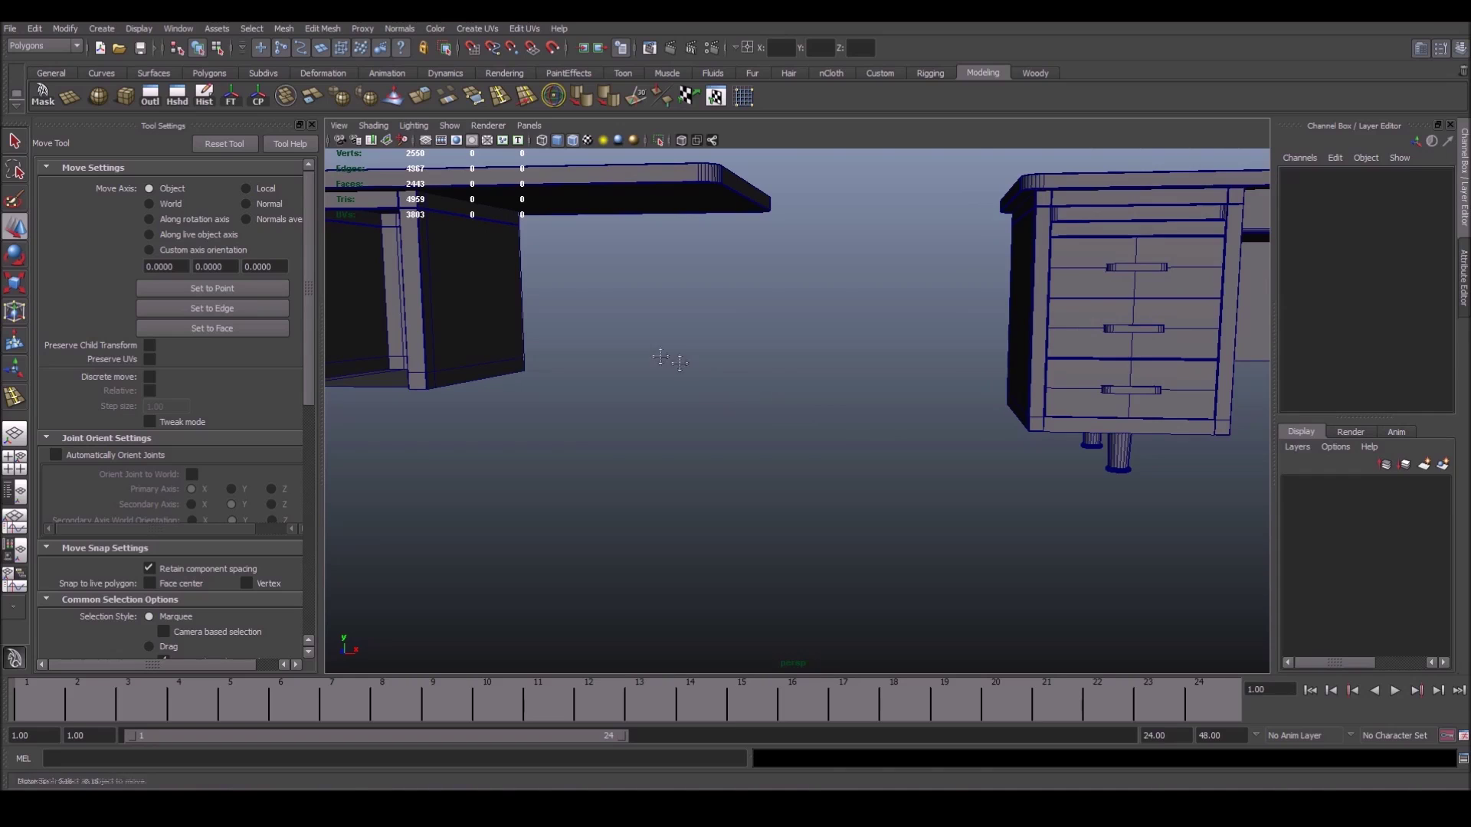
middle_click_drag(670, 359, 768, 368, "alt")
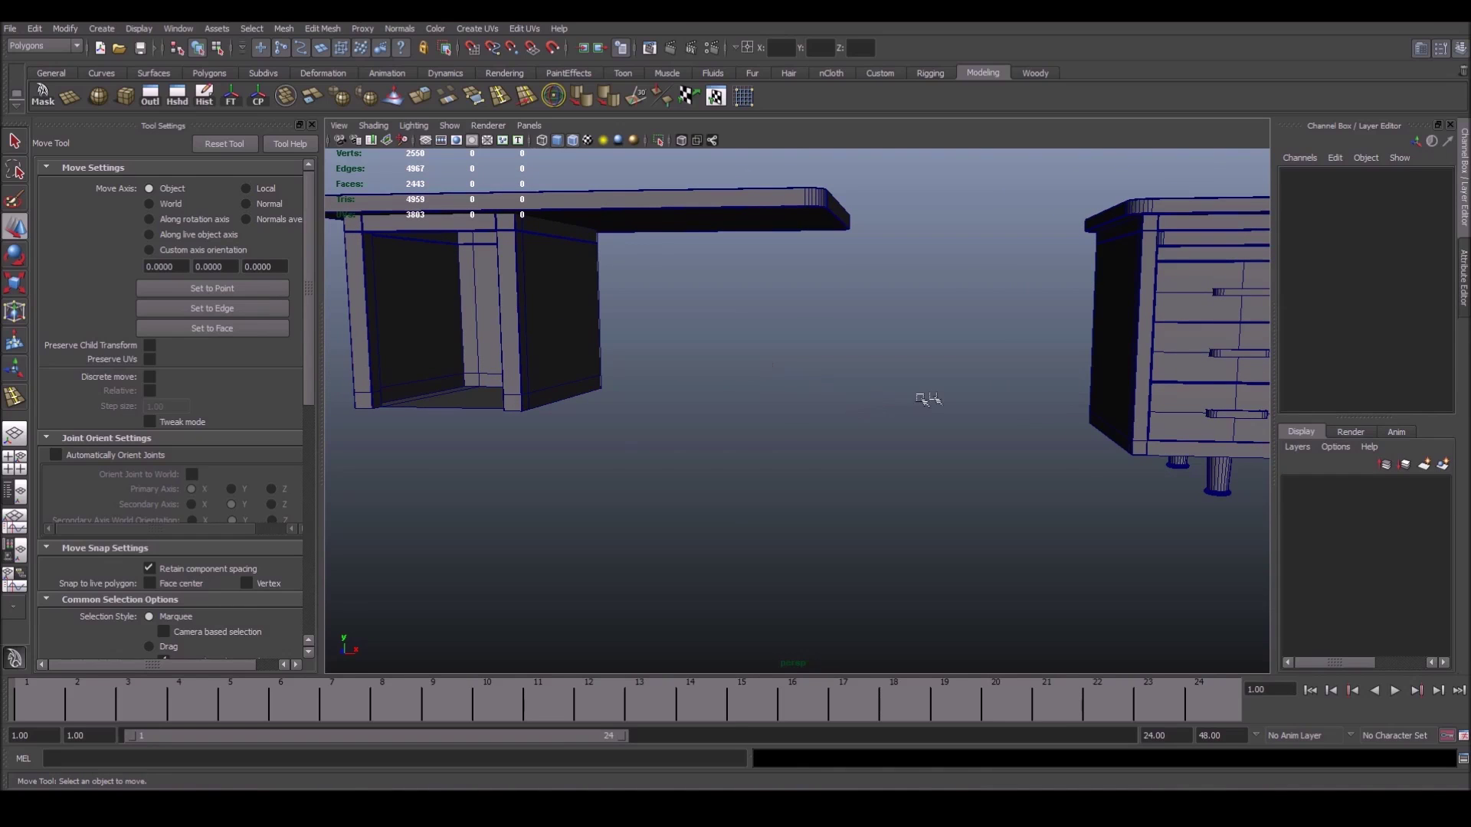
mouse_move(927, 398)
middle_mouse_down("alt")
mouse_move(877, 407)
mouse_move(919, 445)
middle_mouse_up("alt")
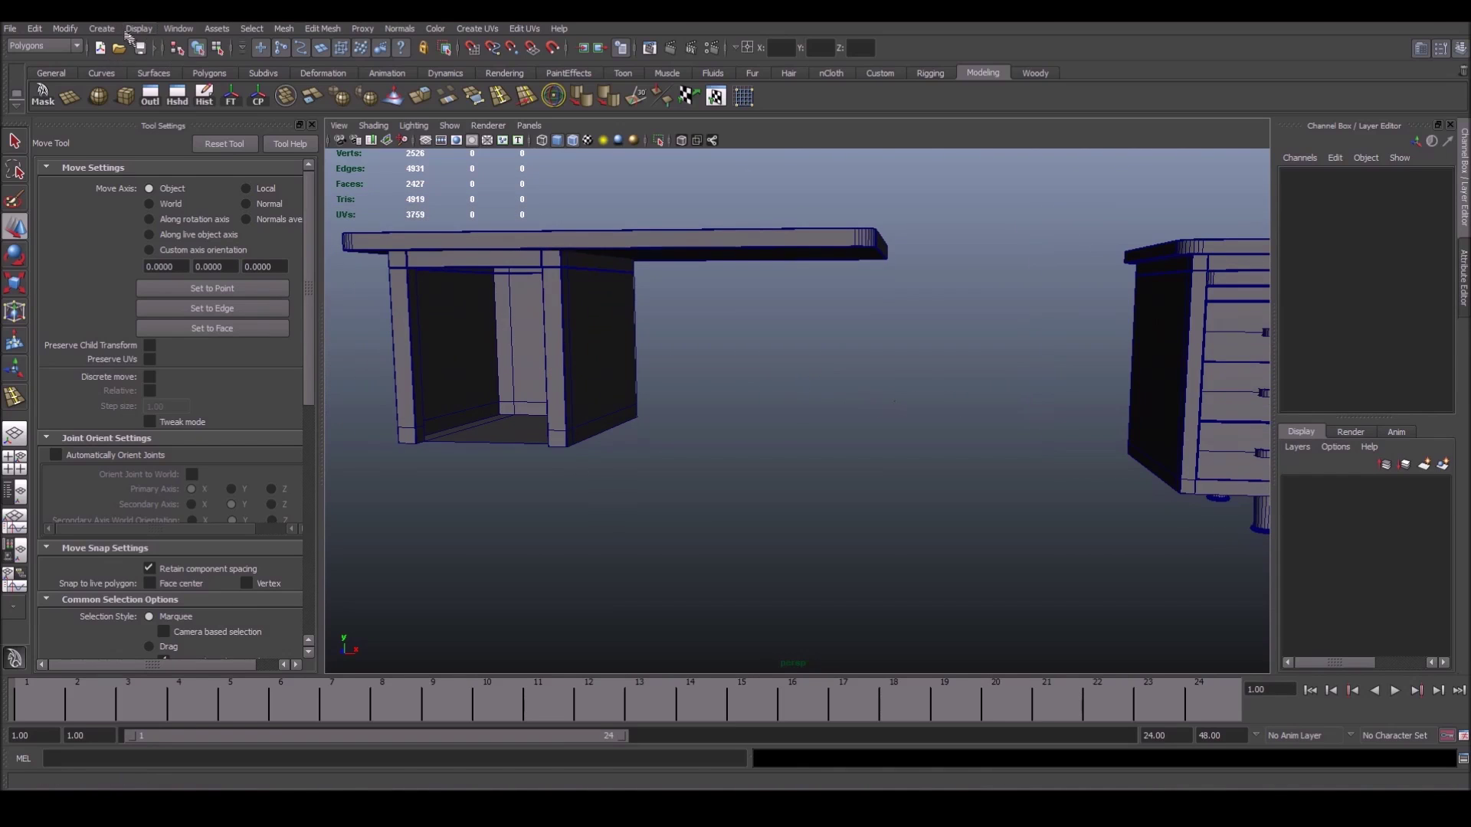
Create a polygon cube, scale it to about 20 and flatten it into a slab
left_click(102, 29)
mouse_move(138, 67)
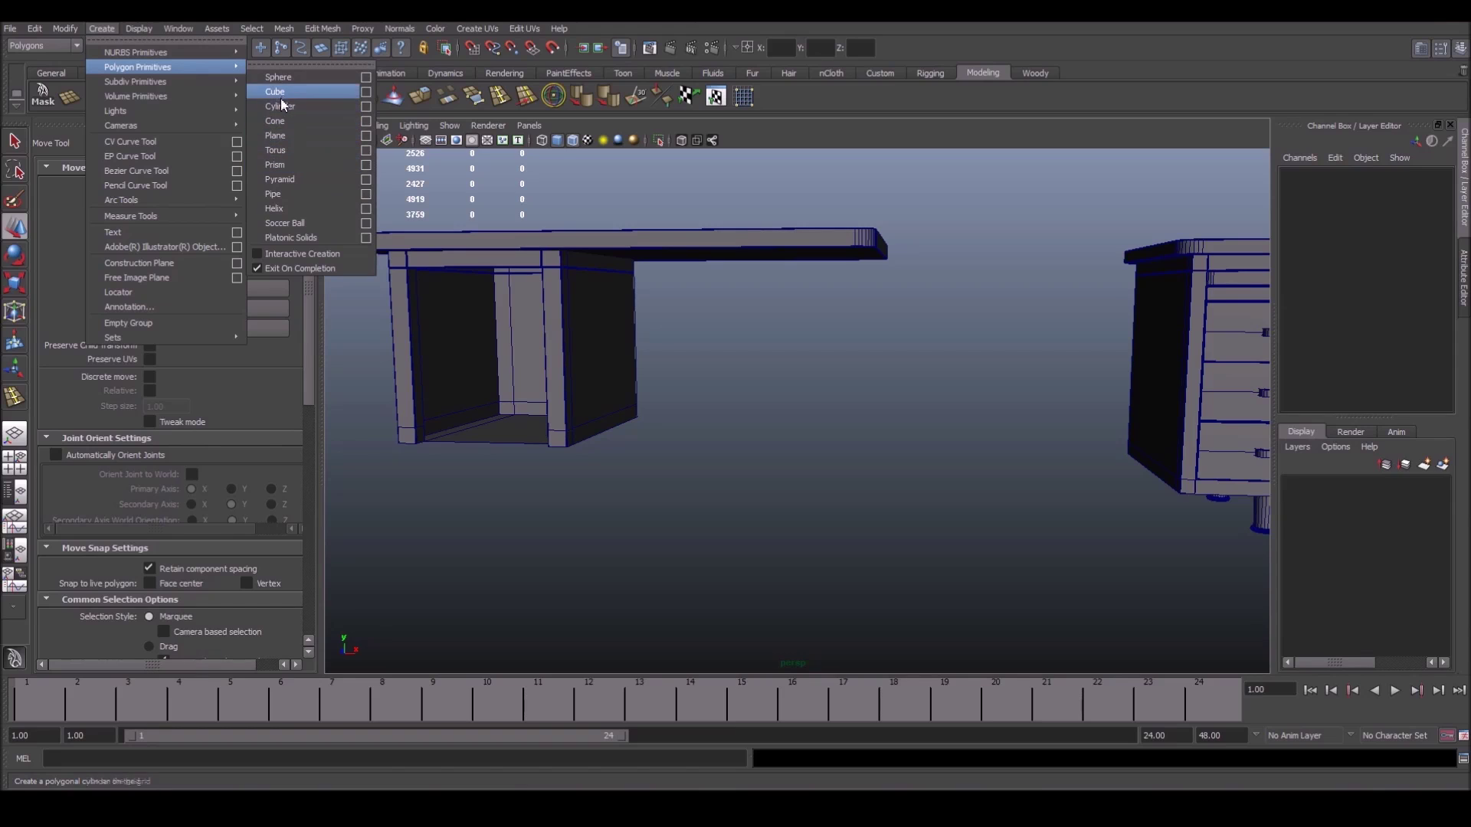
left_click(291, 92)
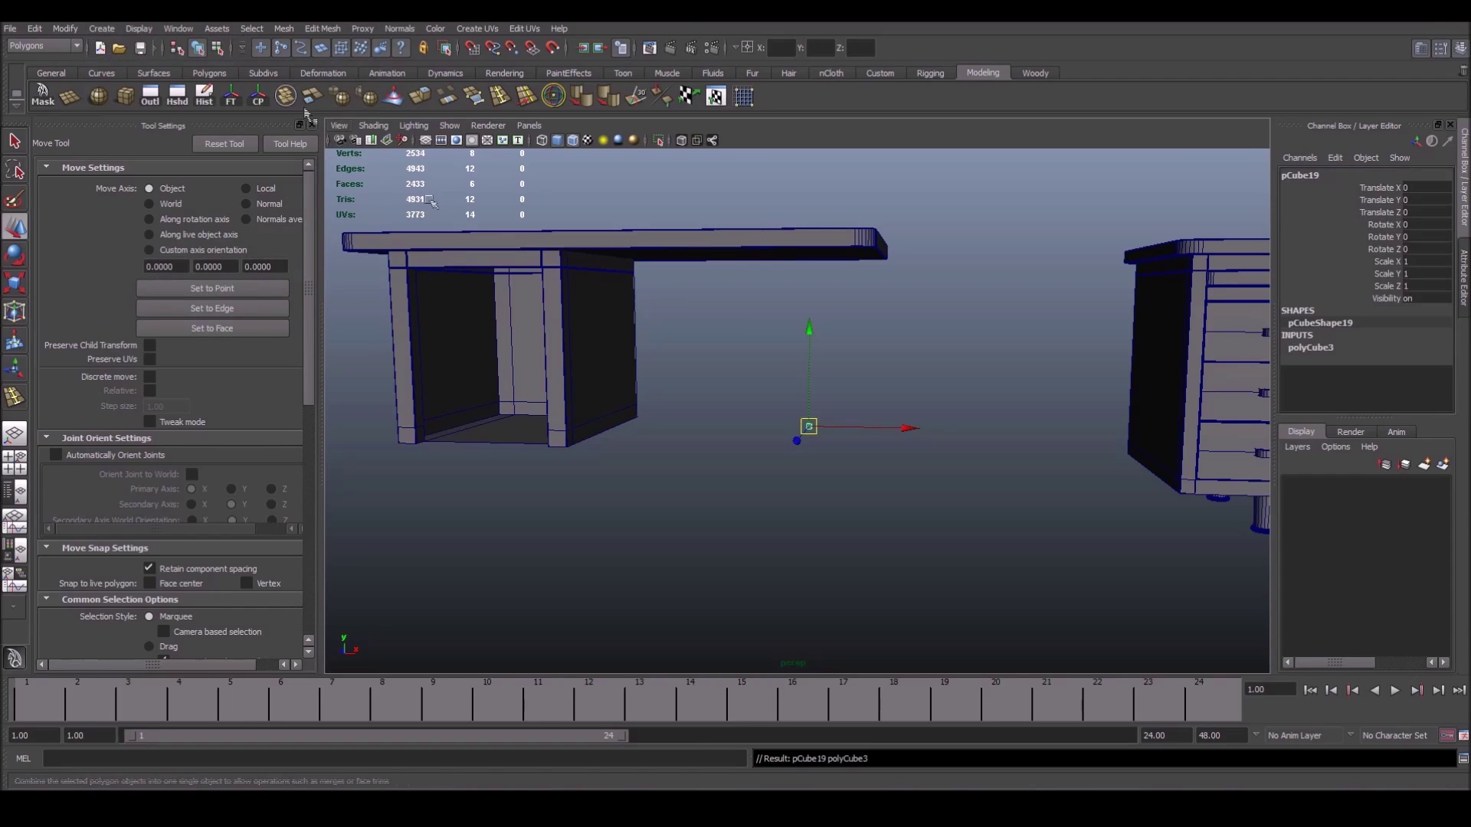
key("r")
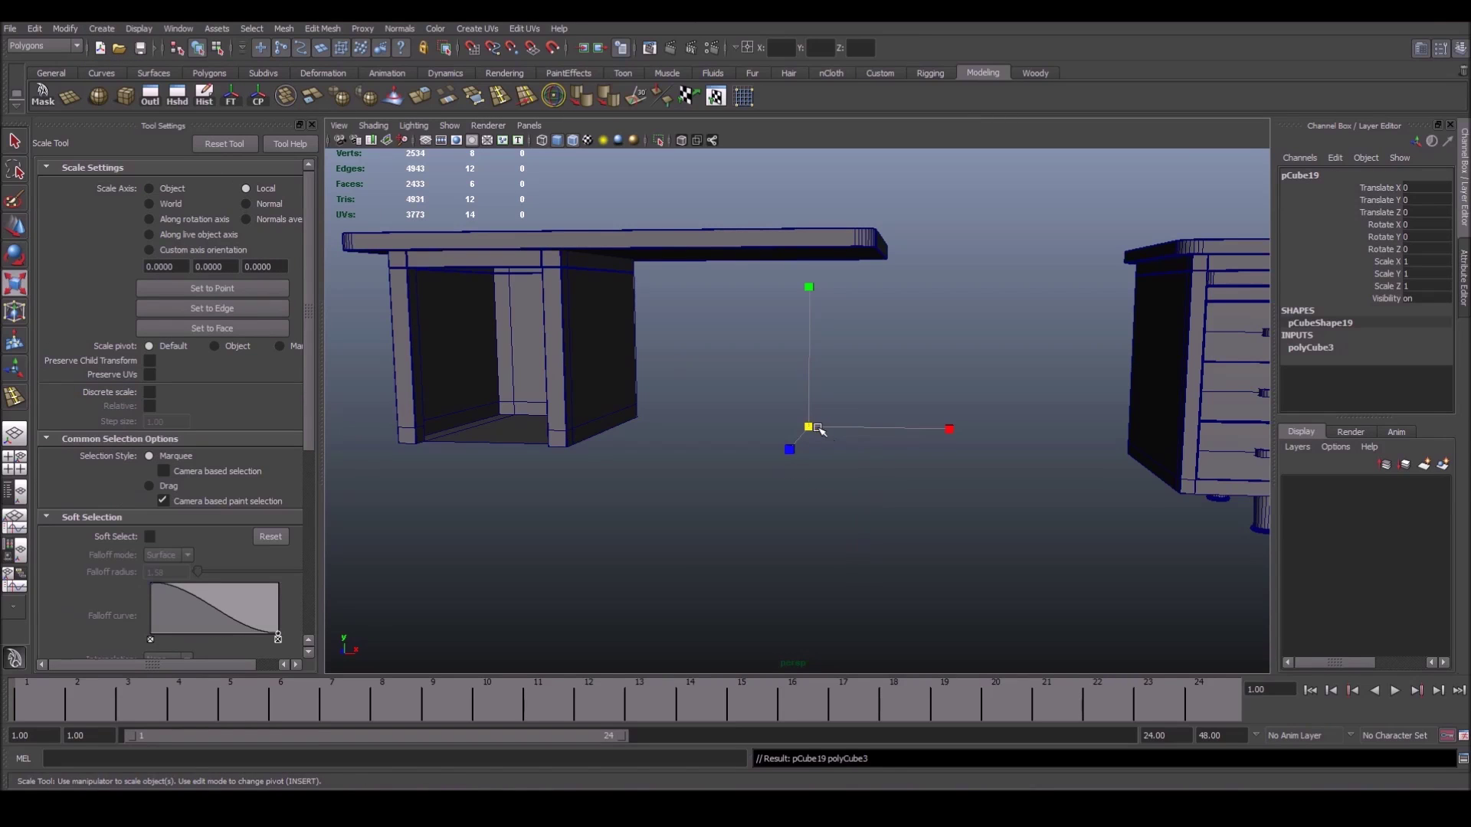
left_click_drag(809, 427, 887, 397)
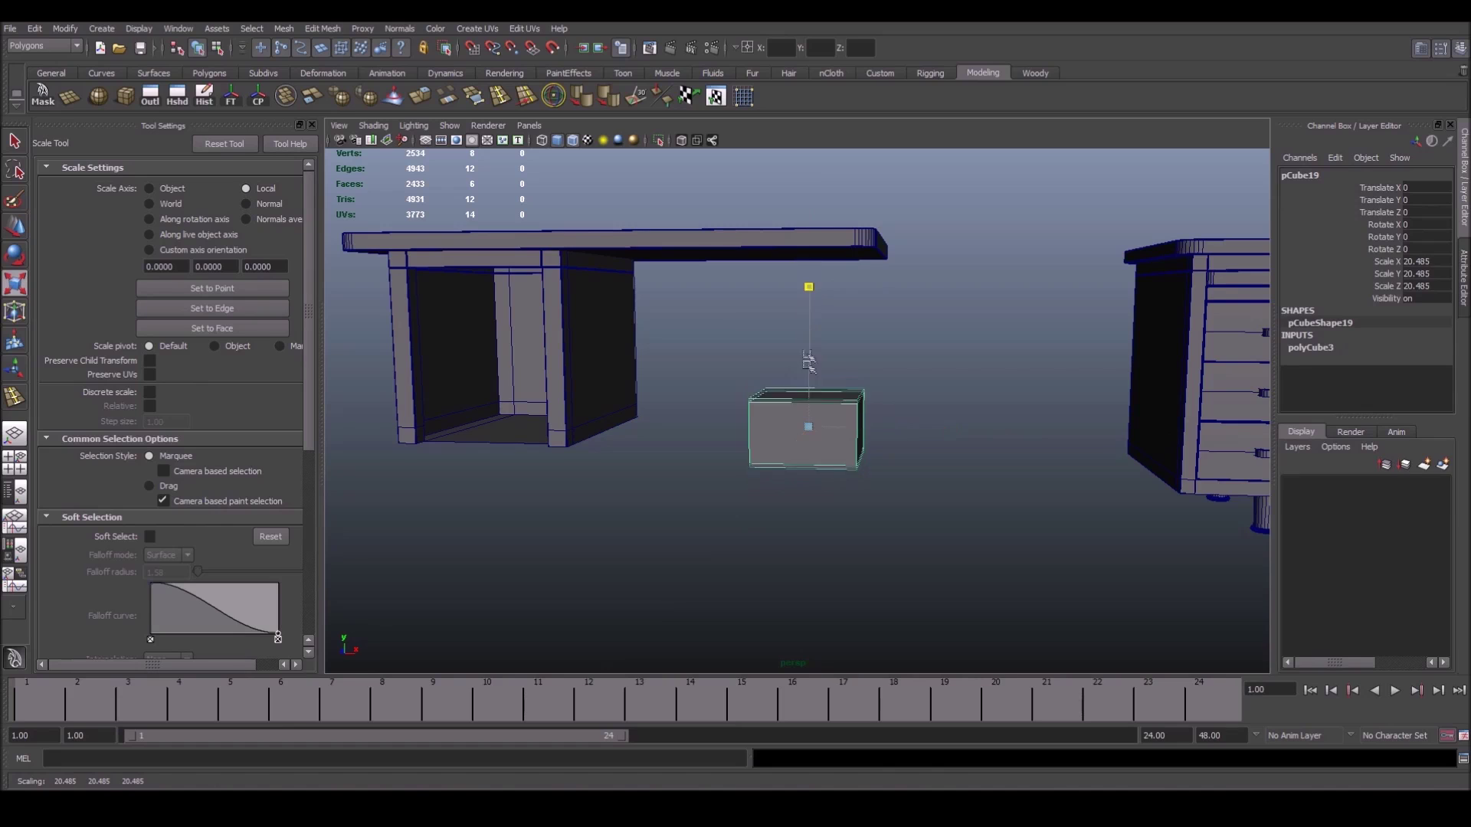
mouse_move(810, 287)
left_mouse_down()
mouse_move(810, 398)
mouse_move(751, 457)
left_mouse_up()
Delete the box's front face and shift one end's vertices along Z
left_click_drag(897, 455, 663, 483, "alt")
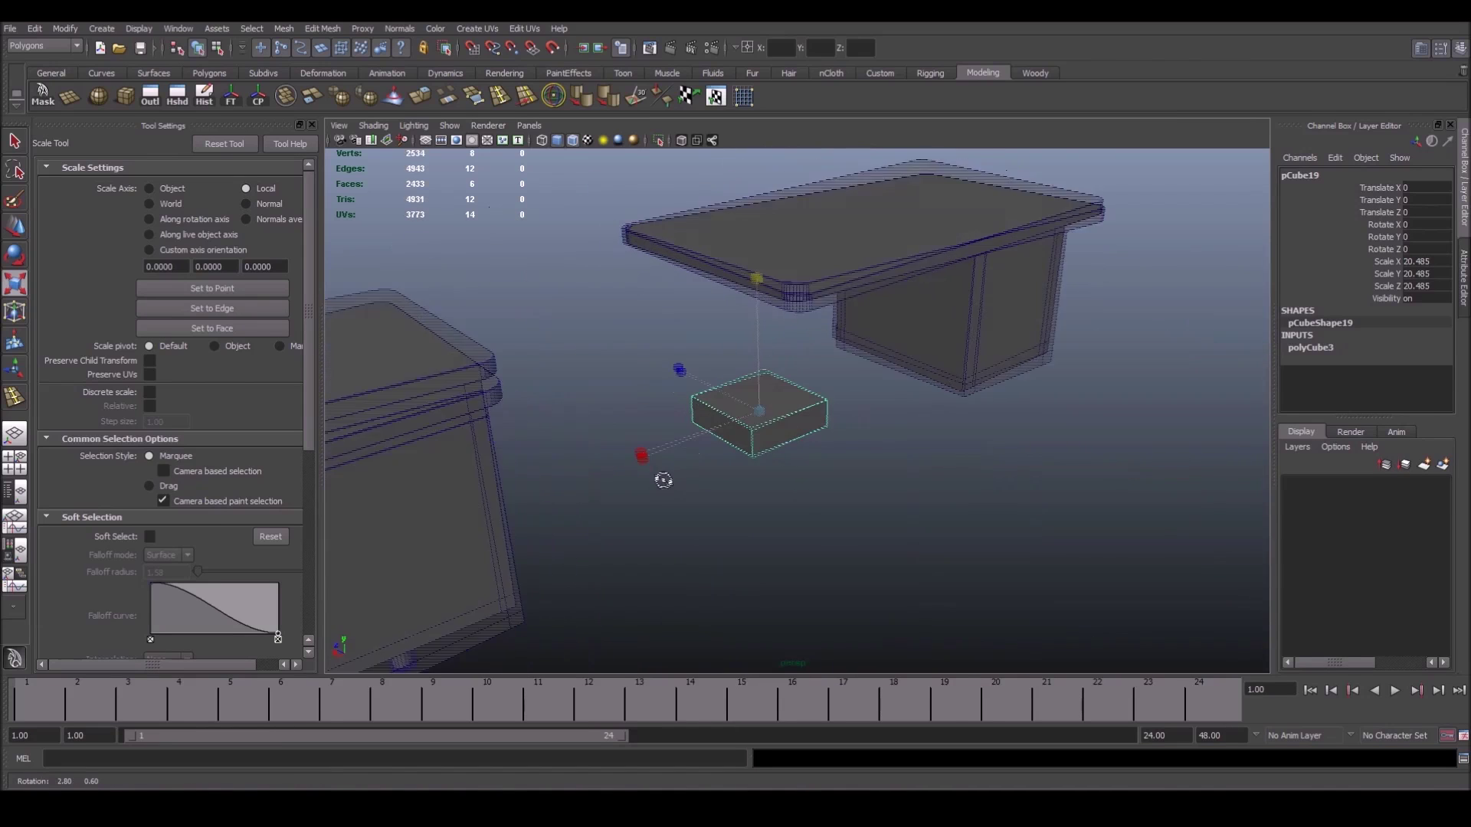
mouse_move(761, 420)
right_mouse_down()
mouse_move(765, 459)
mouse_move(672, 428)
right_mouse_up()
left_click(789, 431)
key("Delete")
left_click_drag(672, 468, 780, 376, "alt")
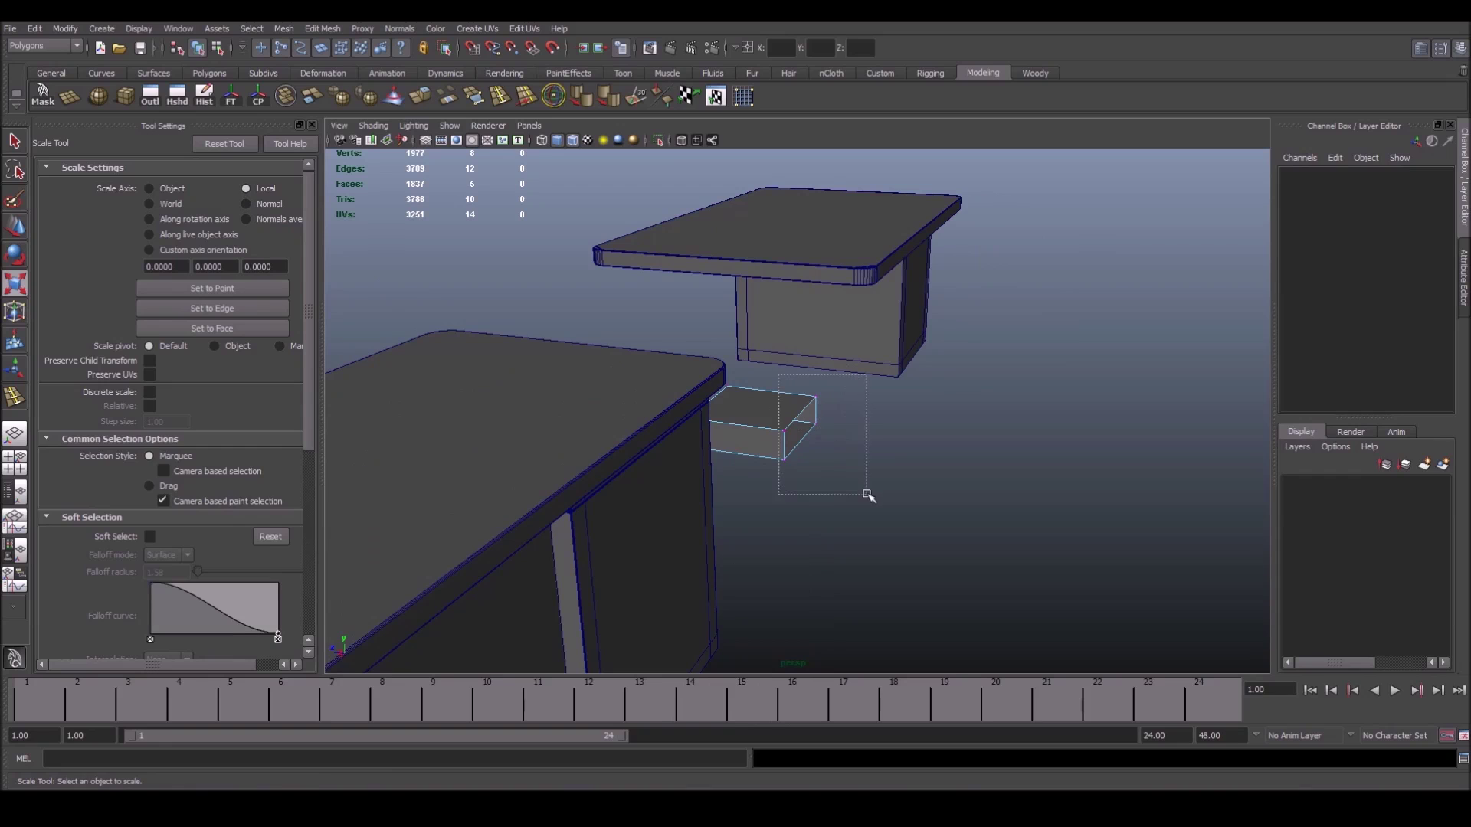
left_click_drag(868, 496, 868, 495)
key("w")
left_click_drag(725, 415, 671, 409)
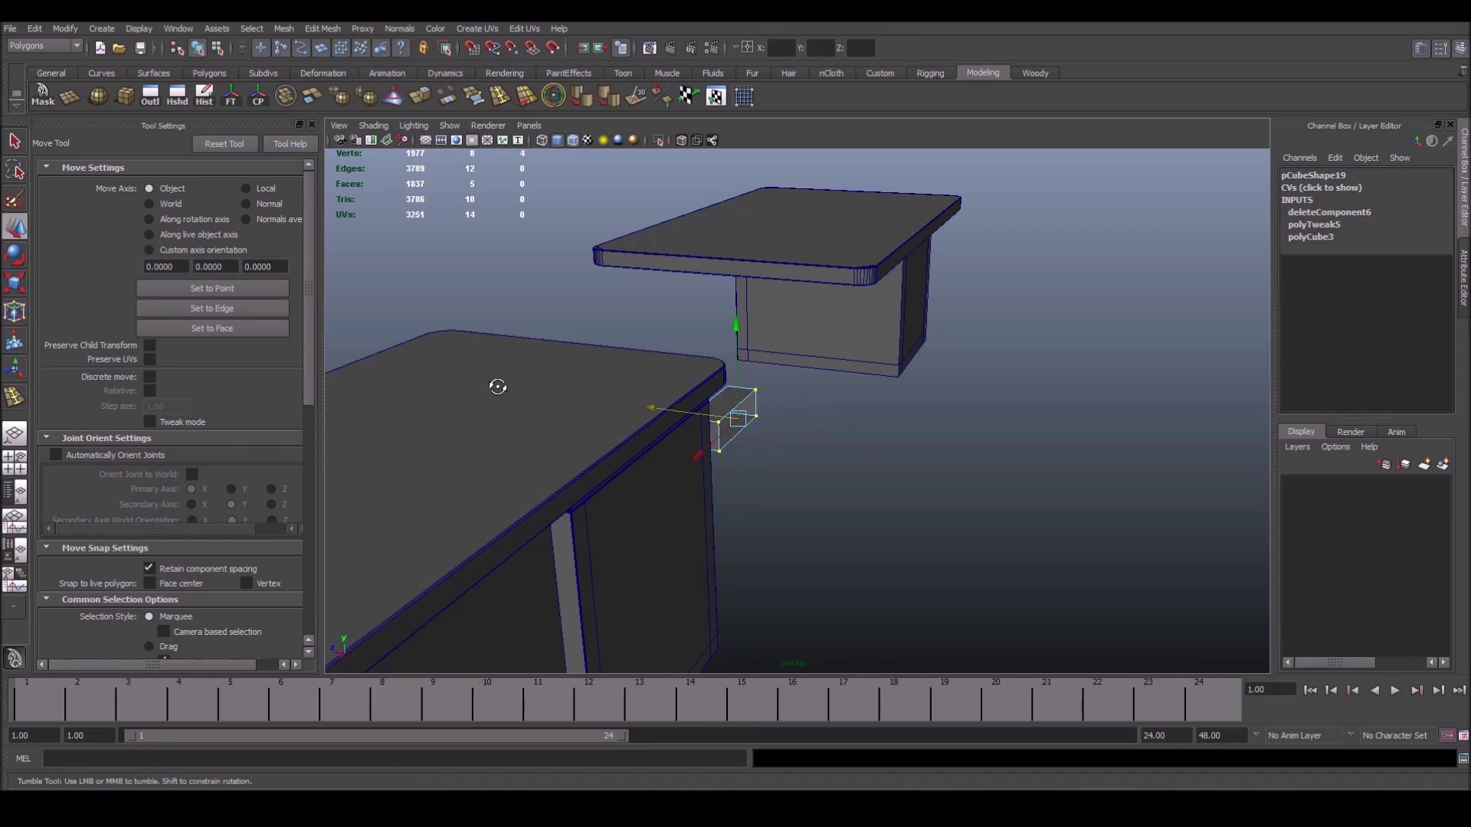
Move the open box left into the pedestal and view it in front orthographic view
left_click_drag(498, 386, 682, 376, "alt")
right_click_drag(843, 449, 873, 417)
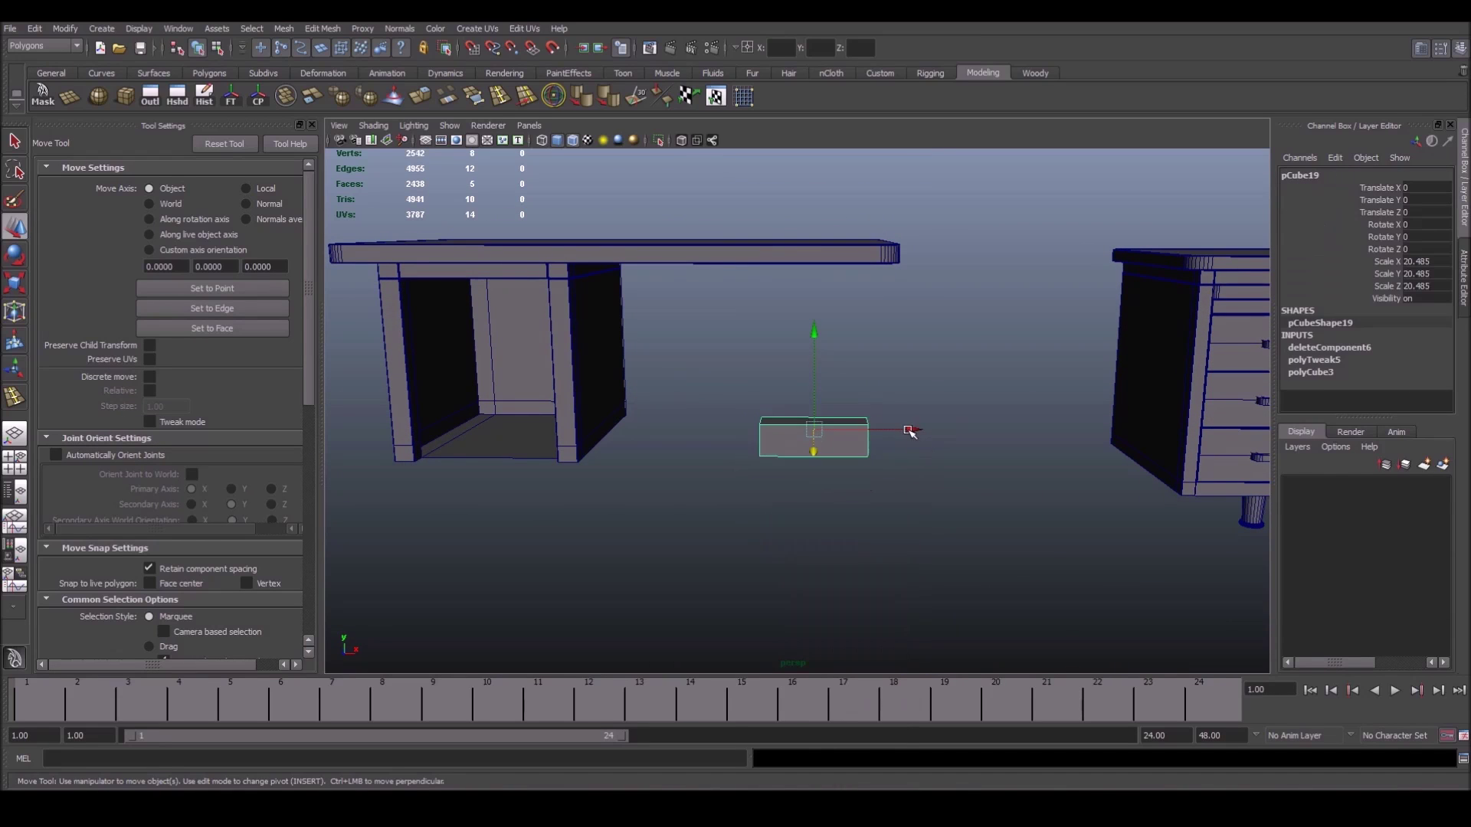
left_click_drag(903, 426, 586, 425)
key("space")
left_click_drag(674, 368, 630, 463)
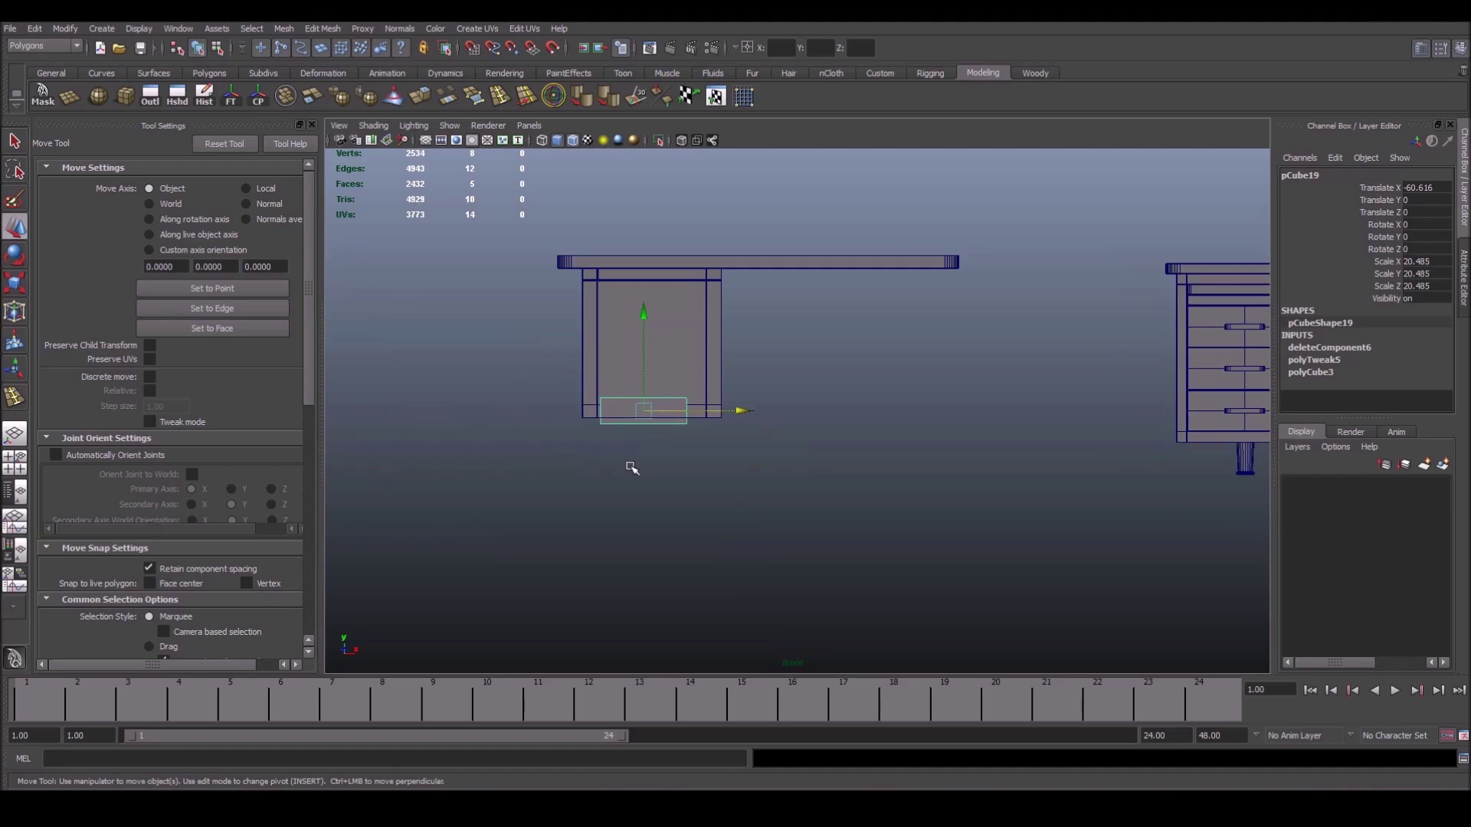
key("f")
mouse_move(634, 429)
right_mouse_down("alt")
mouse_move(896, 327)
mouse_move(513, 178)
right_mouse_up("alt")
left_click(896, 328)
Insert vertical and horizontal edge loops through the middle of the pedestal frame
key("f")
right_click(790, 320, "shift")
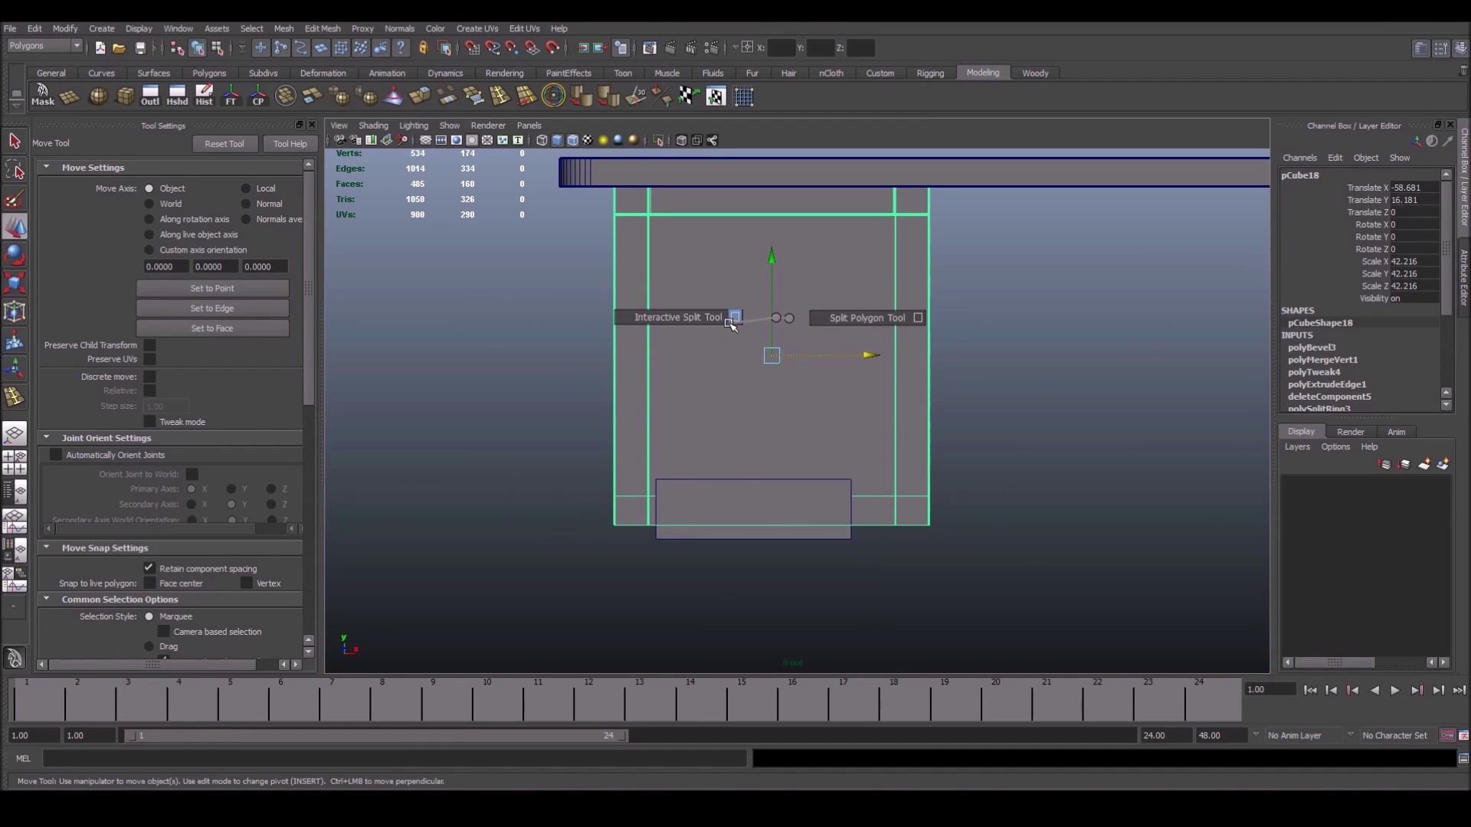
right_click(789, 320, "shift")
left_click(763, 337)
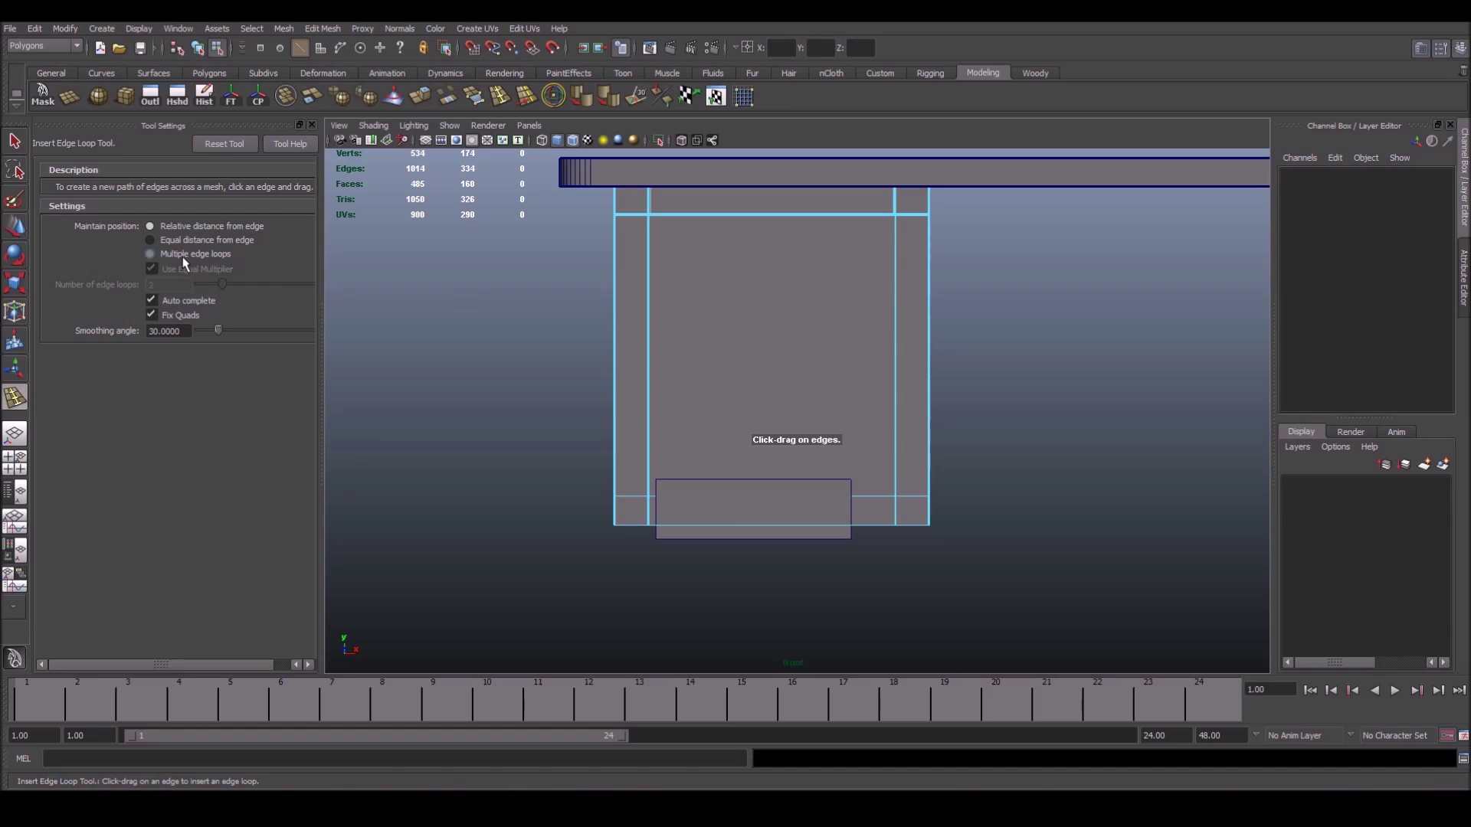
left_click(765, 215)
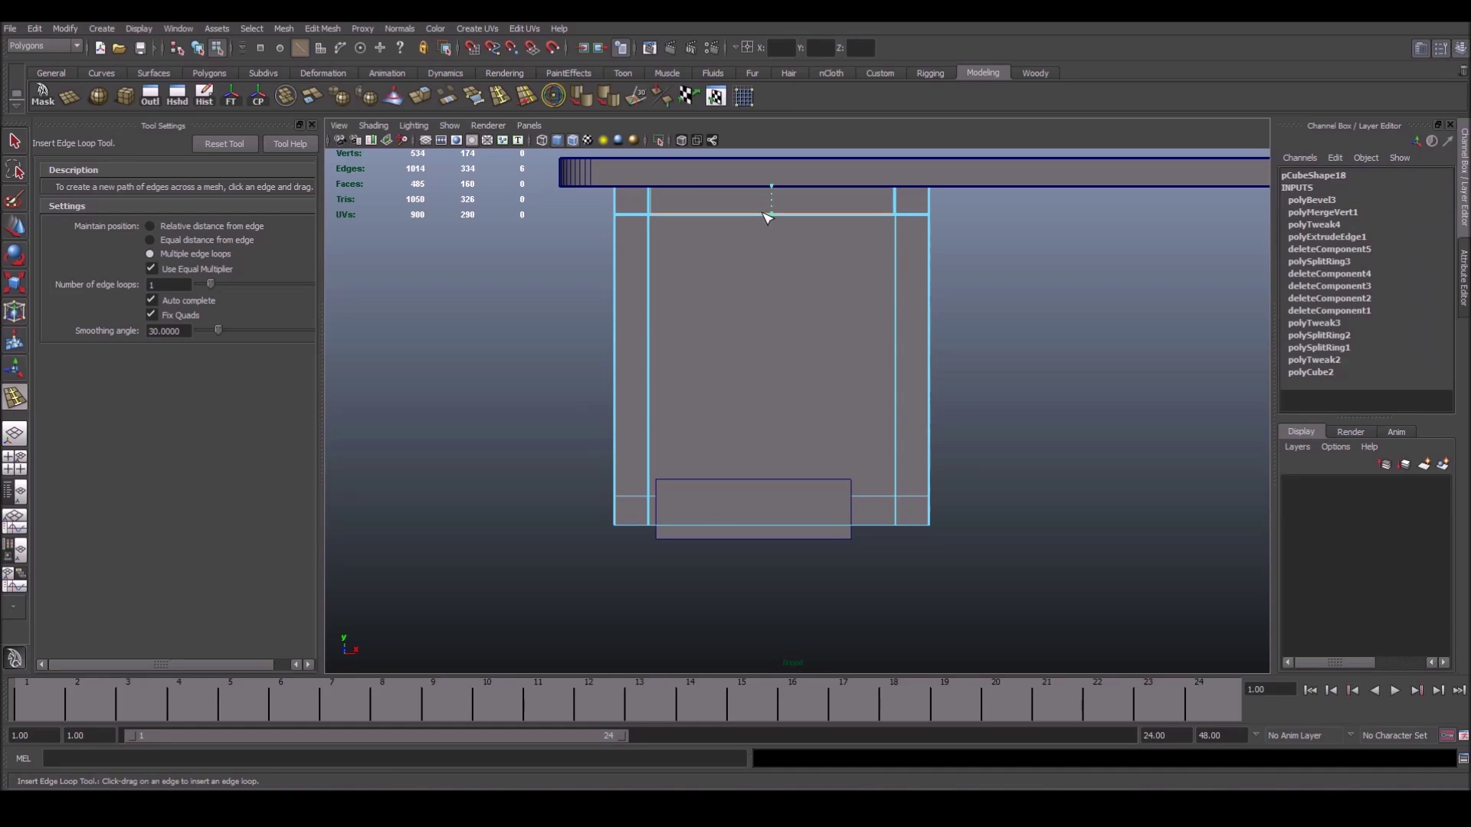
left_click_drag(764, 214, 771, 215)
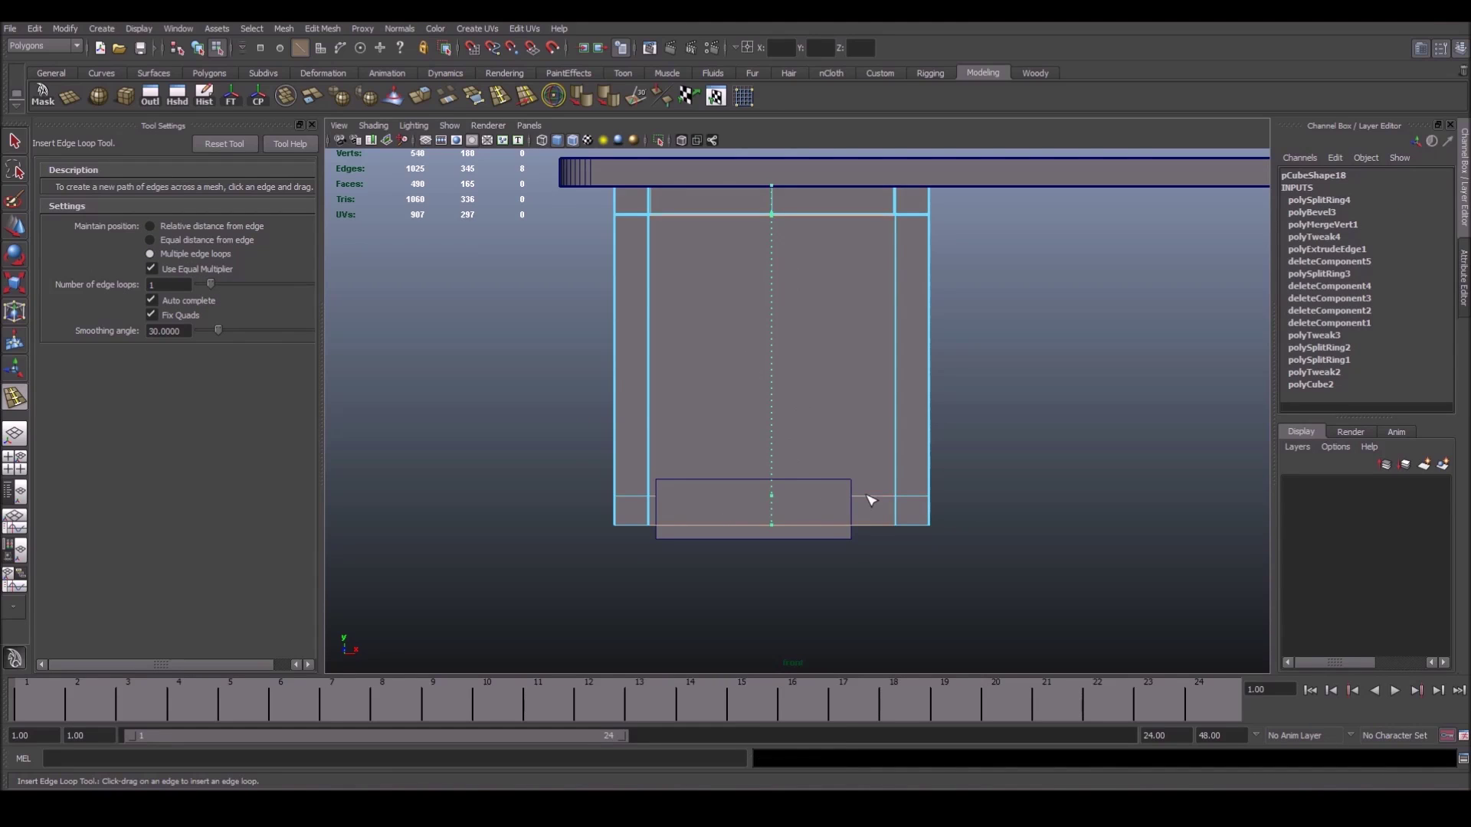
left_click_drag(871, 500, 899, 478)
left_click(773, 355)
key("w")
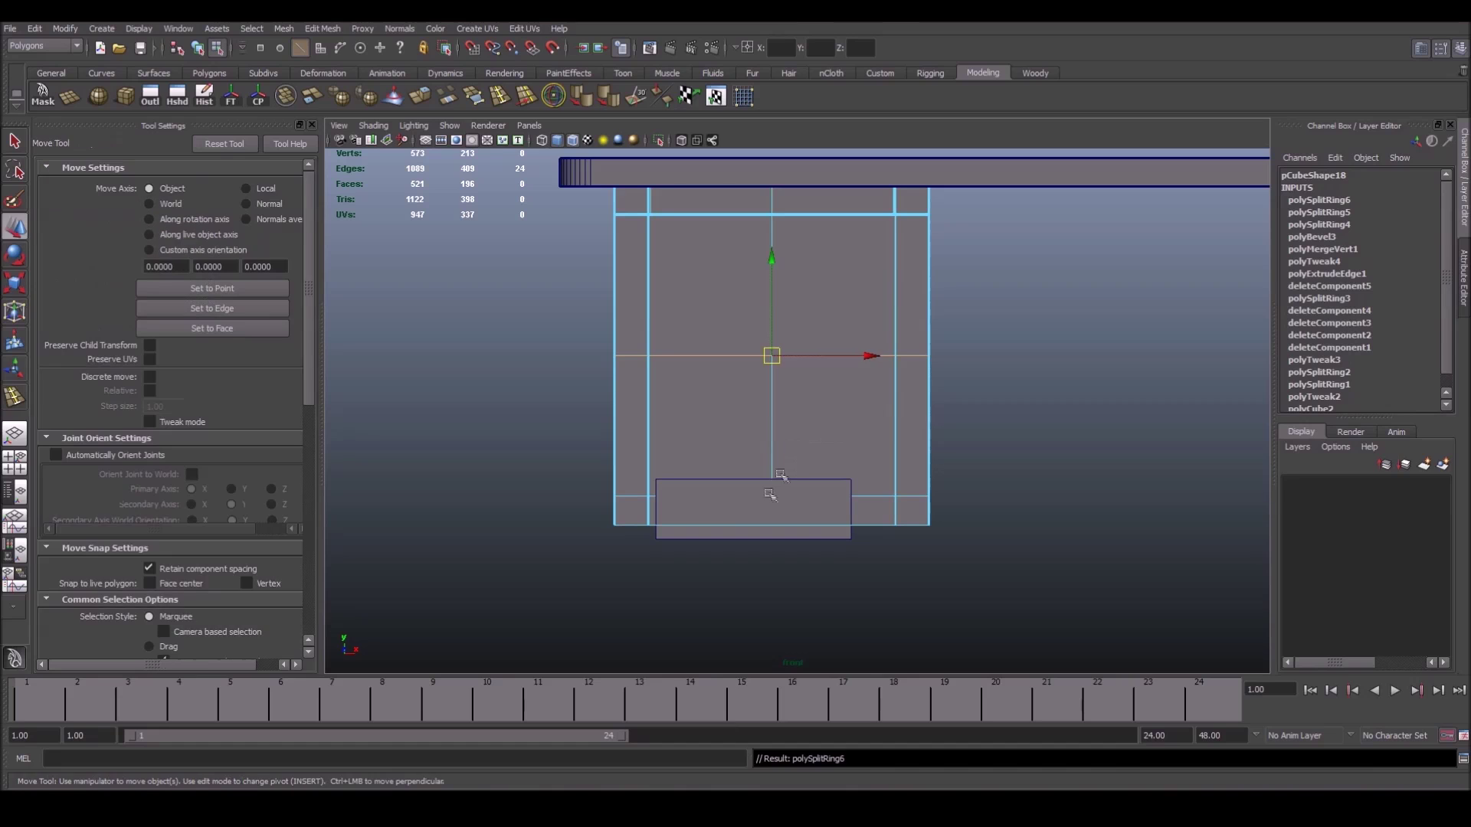
Select the drawer box (pCube19) and split it with an edge loop down its middle
right_click_drag(742, 498, 741, 471)
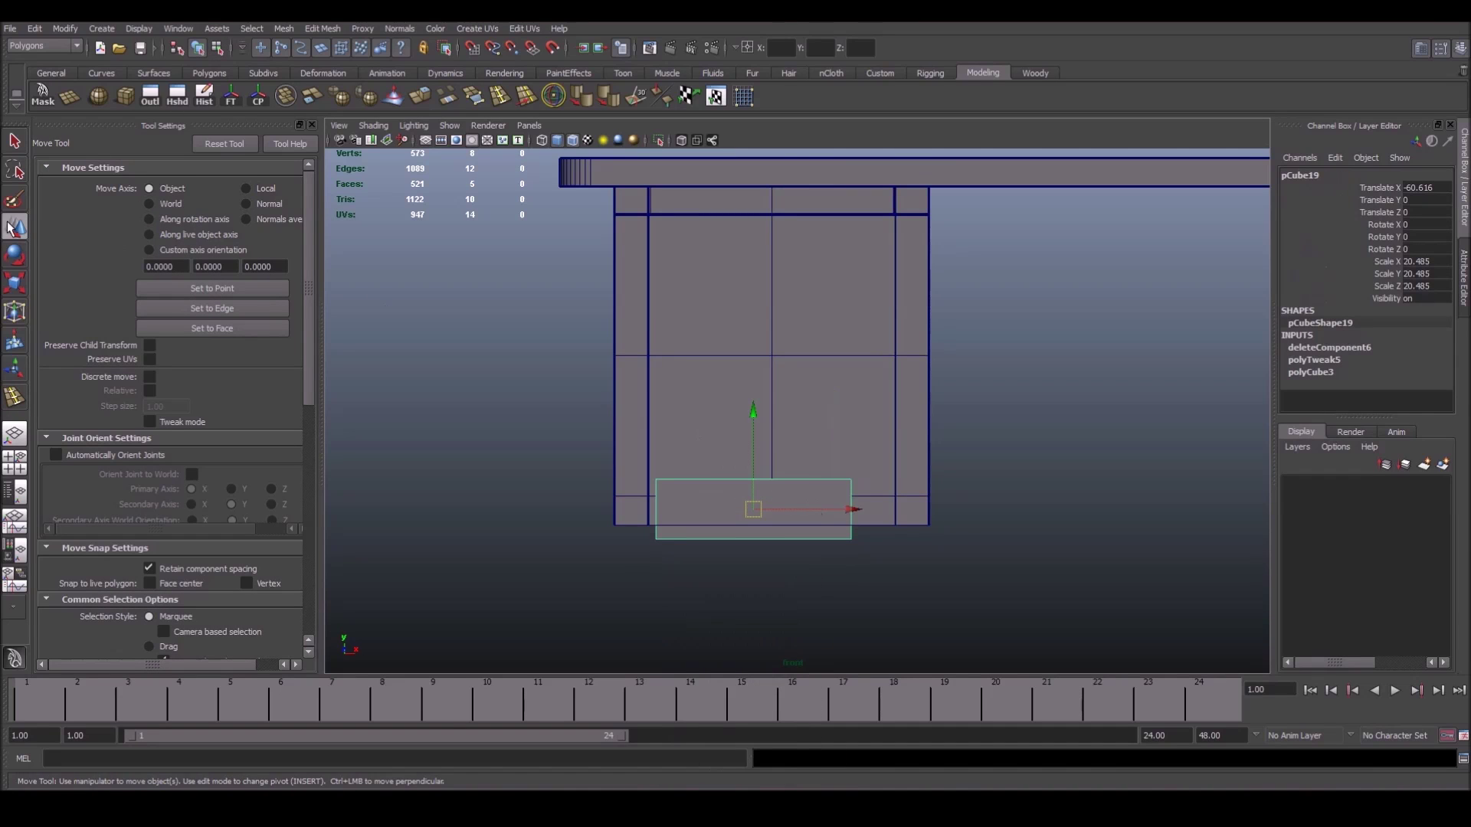
left_click(16, 395)
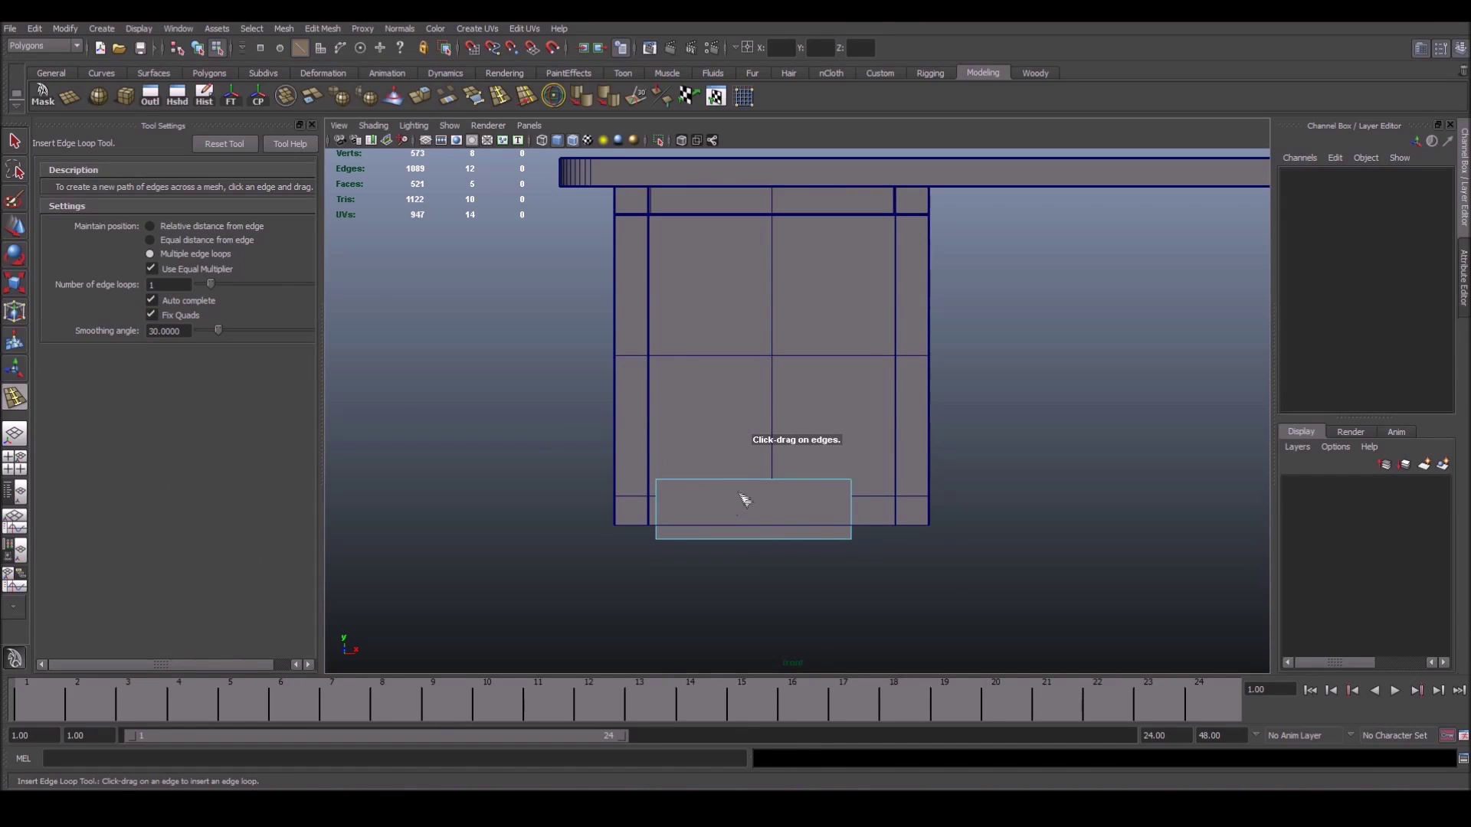
left_click_drag(740, 487, 753, 487)
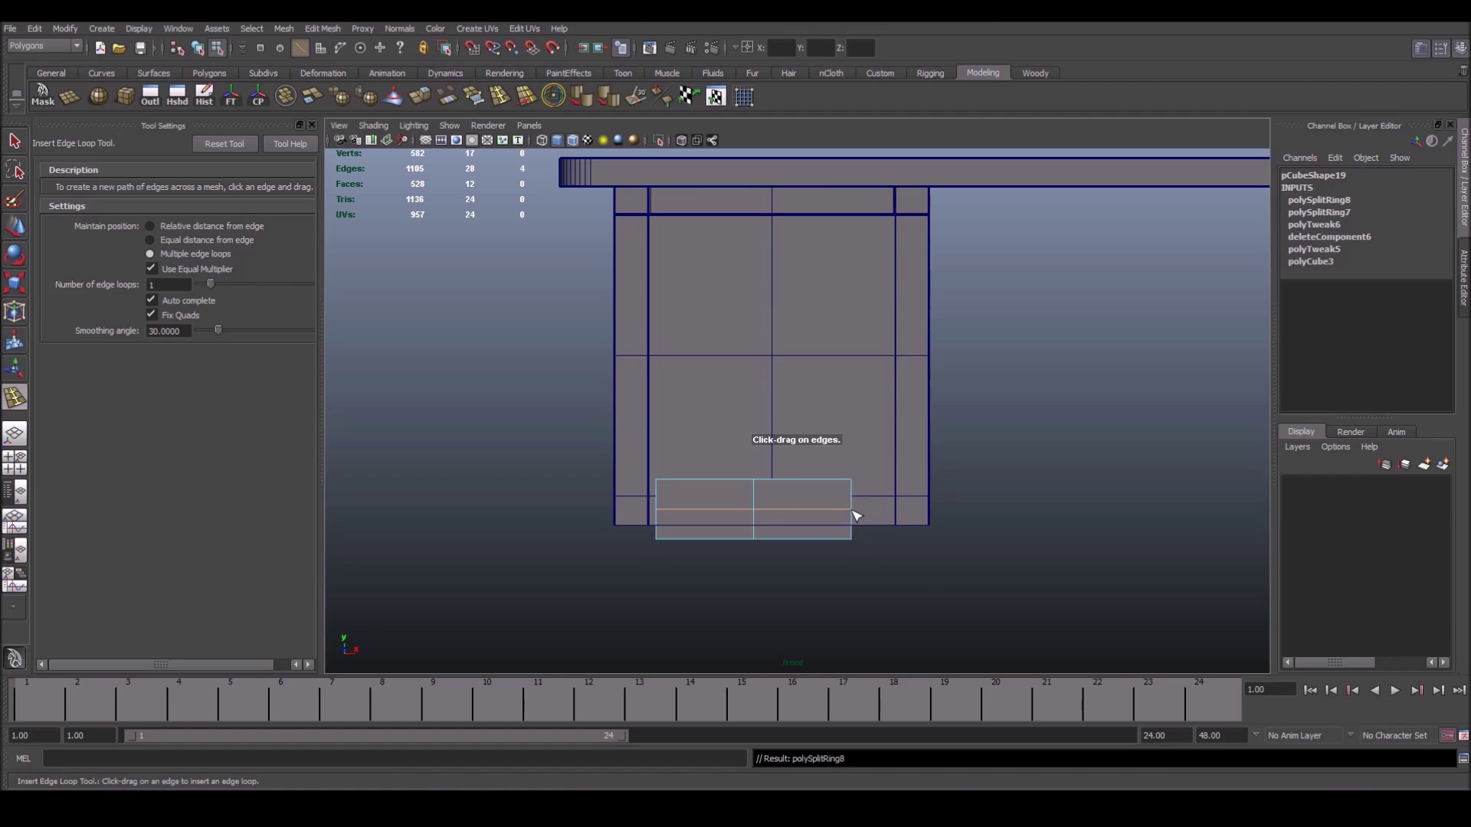
key("w")
right_click_drag(753, 509, 804, 504)
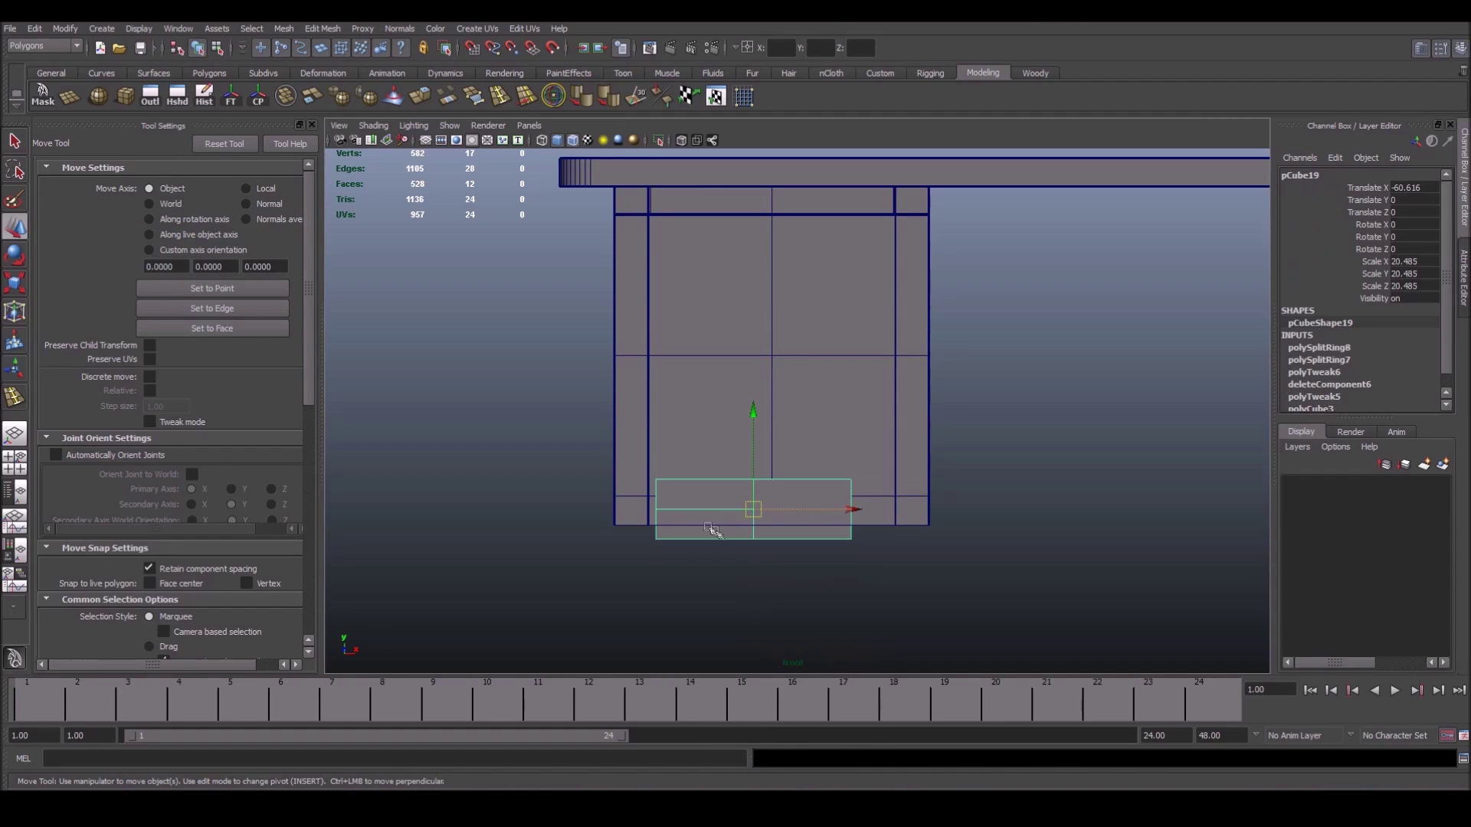
Raise the drawer box toward the frame's middle and reframe the pedestal
left_click_drag(760, 522, 776, 371)
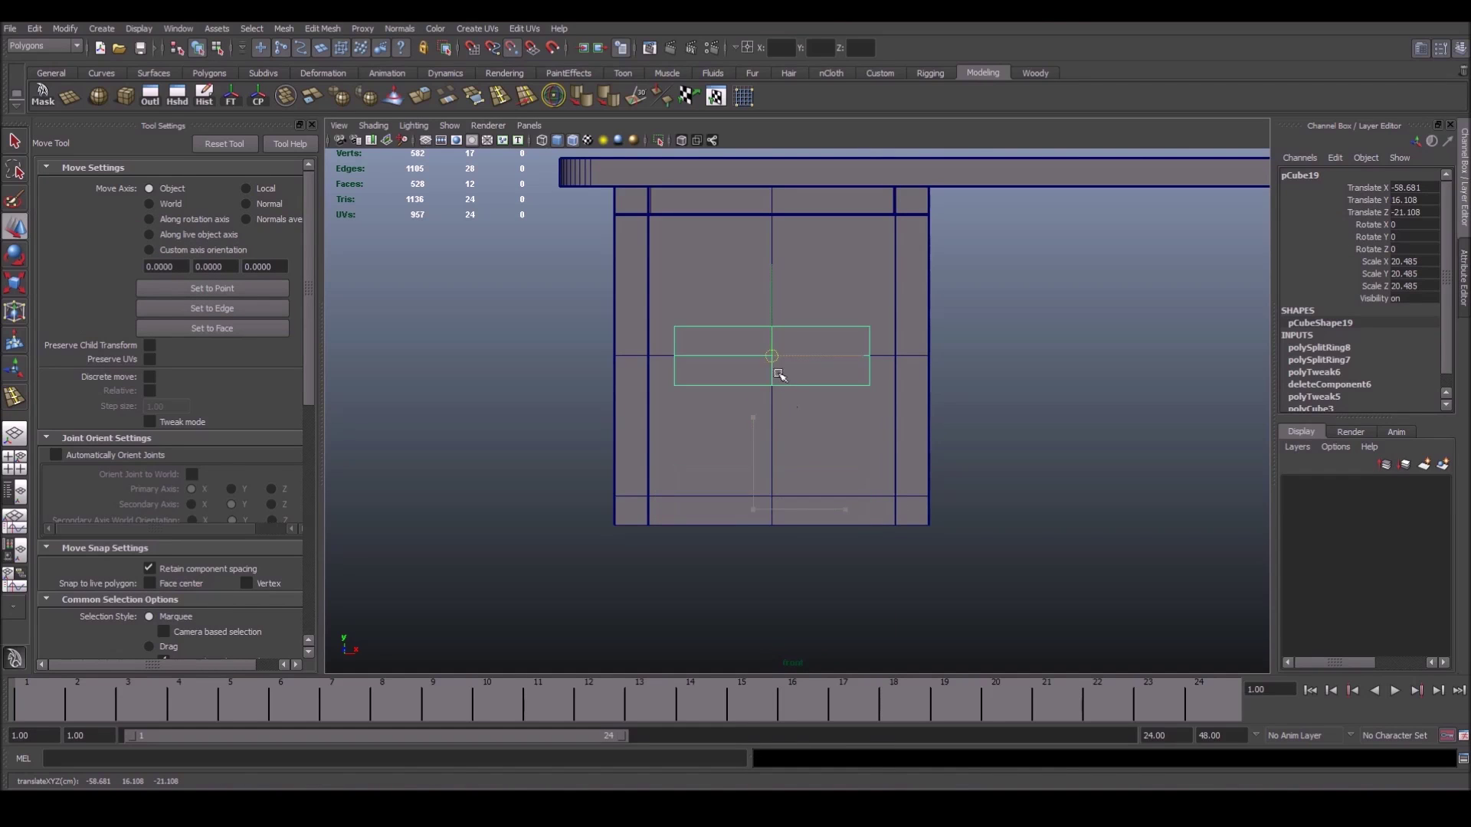
key("r")
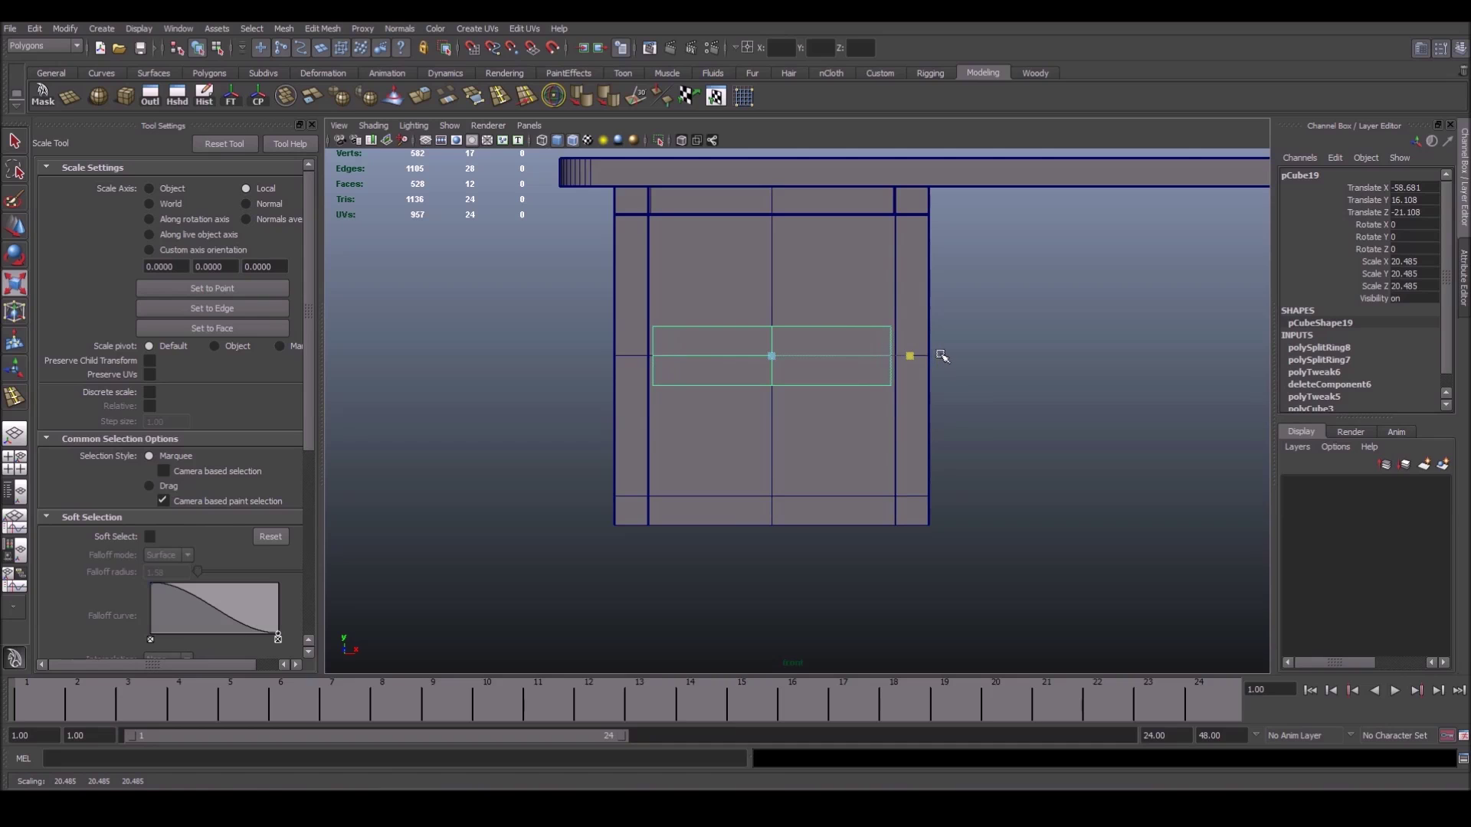
key("w")
scroll(1073, 376, "down", 5)
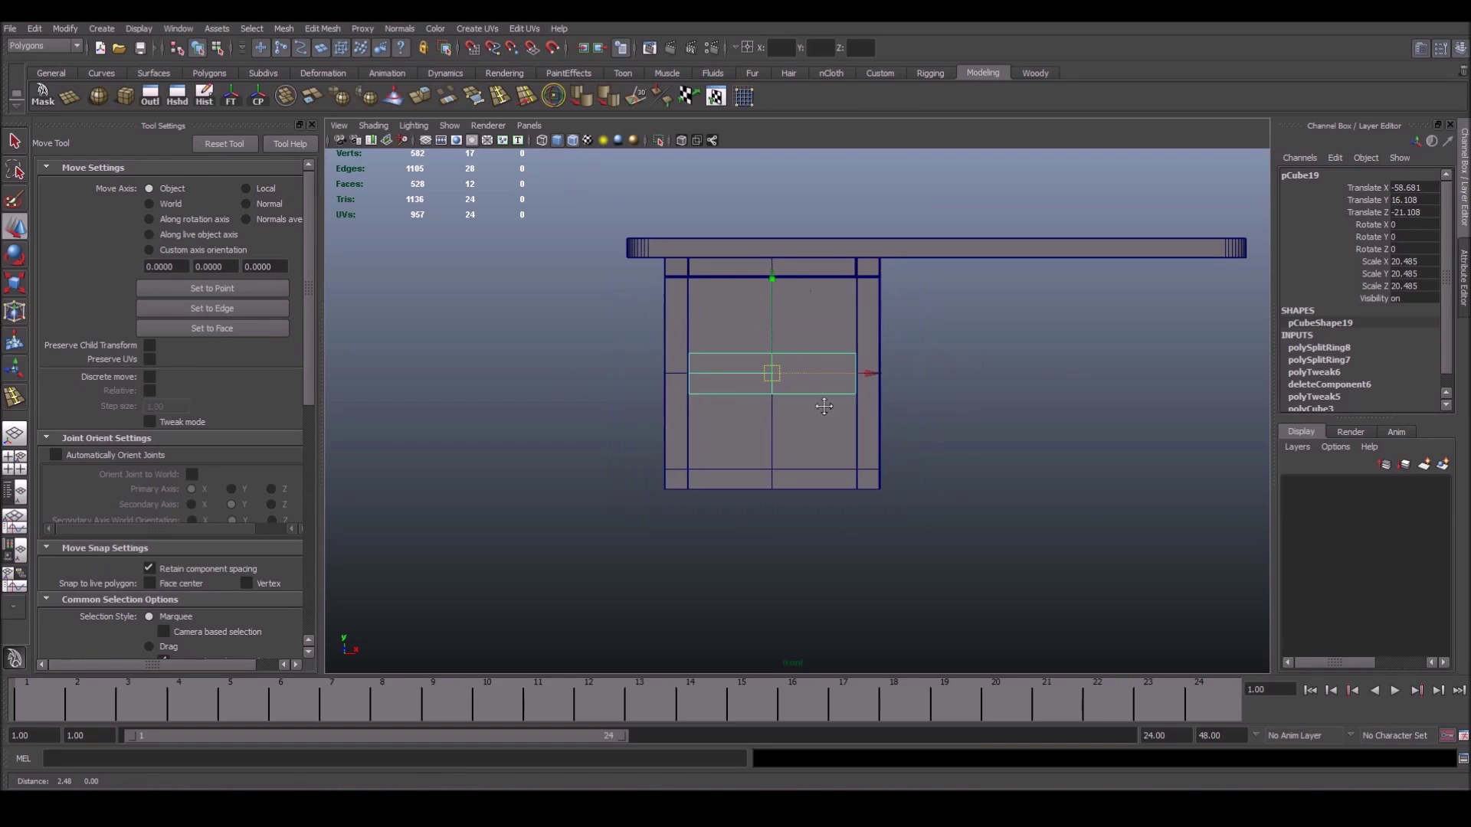
middle_click_drag(405, 398, 807, 434, "alt")
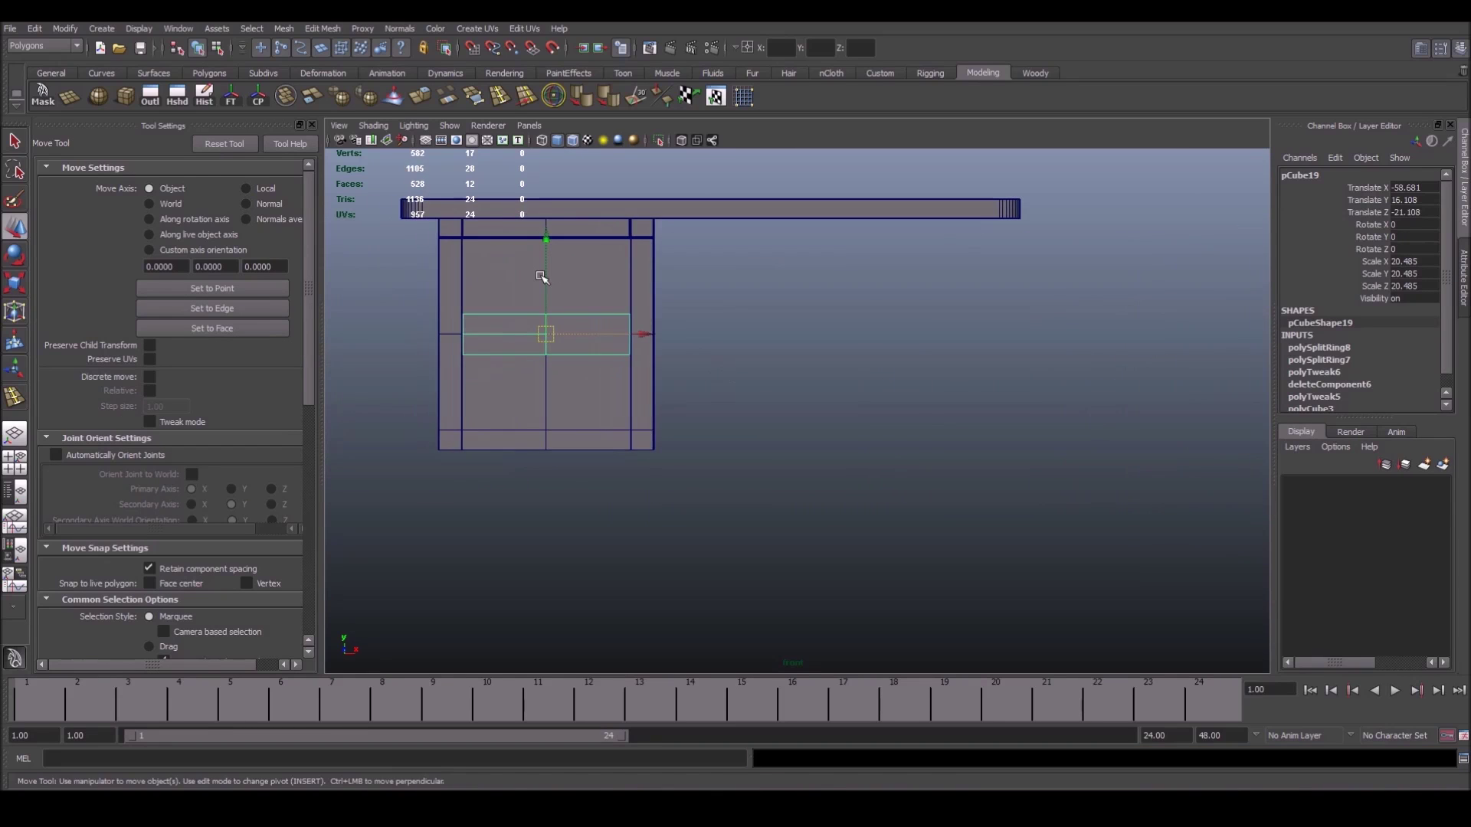
scroll(673, 419, "down", 2)
scroll(735, 406, "up", 2)
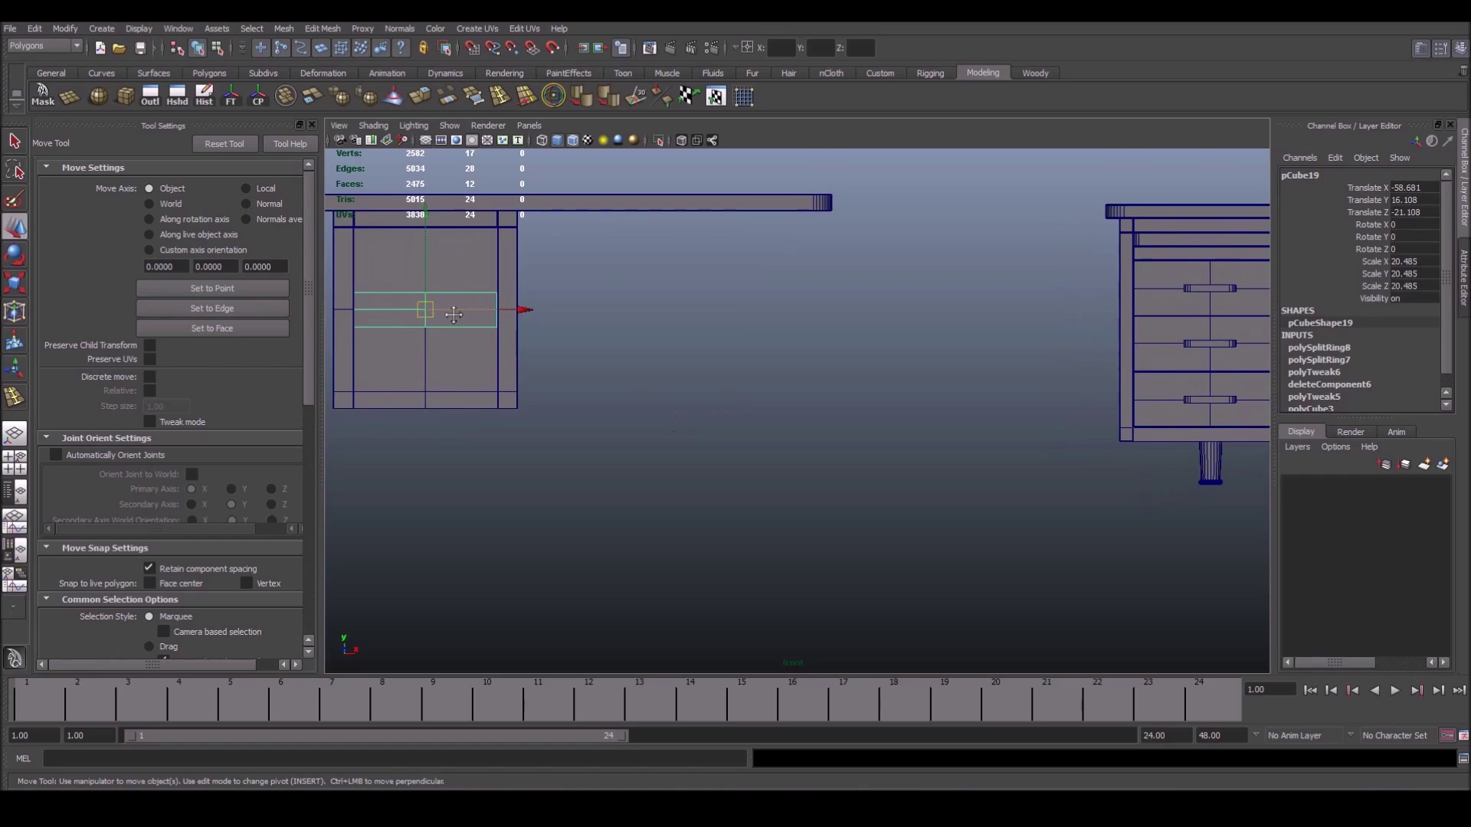
middle_click_drag(735, 406, 469, 234, "alt")
Lower the board inside the pedestal and scale it flatter on Y
left_click_drag(468, 234, 481, 292)
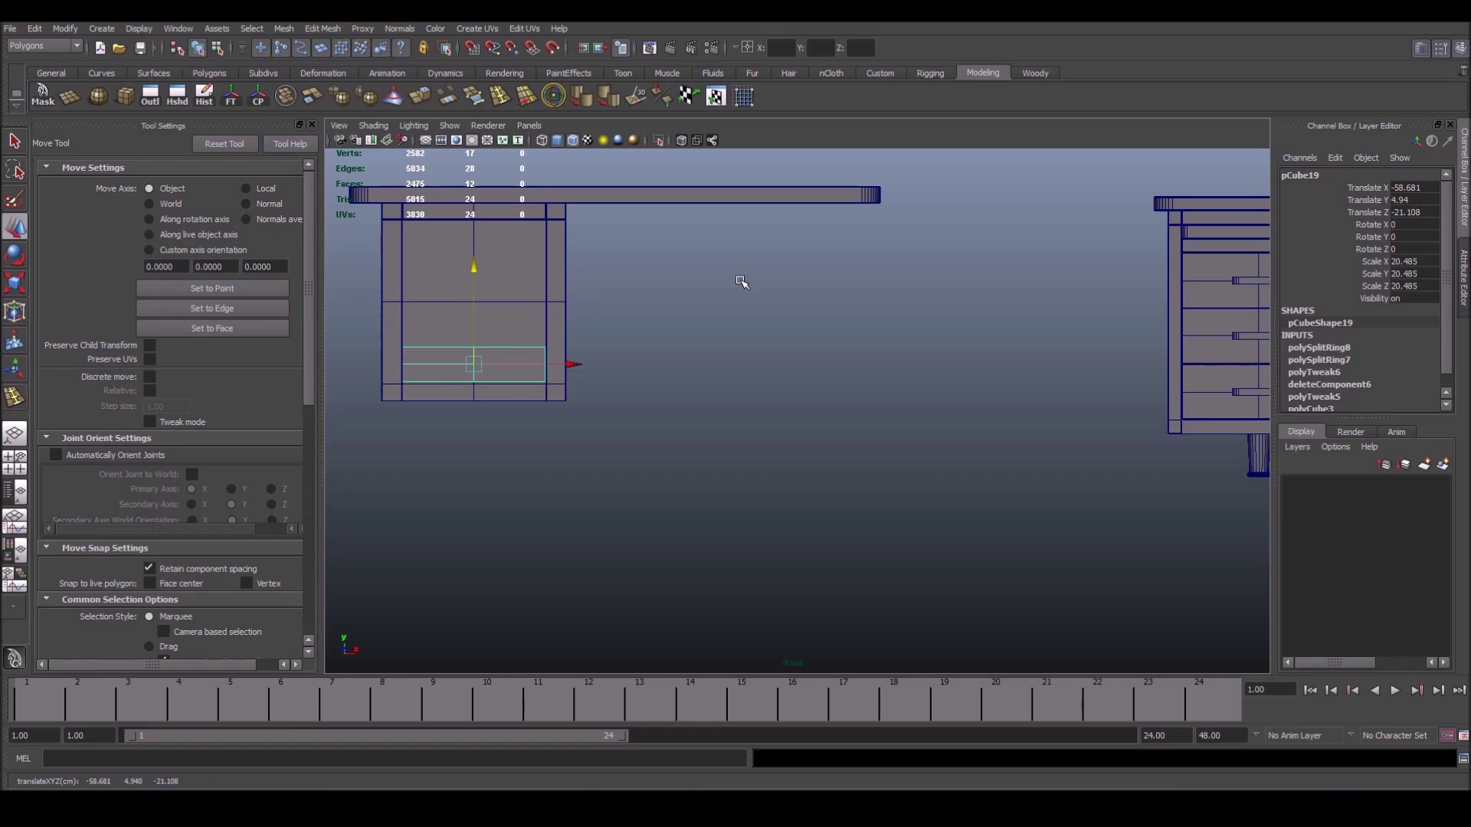
middle_click_drag(741, 282, 768, 271, "alt")
key("r")
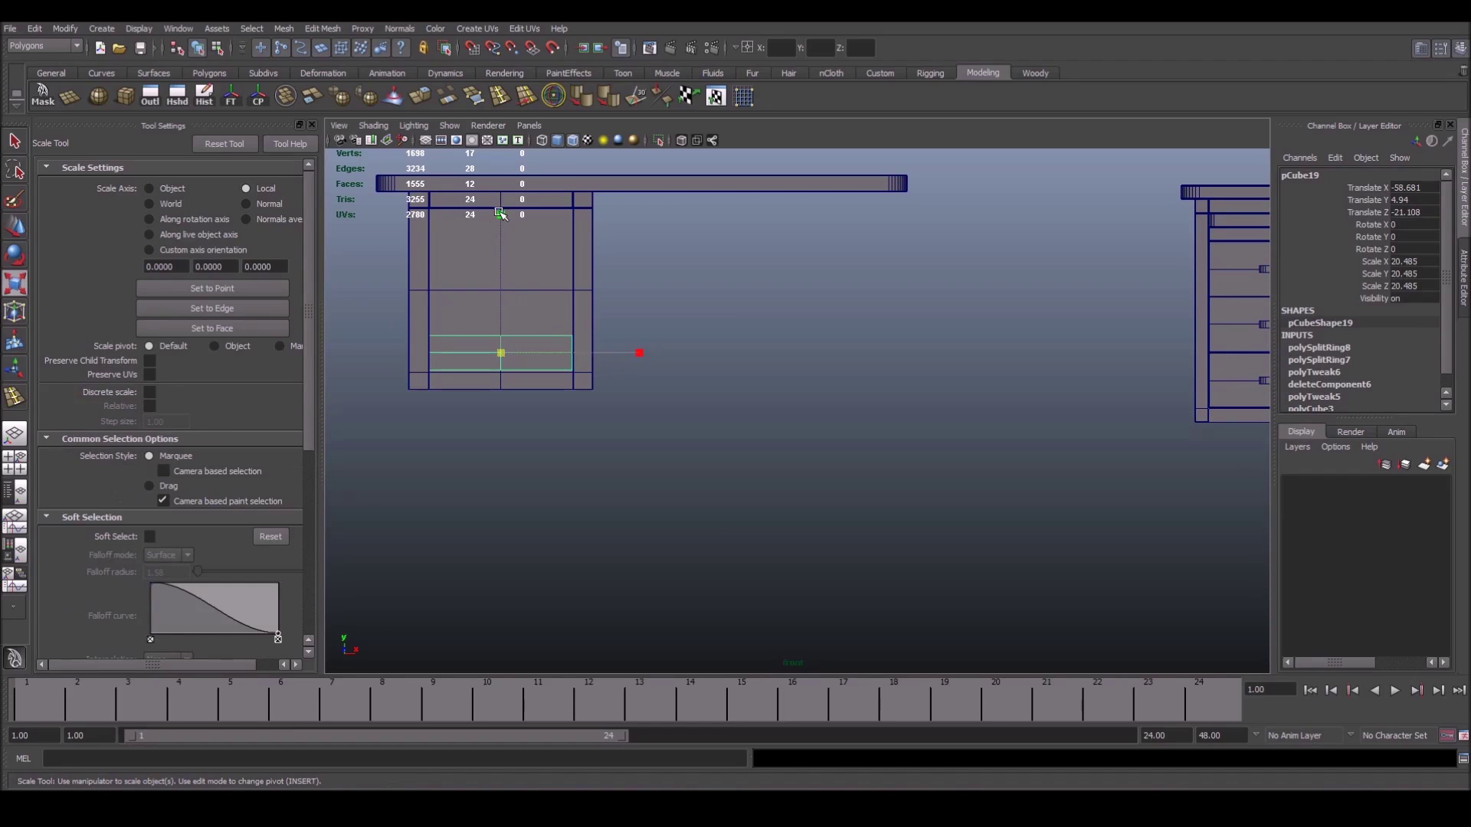
left_click_drag(502, 216, 505, 238)
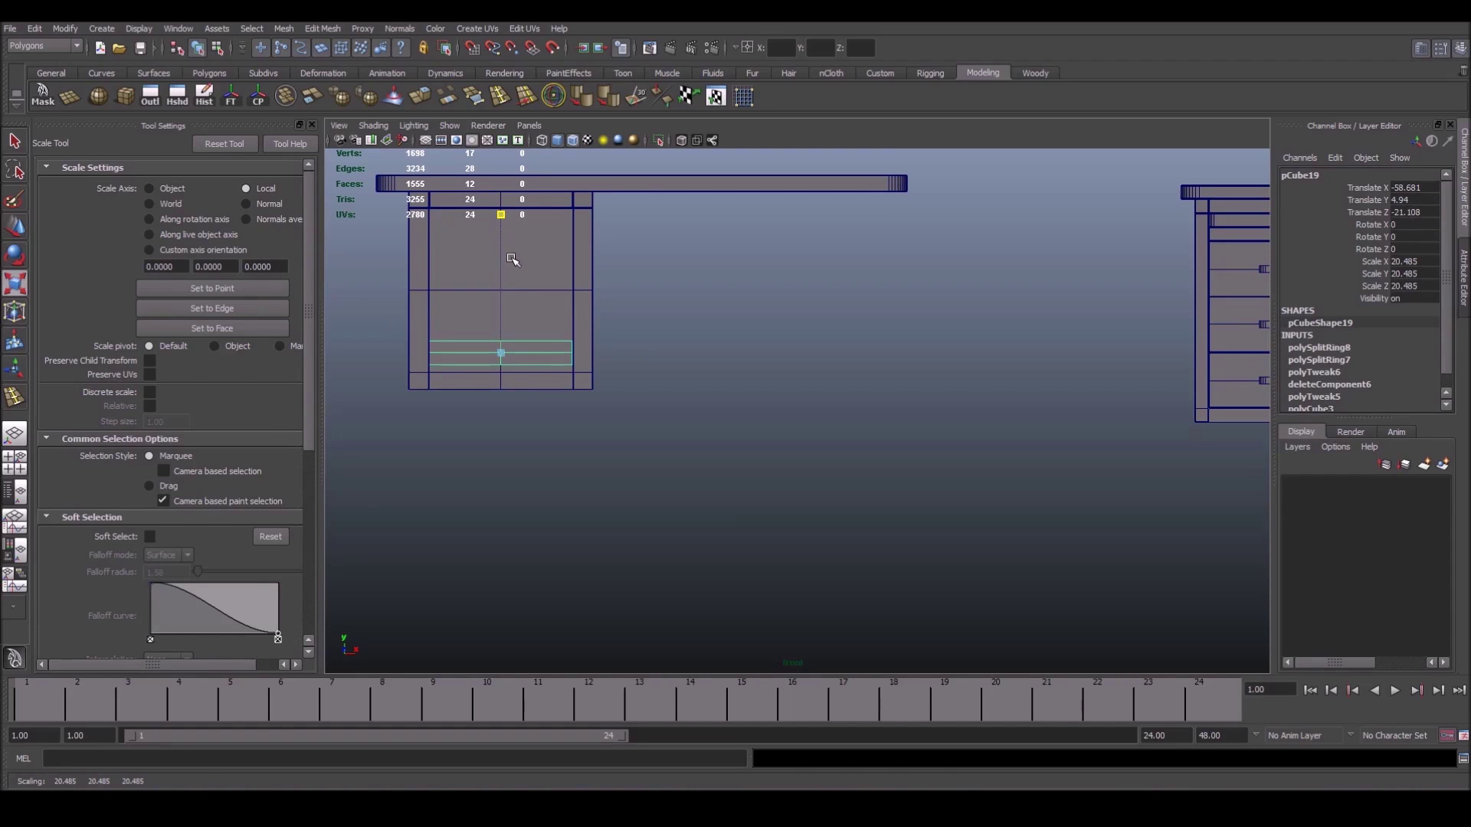
Drop the board to the pedestal bottom and delete its extra edge loop
scroll(516, 265, "up", 1)
scroll(686, 436, "up", 2)
scroll(526, 427, "up", 2)
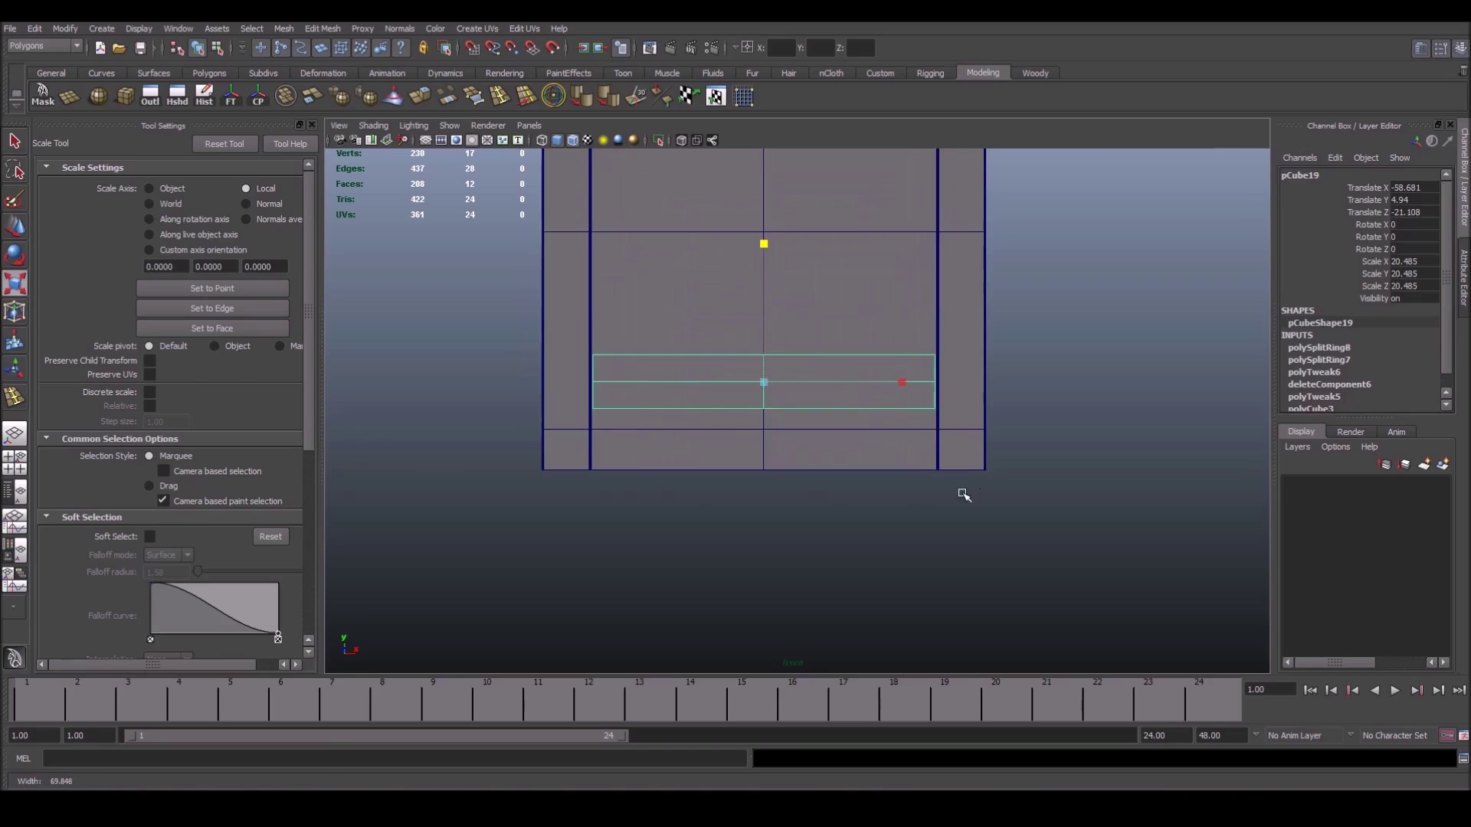
scroll(962, 493, "up", 2)
middle_click_drag(582, 393, 687, 393, "alt")
key("w")
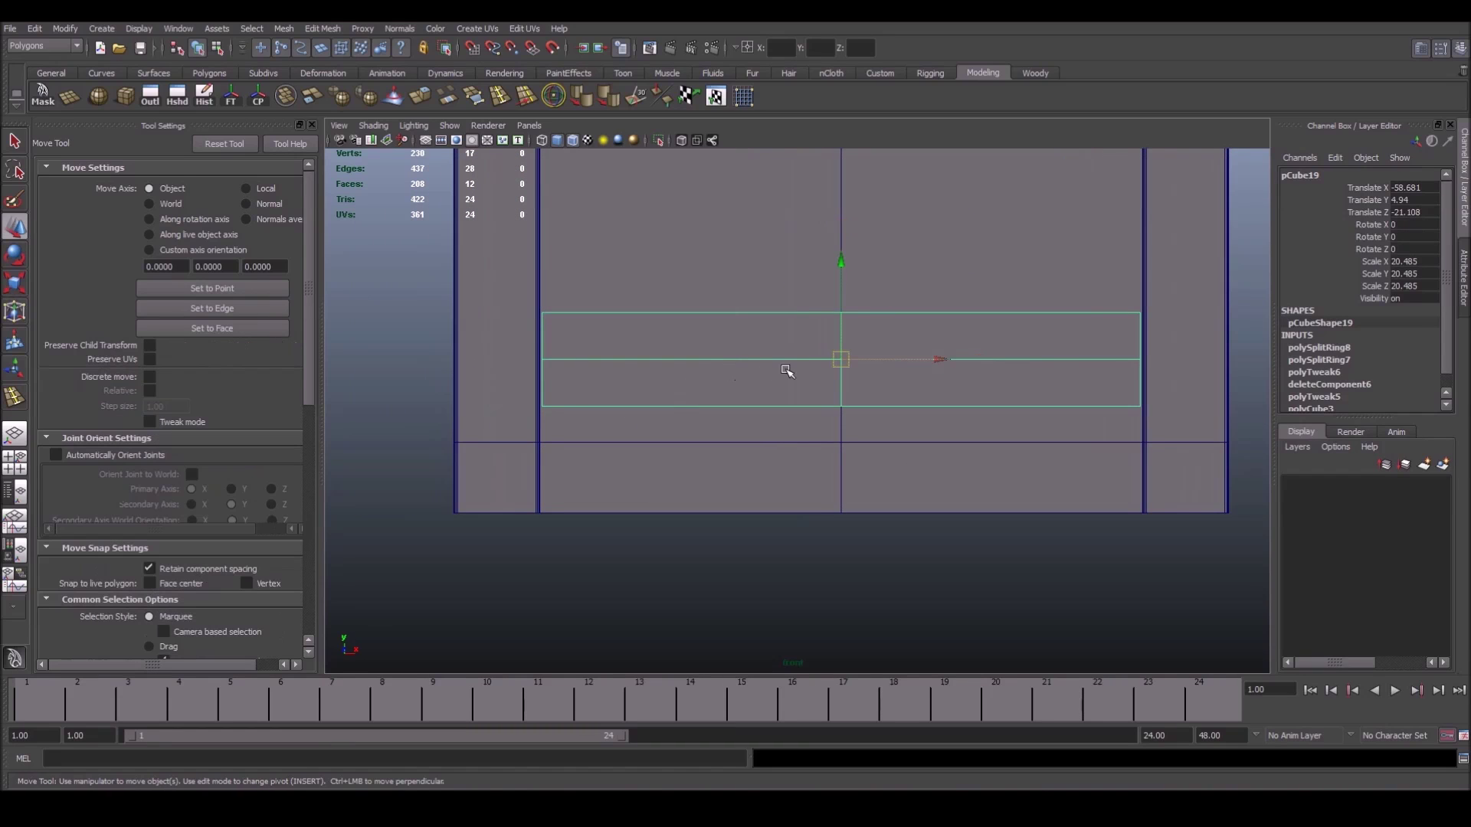
left_click_drag(843, 264, 840, 377)
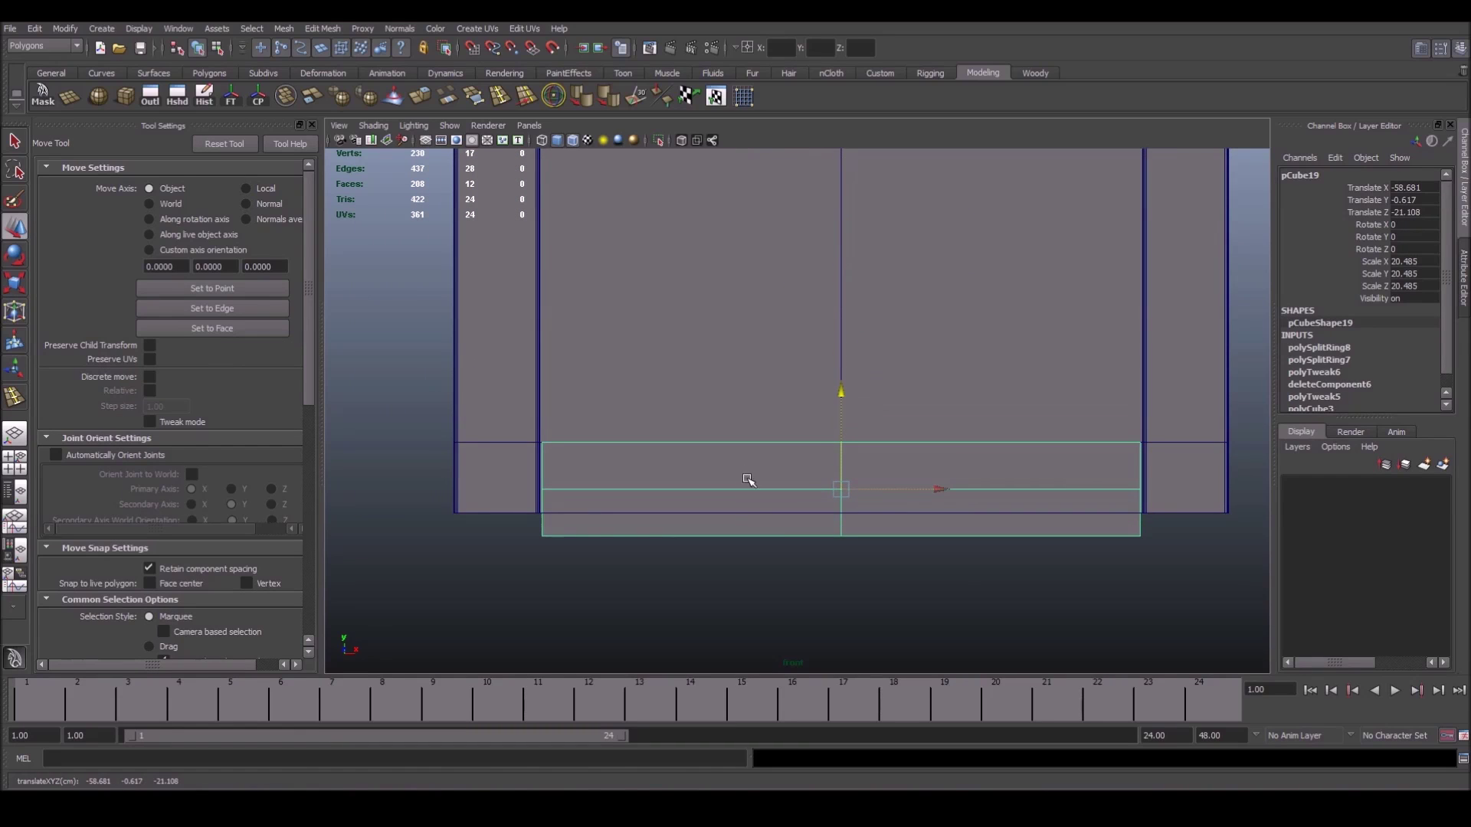
middle_click_drag(739, 452, 751, 486, "alt")
right_click_drag(690, 454, 648, 469, "shift")
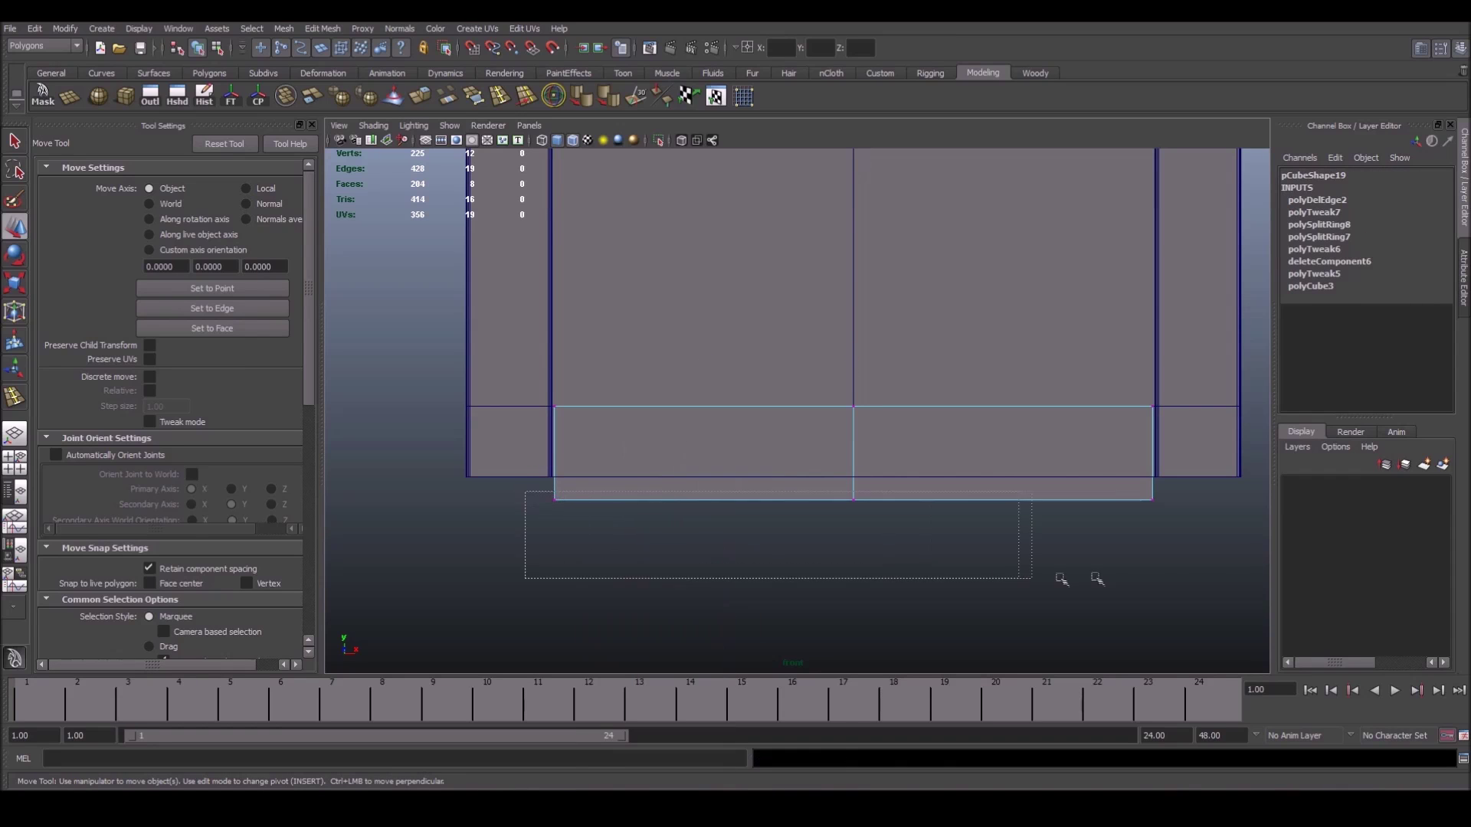
Raise the board's bottom vertices up to the edge above
left_click_drag(1062, 580, 1061, 580)
scroll(814, 485, "up", 2)
scroll(793, 484, "up", 2)
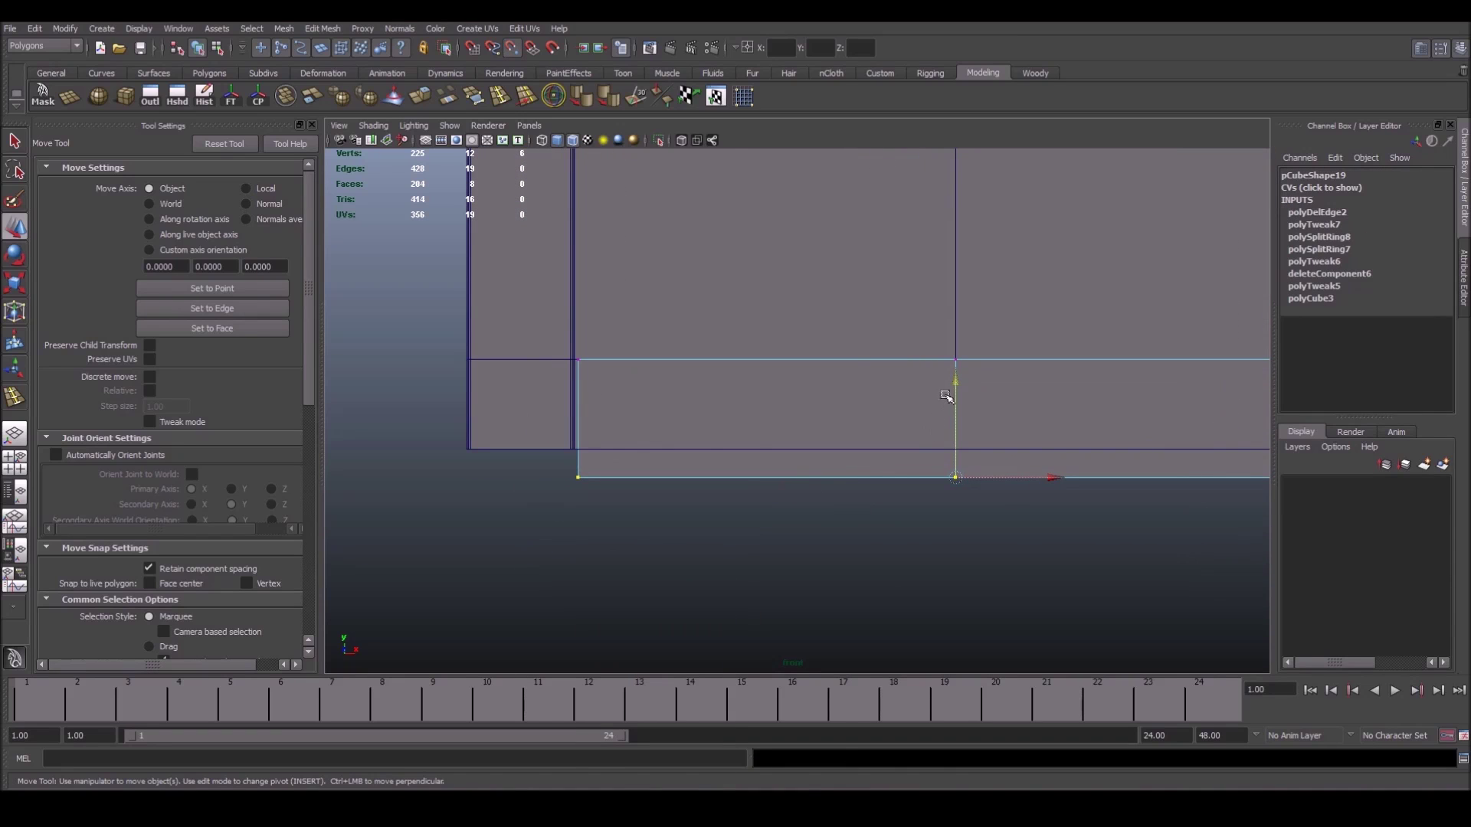
left_click_drag(945, 395, 942, 440)
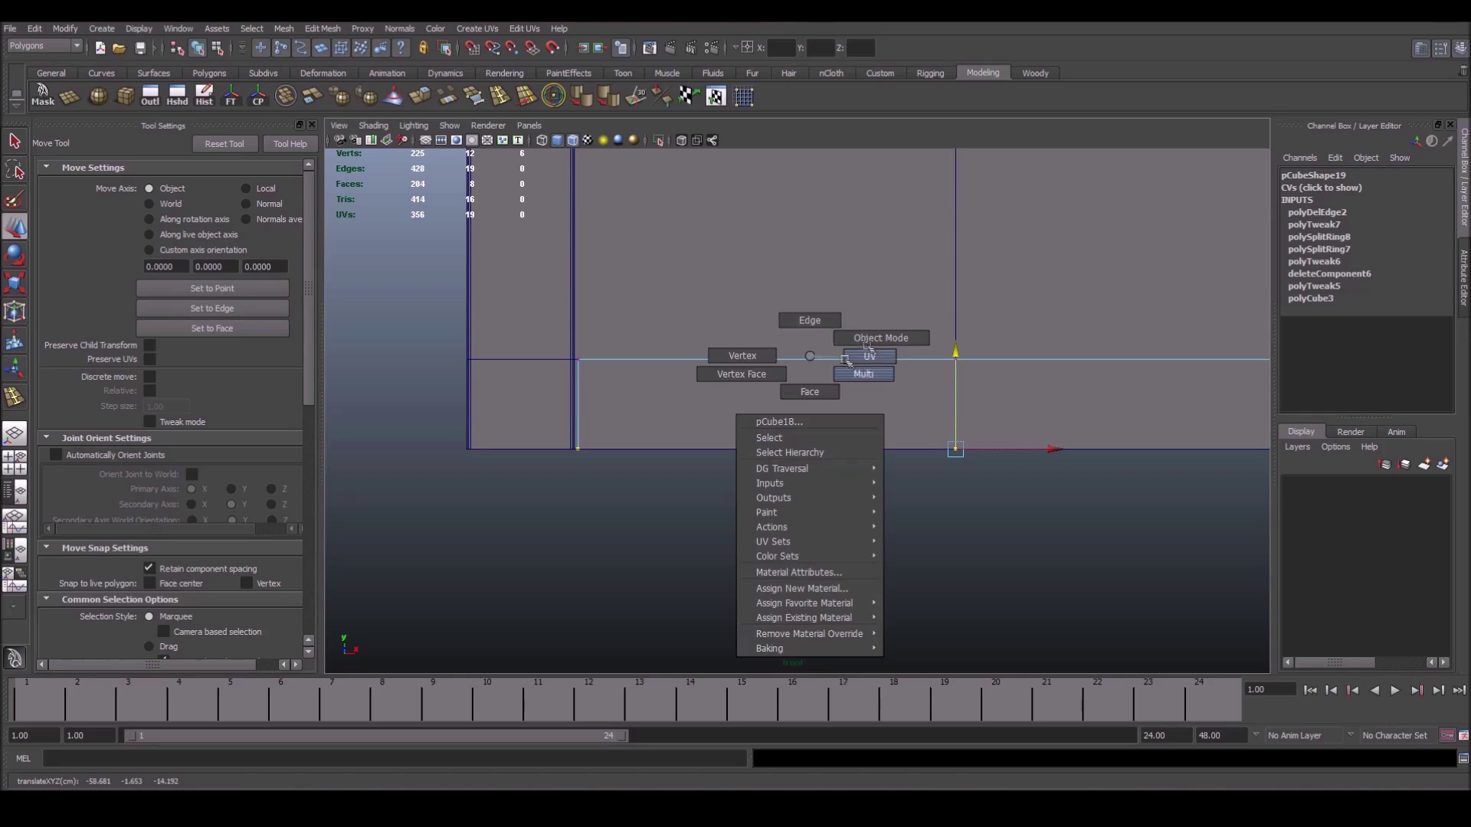
right_click_drag(810, 357, 877, 340)
Slide the board forward along Z to the pedestal's front opening
key("space")
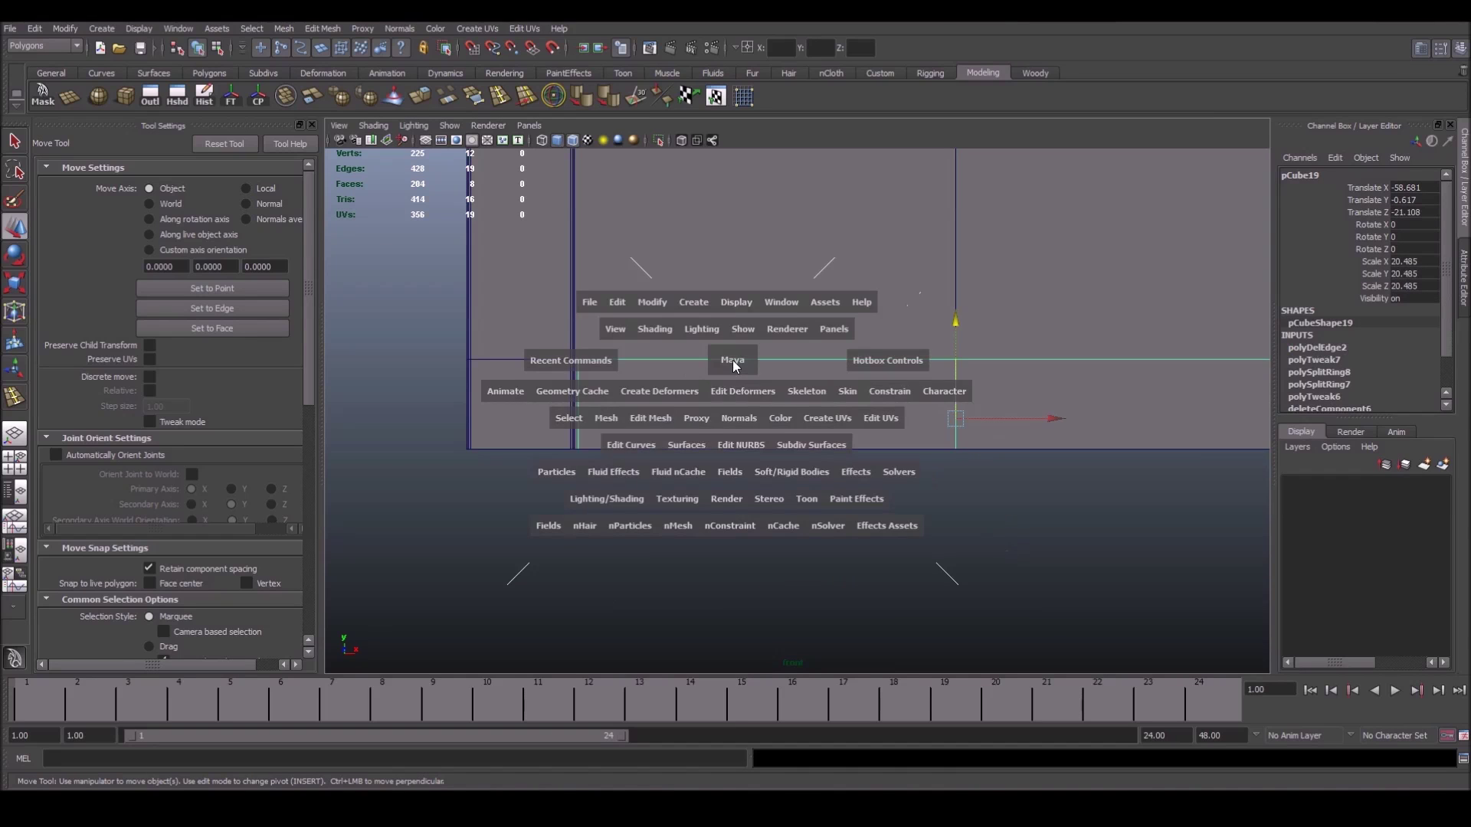
left_click_drag(735, 328, 735, 269)
scroll(566, 484, "up", 2)
mouse_move(565, 481)
left_mouse_down()
mouse_move(657, 521)
mouse_move(757, 401)
mouse_move(715, 442)
left_mouse_up()
key("f")
Select the board's front top, bottom front and back top edges, shown in wireframe
right_click_drag(715, 442, 696, 452)
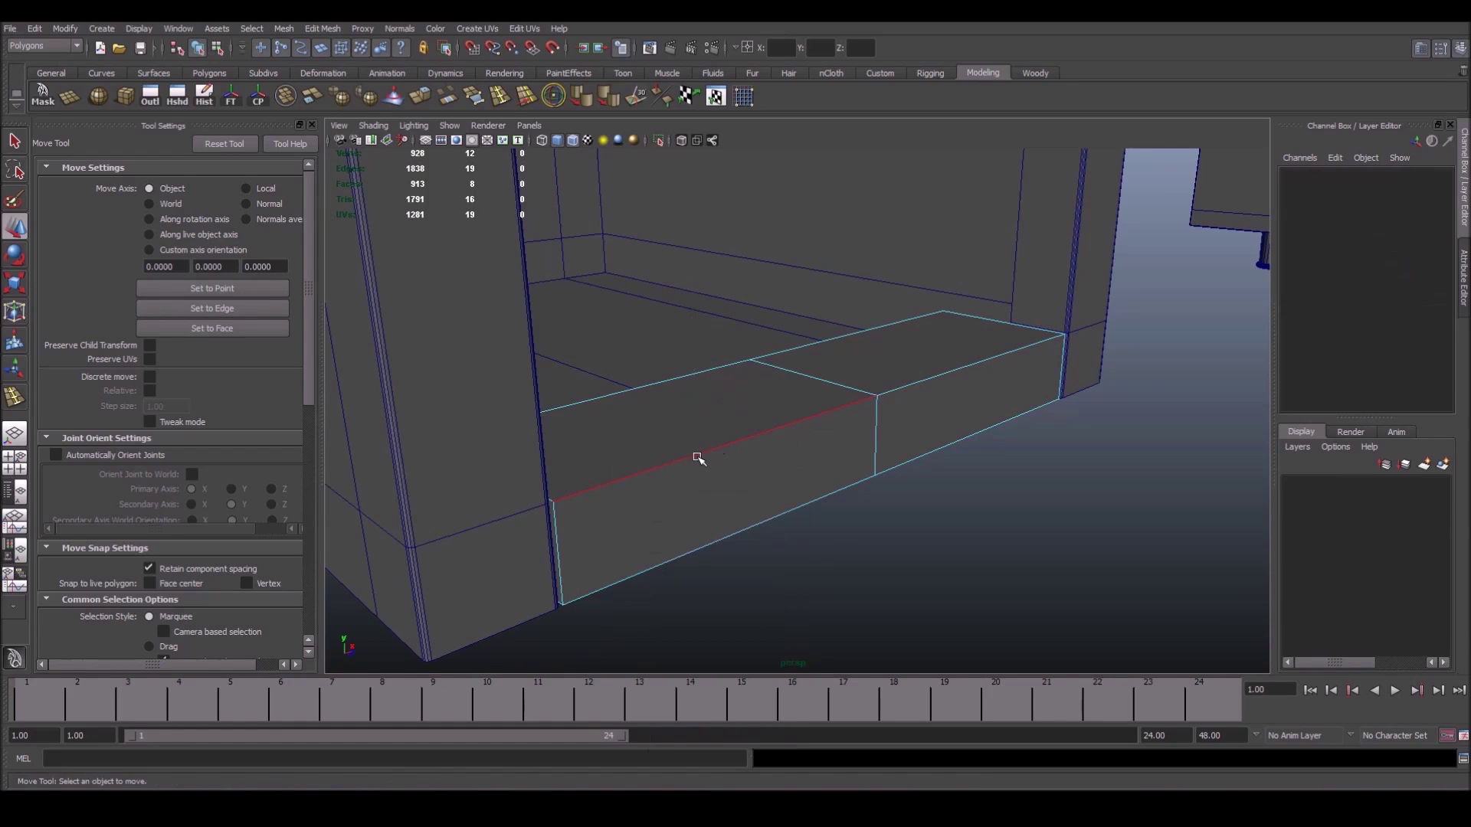
left_click(697, 453)
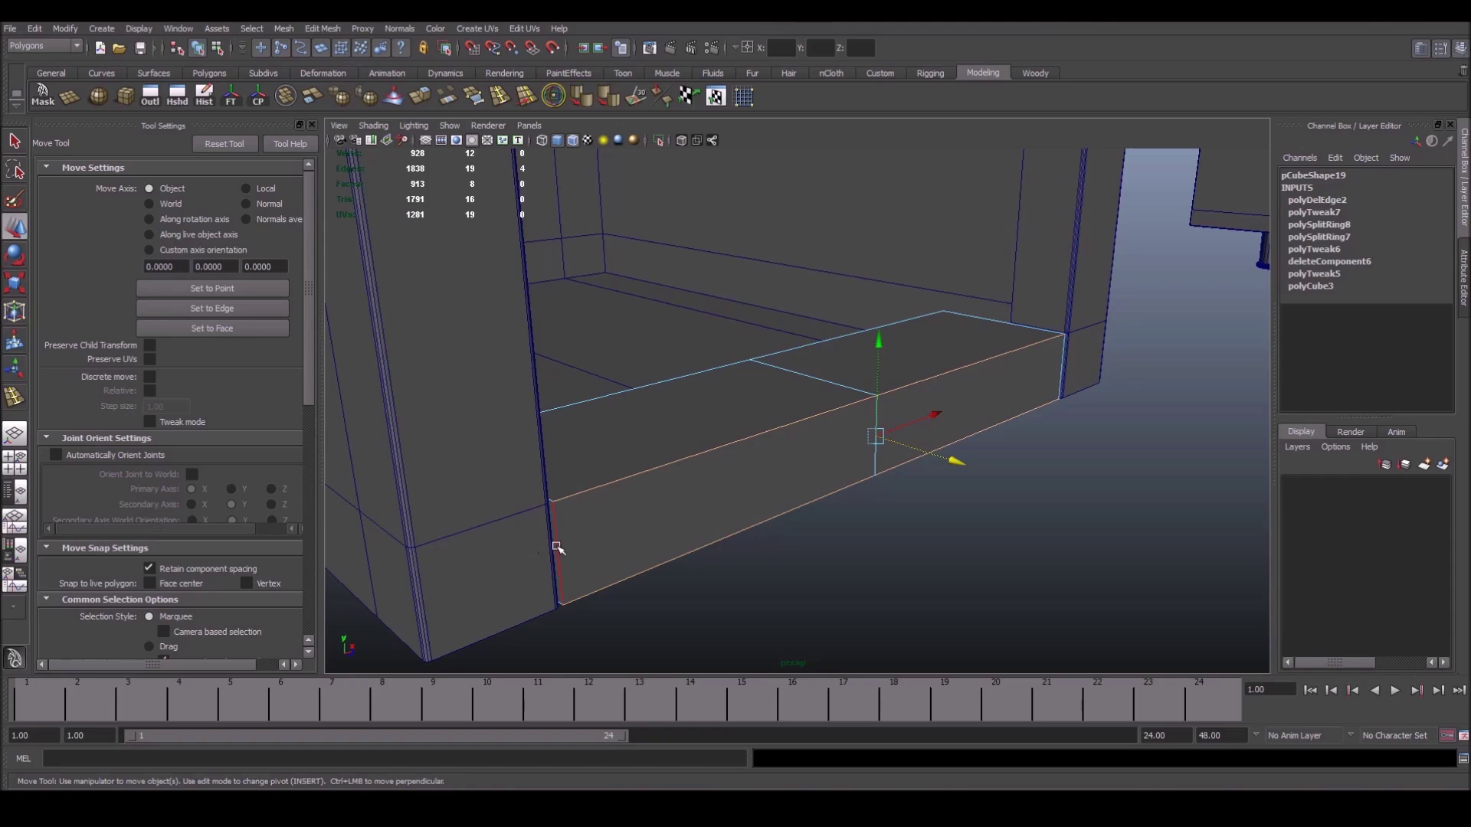
right_click_drag(1002, 352, 934, 360, "shift")
middle_click_drag(935, 360, 994, 375, "alt")
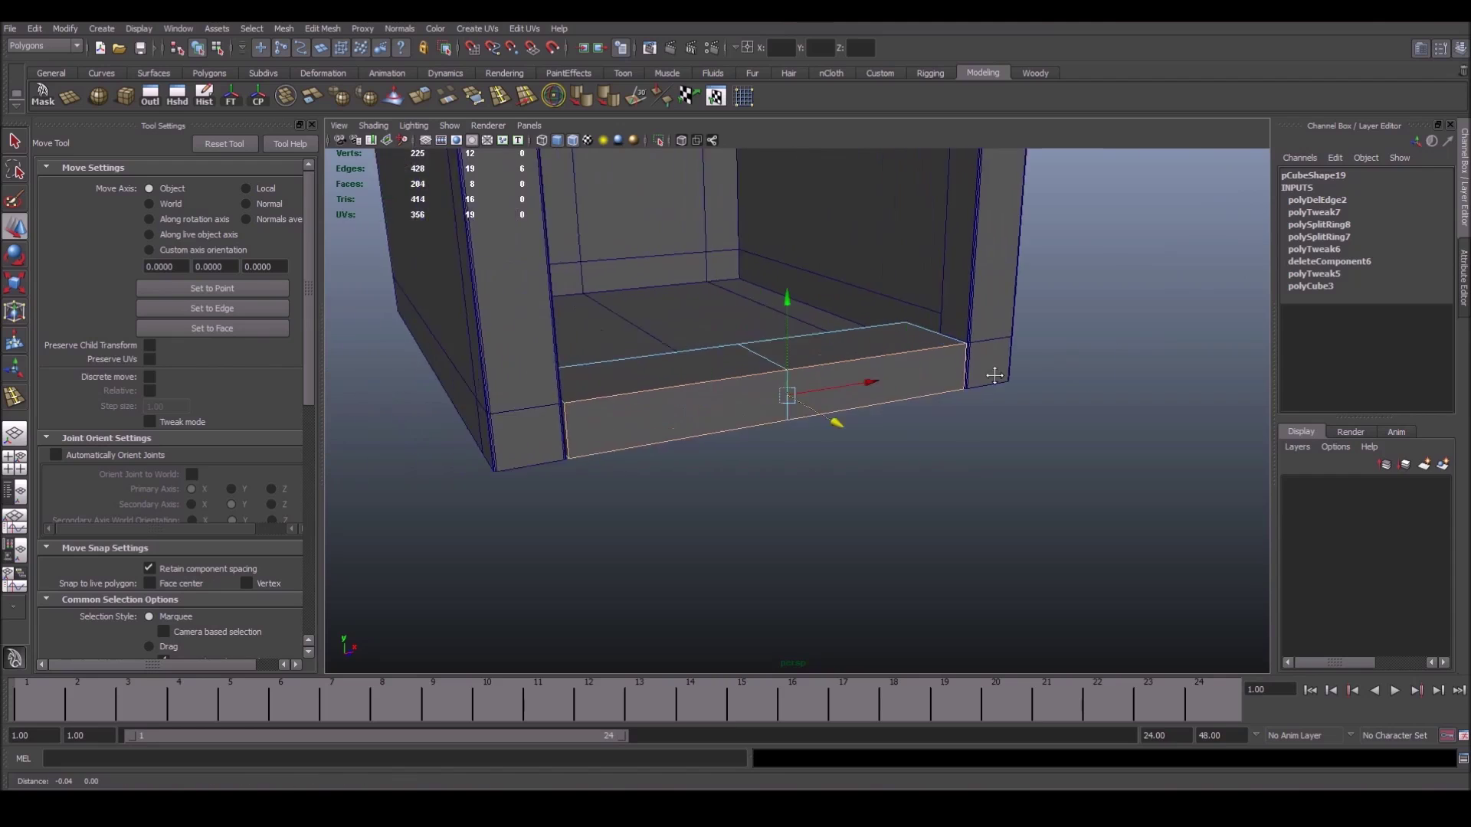
mouse_move(995, 376)
right_mouse_down("alt")
mouse_move(919, 369)
mouse_move(873, 392)
right_mouse_up("alt")
left_click(910, 475, "shift")
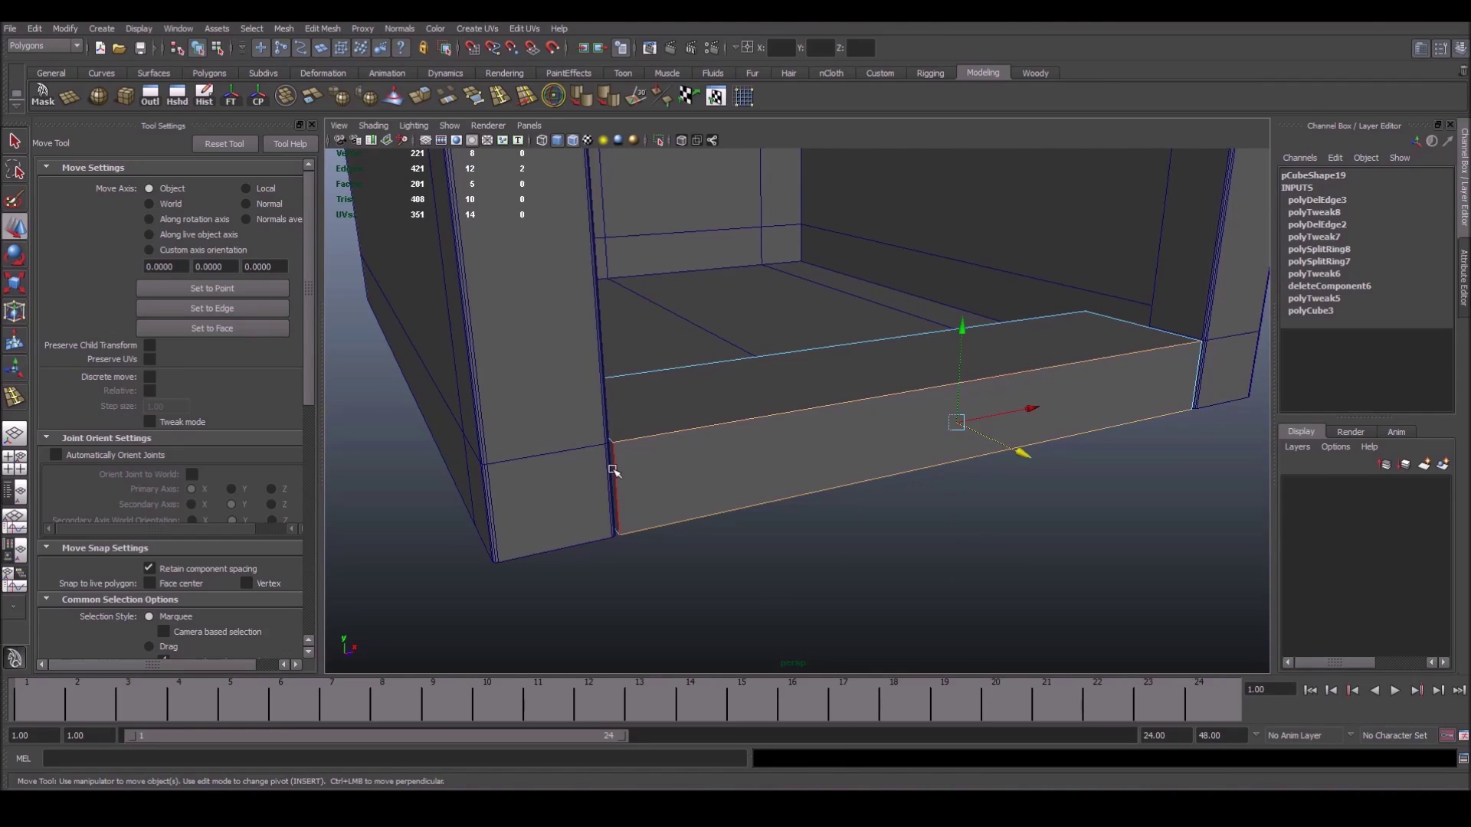
left_click(1154, 329, "shift")
key("4")
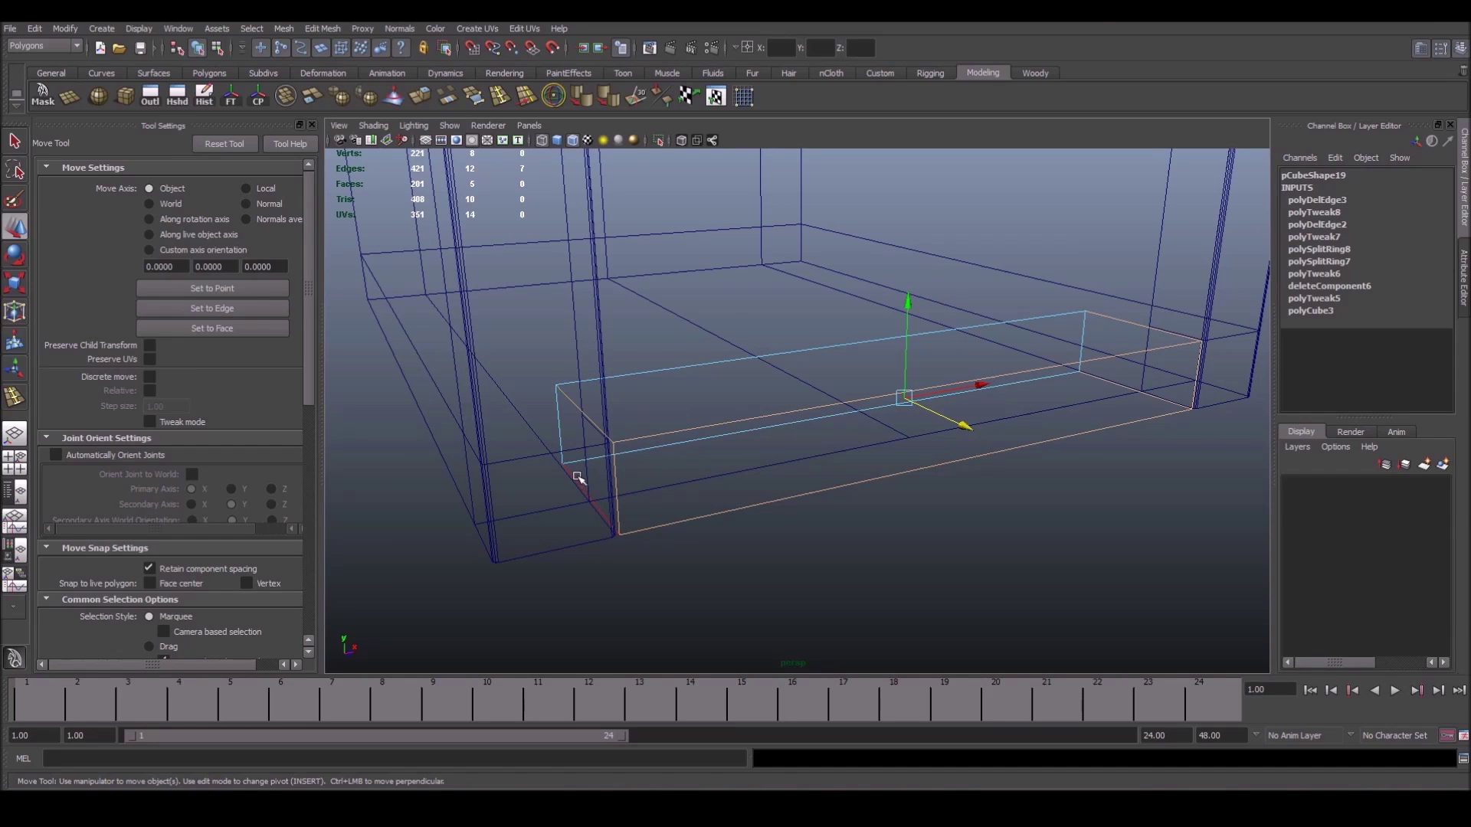
Bevel the selected board edges with Offset 0.1 and 2 segments
key("5")
right_click_drag(724, 427, 768, 429, "shift")
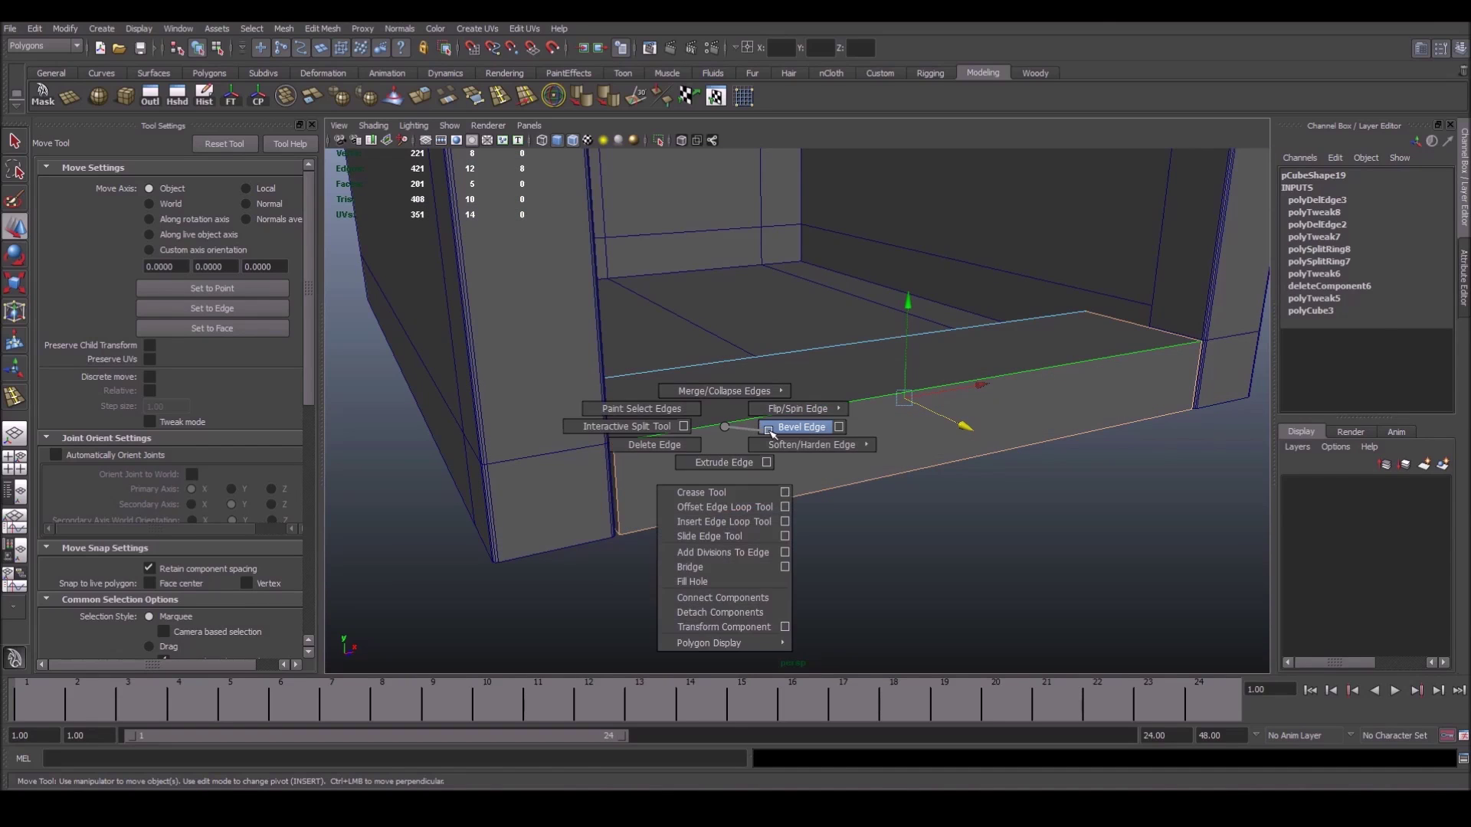
left_click(1385, 238)
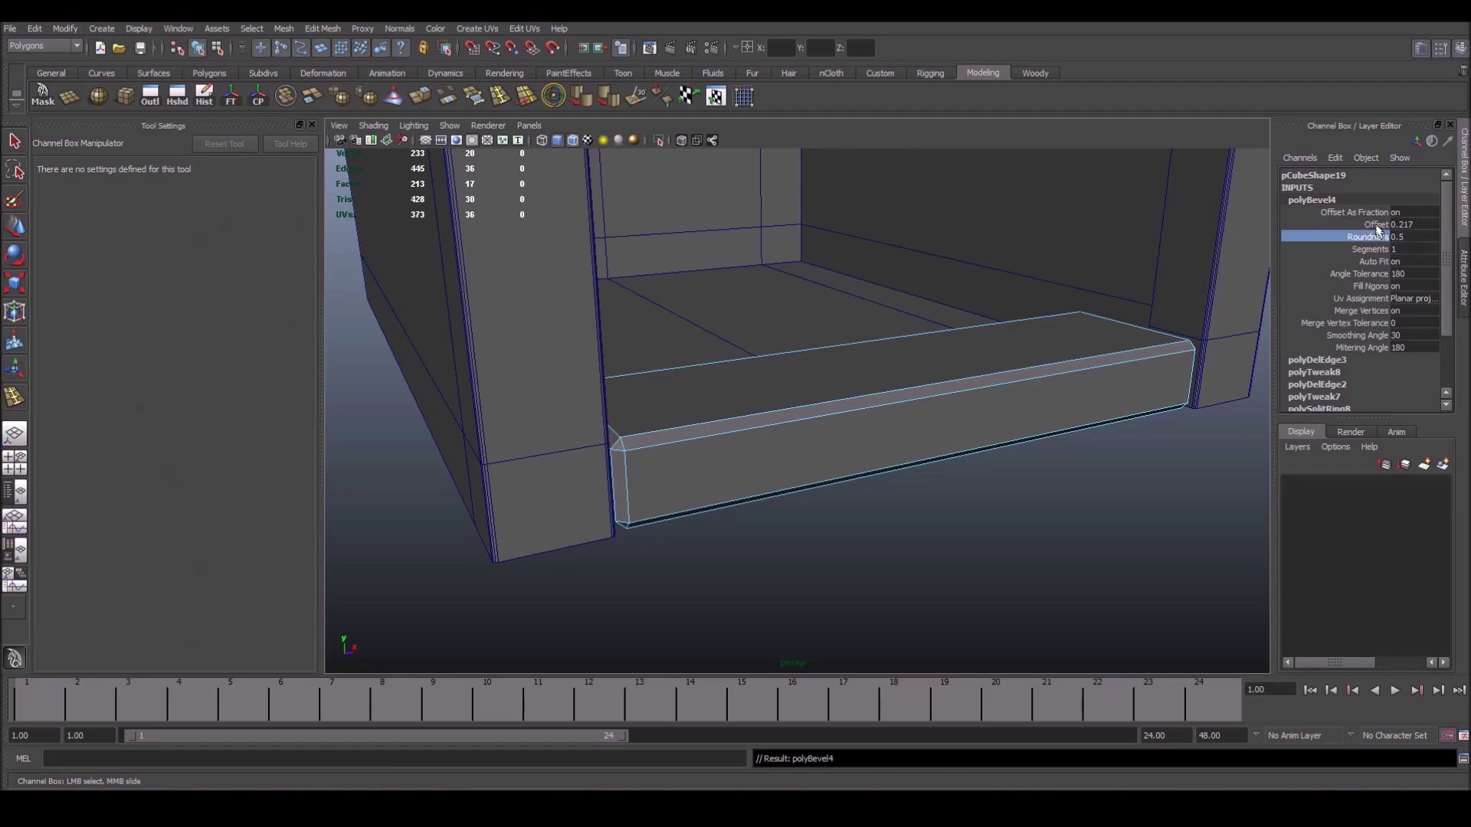
left_click(1377, 225)
middle_click_drag(1110, 302, 1103, 300)
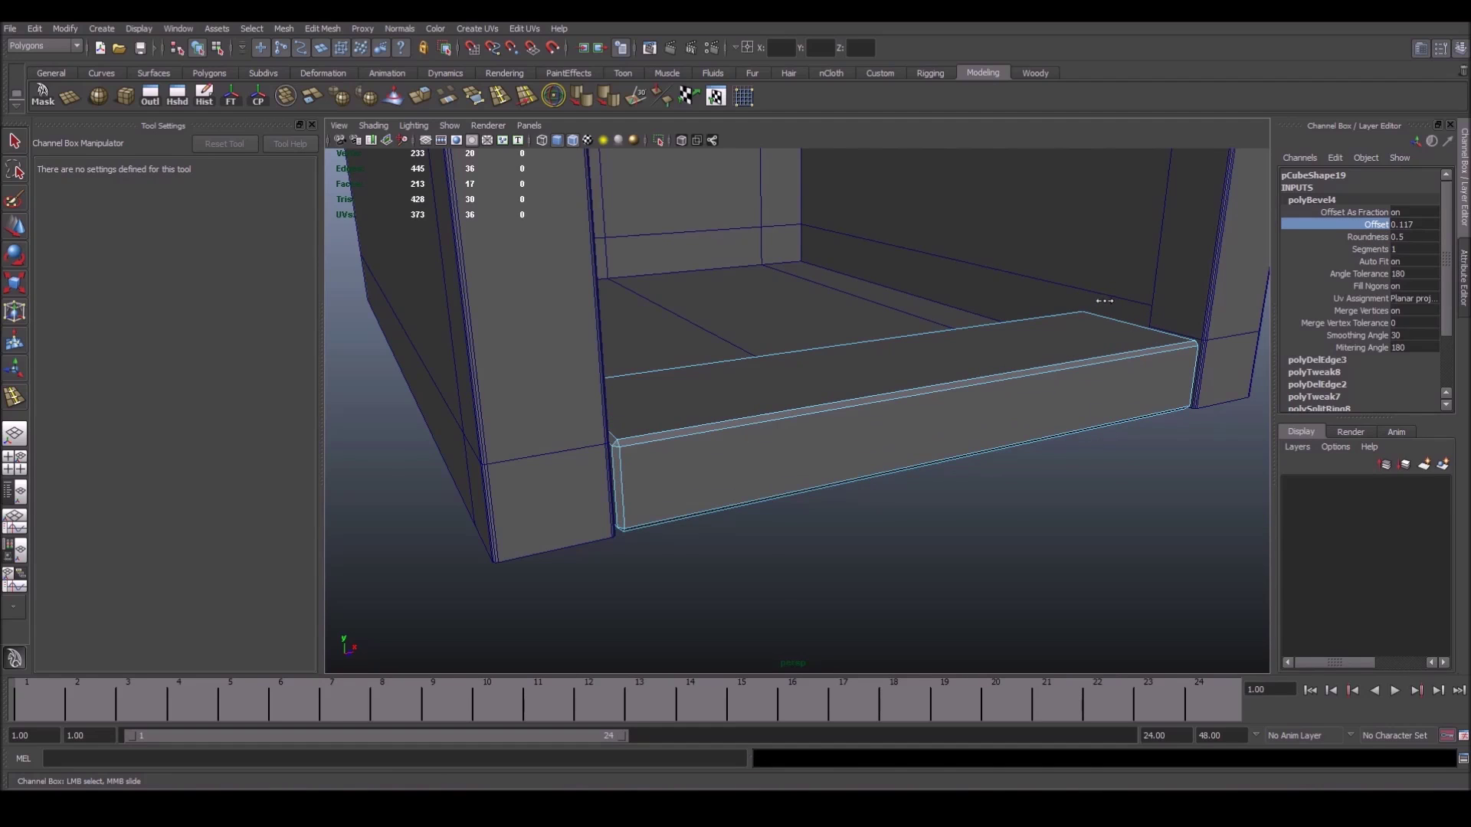
double_click(1430, 221)
type("0.1")
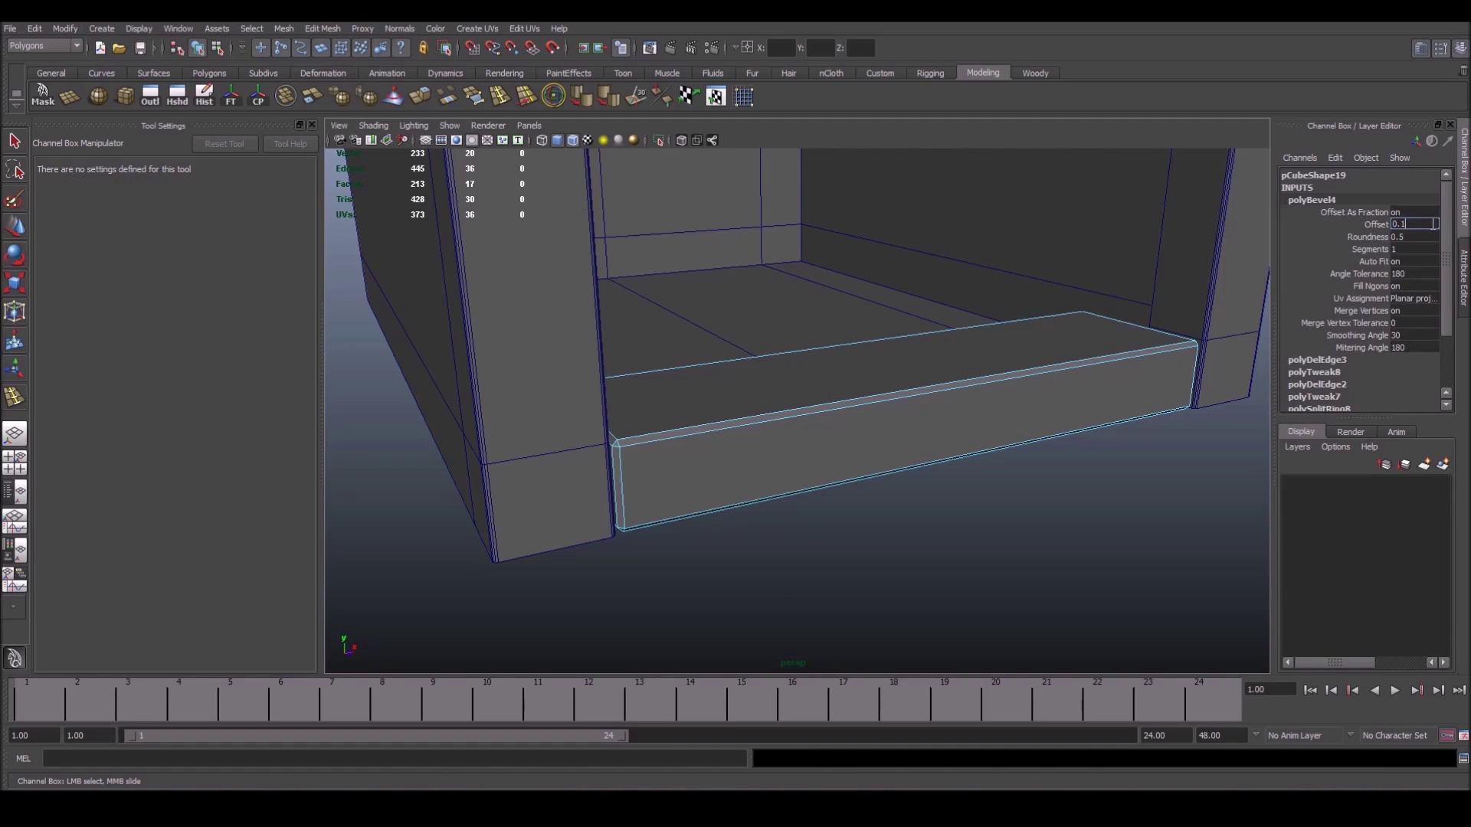
double_click(1424, 248)
type("2")
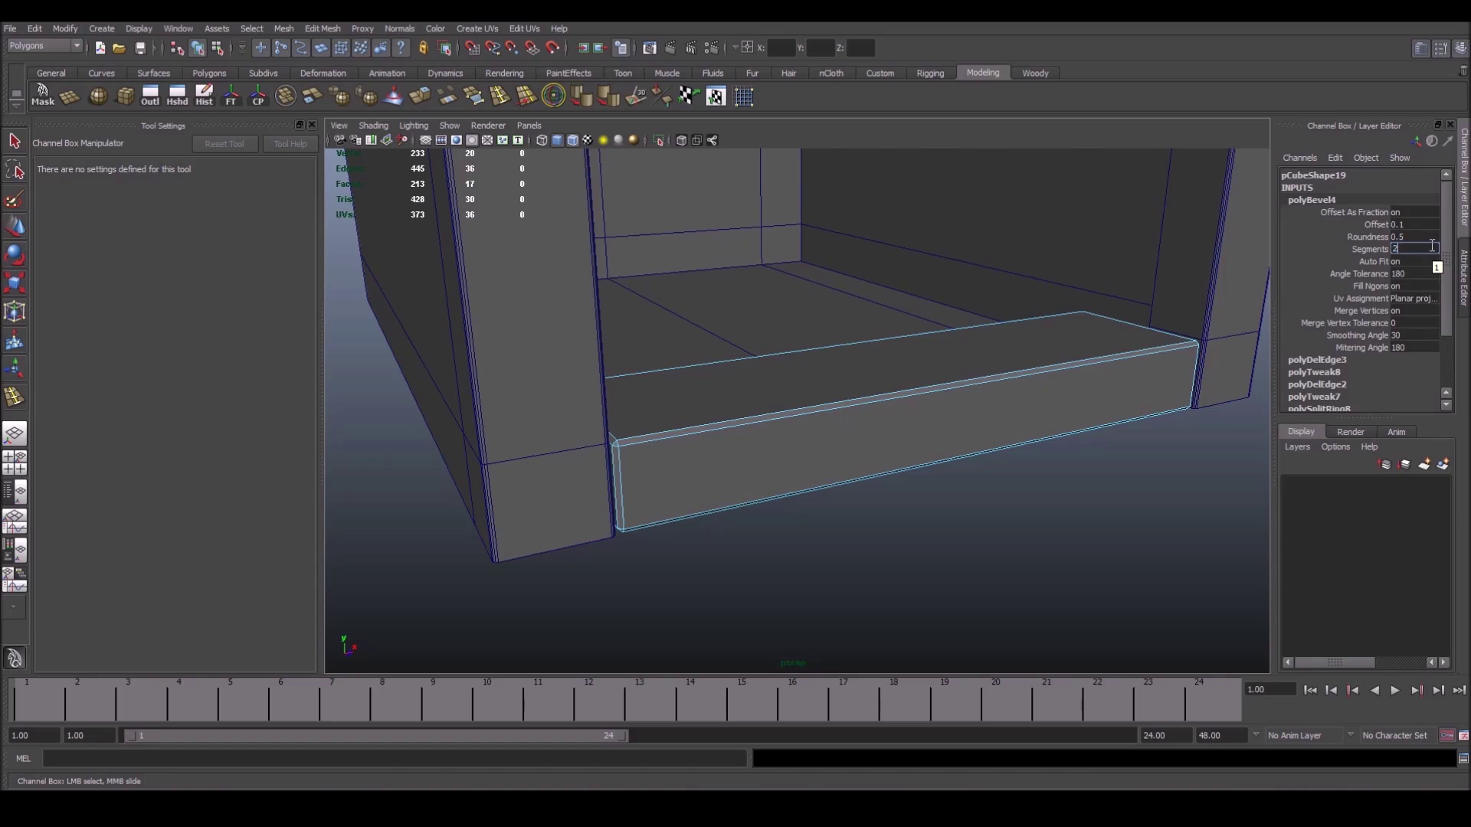
key("Tab")
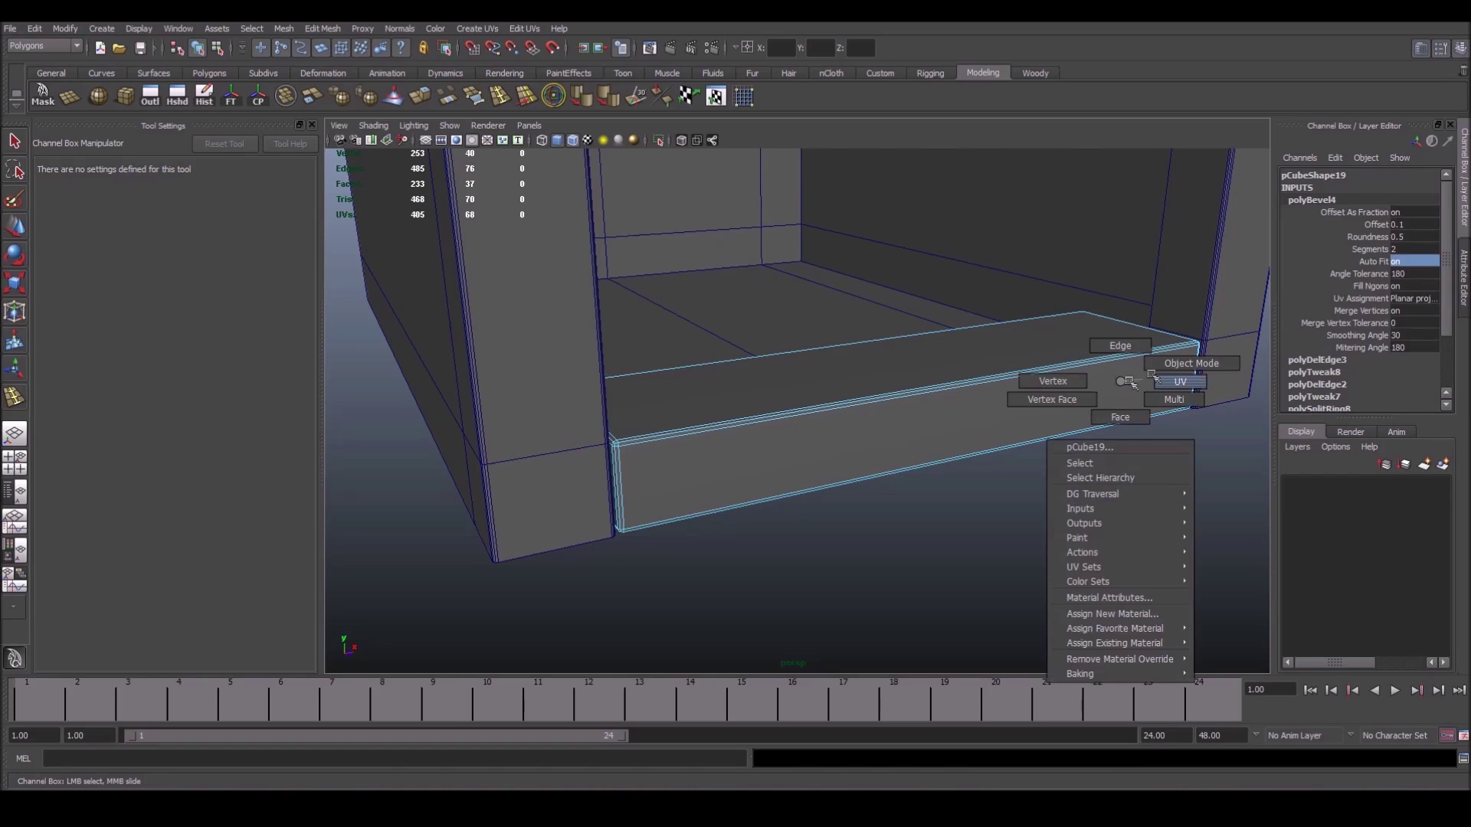
right_click_drag(1122, 380, 1153, 358)
key("w")
left_click_drag(1123, 416, 1070, 424, "alt")
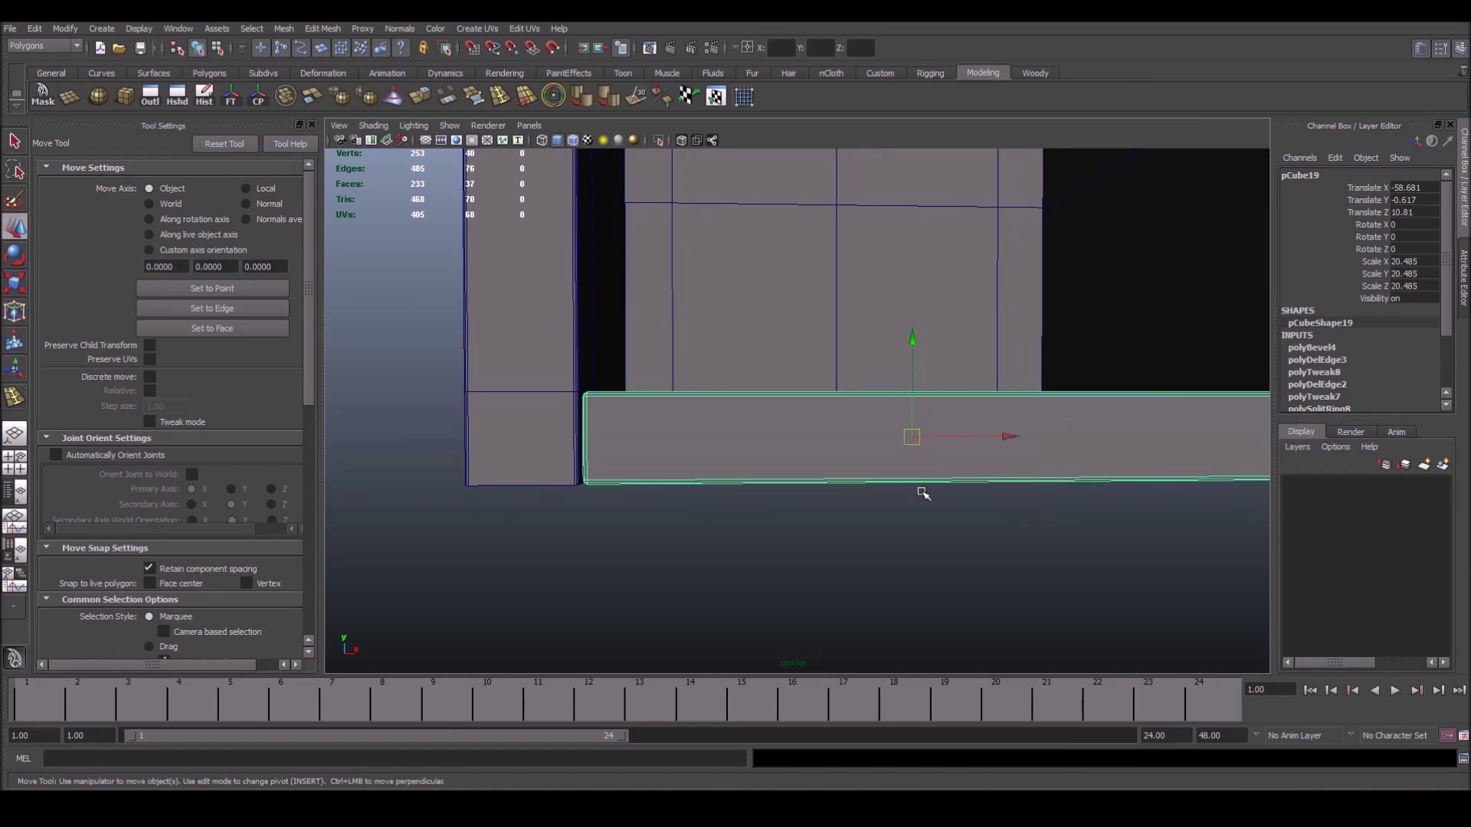
Duplicate the bevelled board and raise the copy toward the top of the pedestal
right_click_drag(922, 492, 844, 454, "alt")
key("ctrl+d")
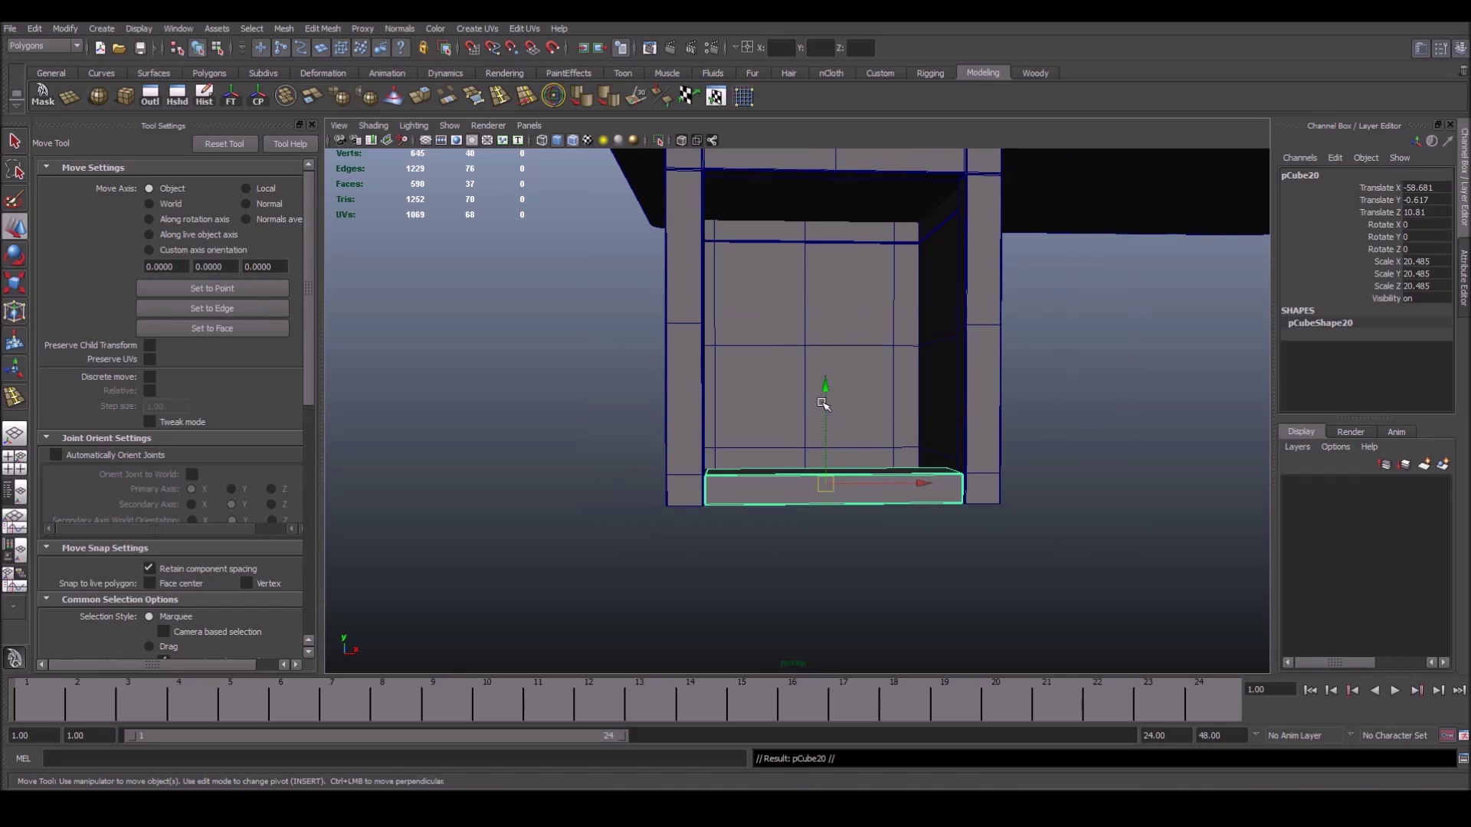
left_click_drag(820, 401, 825, 121)
right_click_drag(826, 121, 992, 282, "alt")
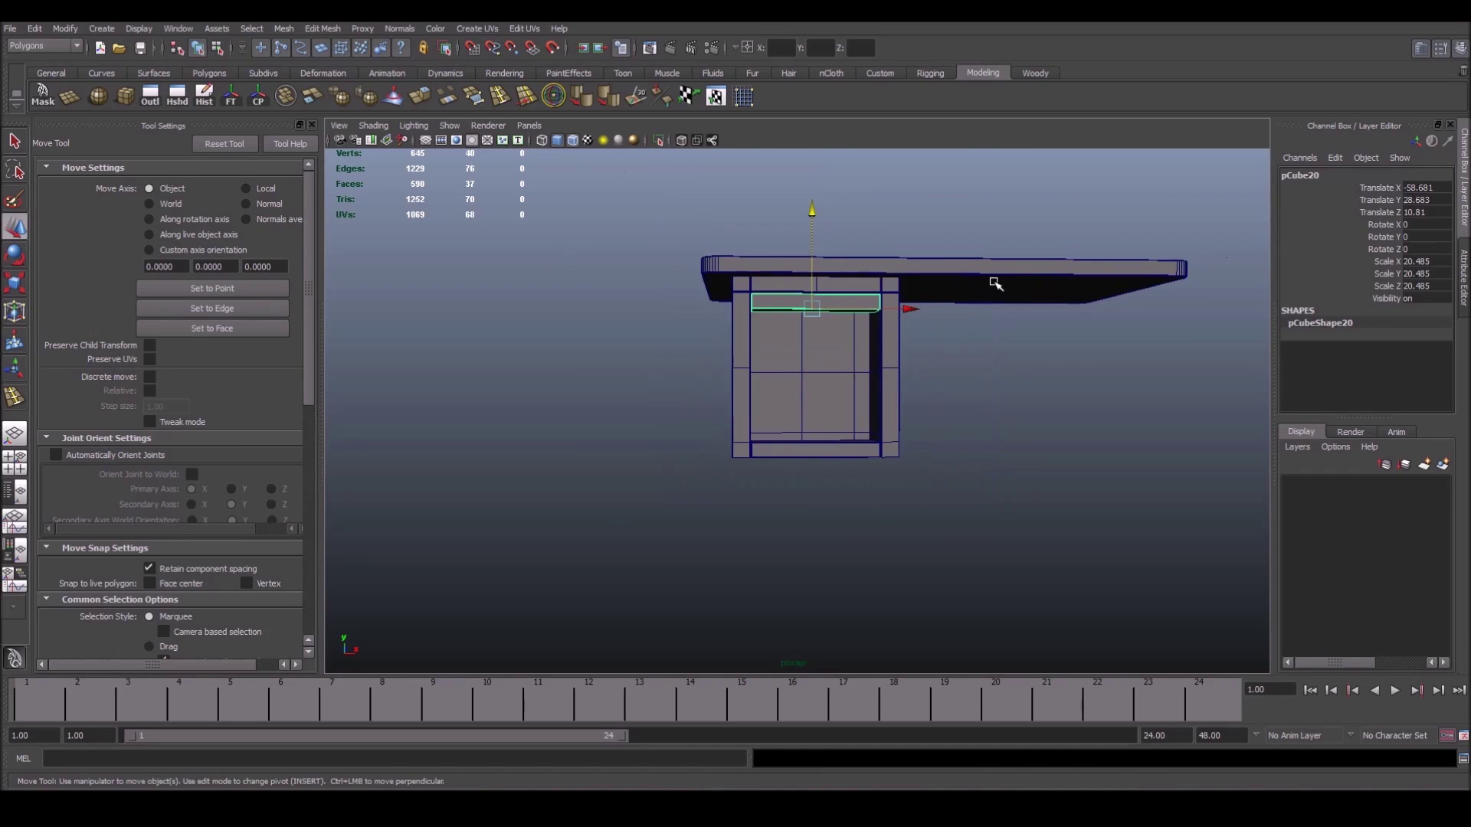
middle_click_drag(991, 282, 532, 282, "alt")
right_click_drag(559, 321, 766, 347, "alt")
middle_click_drag(766, 347, 916, 355, "alt")
Fine-tune the rail's height to sit just beneath the desktop at Translate Y 25.203
left_click_drag(726, 225, 726, 239)
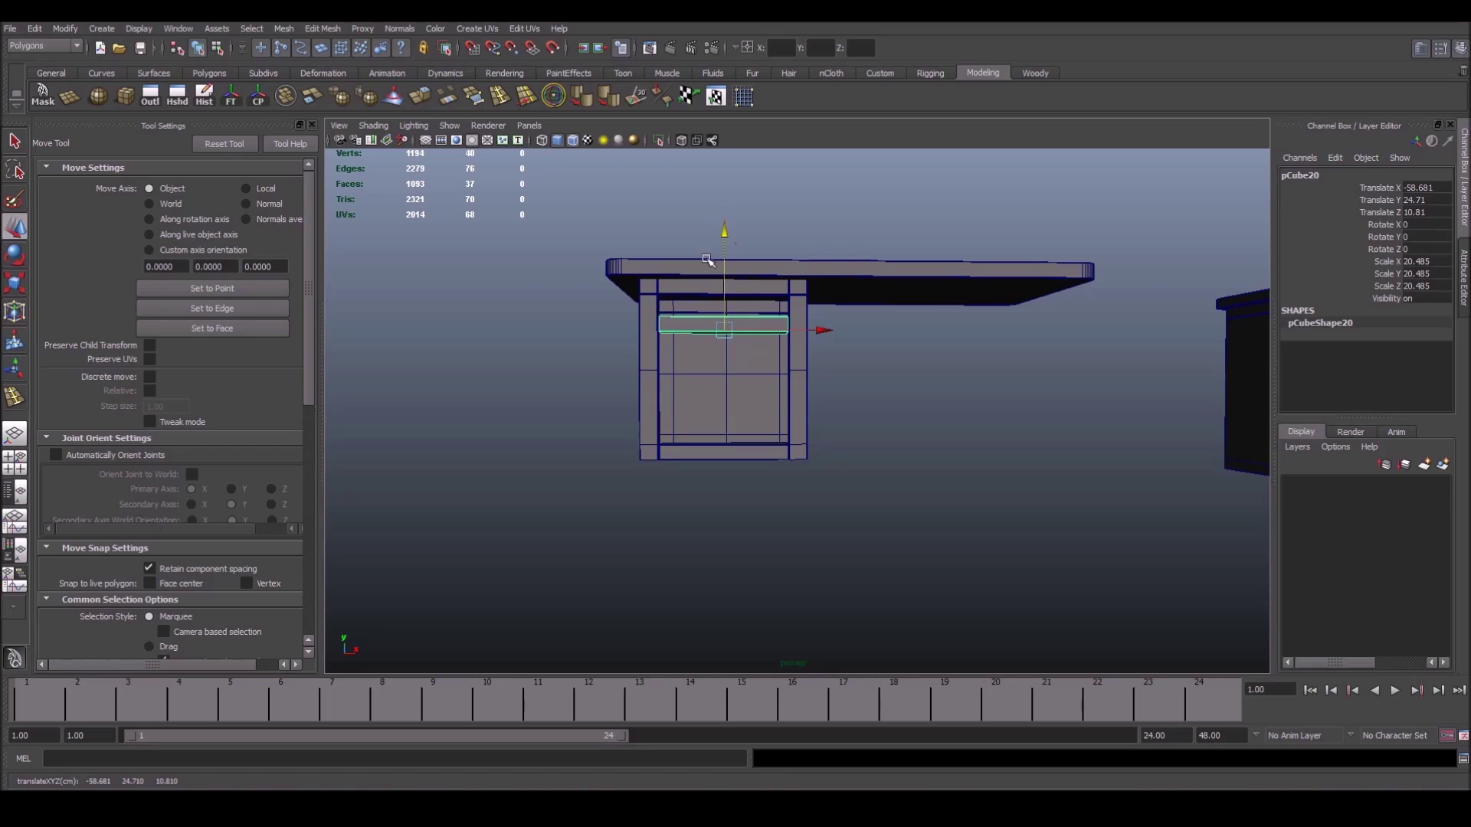
key("space")
mouse_move(705, 301)
right_mouse_down("alt")
mouse_move(892, 391)
mouse_move(541, 404)
right_mouse_up("alt")
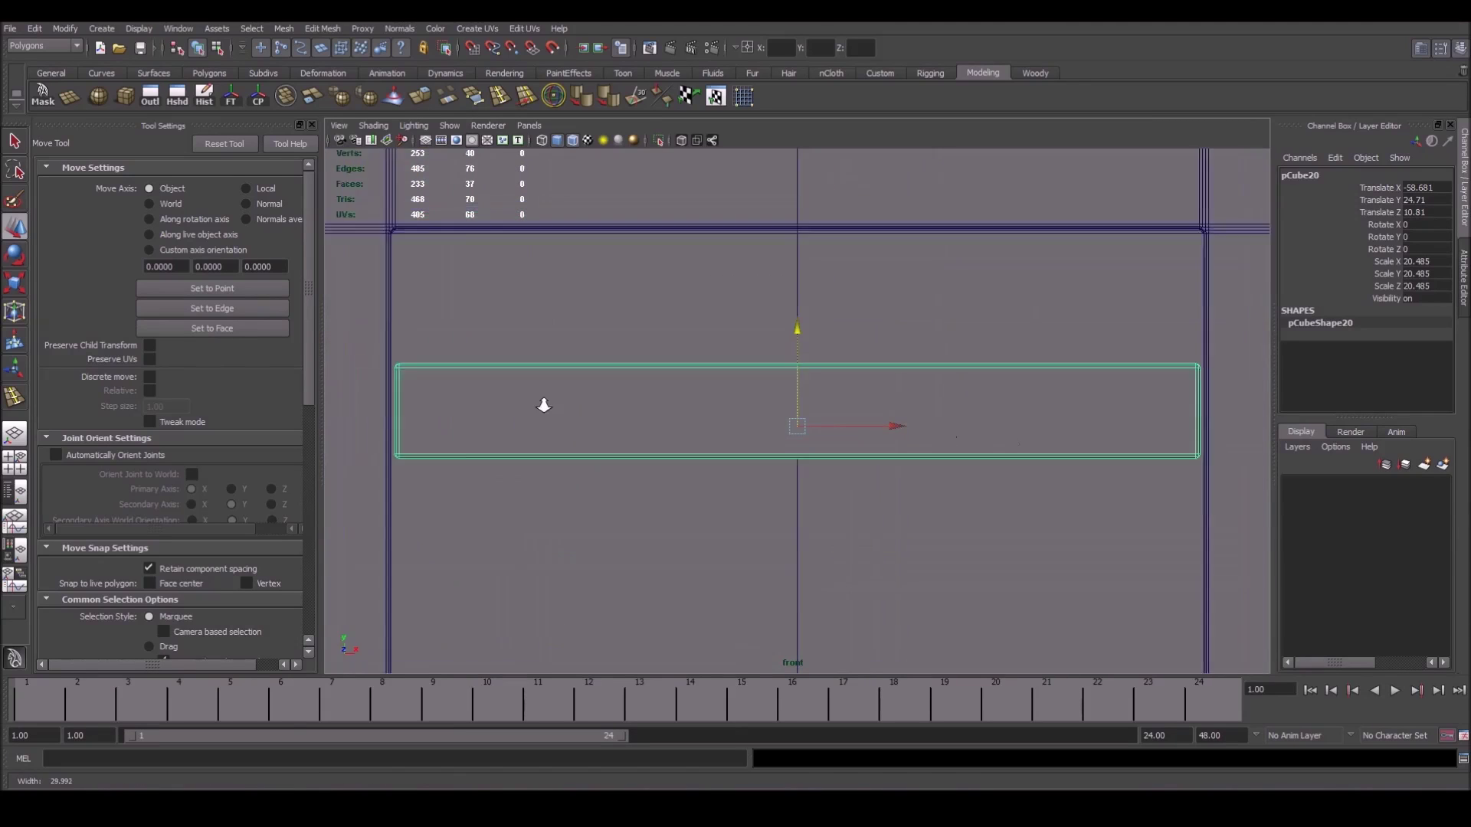
scroll(631, 388, "down", 3)
scroll(797, 328, "down", 2)
left_click_drag(797, 329, 804, 334)
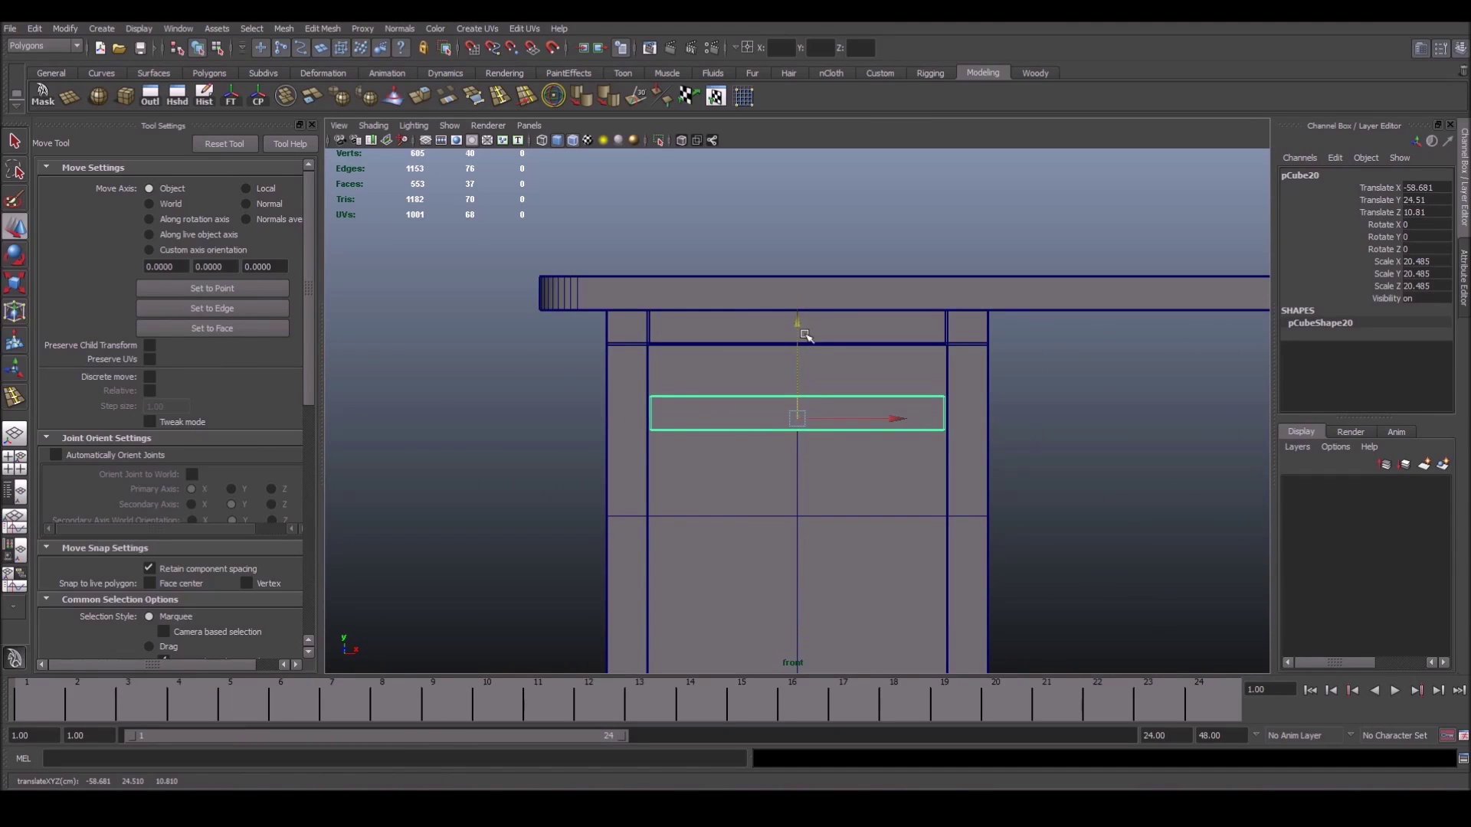
middle_click_drag(1073, 432, 607, 384, "alt")
middle_click_drag(1039, 399, 827, 400, "alt")
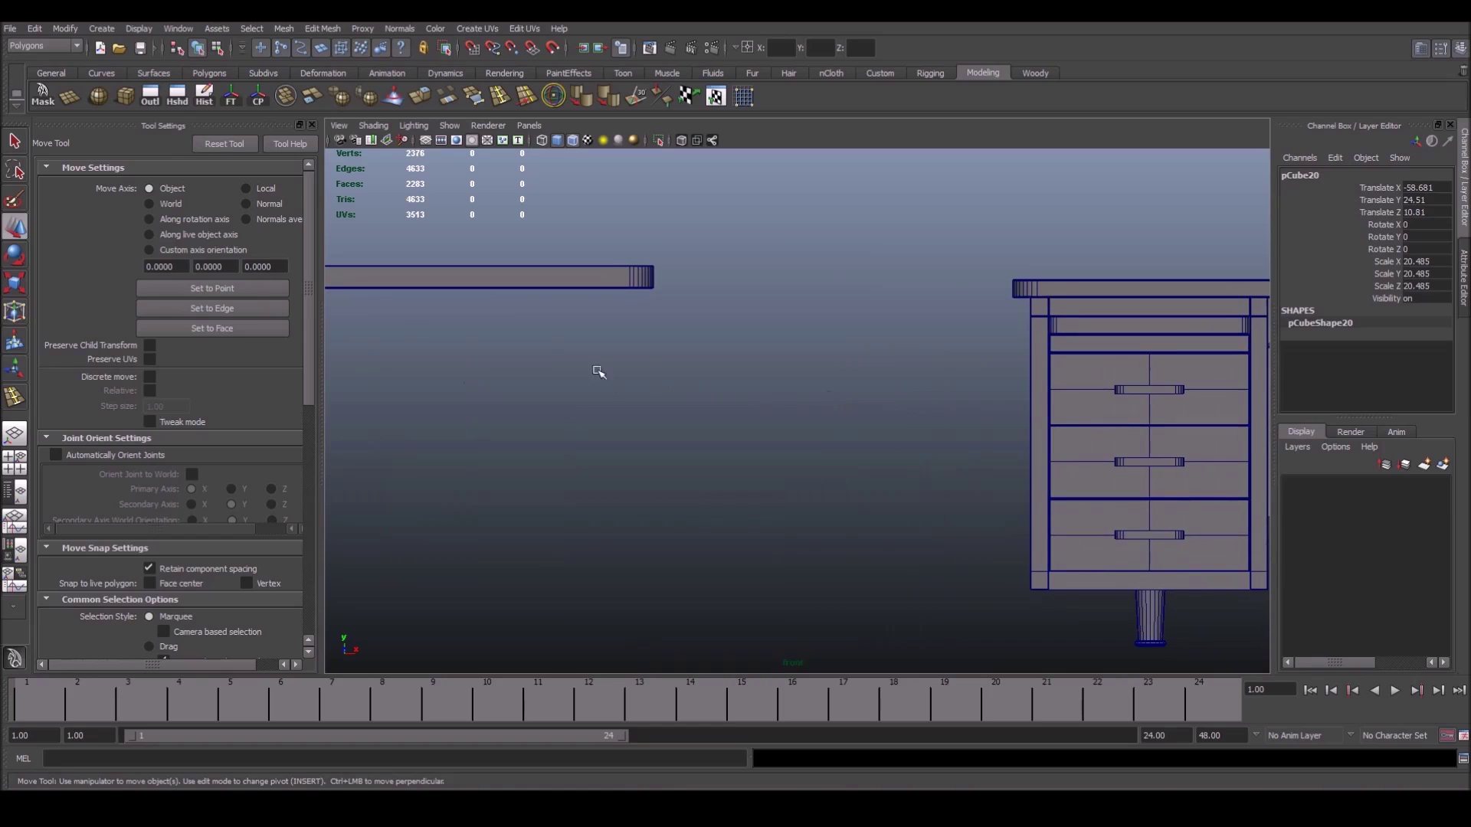
middle_click_drag(600, 371, 1264, 421, "alt")
scroll(764, 308, "up", 2)
mouse_move(764, 308)
left_mouse_down()
mouse_move(765, 360)
mouse_move(796, 367)
left_mouse_up()
Return the viewport to the Perspective view
key("space")
left_click(719, 346)
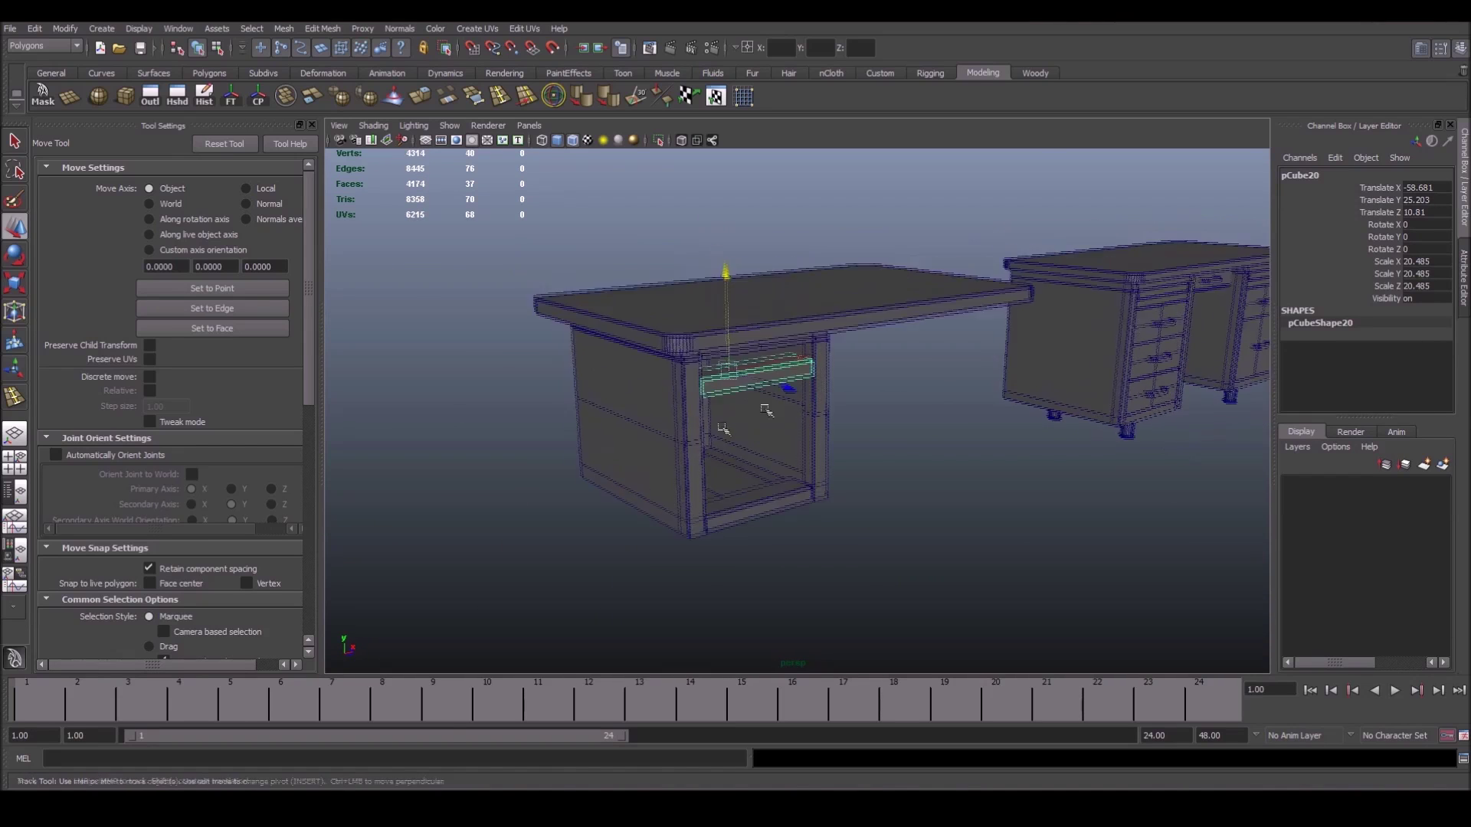
scroll(706, 384, "up", 5)
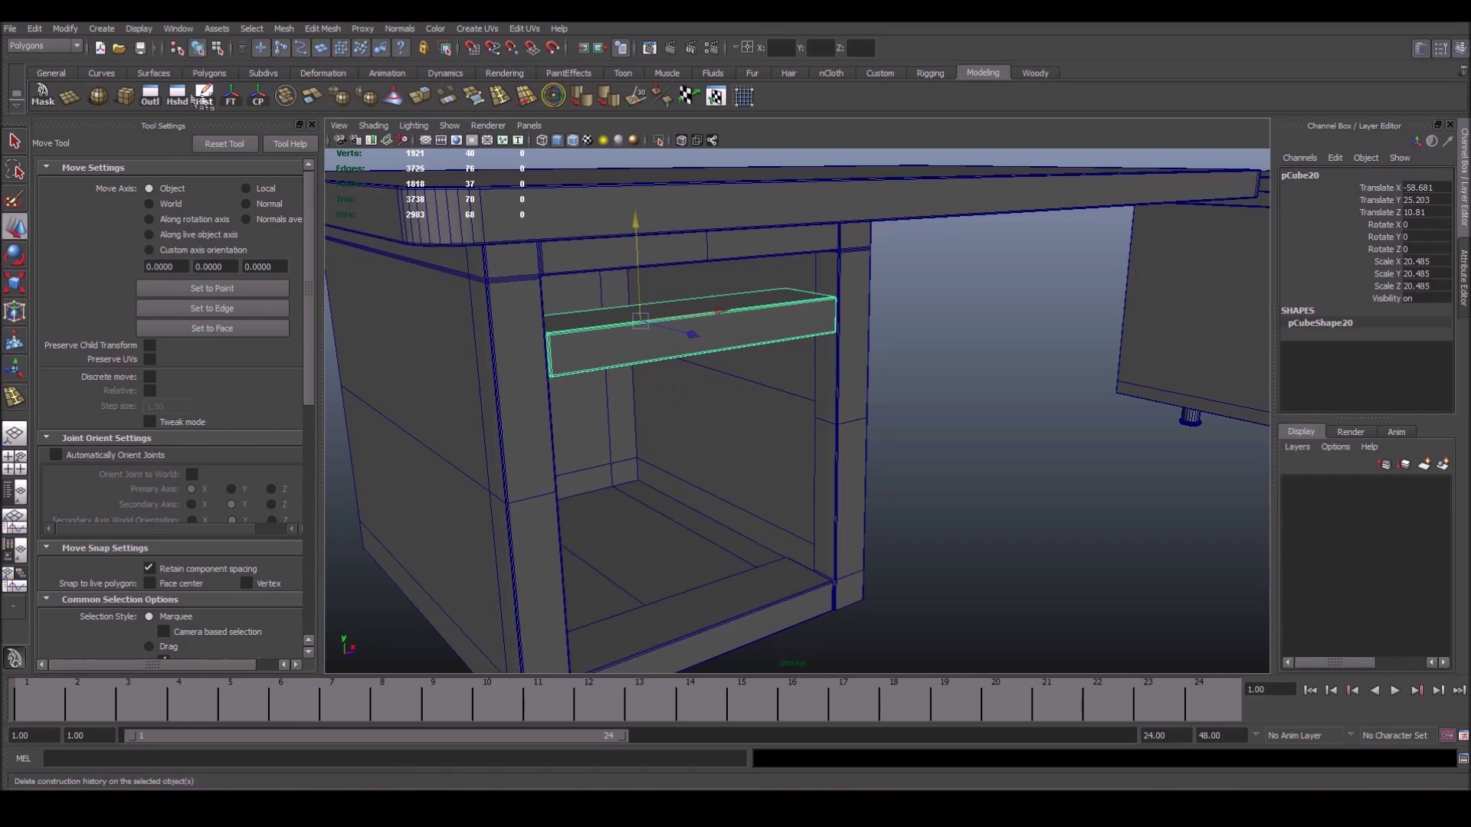
Create a new polygon cube
left_click(102, 28)
mouse_move(138, 97)
left_click(292, 94)
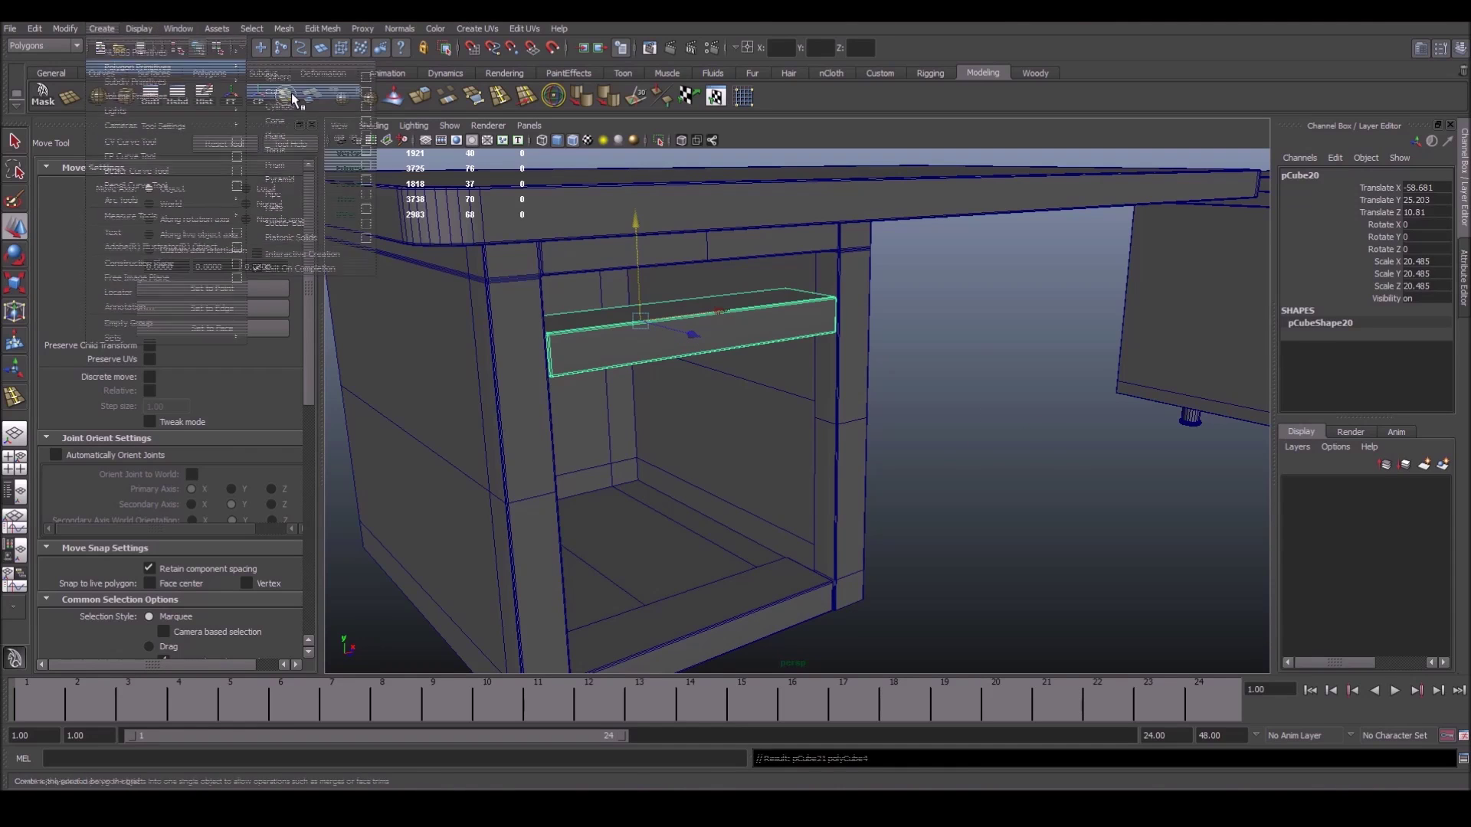
mouse_move(1031, 456)
left_mouse_down("alt")
mouse_move(979, 472)
mouse_move(1121, 443)
mouse_move(739, 530)
left_mouse_up("alt")
key("r")
key("w")
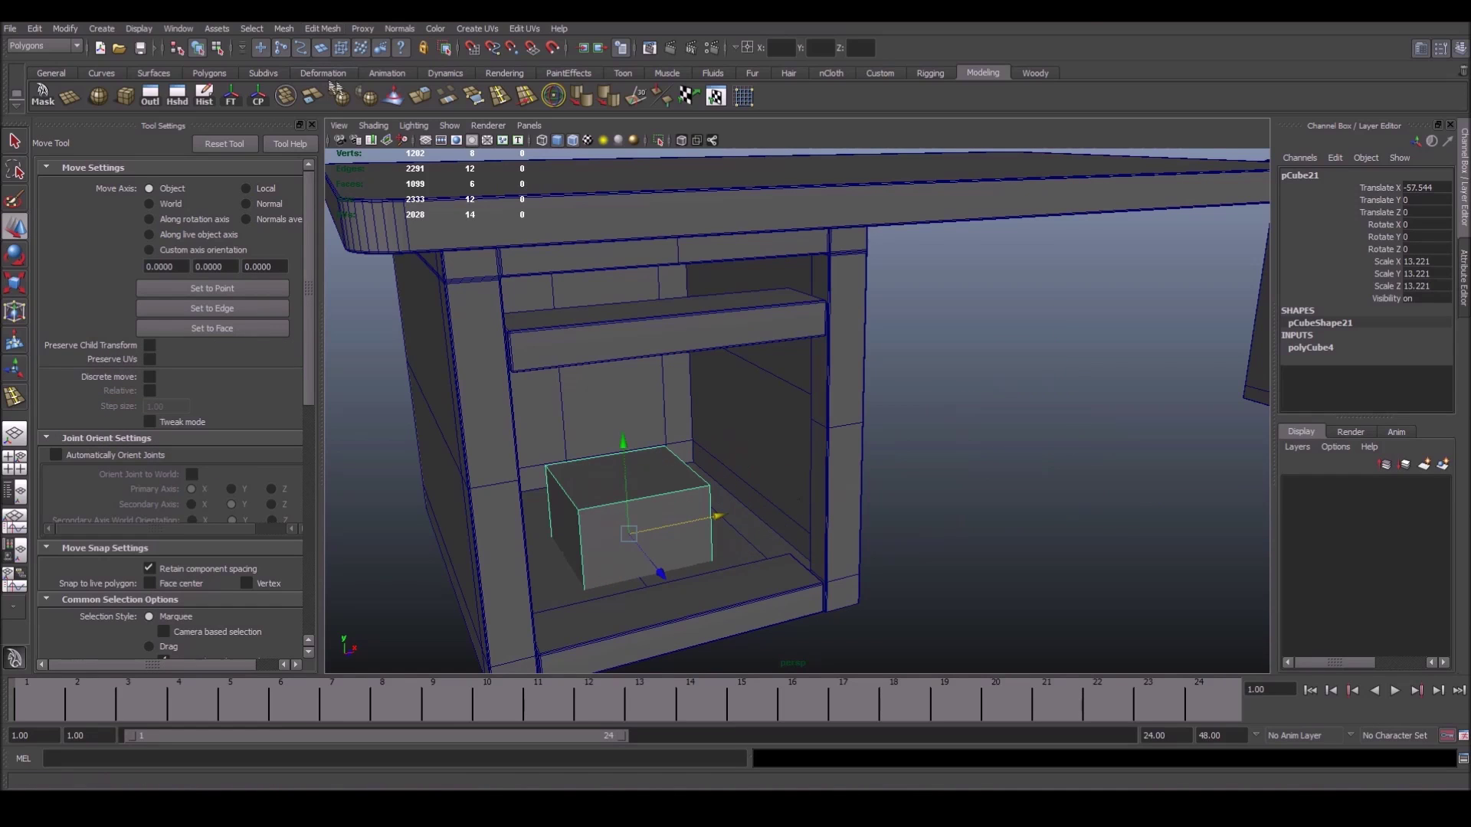
Insert two edge loops across the cube and switch to the front view
right_click_drag(609, 509, 597, 525, "shift")
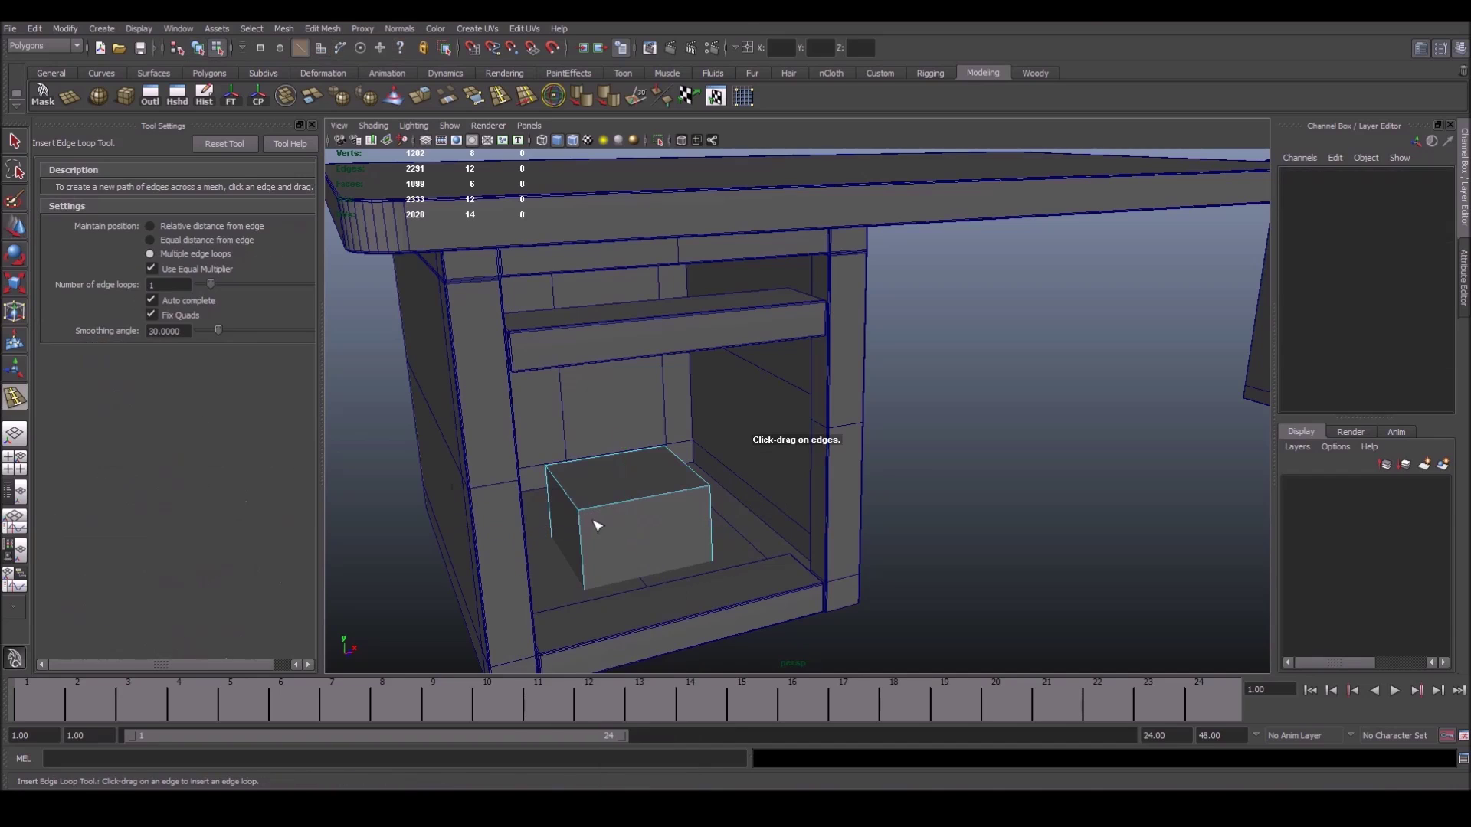
left_click(647, 502)
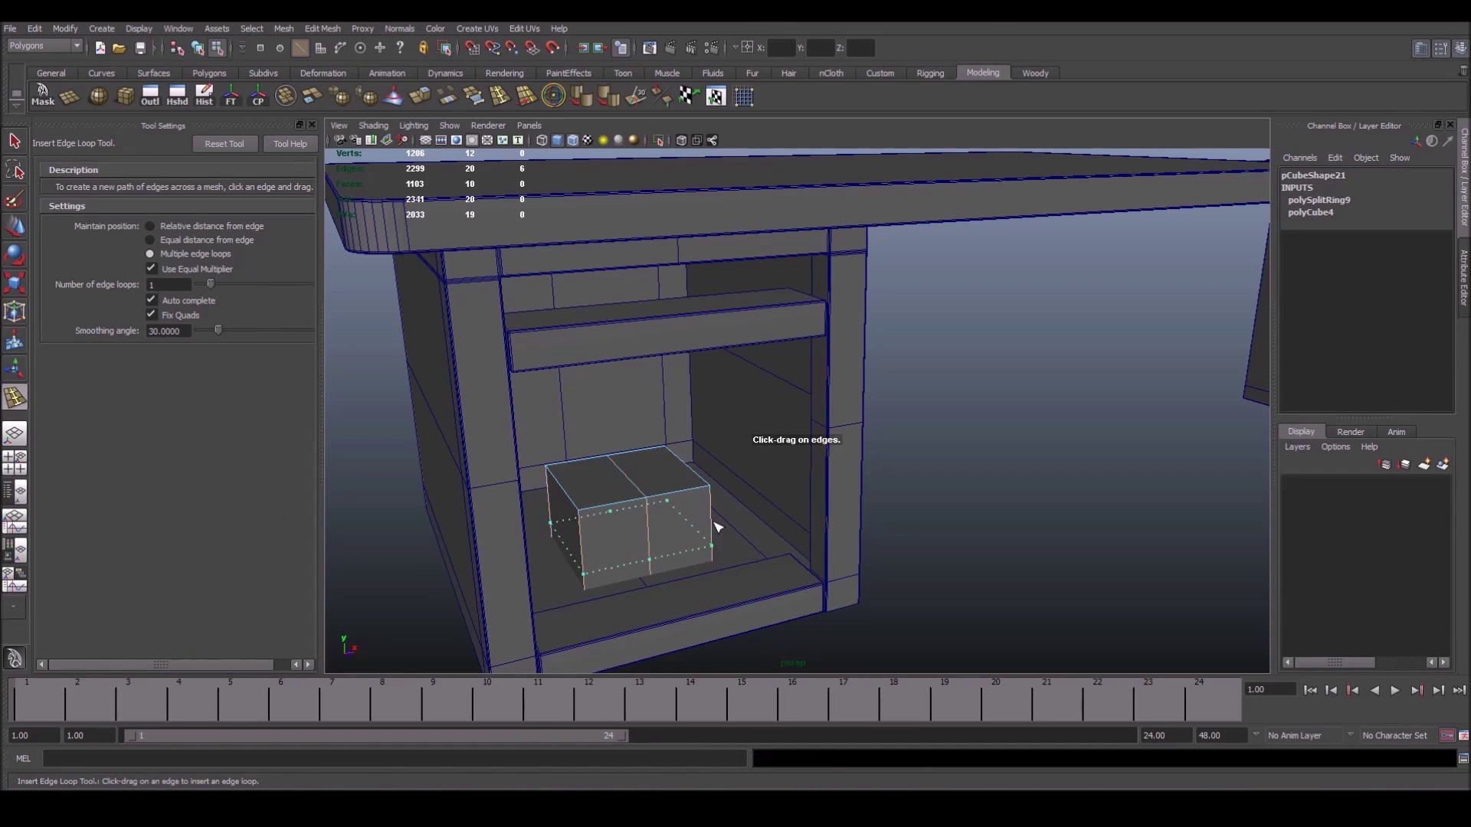
left_click(718, 527)
key("space")
left_click_drag(700, 513, 701, 552)
Move the cube up into the pedestal opening
key("w")
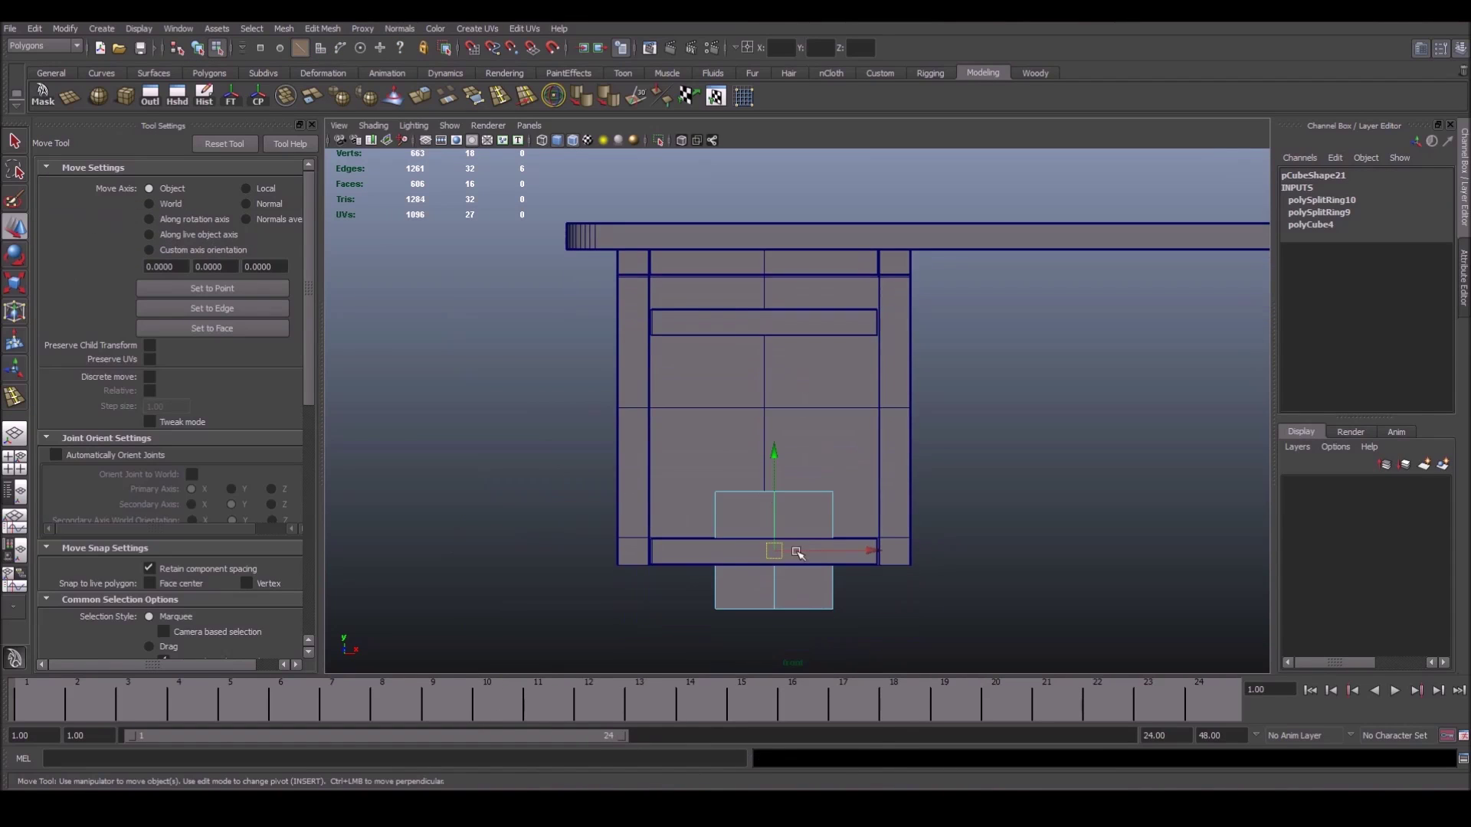
right_click_drag(800, 555, 857, 528)
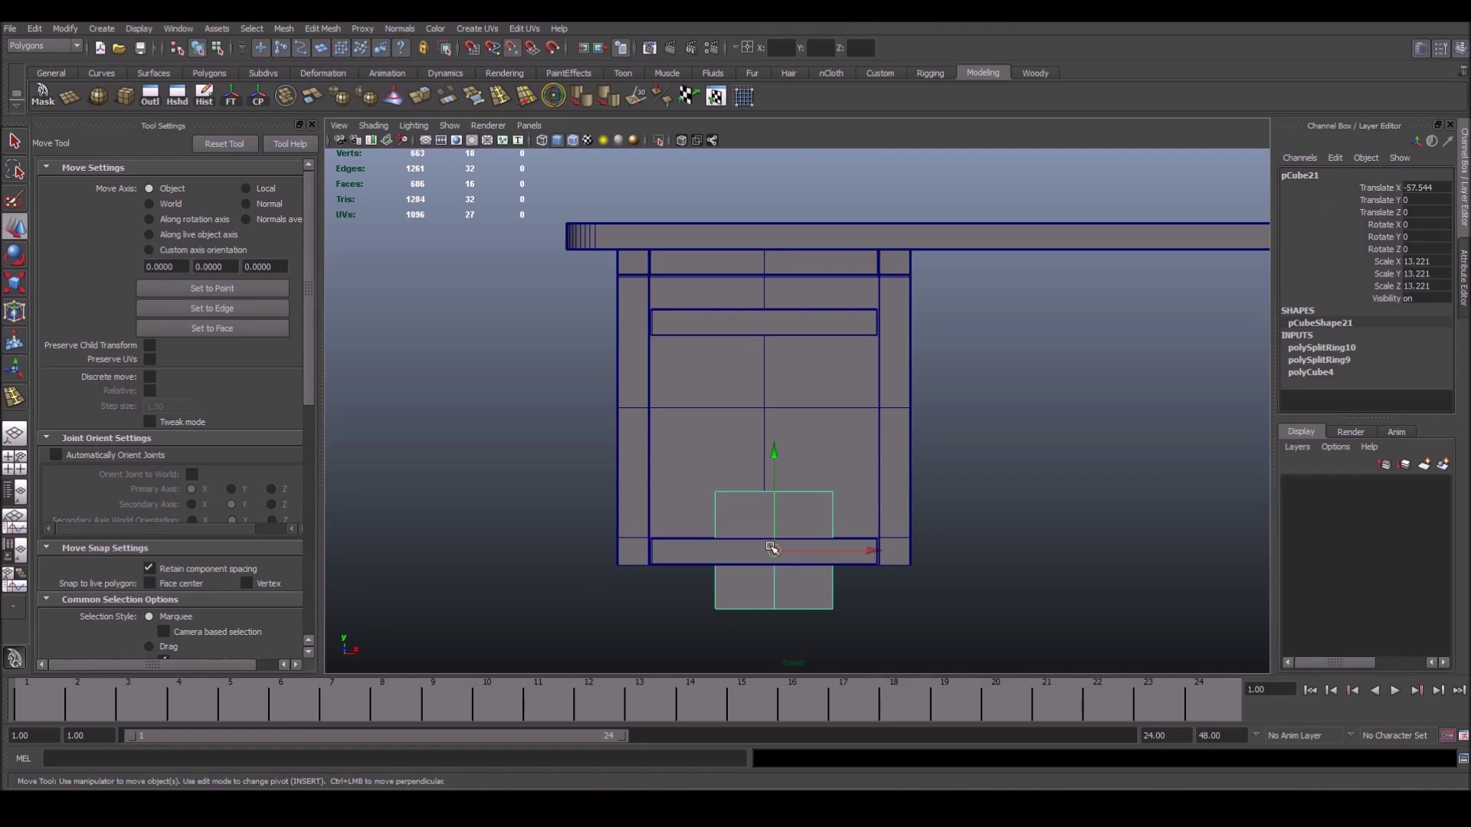
left_click_drag(776, 550, 759, 427)
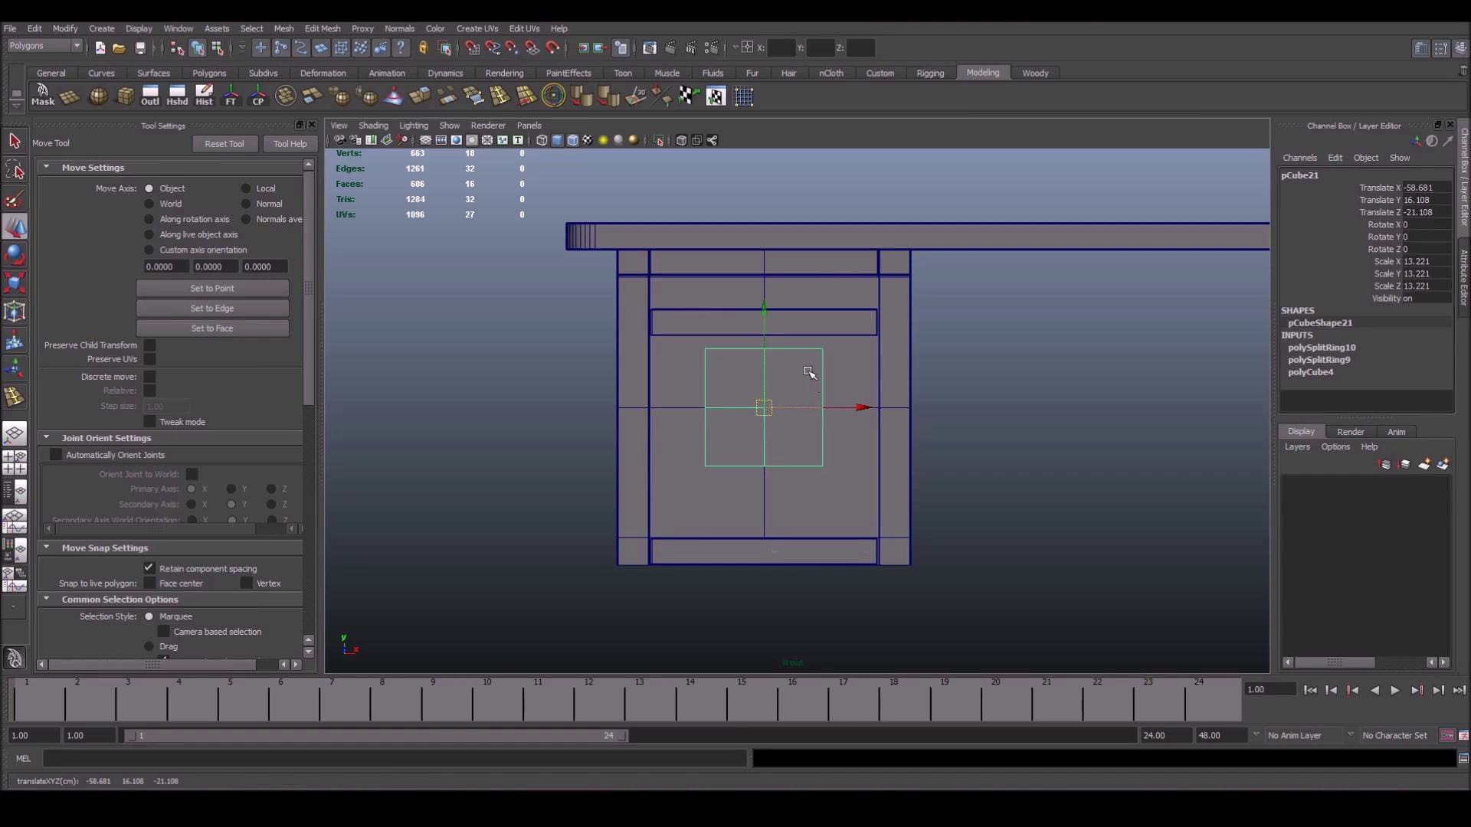
middle_click_drag(785, 417, 761, 502, "alt")
right_click_drag(726, 516, 816, 528, "alt")
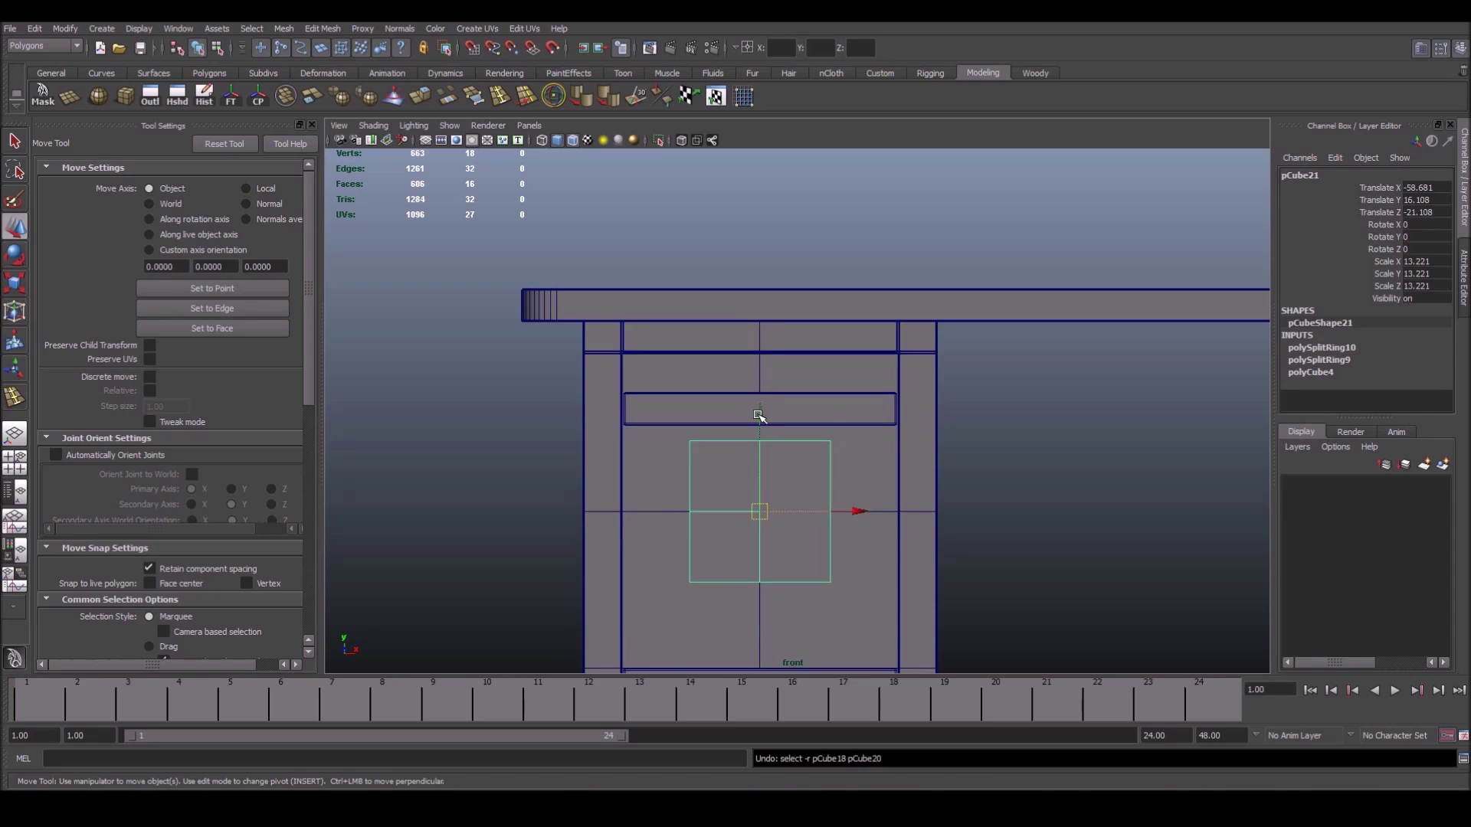
left_click_drag(758, 414, 762, 338)
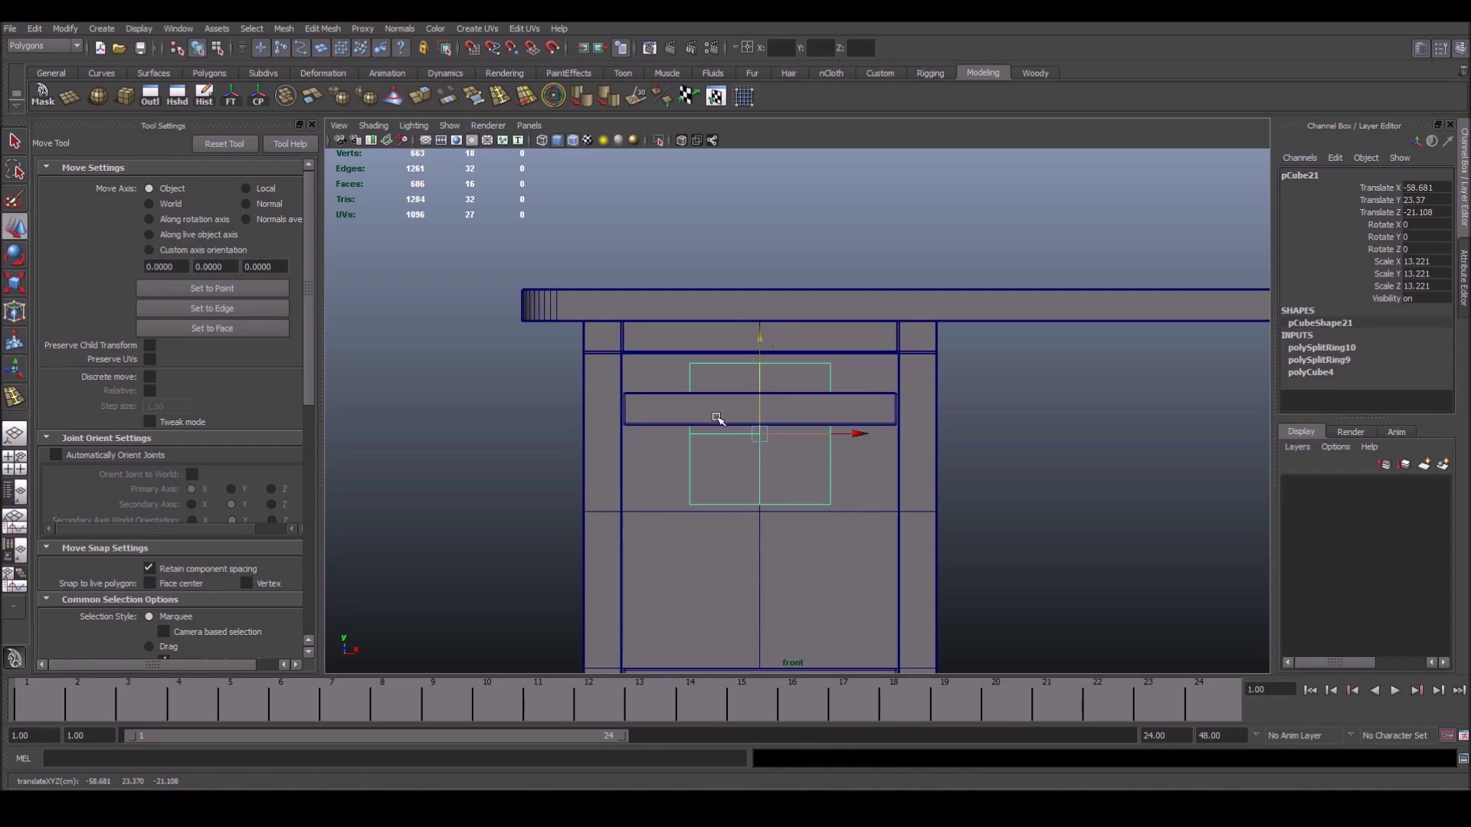
Delete the extra edge loops and convert the top edge to its vertices
mouse_move(725, 453)
right_mouse_down()
mouse_move(724, 426)
mouse_move(681, 448)
right_mouse_up()
left_click(722, 430)
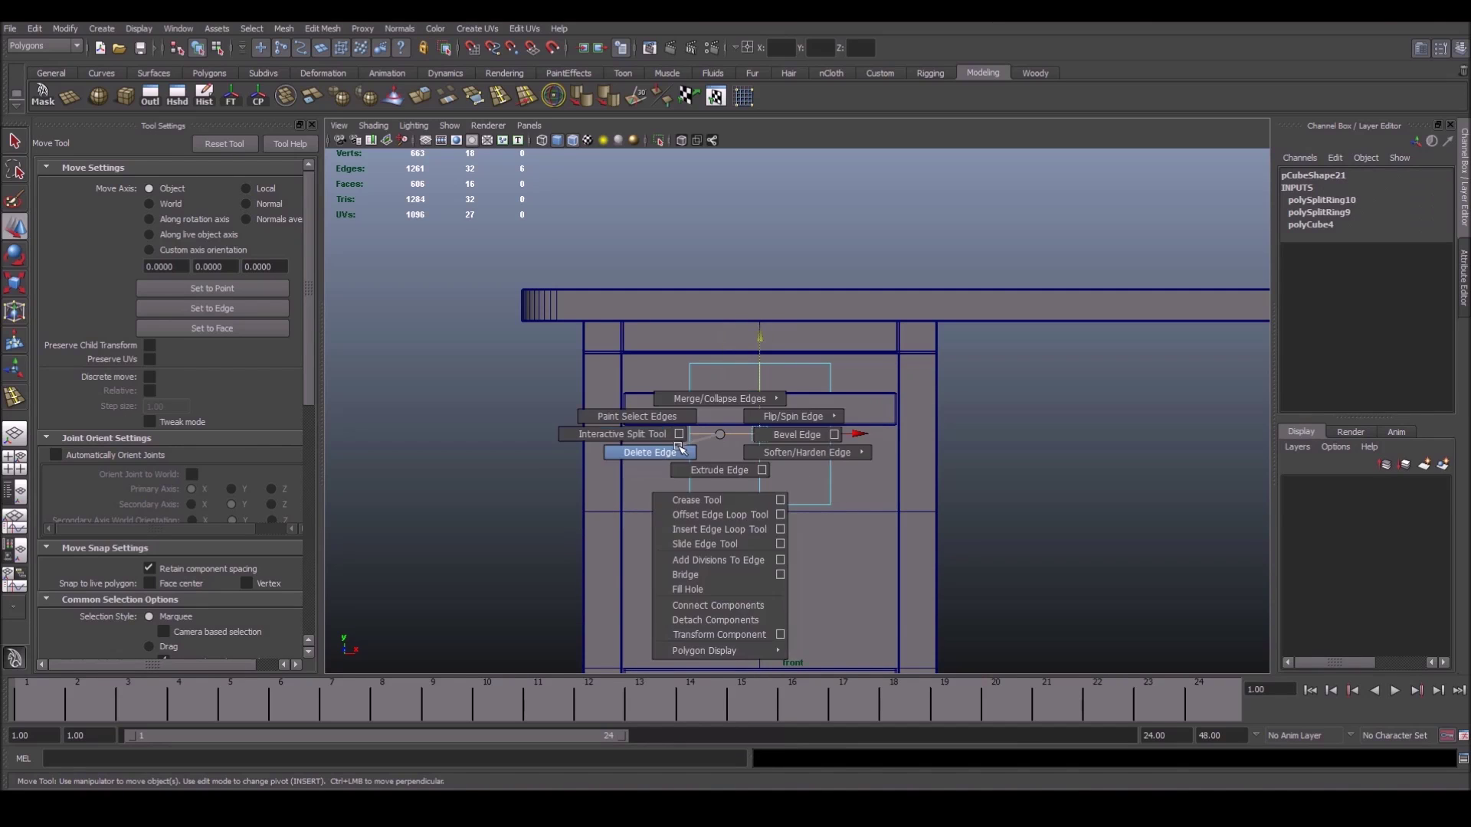
left_click(681, 450)
left_click(720, 362)
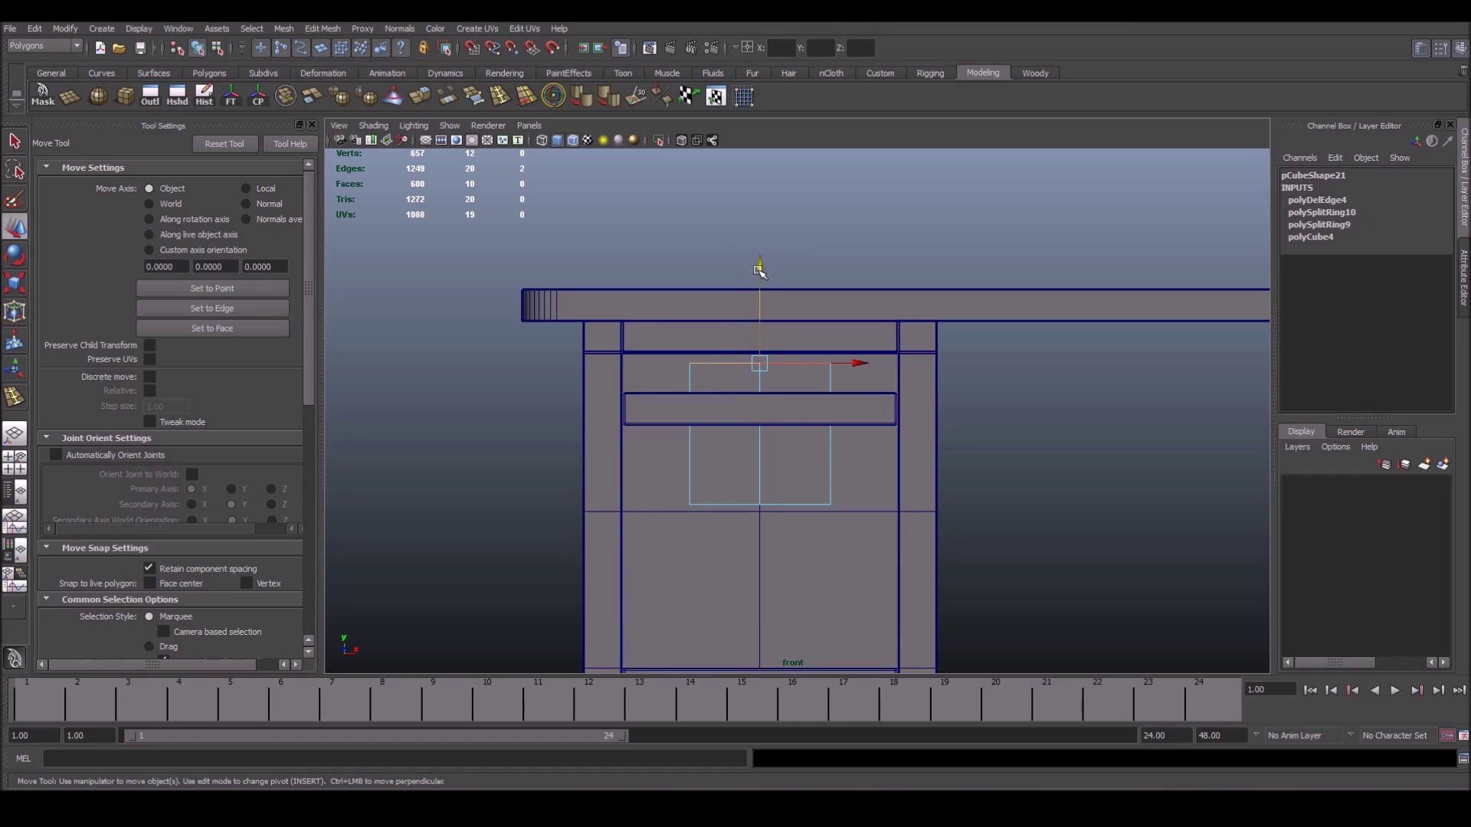
key("ctrl+F9")
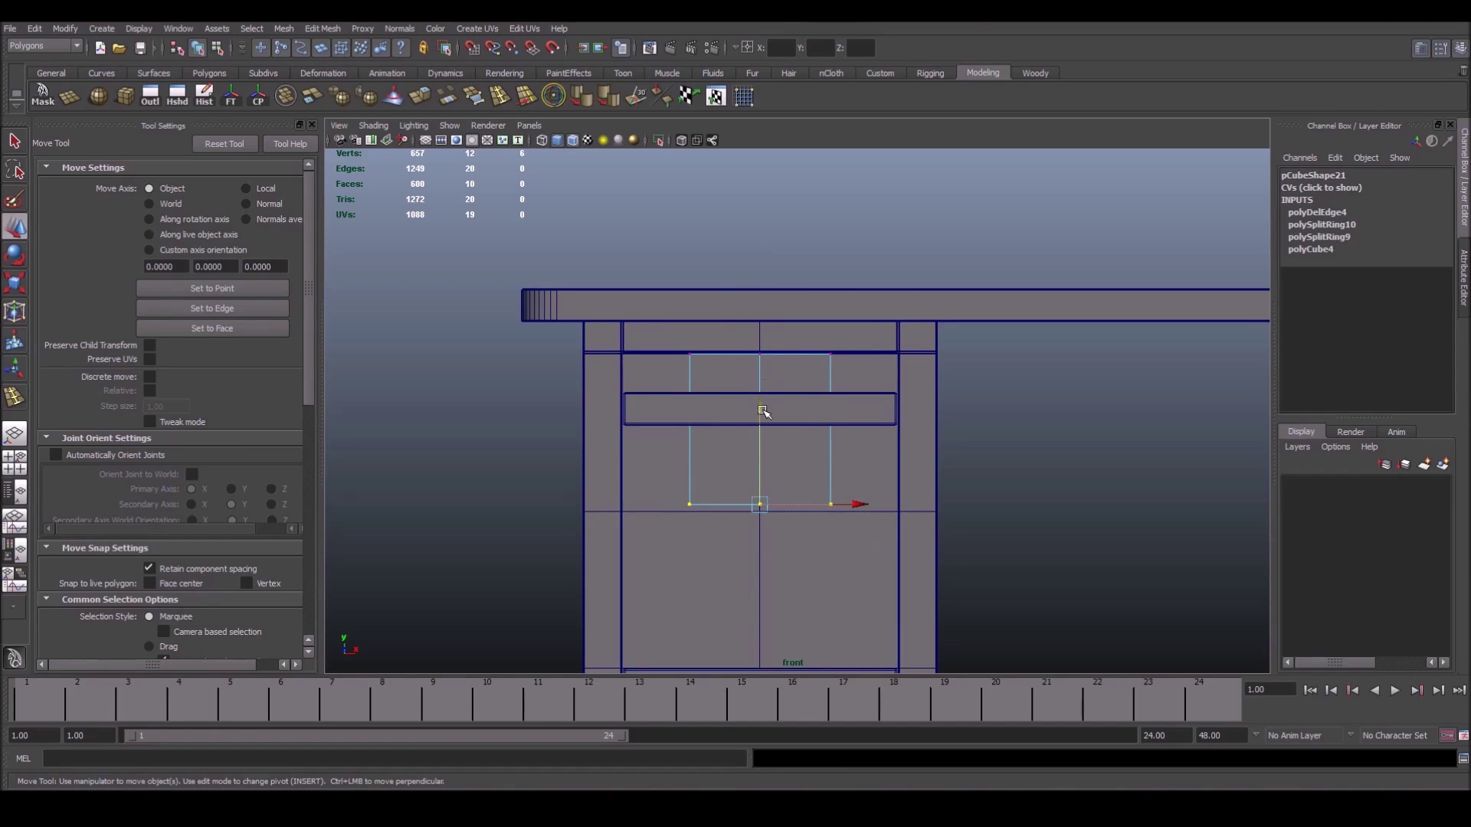
Pull the top vertices up to the top rail and the bottom vertices onto the bar line
middle_click_drag(764, 412, 746, 311)
scroll(735, 322, "up", 2)
scroll(736, 322, "up", 2)
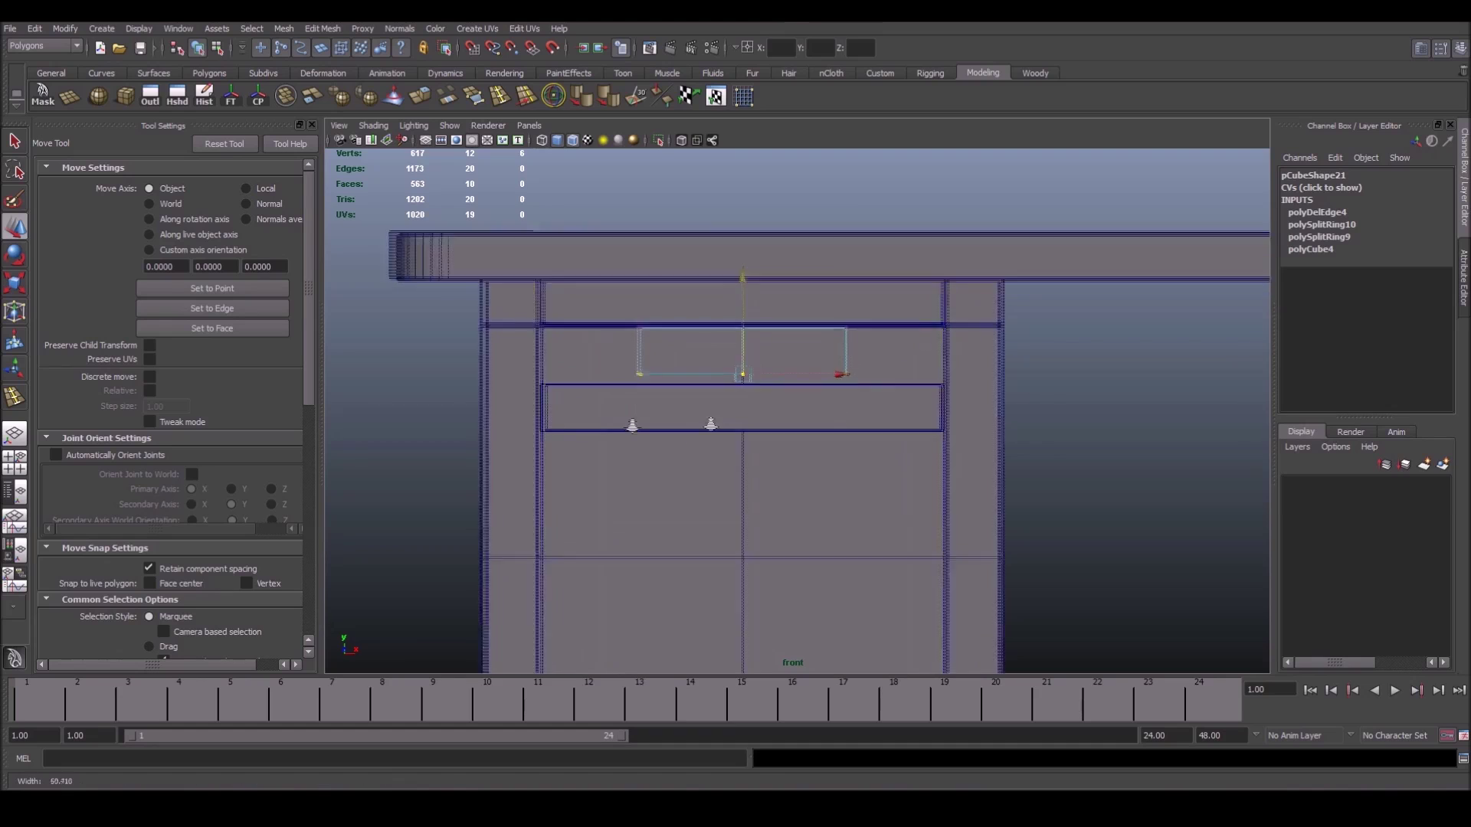
scroll(735, 322, "up", 2)
scroll(735, 322, "up", 2)
scroll(861, 291, "up", 3)
middle_click_drag(862, 301, 867, 330)
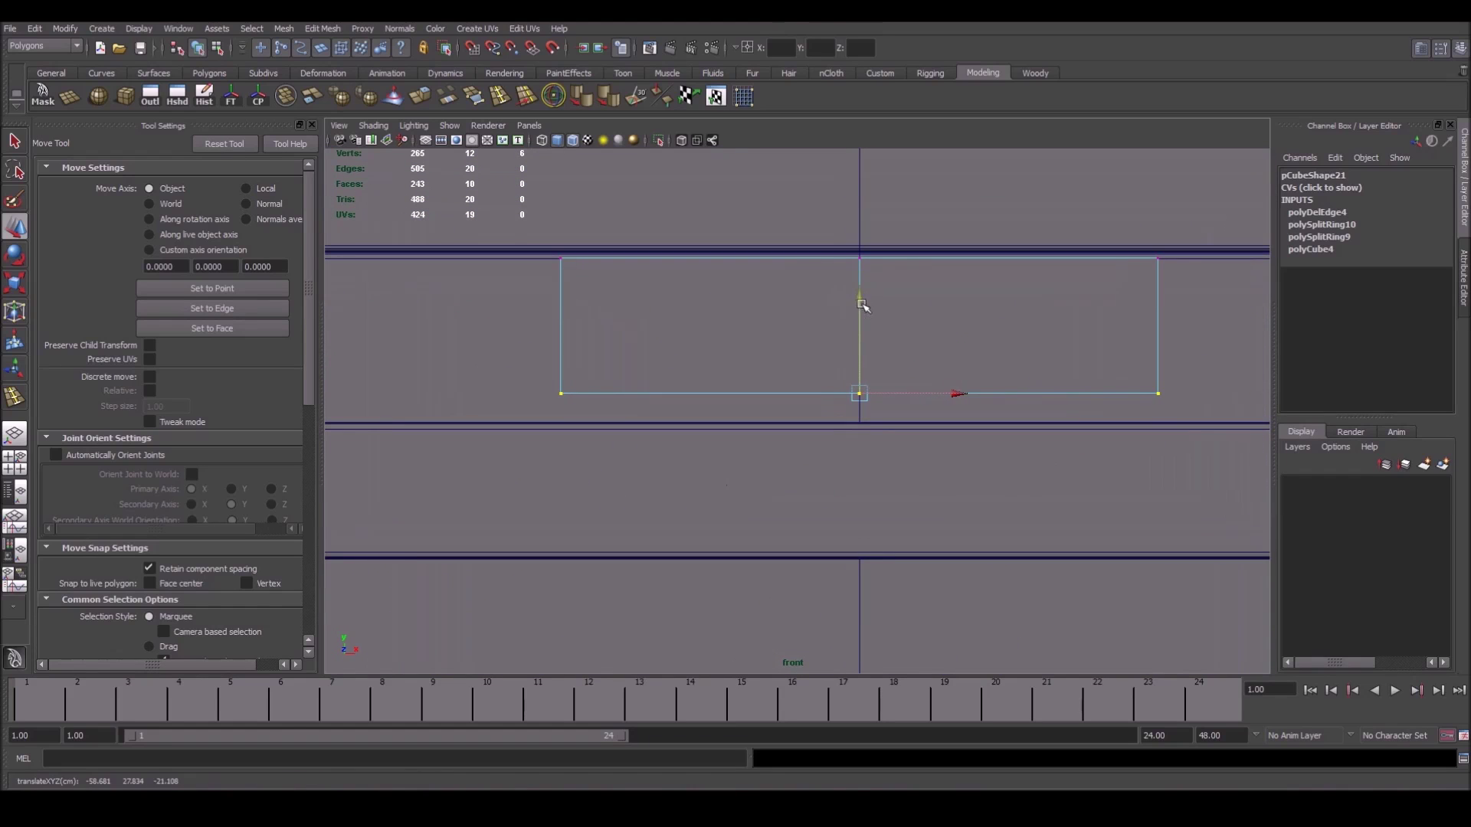
right_click_drag(703, 329, 775, 306)
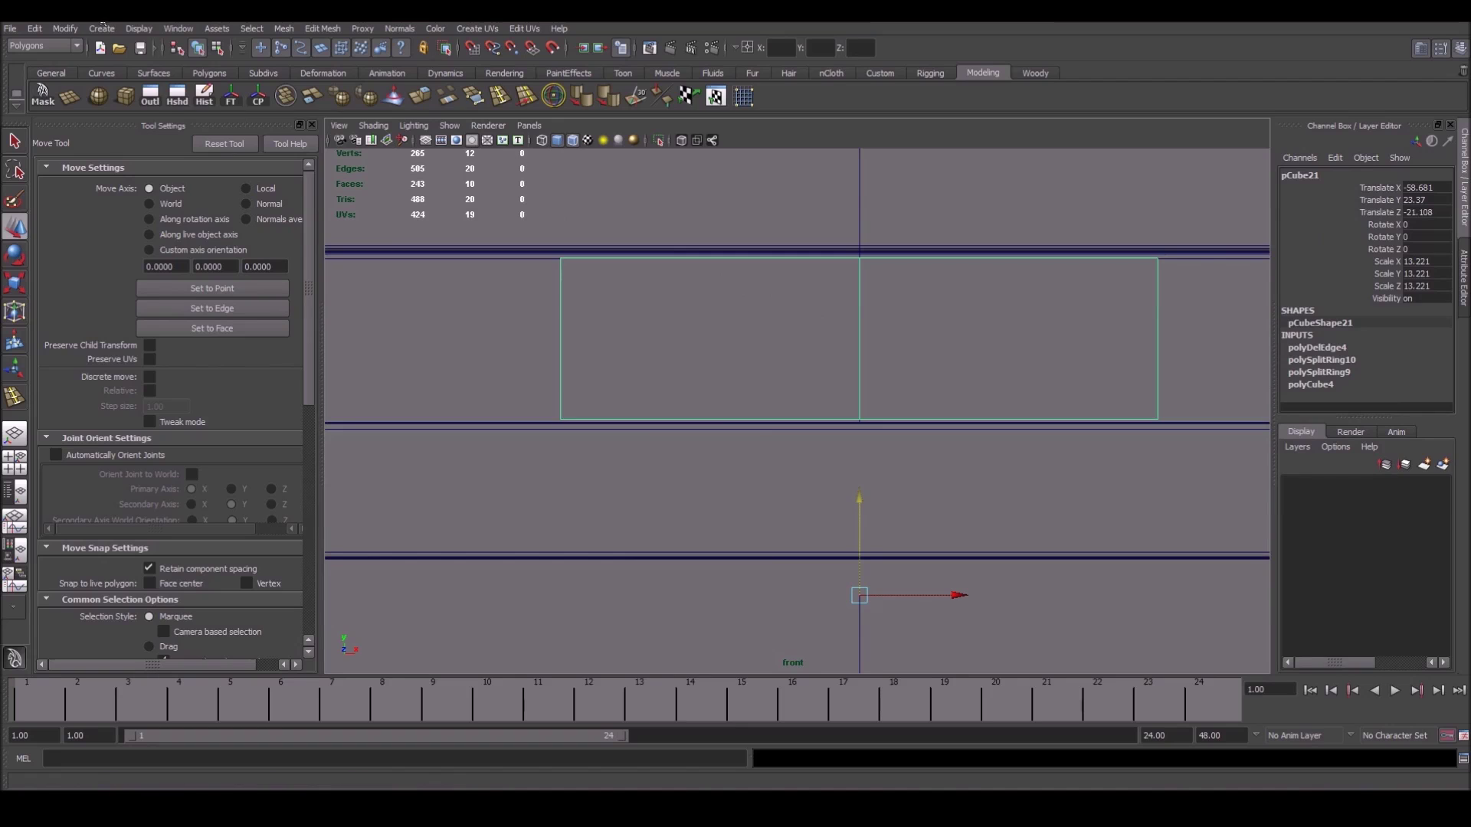
left_click(65, 28)
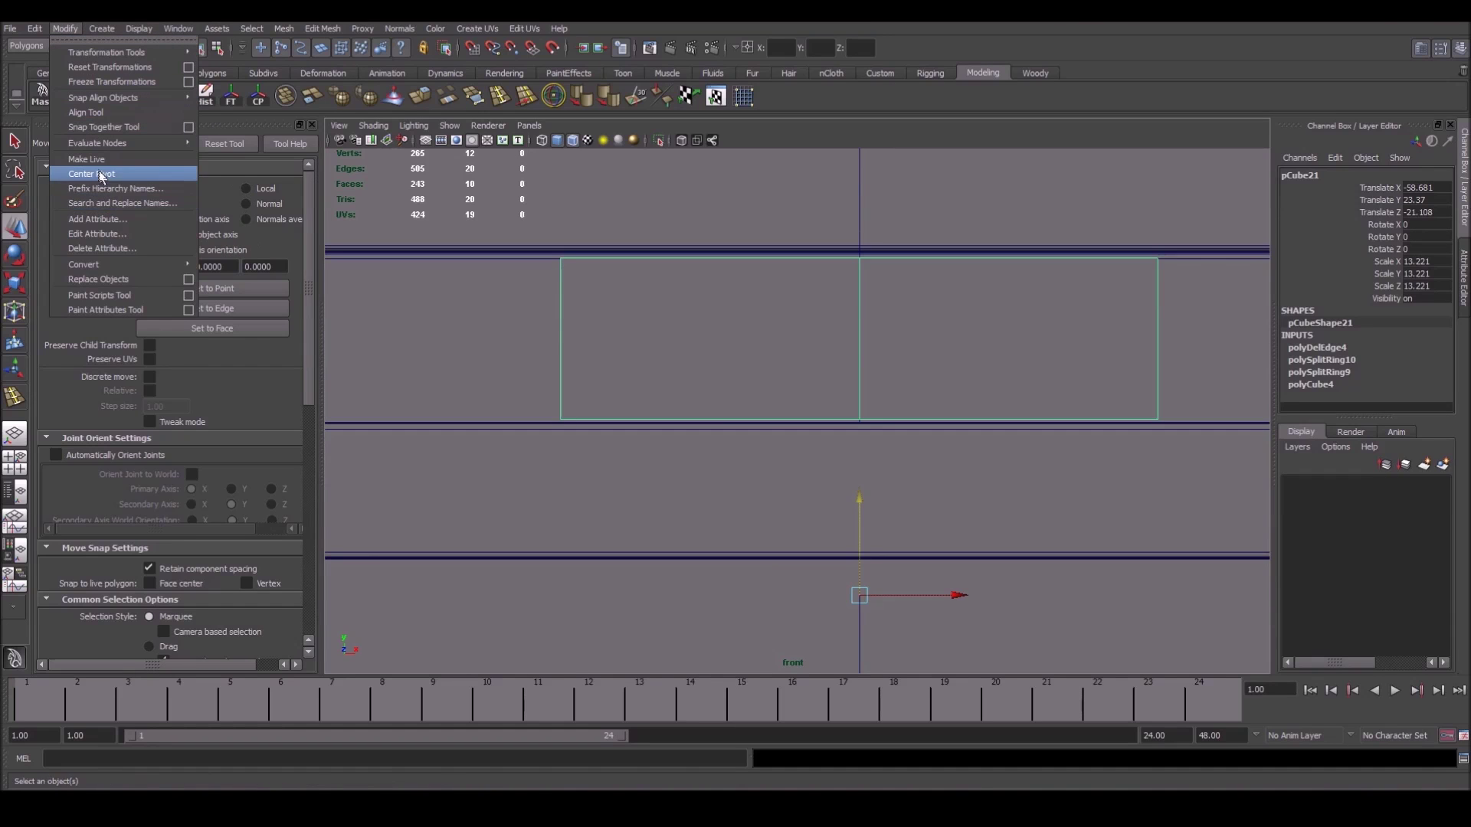
Scale the panel in X to span the pedestal opening
key("Escape")
key("r")
mouse_move(957, 339)
left_mouse_down()
mouse_move(1048, 339)
mouse_move(1008, 358)
left_mouse_up()
scroll(1049, 339, "down", 2)
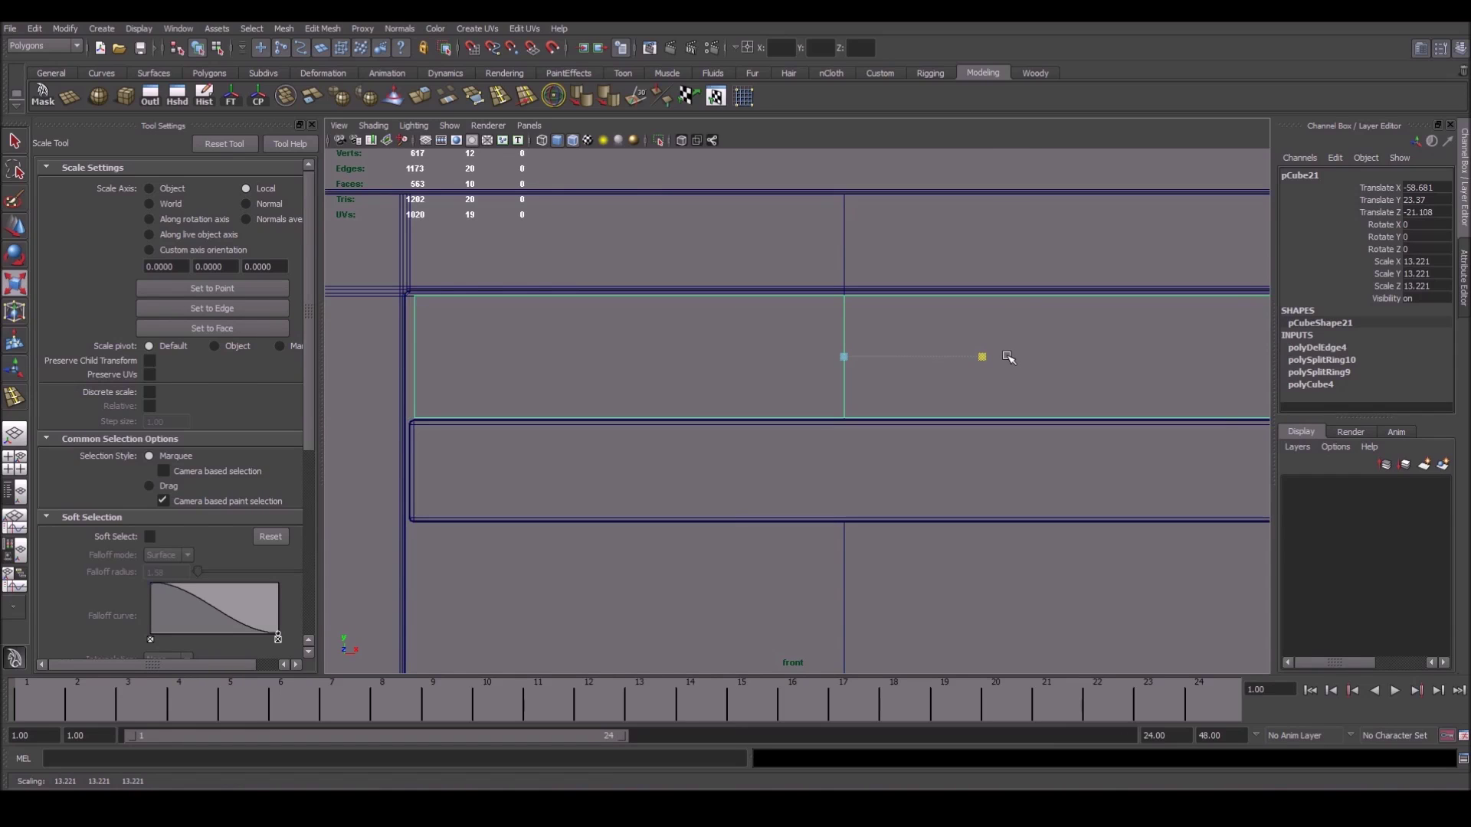
left_click_drag(1008, 358, 1009, 357)
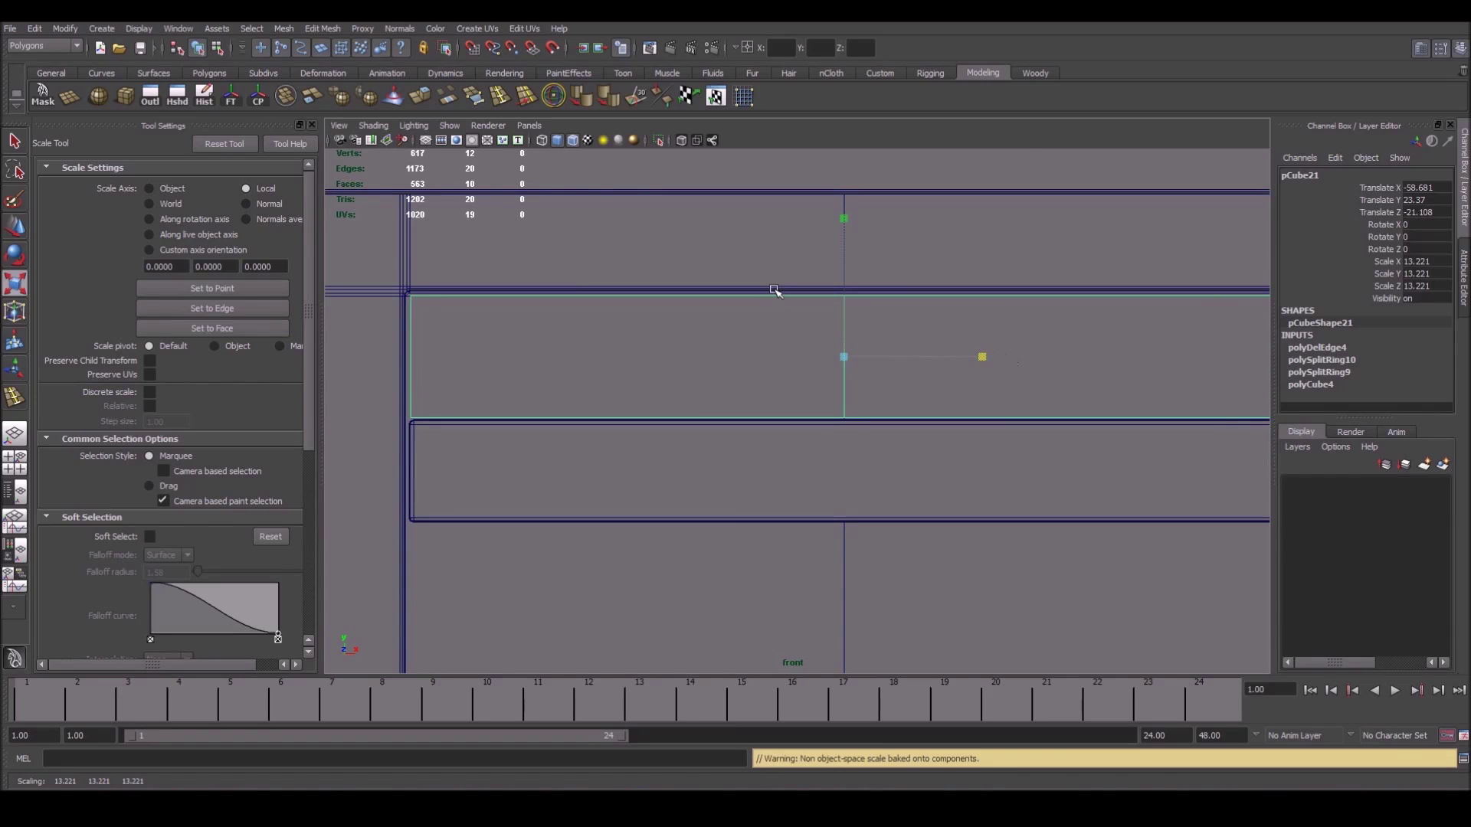
Move the panel forward to Translate Z 14.18 at the pedestal front
key("space")
left_click_drag(791, 302, 745, 365)
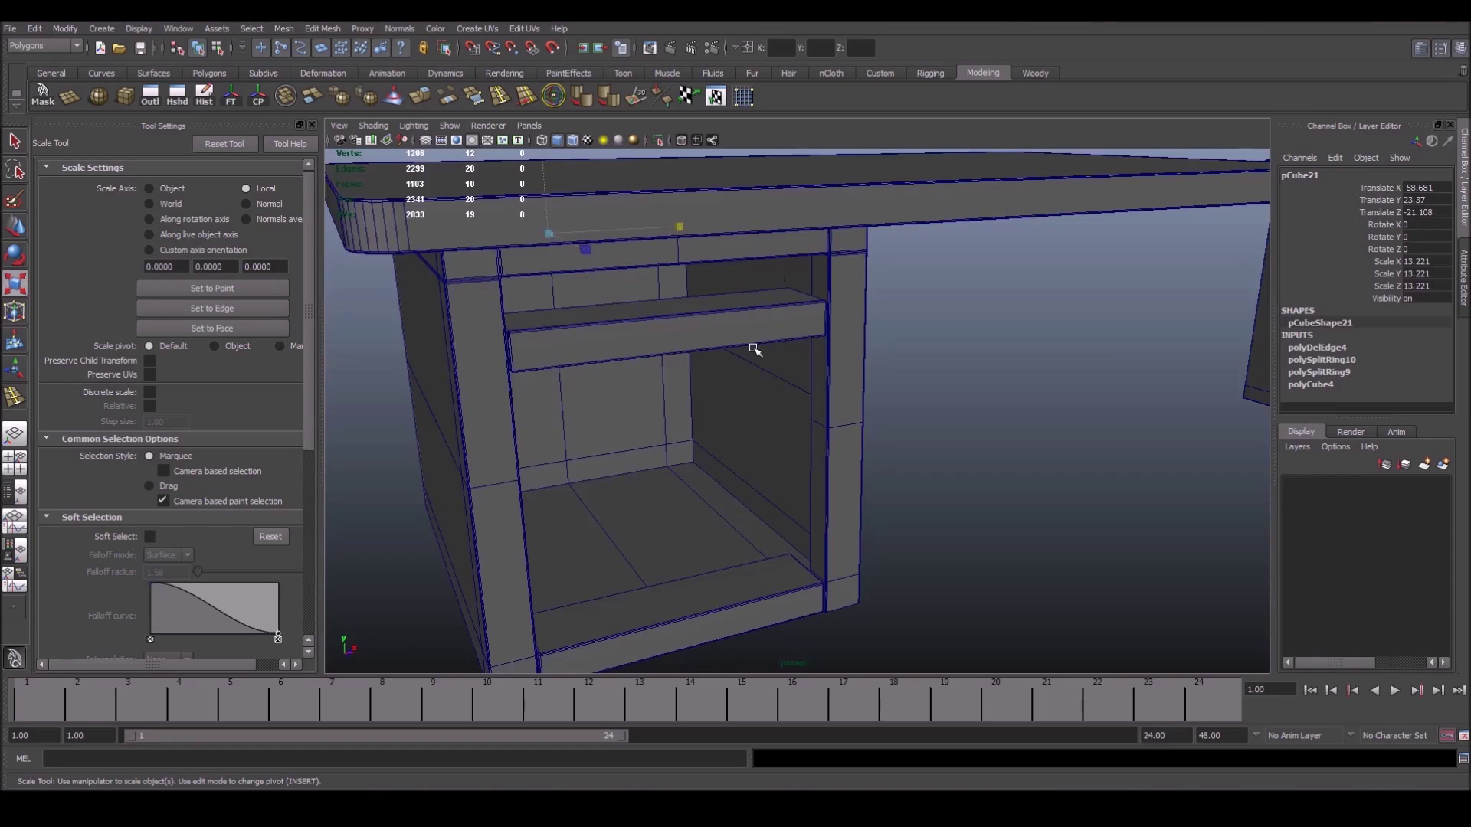
key("w")
left_click_drag(520, 246, 733, 320)
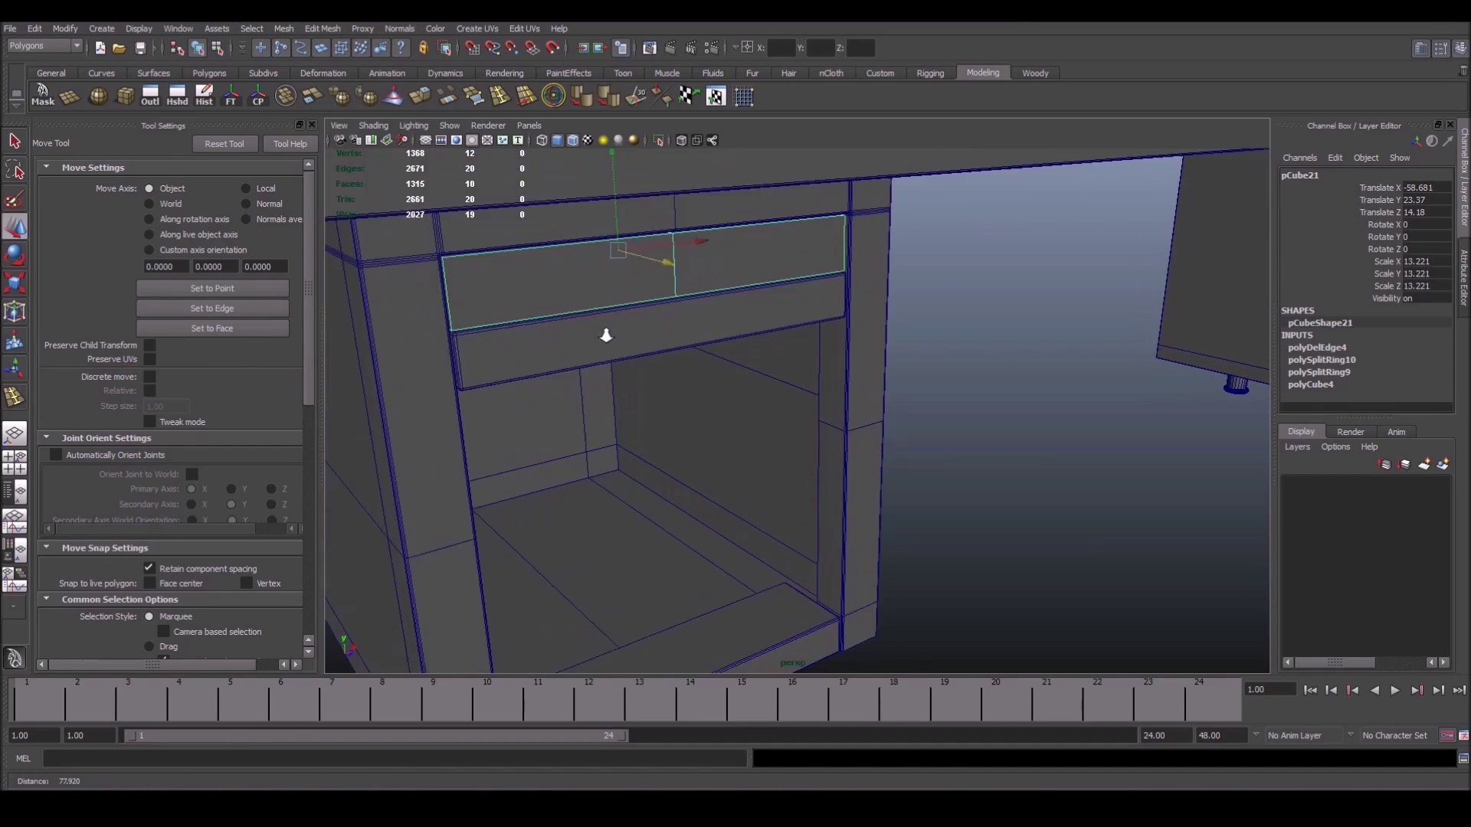
right_click_drag(551, 319, 611, 353, "alt")
left_click_drag(611, 353, 608, 329, "alt")
right_click_drag(607, 329, 585, 327)
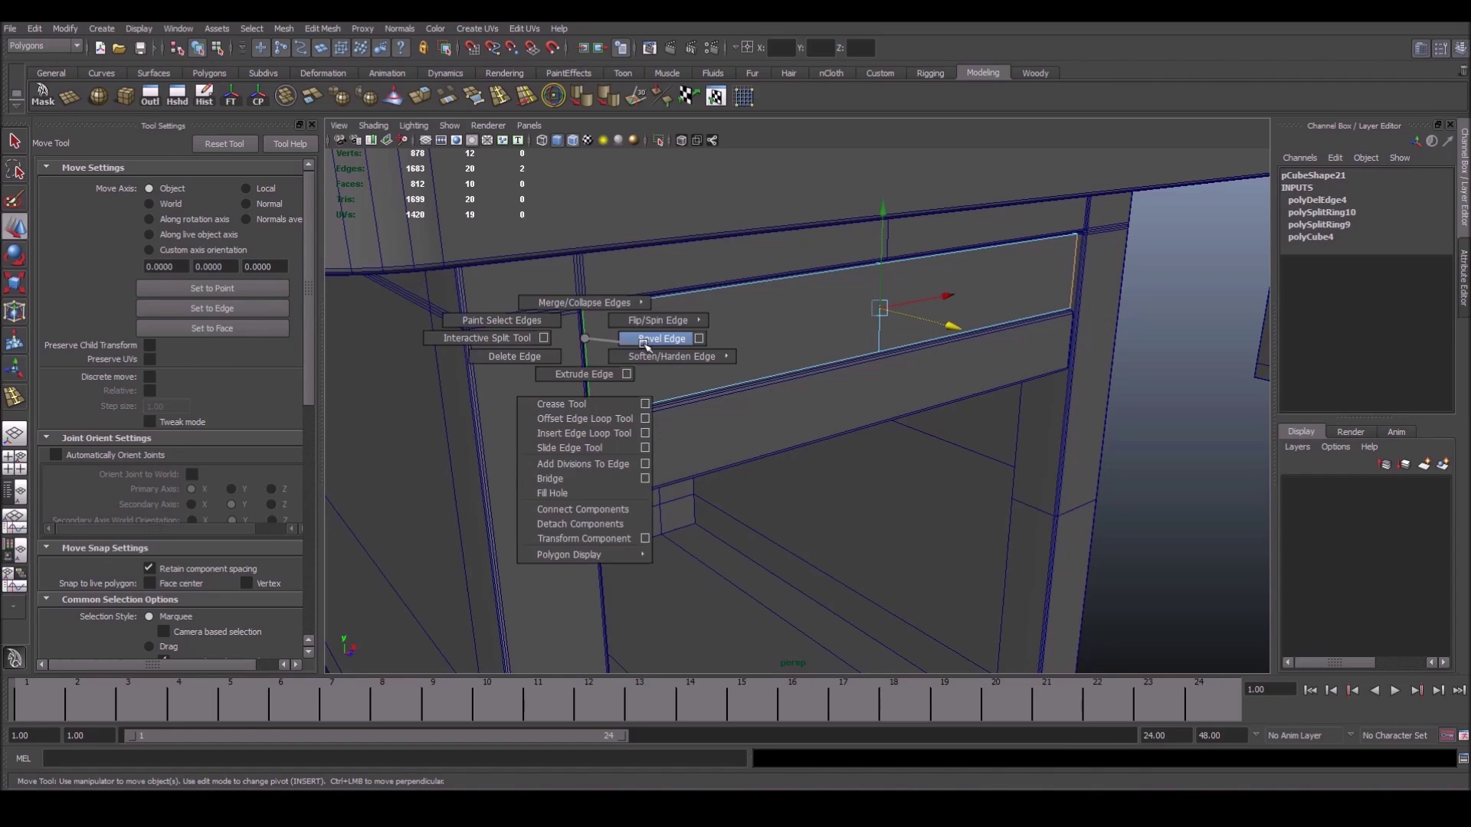
Bevel the drawer panel's edges with Offset 0.1 and 7 segments
right_click_drag(587, 338, 636, 339, "shift")
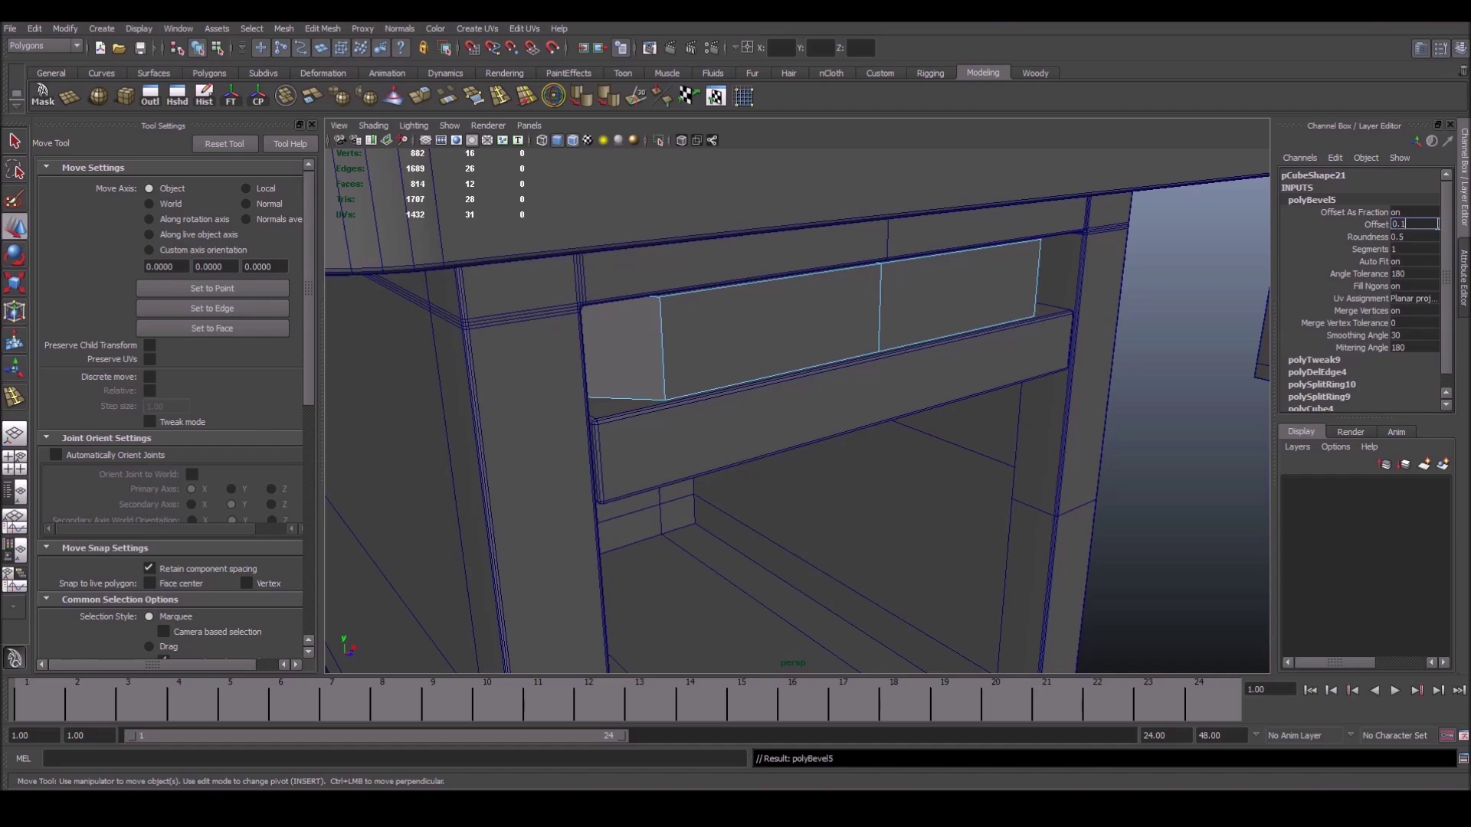
key("Return")
left_click(1369, 249)
middle_click_drag(881, 372, 916, 375)
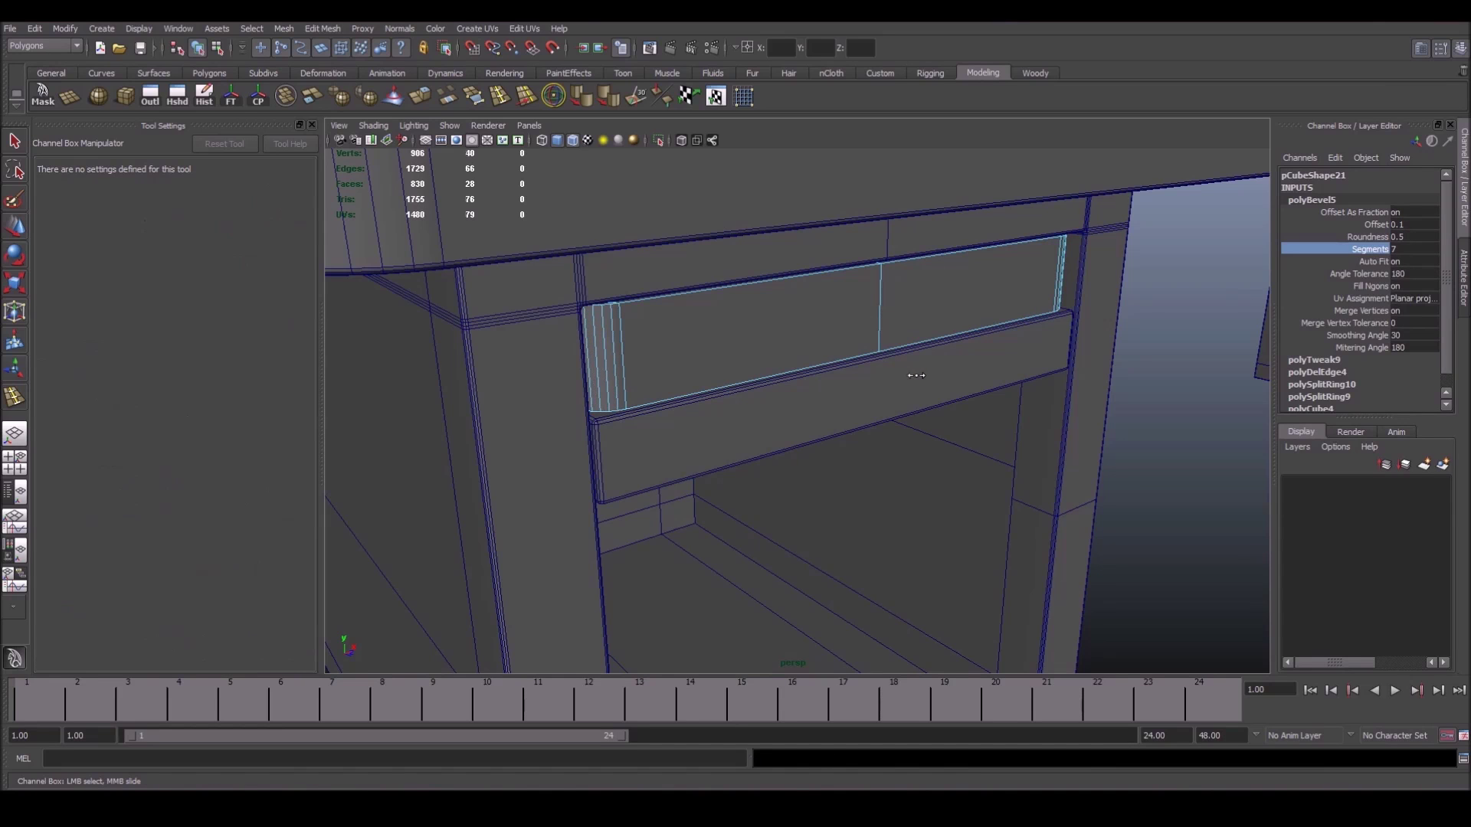
Deselect the panel and orbit the view to inspect the finished desk front
left_click_drag(916, 375, 762, 345, "alt")
mouse_move(906, 340)
left_mouse_down("alt")
mouse_move(881, 337)
mouse_move(849, 461)
mouse_move(838, 417)
left_mouse_up("alt")
left_click(814, 278)
key("w")
scroll(831, 302, "down", 5)
scroll(838, 417, "down", 3)
middle_click_drag(617, 354, 769, 375, "alt")
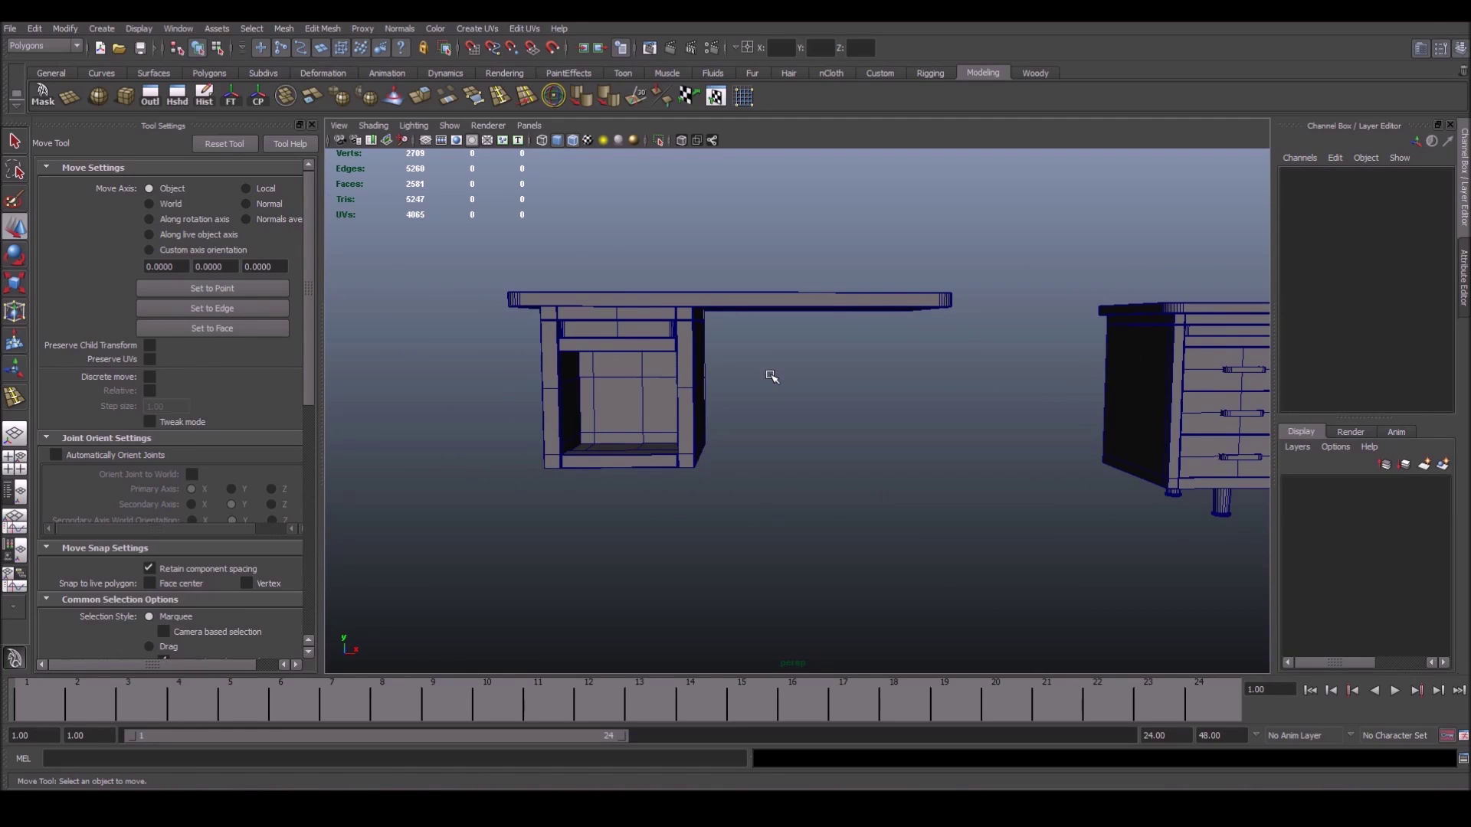
scroll(620, 367, "up", 2)
left_click_drag(621, 368, 584, 387, "alt")
scroll(788, 443, "up", 5)
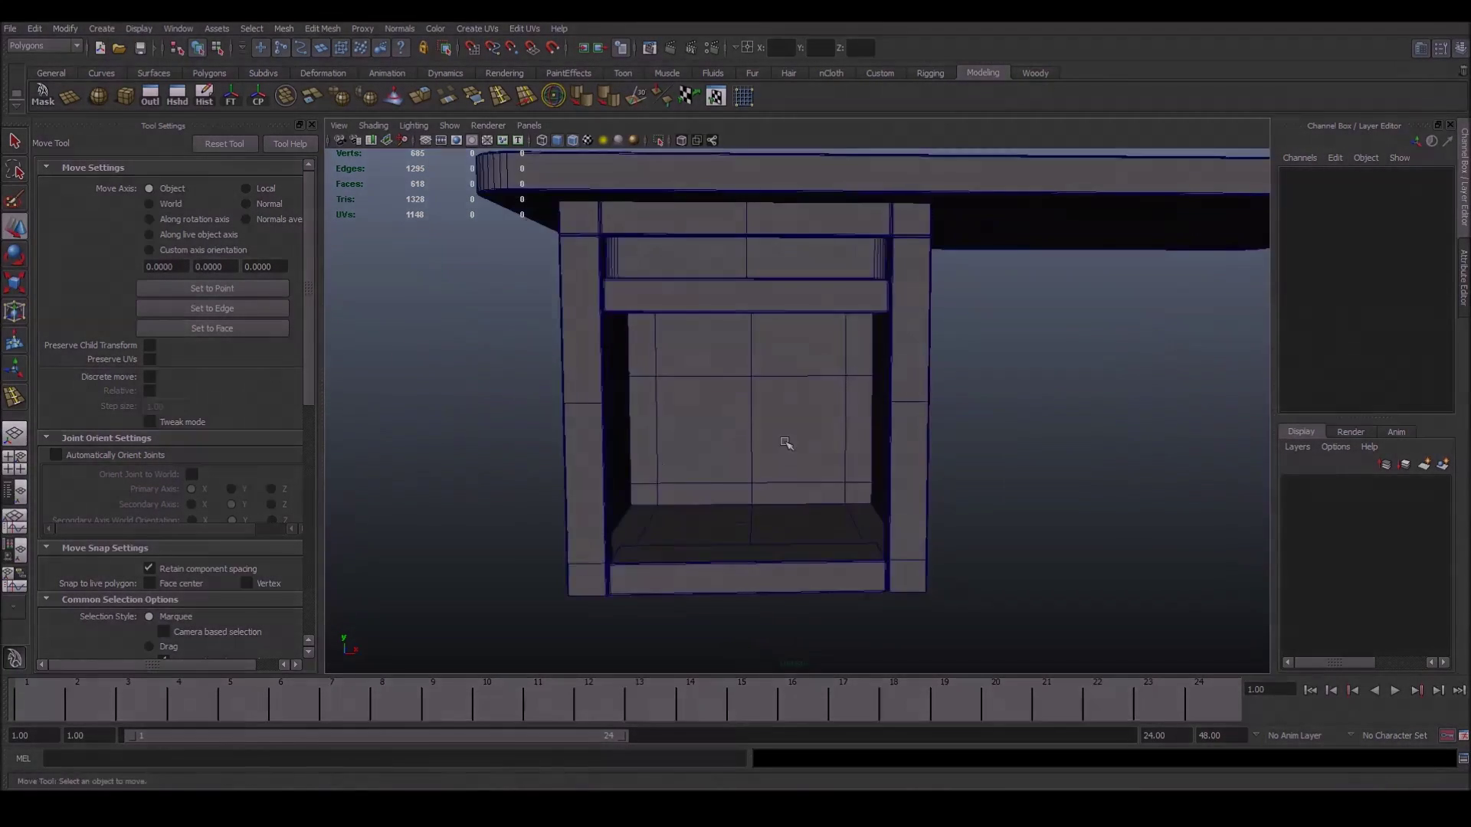